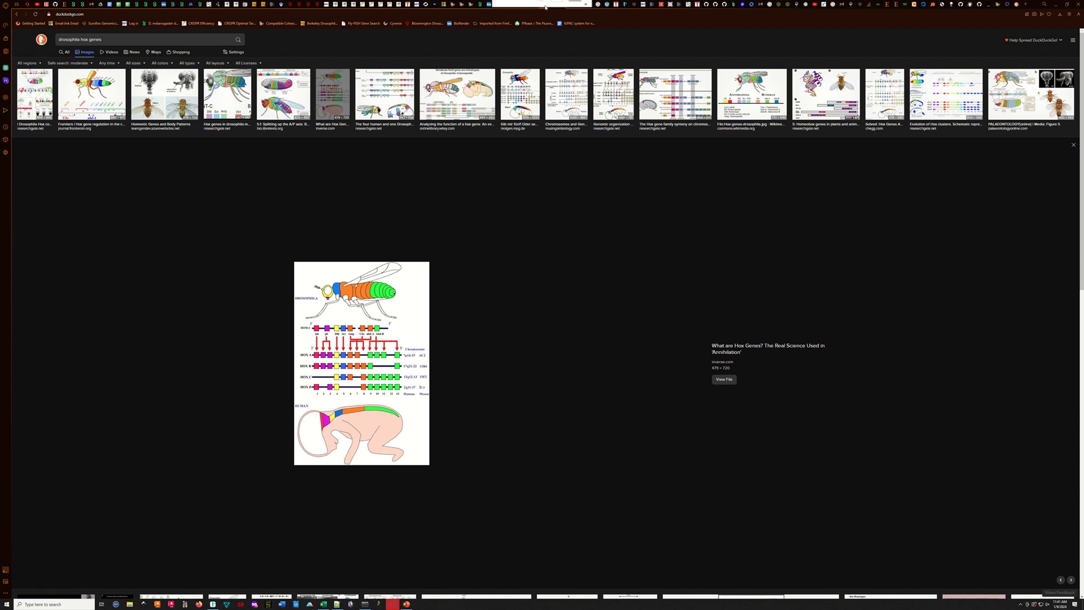
Switch to the UCSC Genome Browser page, search for ubx and open an ultrabithorax transcript variant.
left_click(544, 5)
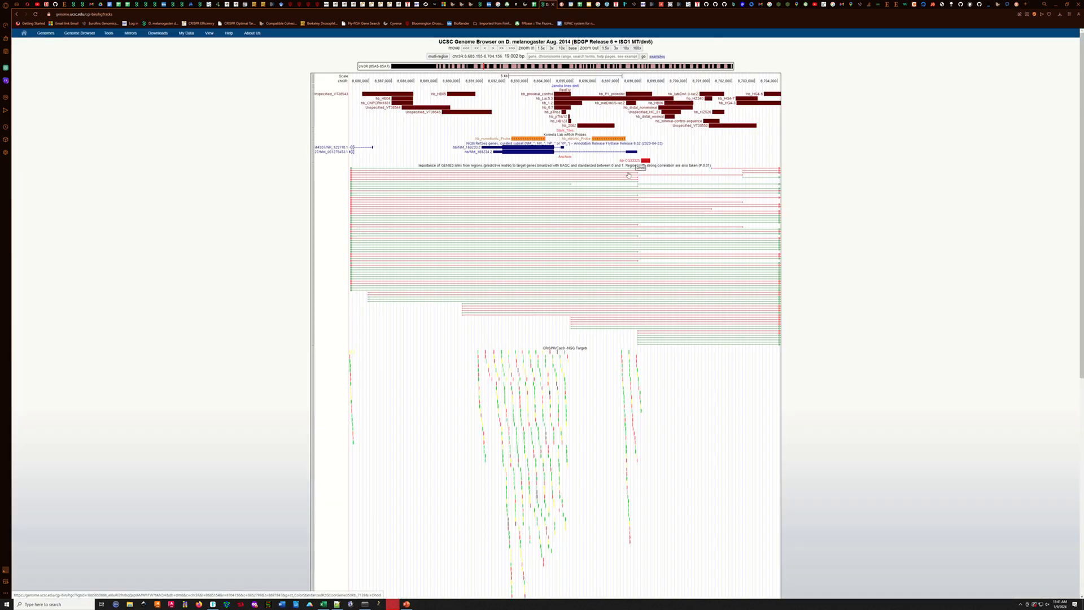
left_click(589, 57)
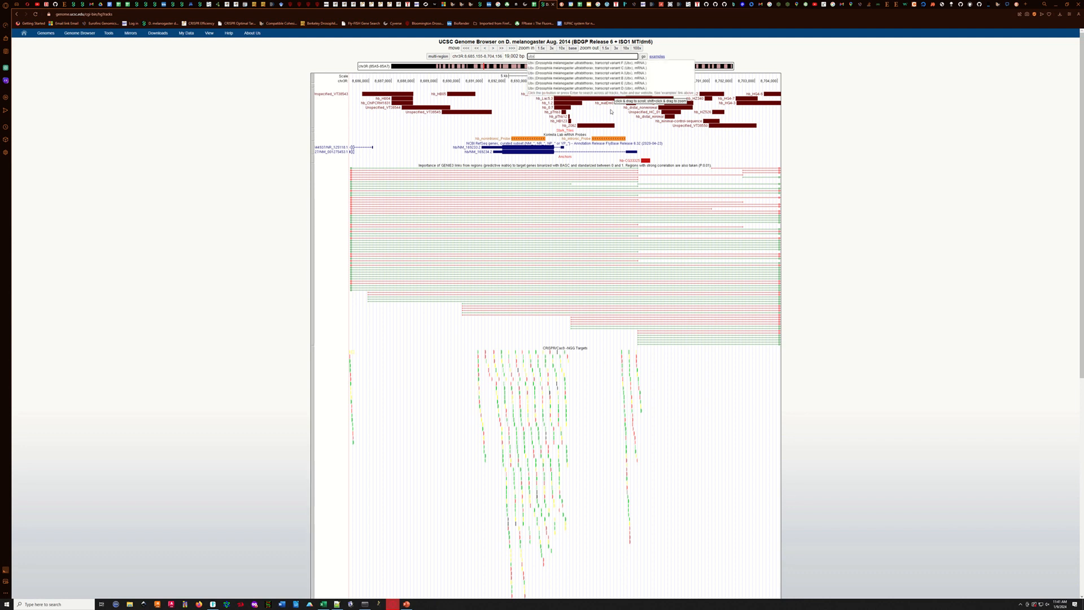
left_click(622, 74)
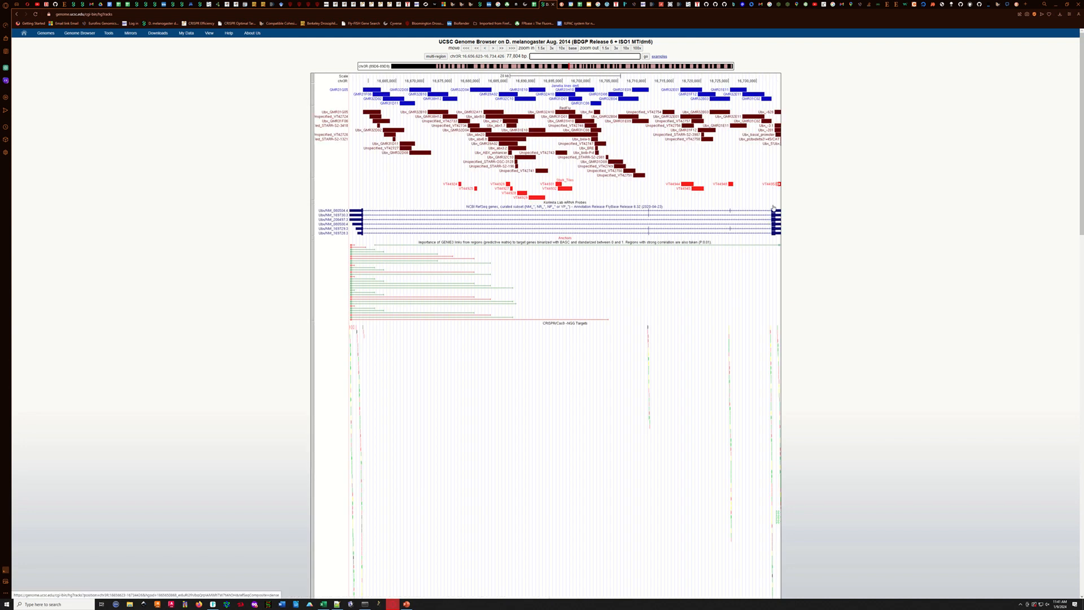
Zoom in on the start-codon end of the Ubx coding sequence, down to chr3R:16,733,385-16,733,546.
left_click_drag(754, 197, 649, 199)
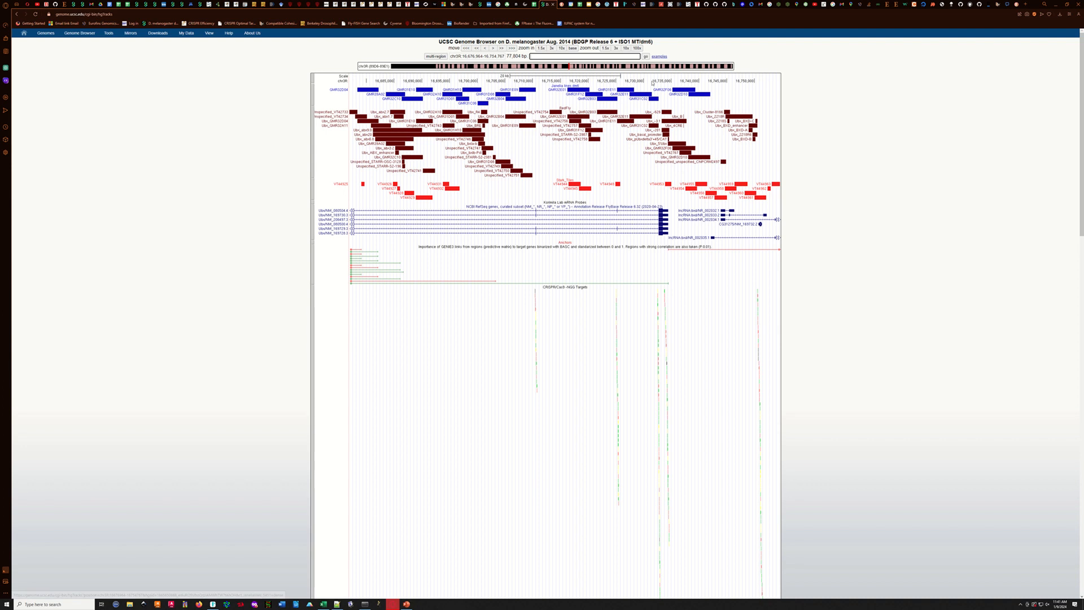
left_click_drag(653, 83, 669, 82)
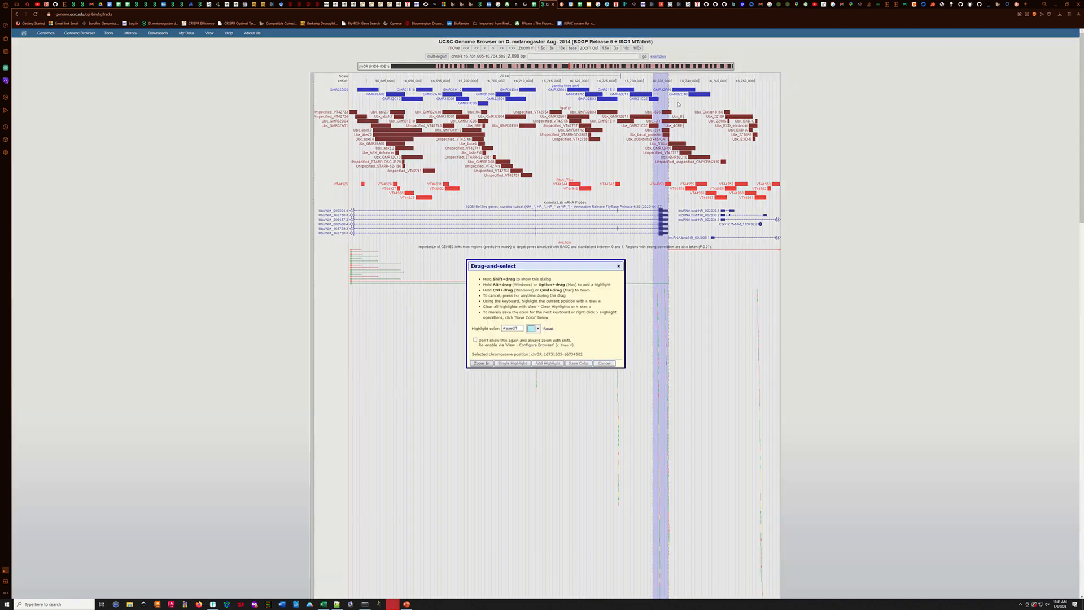
left_click(481, 363)
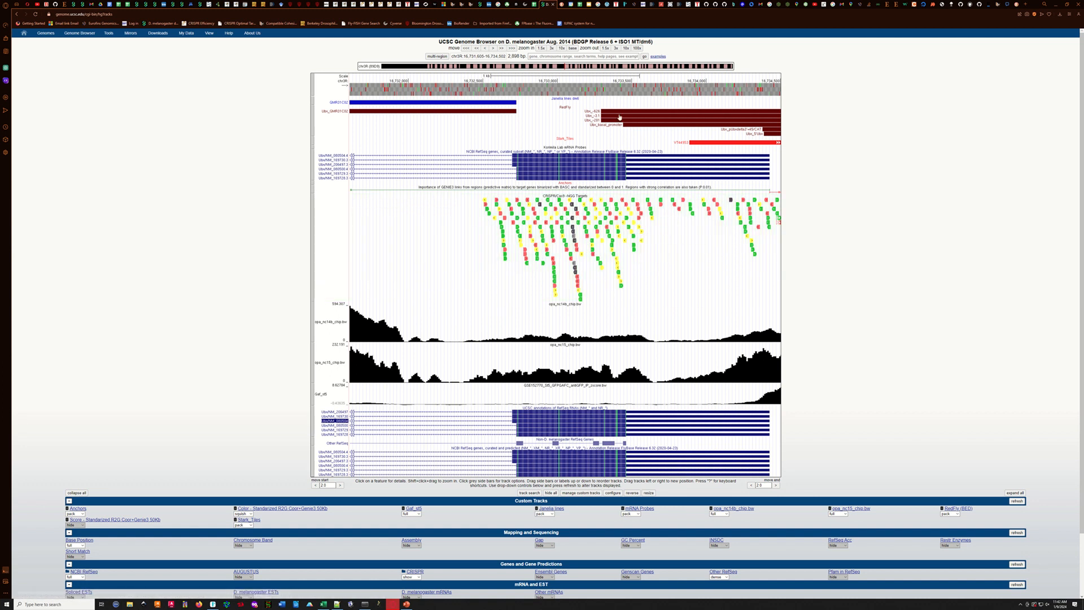
left_click_drag(615, 77, 639, 78)
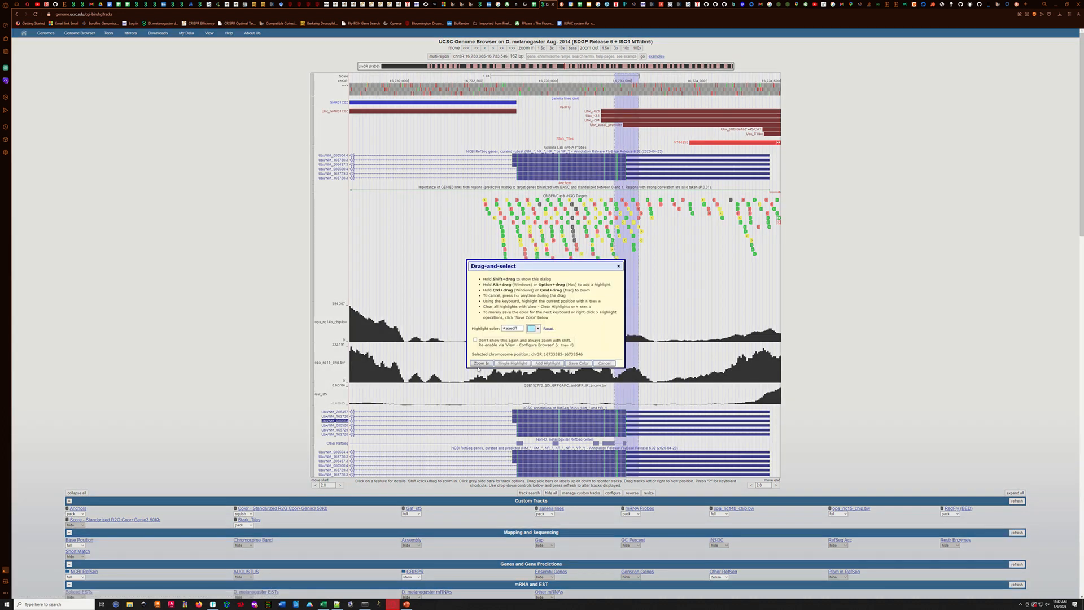
left_click(480, 364)
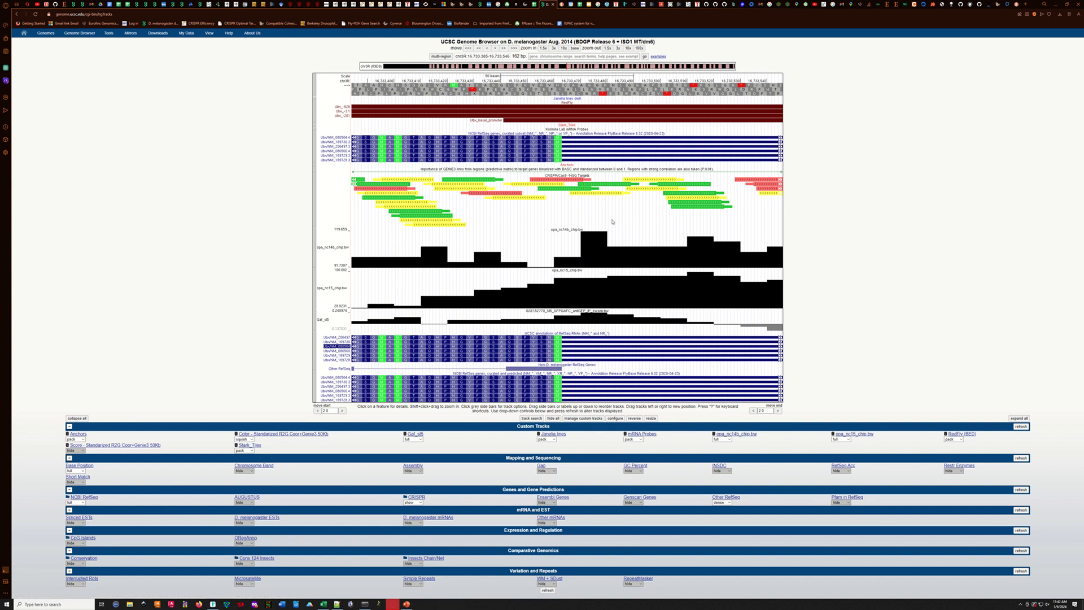
Open the green CRISPR target GCTGGCGGTAAGAATCTTGG just beyond the start codon in CRISPOR on a separate page, then return to the genome browser.
left_click(613, 187)
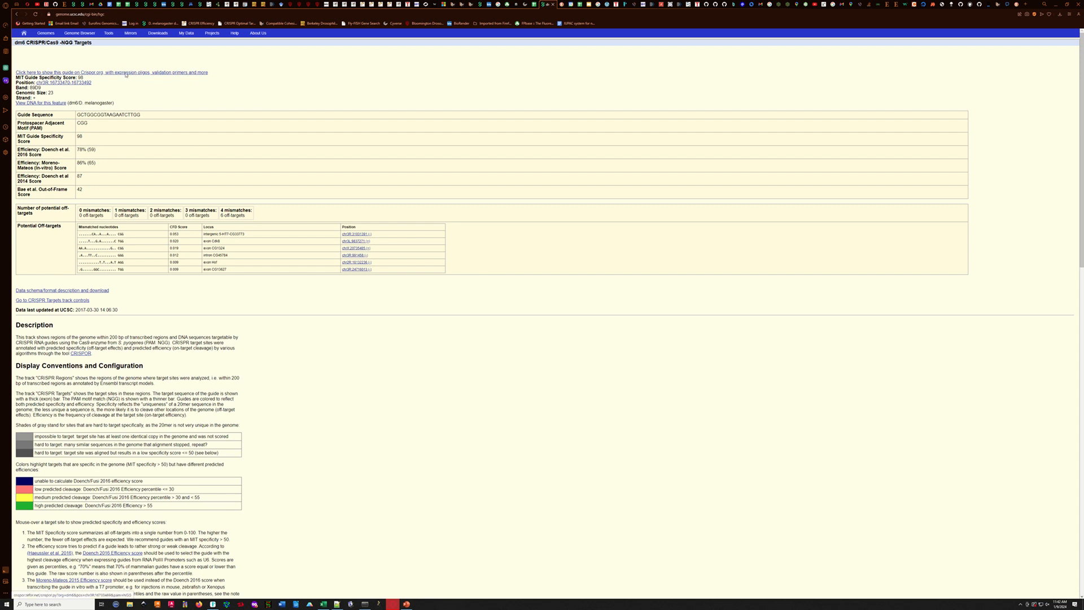
right_click(126, 76)
left_click(141, 80)
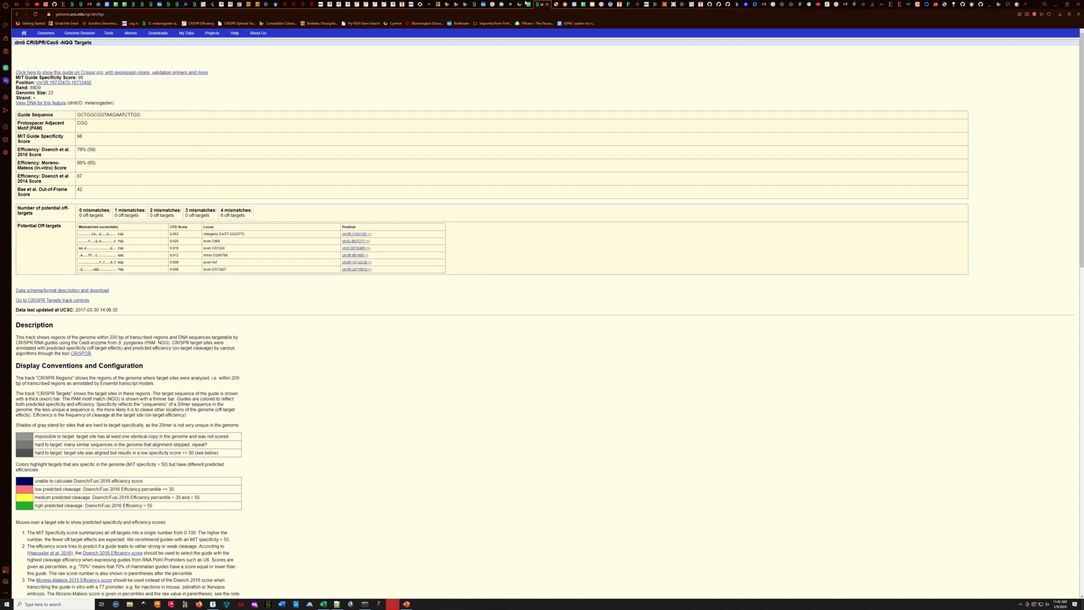
left_click(555, 4)
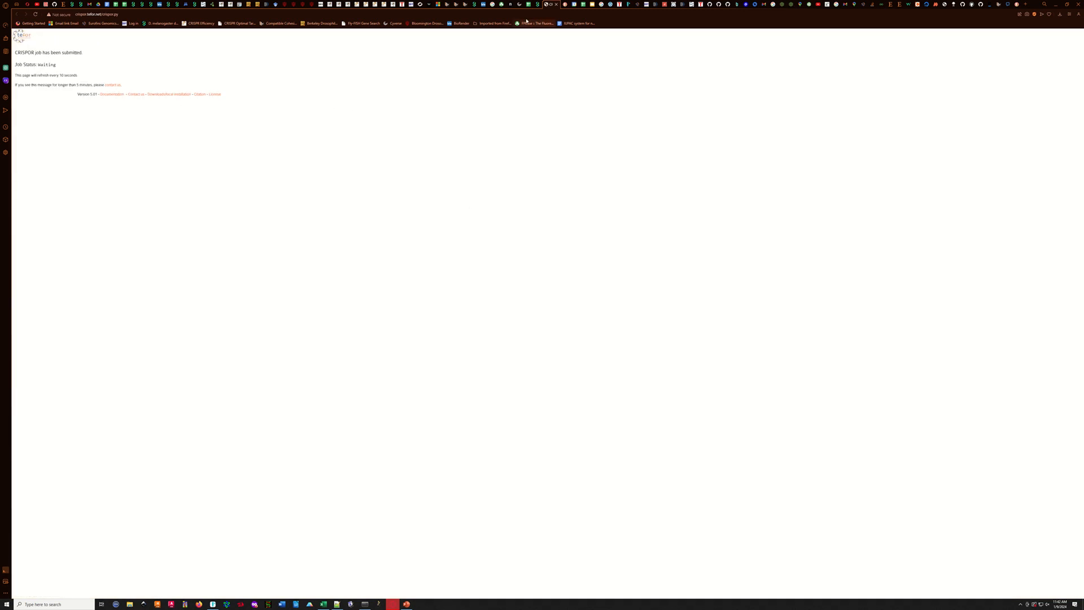
left_click(538, 5)
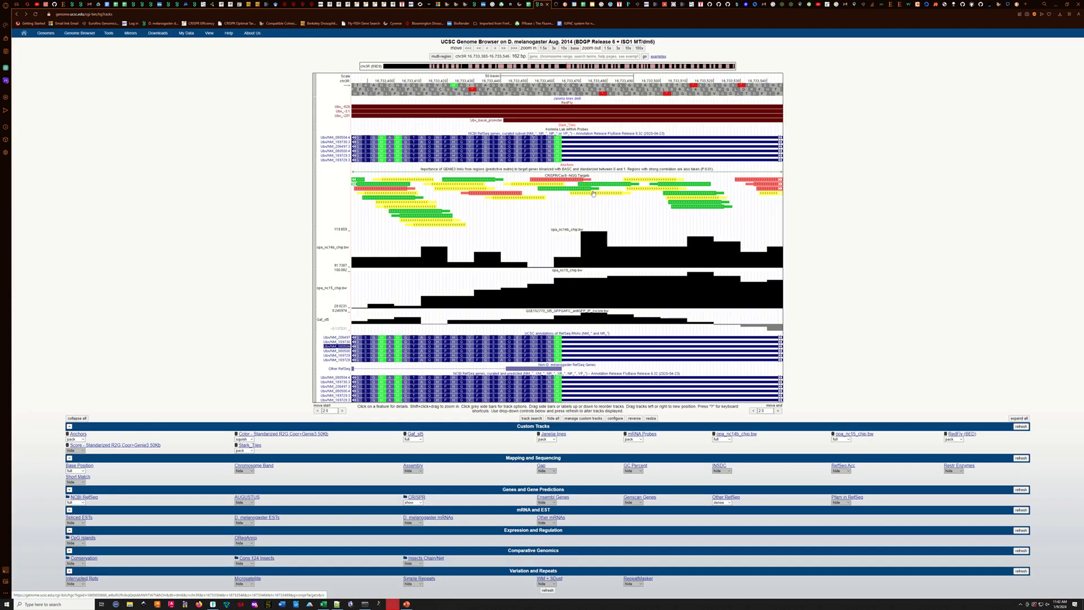
Open the CRISPR target CGGATGGCCATAAAAGCCGG inside the coding region and show that guide in CRISPOR on a separate page.
mouse_move(575, 190)
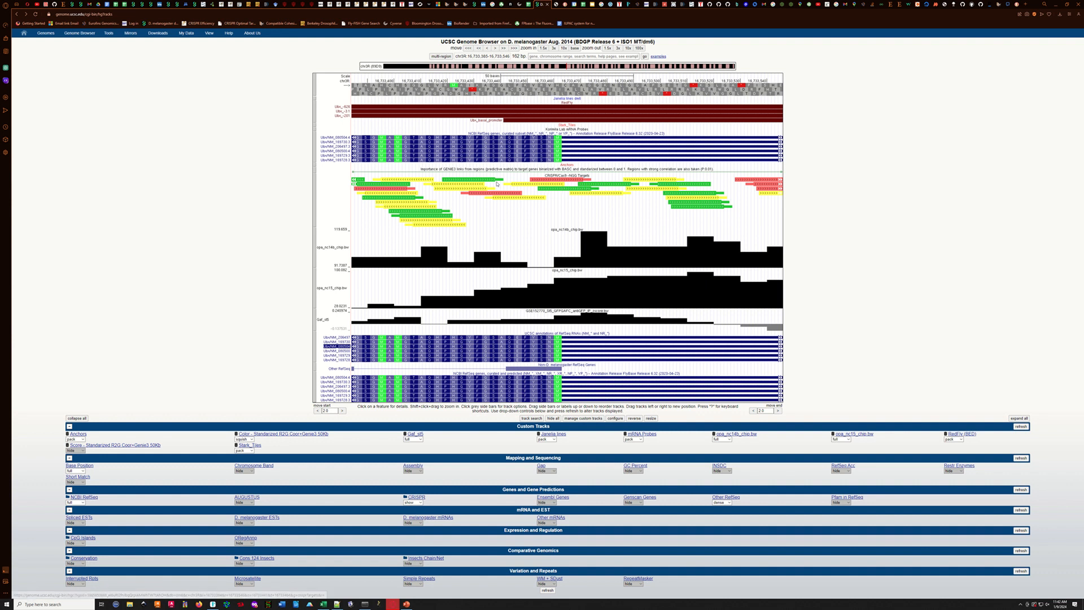
left_click(588, 191)
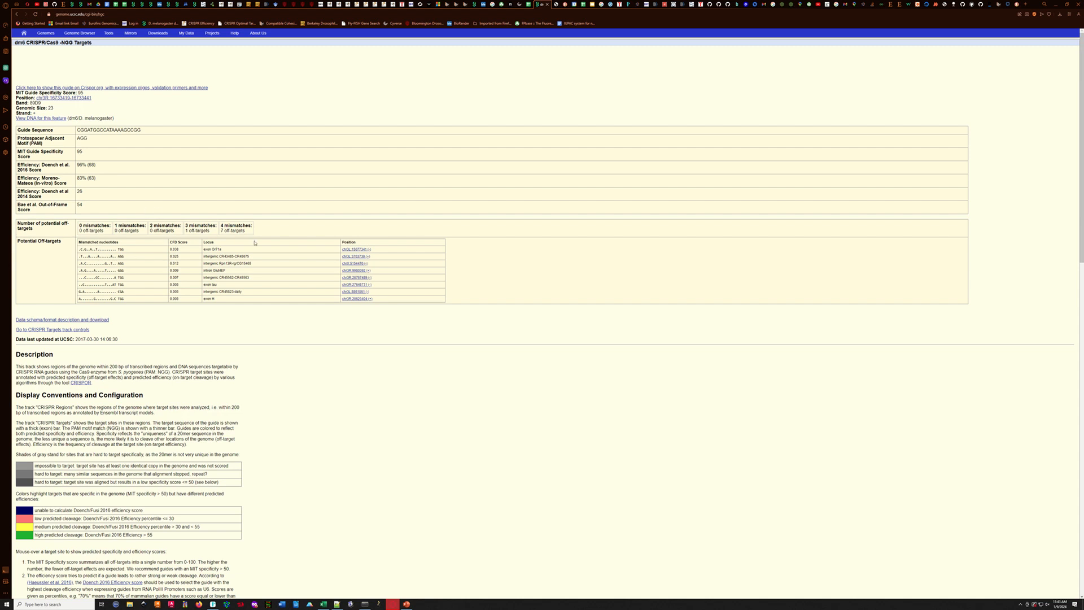
right_click(149, 88)
left_click(172, 96)
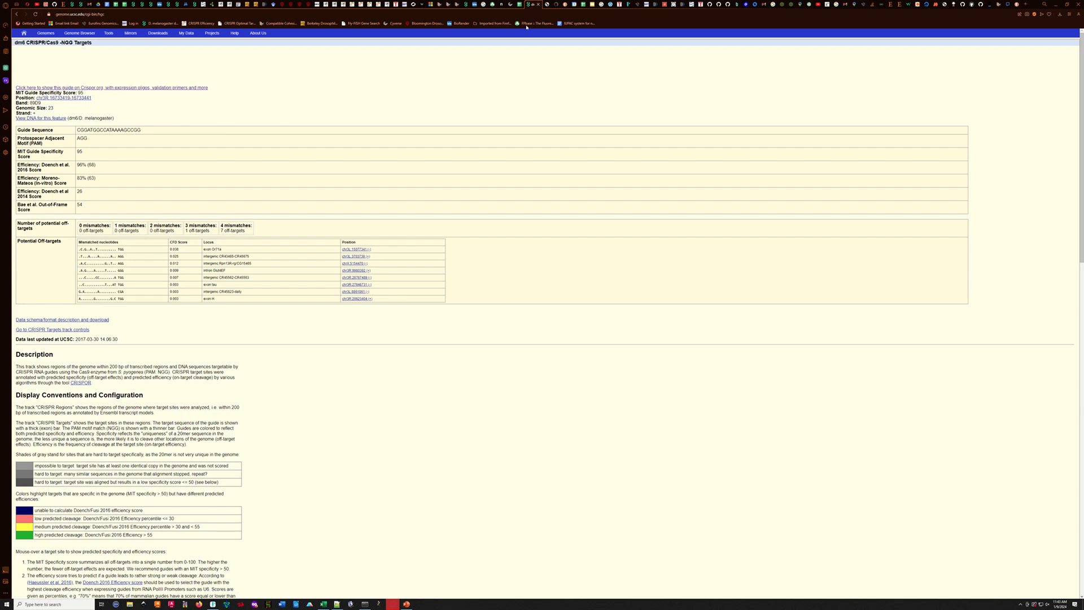
left_click(552, 6)
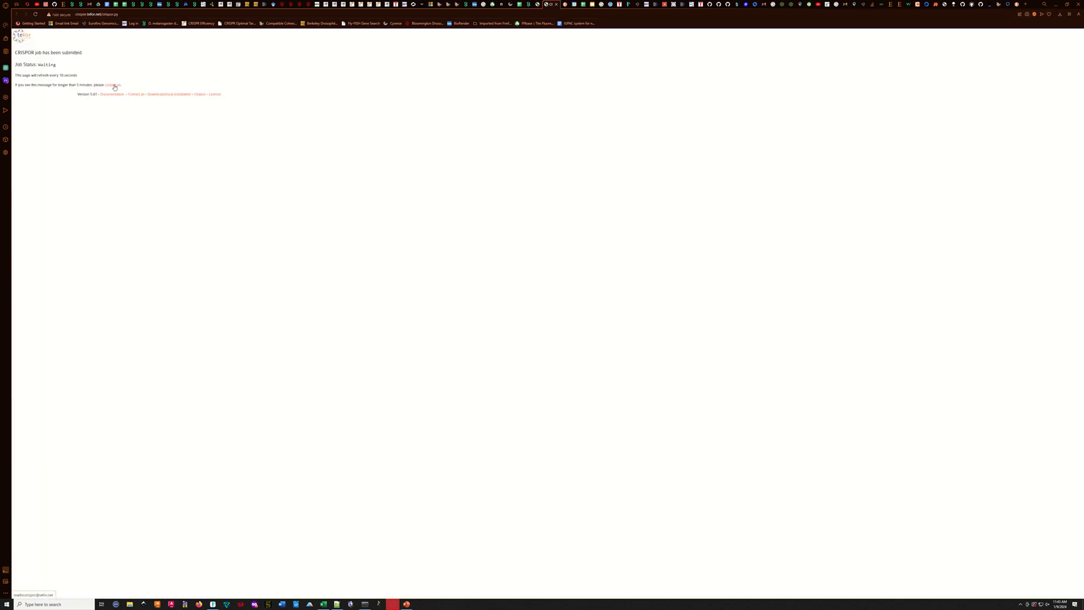
Compare the CRISPOR specificity, efficiency and off-target results of both guides, then return to the genome browser.
left_click(538, 5)
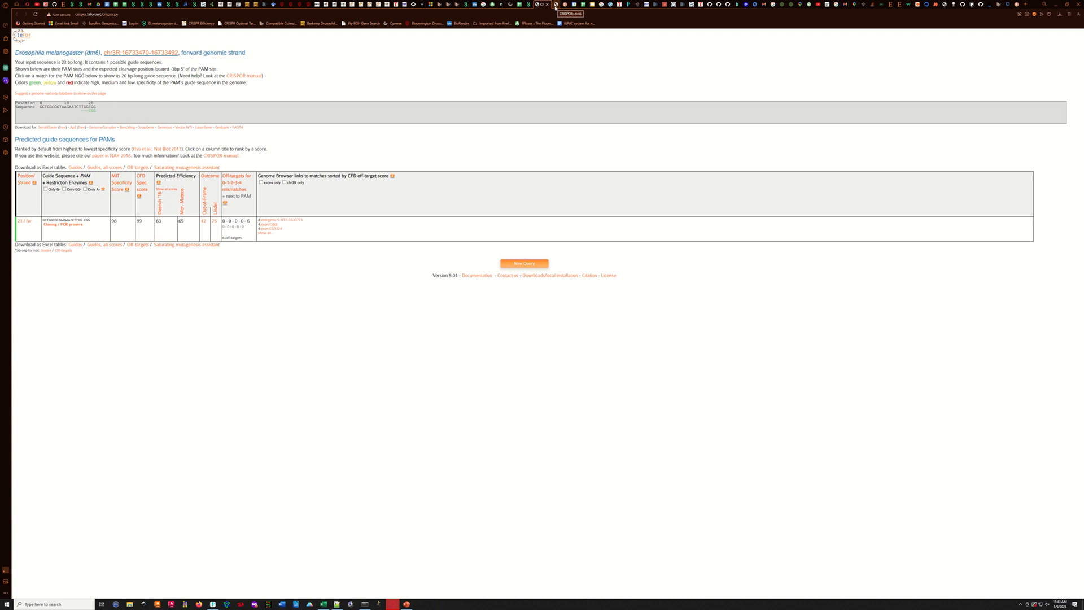
left_click(555, 8)
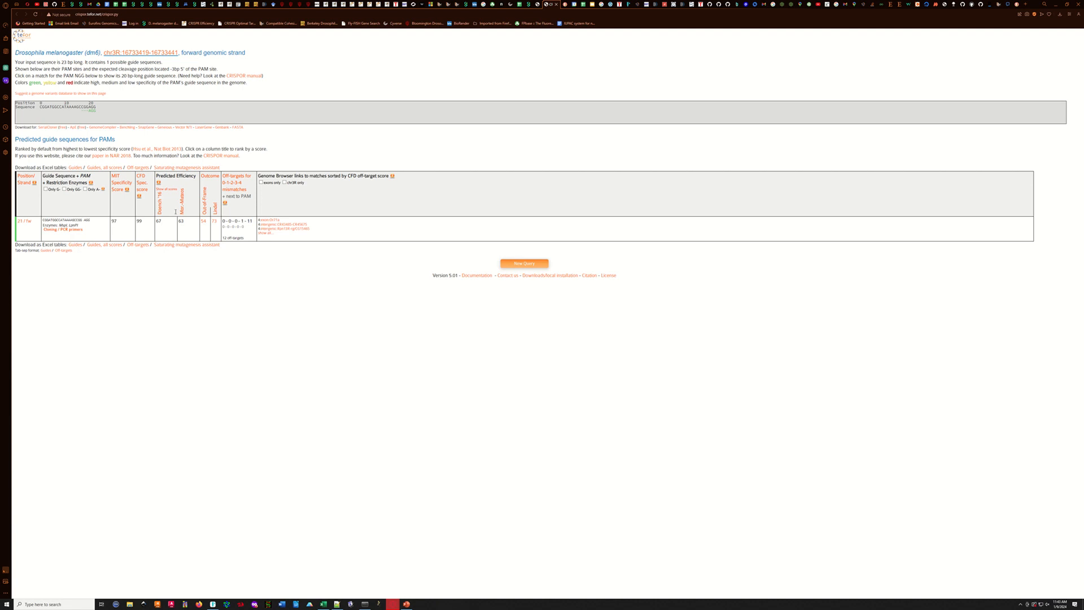
left_click(532, 6)
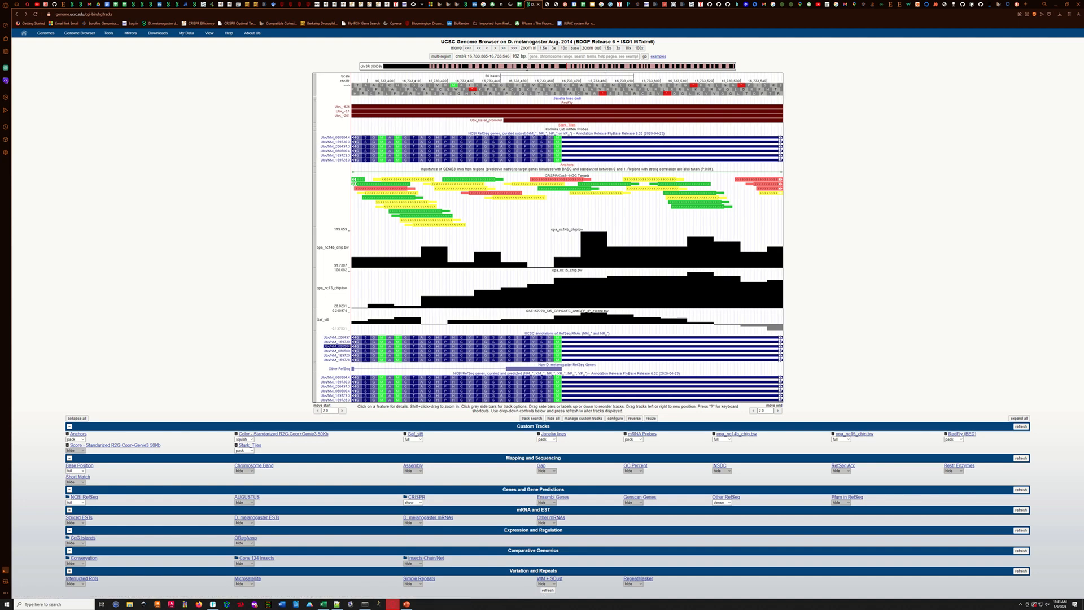
Zoom the genome view out by 1.5x, 3x, 3x and 1.5x around the Ubx start codon to span 3,281 bp.
left_click(607, 48)
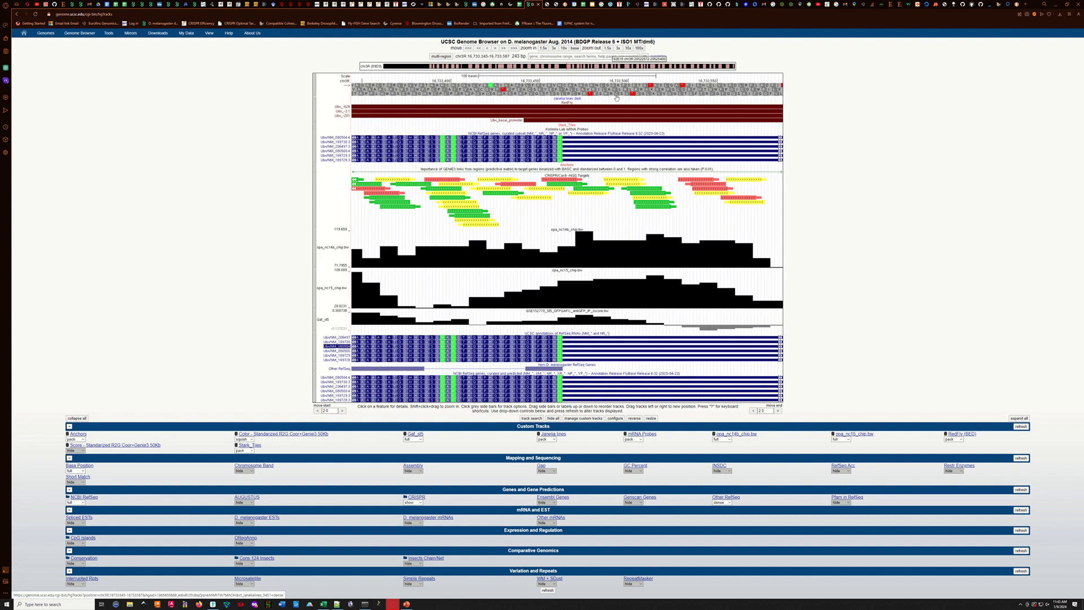
left_click(618, 49)
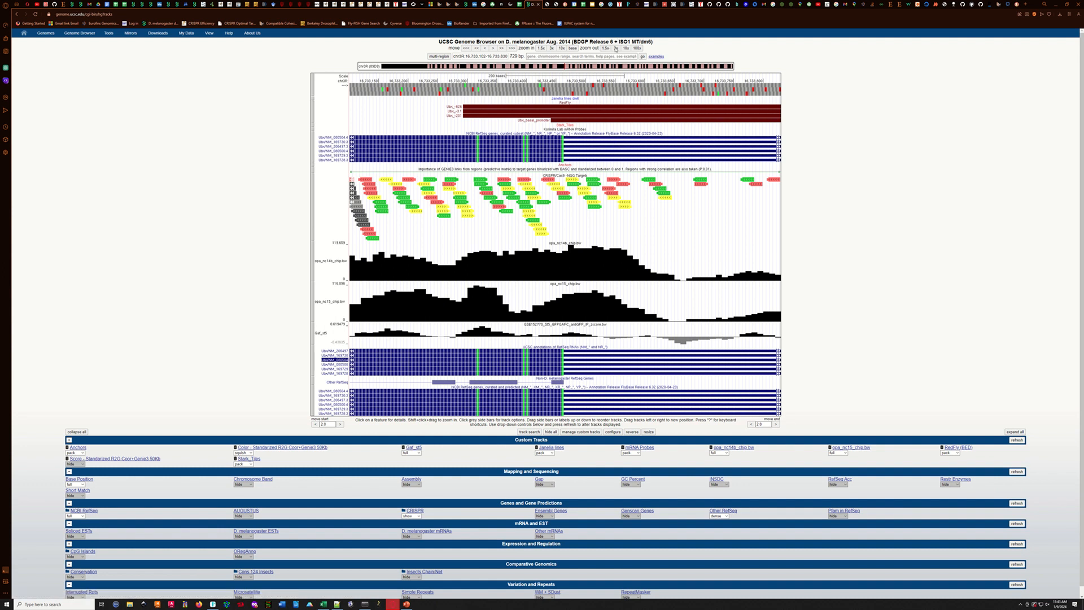
left_click(615, 48)
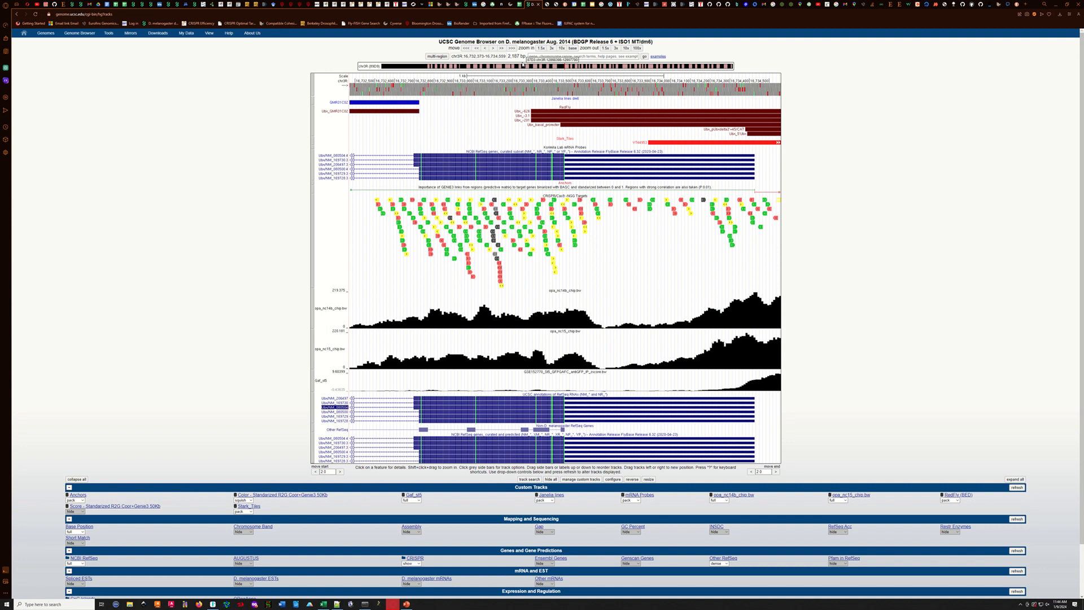
left_click(605, 48)
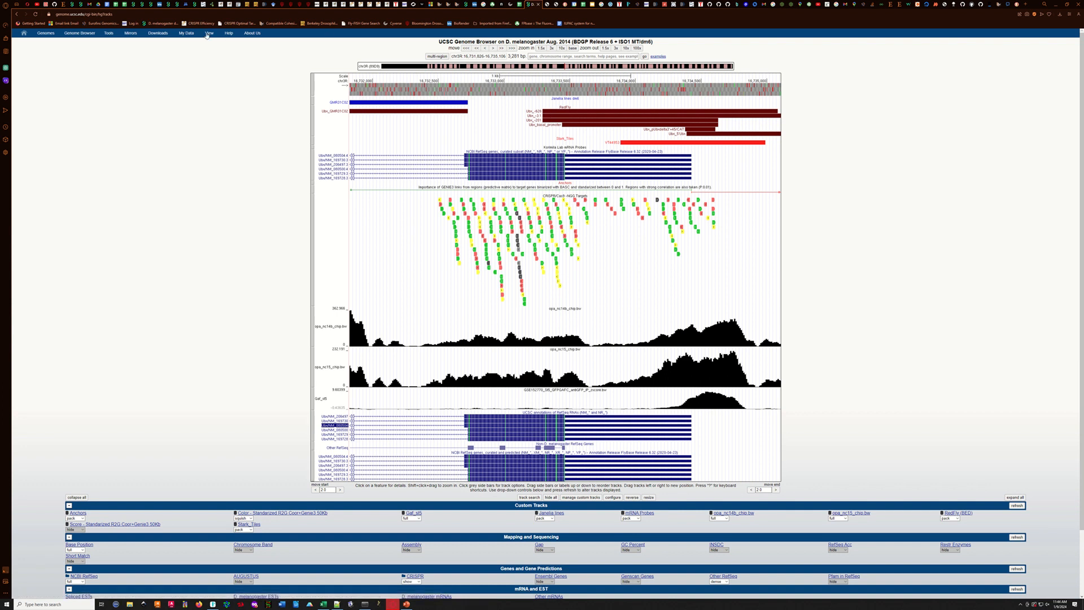
Retrieve the genomic DNA for the displayed region with the default formatting and copy the sequence without its header line.
left_click(214, 52)
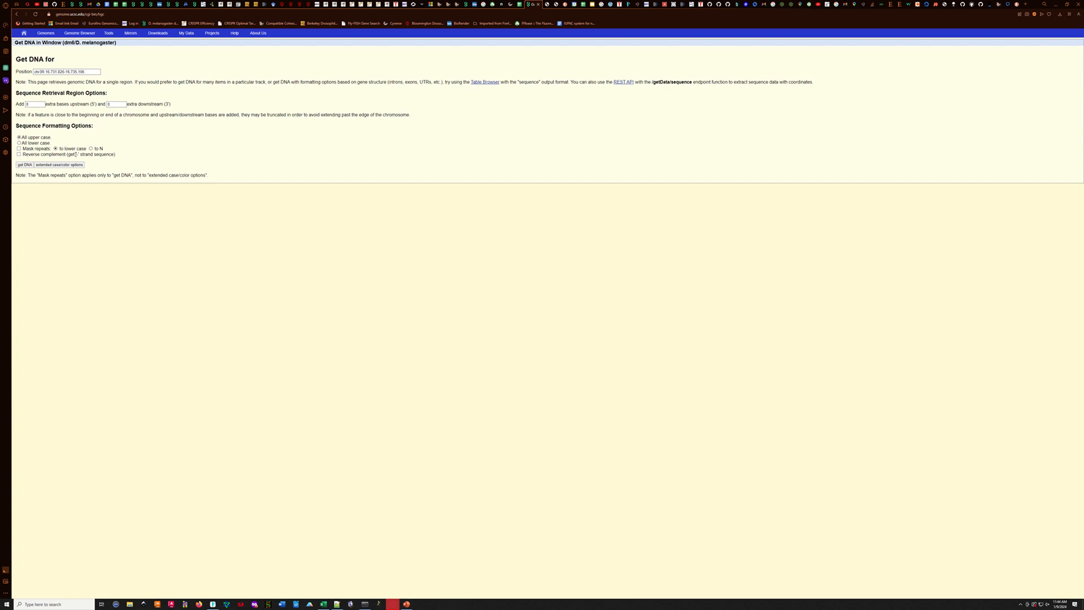
left_click(24, 165)
left_click_drag(96, 323, 8, 38)
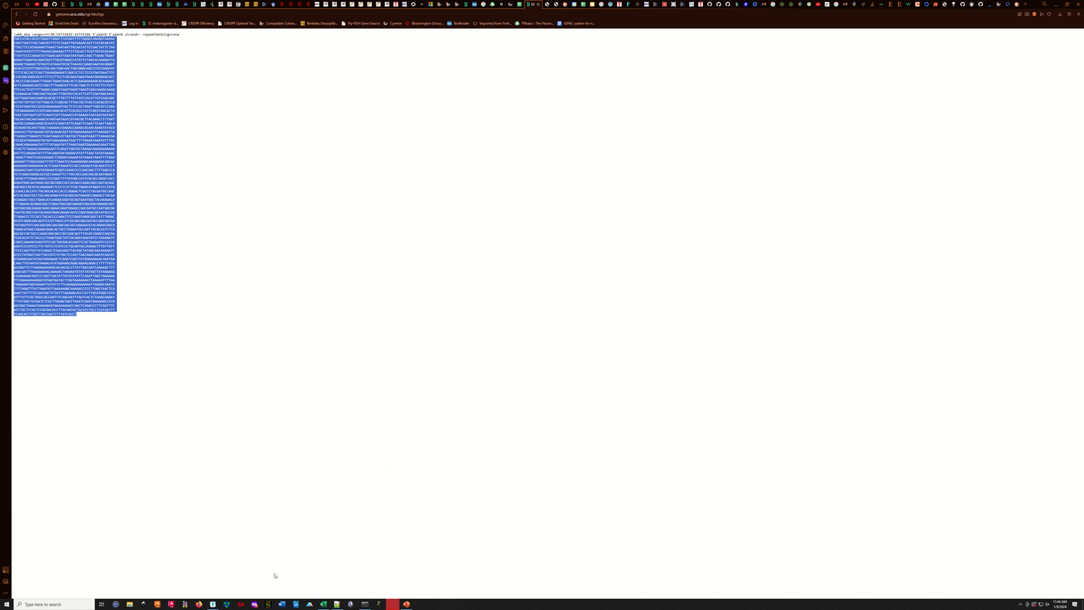
Switch to SnapGene and create a linear DNA file named ubx_5' from the copied genomic sequence.
left_click(211, 604)
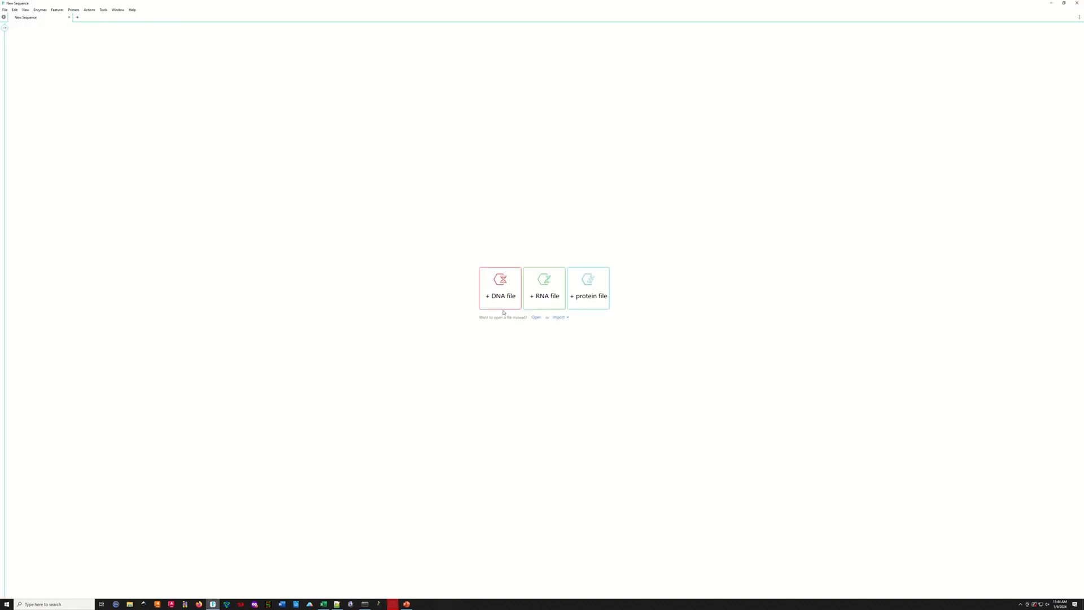
left_click(500, 304)
key("ctrl+v")
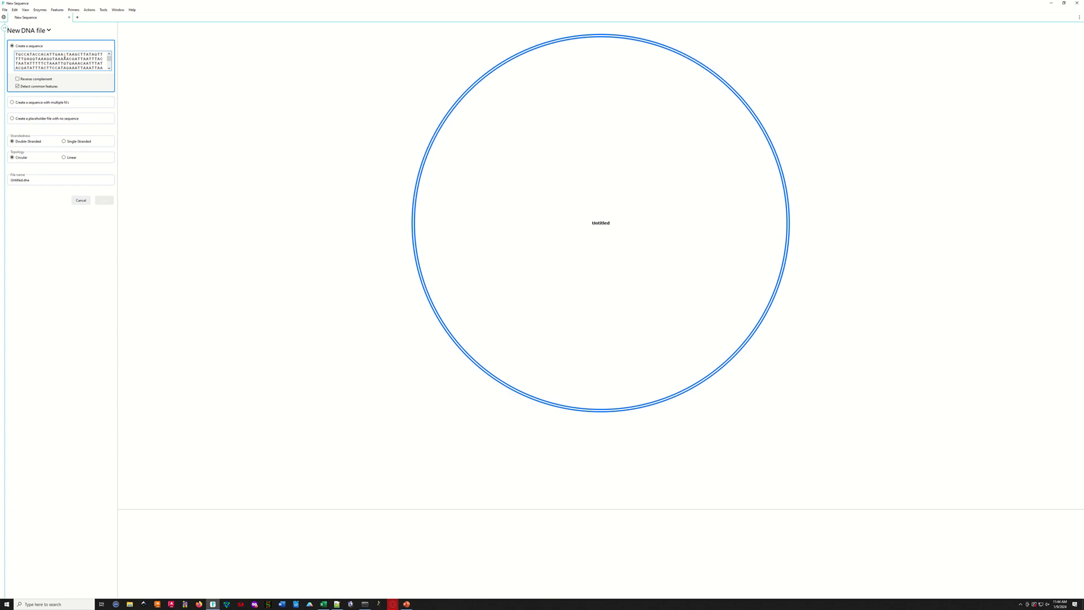
double_click(25, 179)
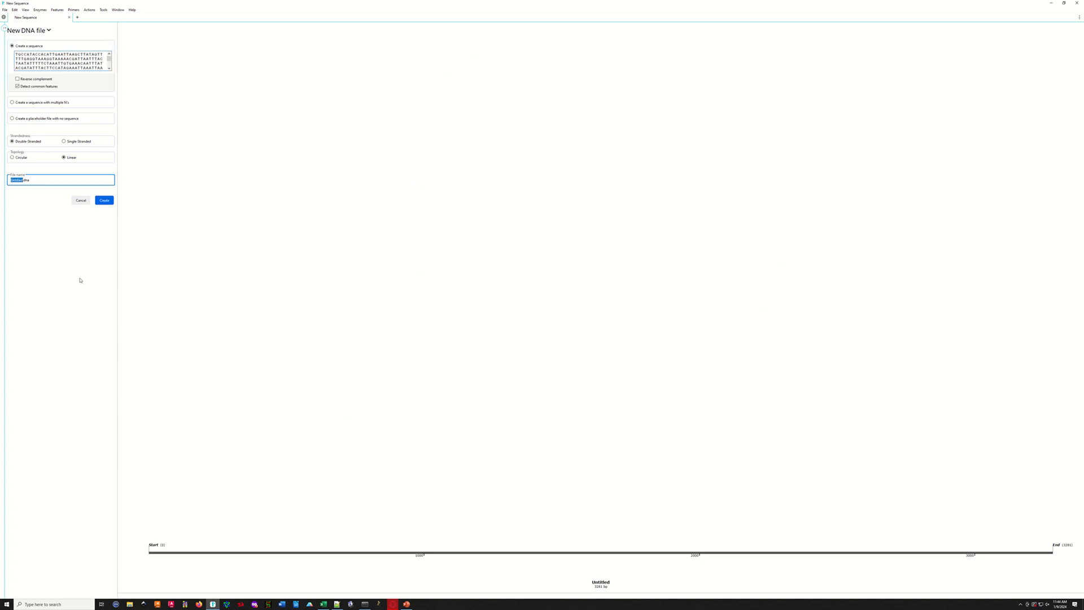
type("ubx_5'")
key("Return")
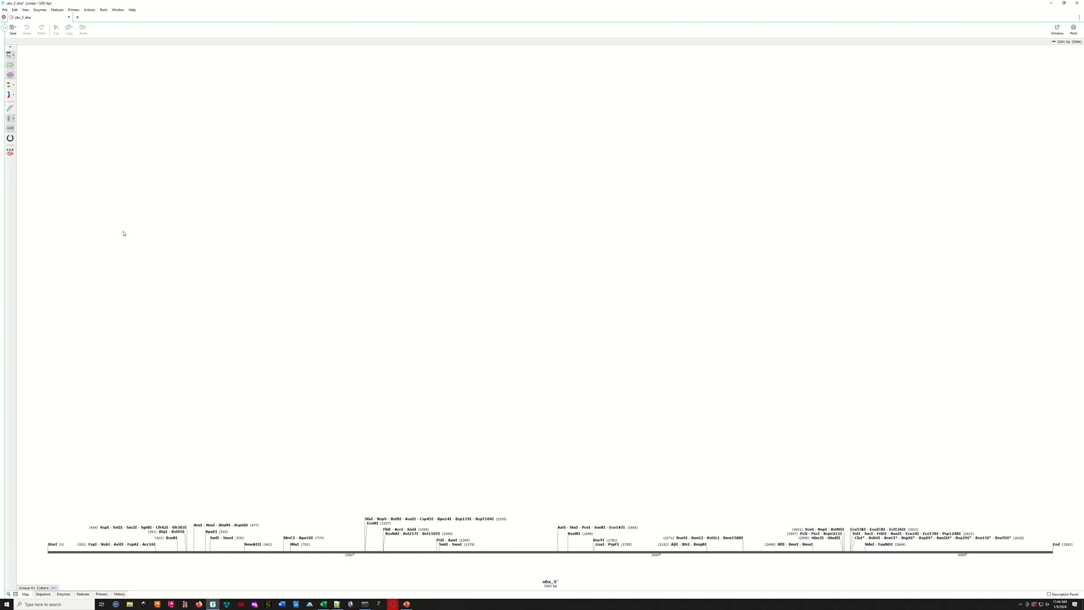
Display the open reading frames of ubx_5' and switch to its sequence view.
left_click(8, 87)
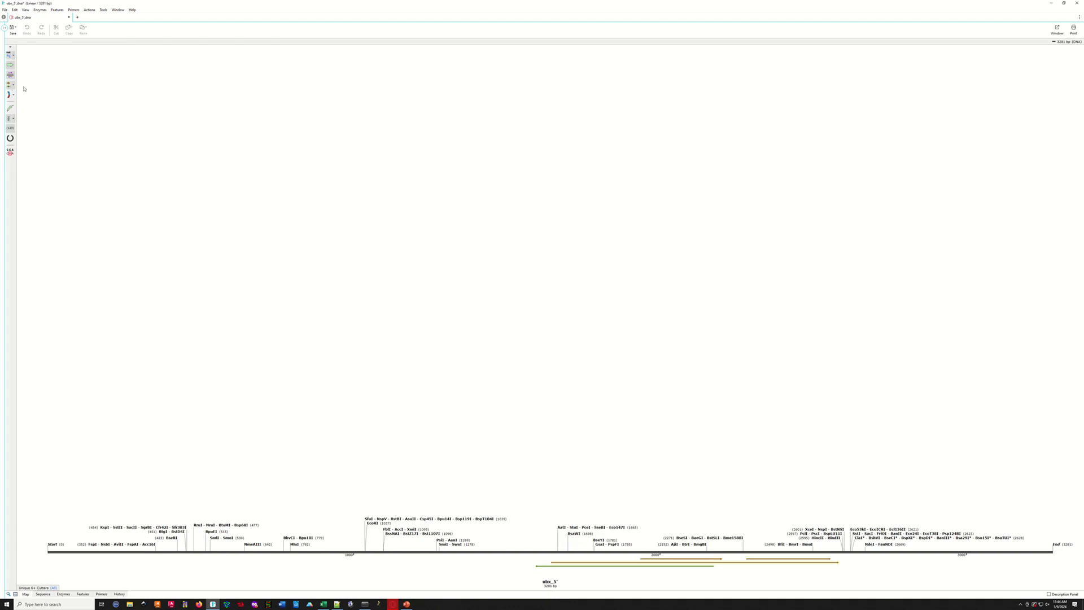
left_click(43, 594)
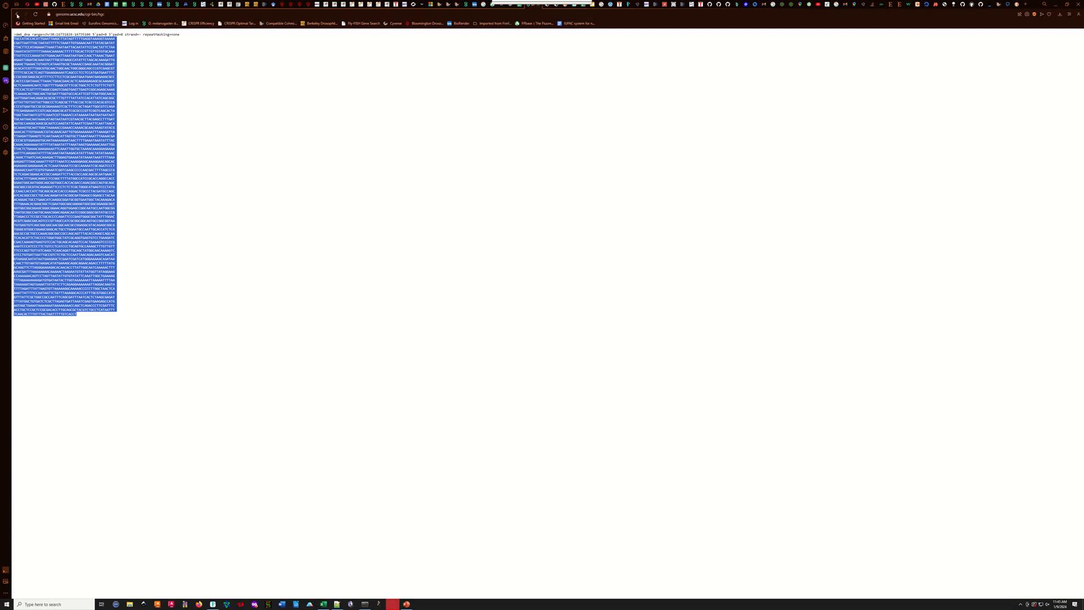
Zoom the genome browser in on the Ubx start codon at chr3R:16,733,320-16,733,512 for reference, then return to SnapGene.
left_click(17, 15)
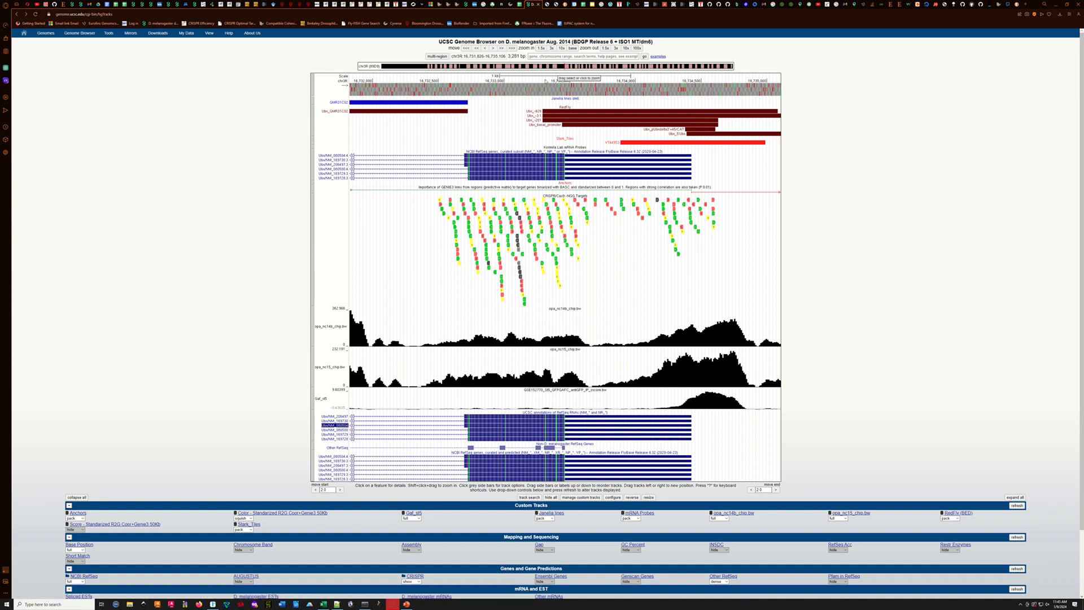
left_click_drag(569, 83, 545, 85)
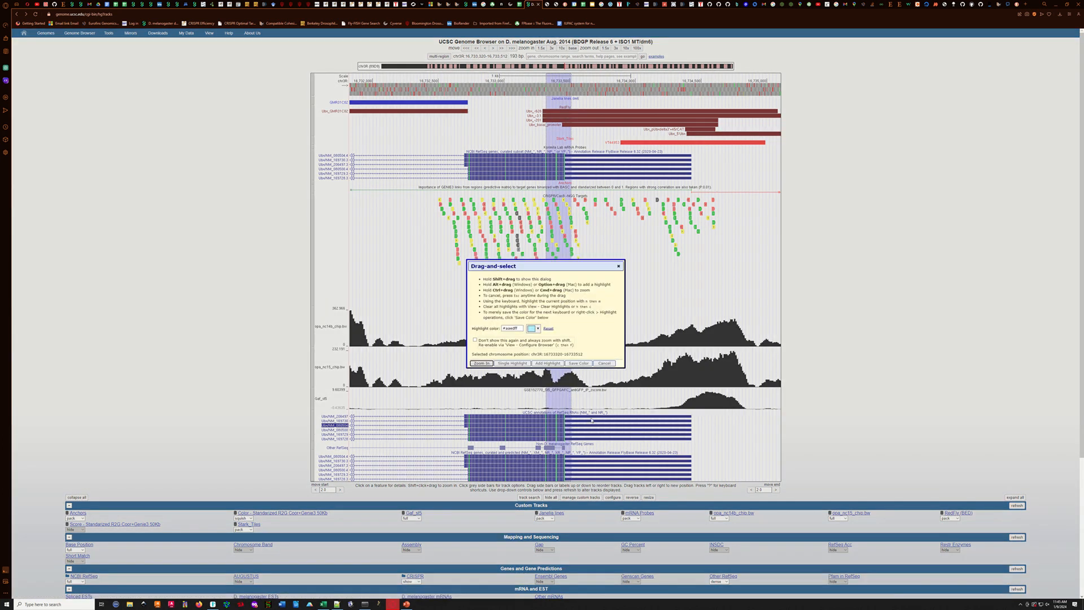
left_click(481, 363)
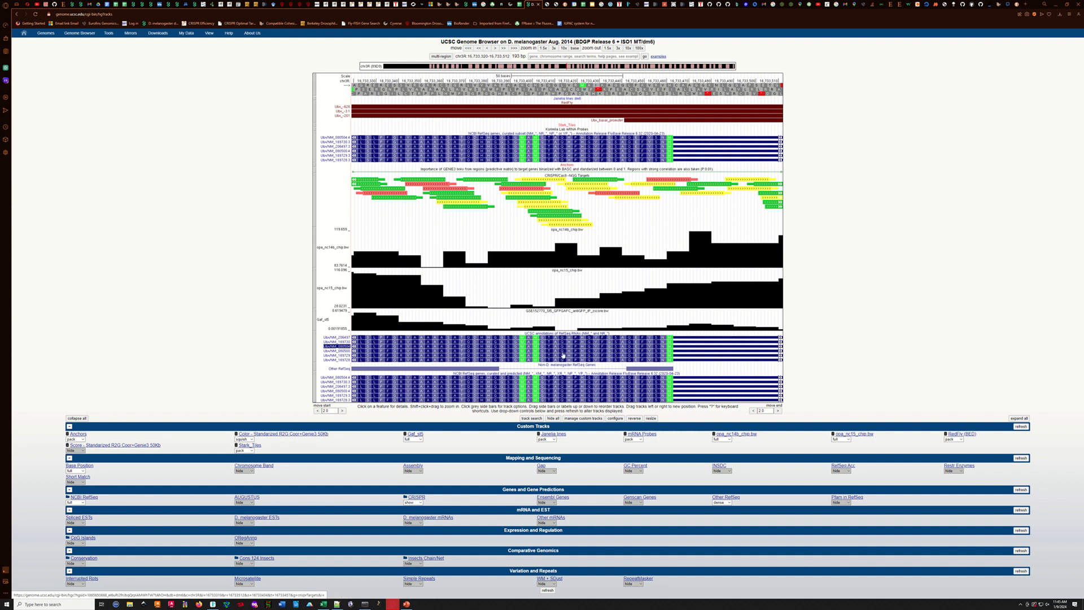
left_click(212, 603)
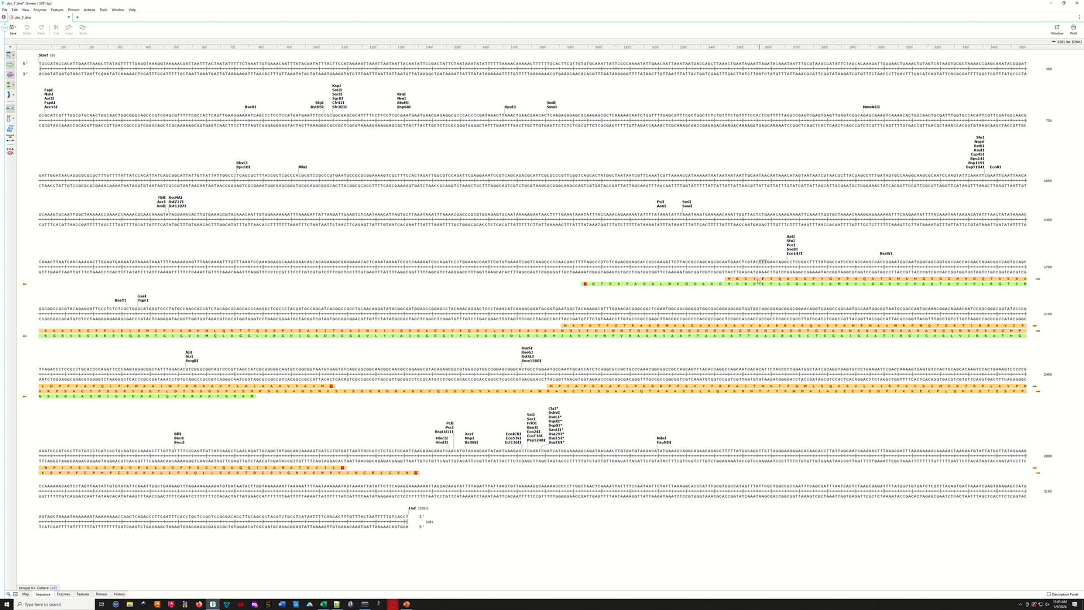
Add an orange, forward-directed feature named Codon_1_Start covering the 60 bp that begin at the Ubx start codon.
left_click(729, 279)
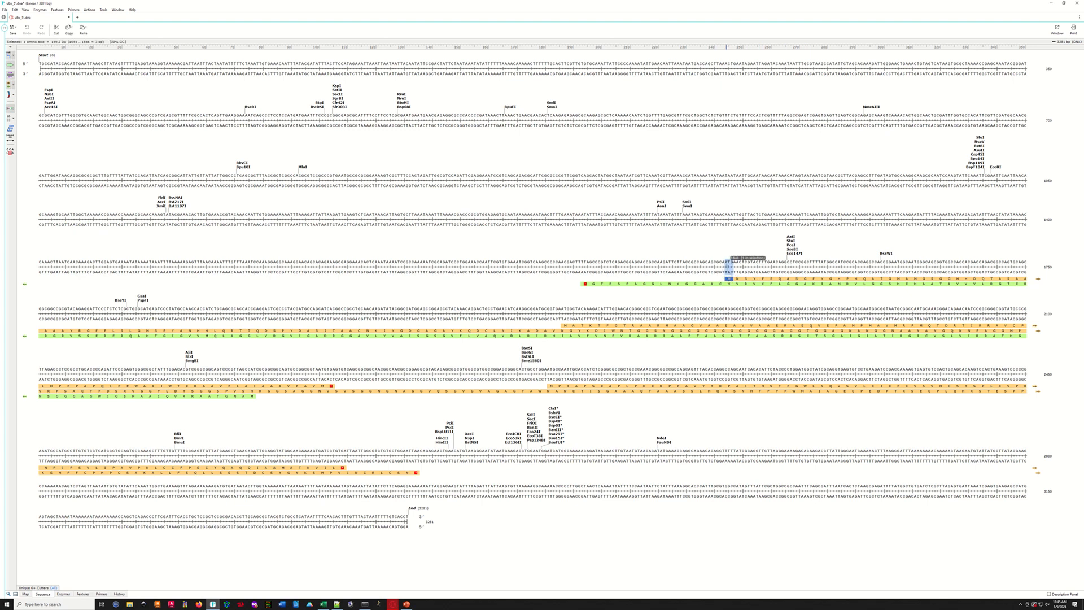
left_click_drag(729, 263, 895, 263)
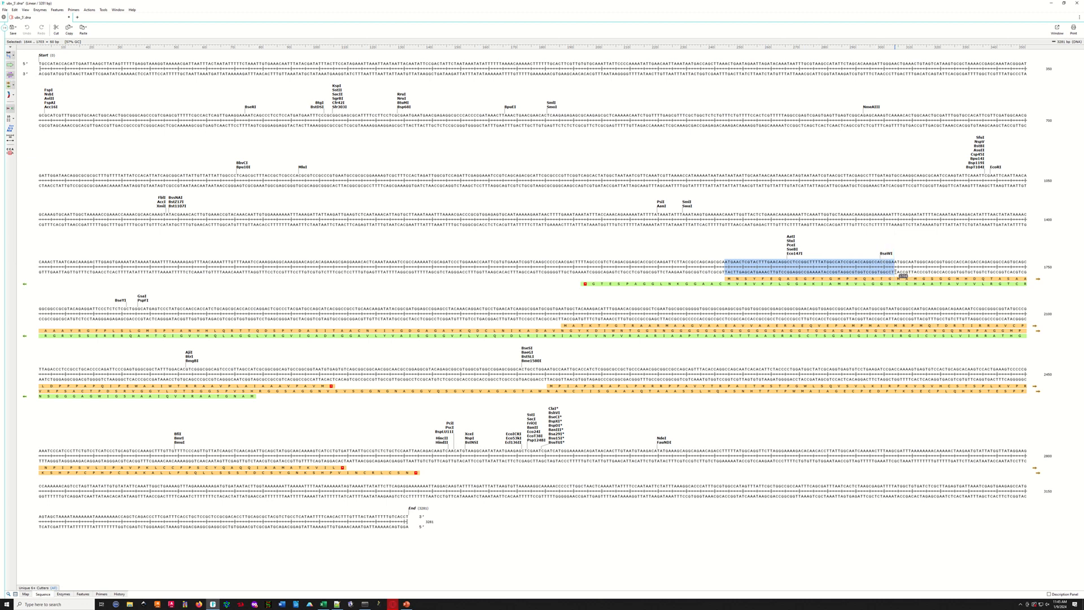
left_click(57, 10)
left_click(73, 17)
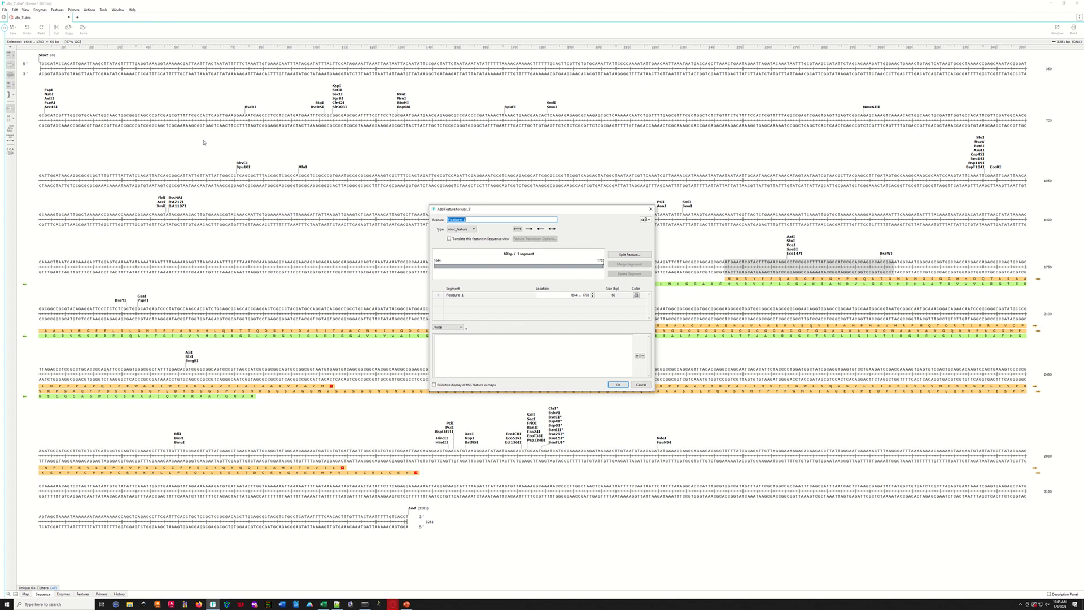
type("Codon_1_Start")
left_click(533, 228)
left_click(636, 294)
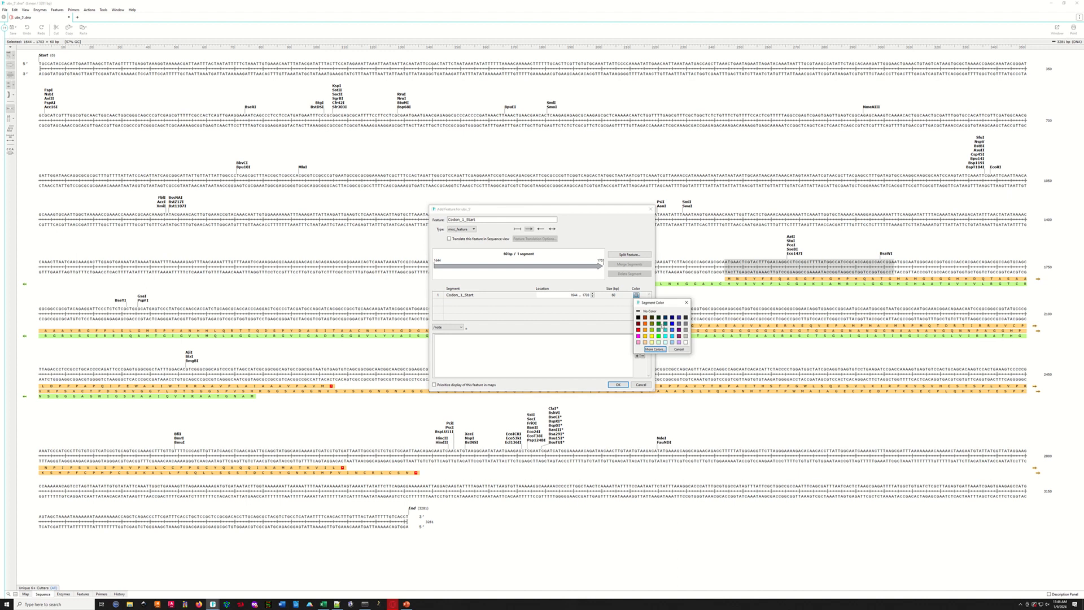
left_click(645, 328)
left_click(618, 385)
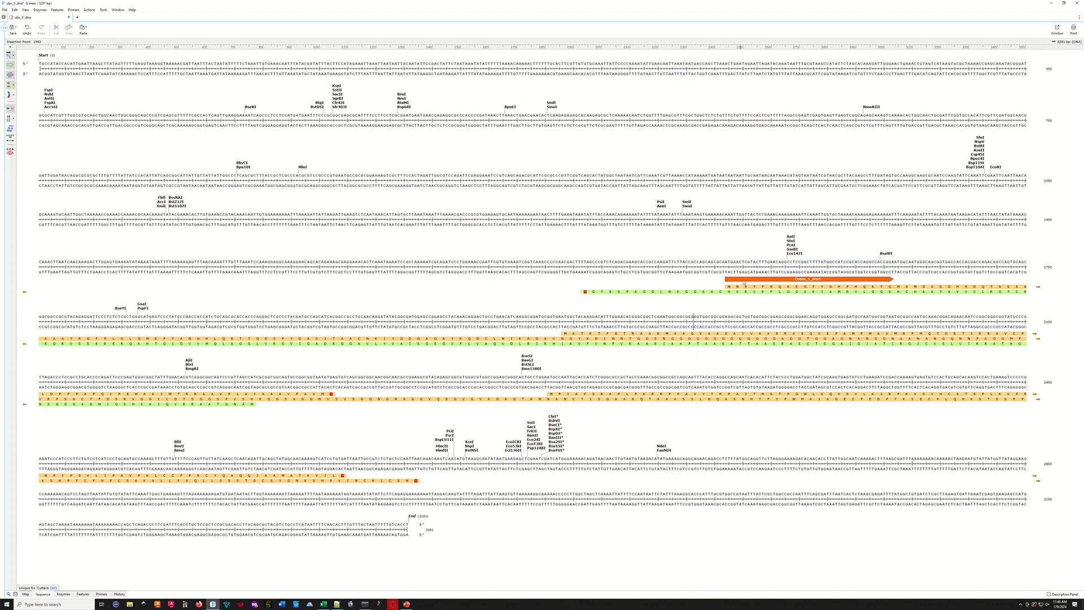
Turn on translation of the Codon_1_Start feature in the sequence view and hide the open reading frames.
left_click(743, 280)
double_click(744, 280)
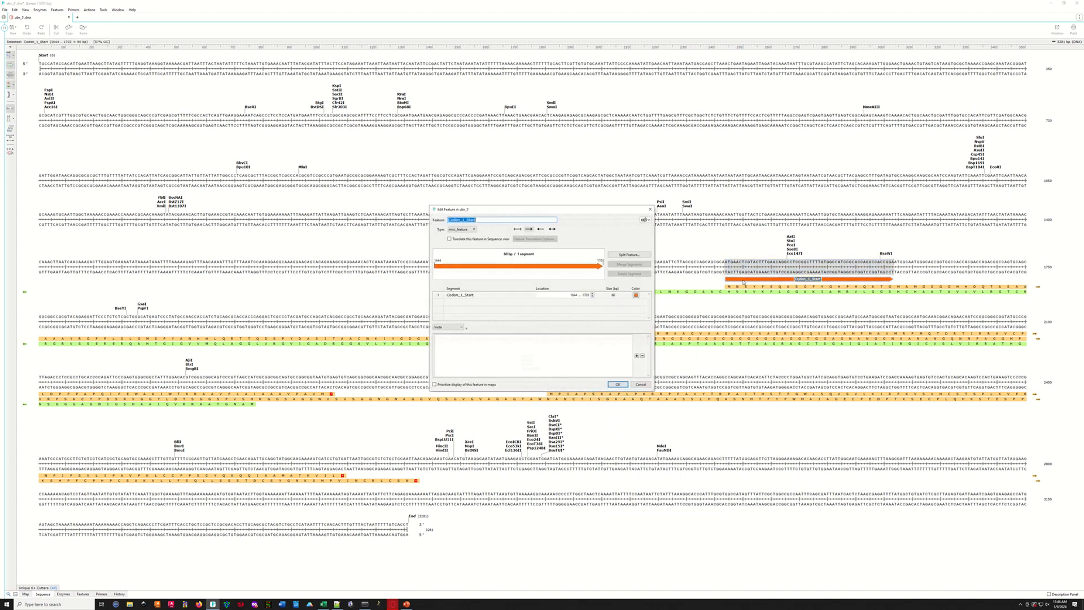
left_click(449, 238)
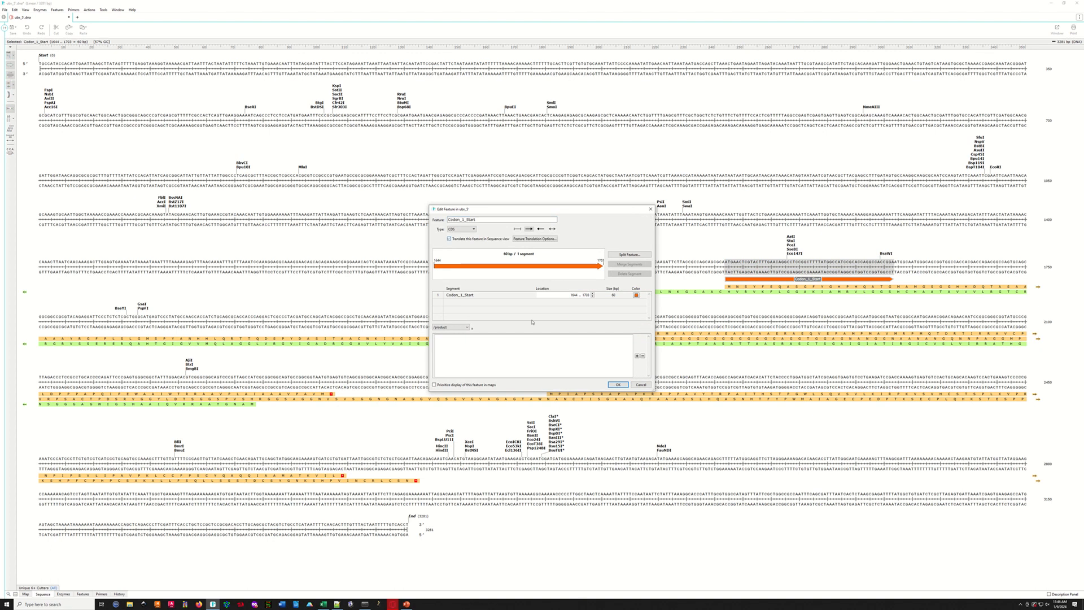
left_click(617, 385)
left_click(772, 325)
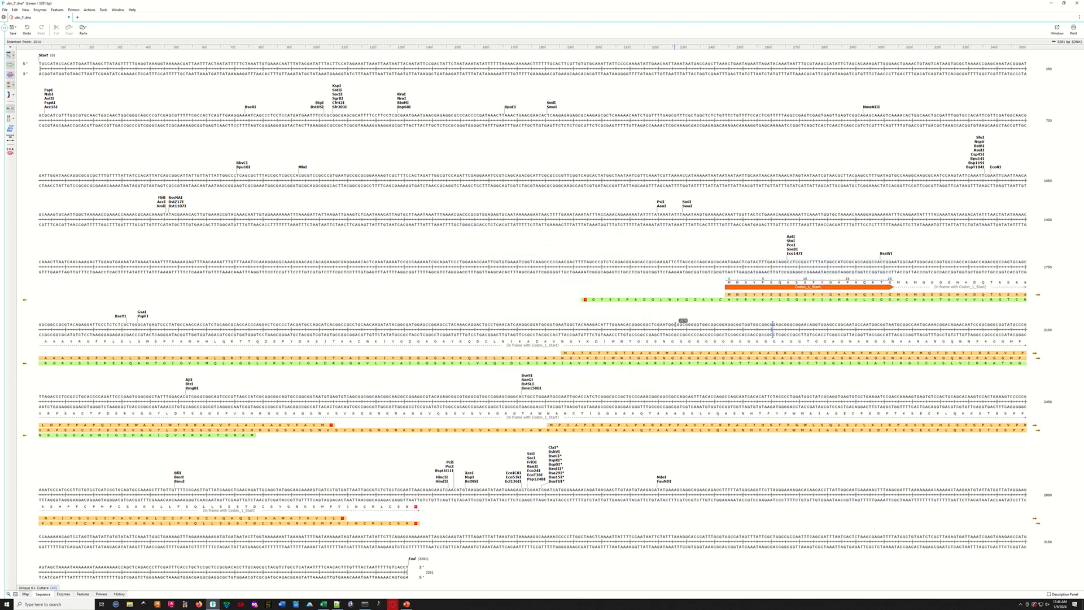
left_click(8, 93)
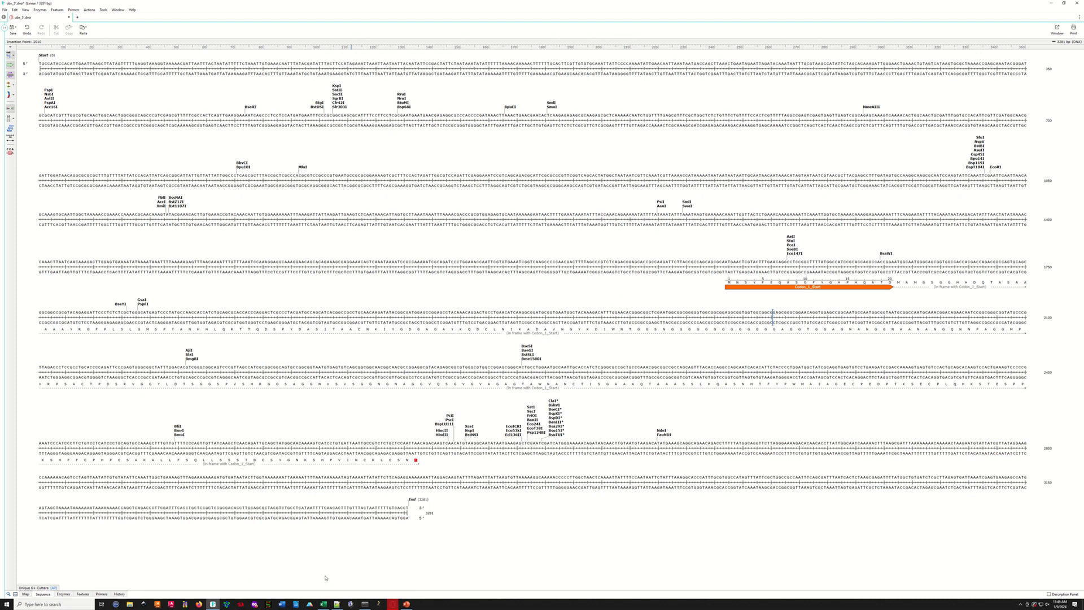
left_click(393, 603)
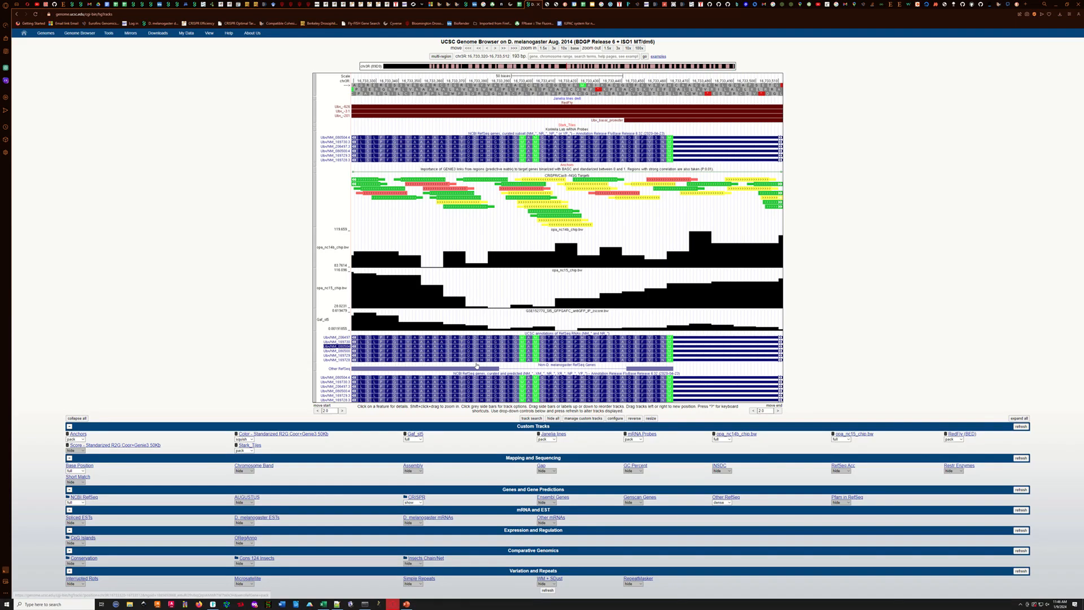
left_click(547, 4)
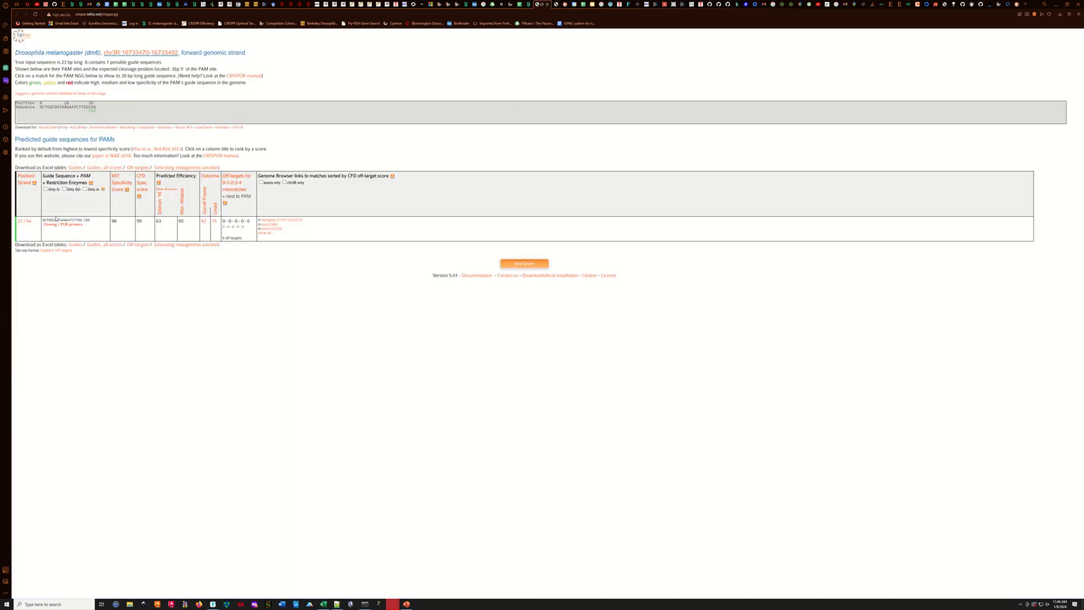
left_click_drag(44, 221, 91, 221)
left_click(213, 605)
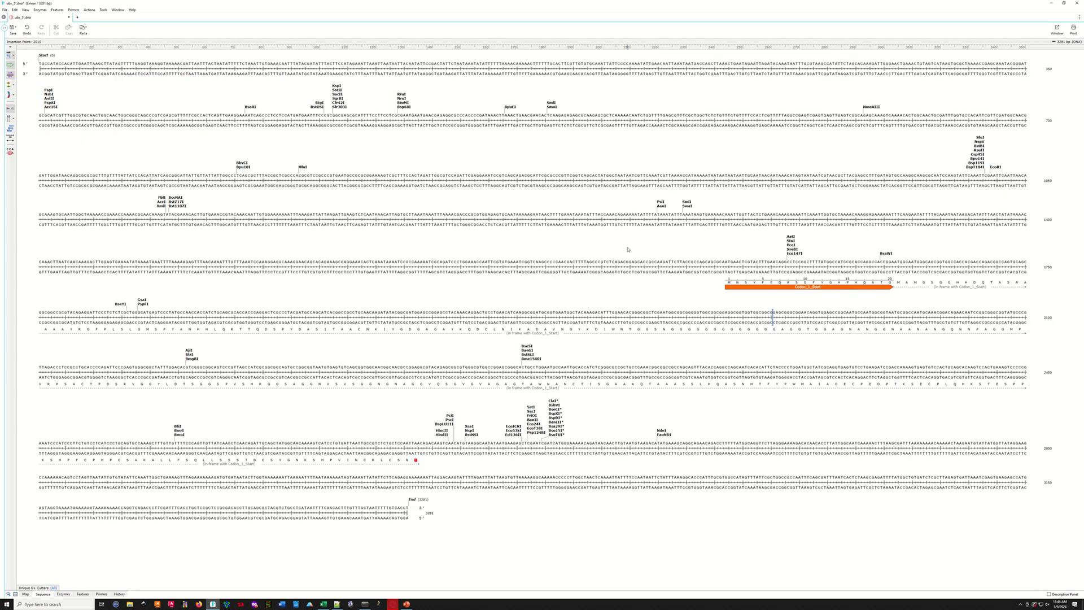
key("ctrl+f")
type("GCTGGCGGTAAGAATCTTGGCGG")
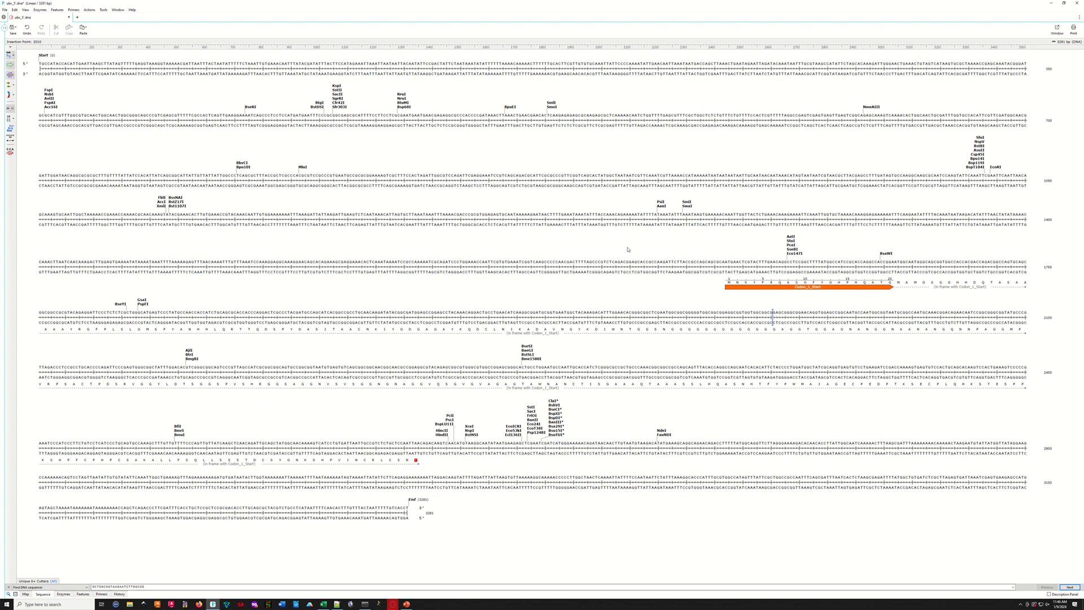
key("Return")
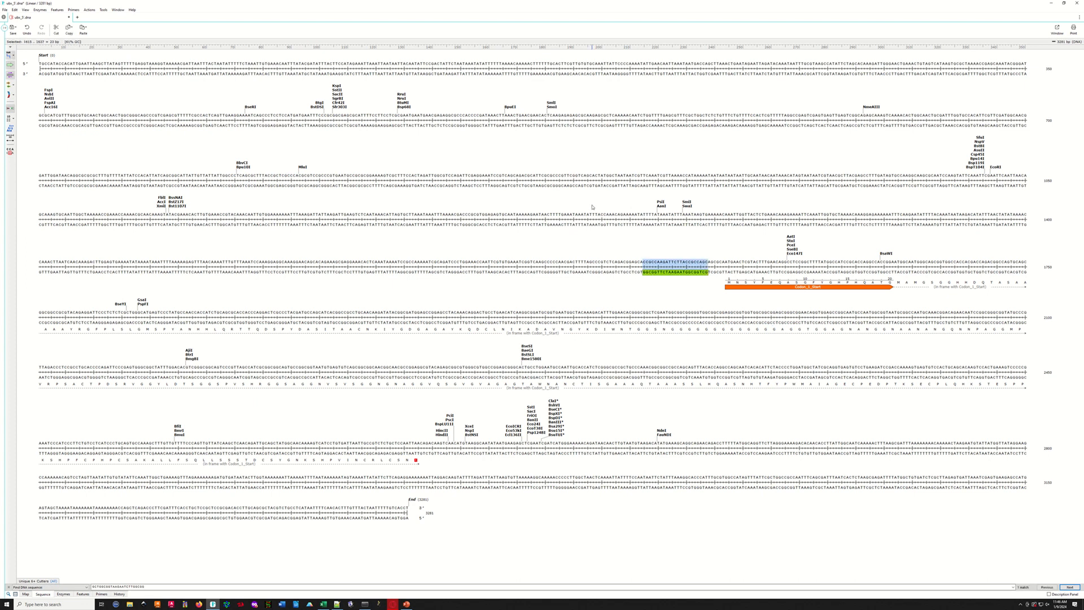
Add a red, reverse-directed feature named gRNA_1 over the found guide sequence.
left_click(58, 10)
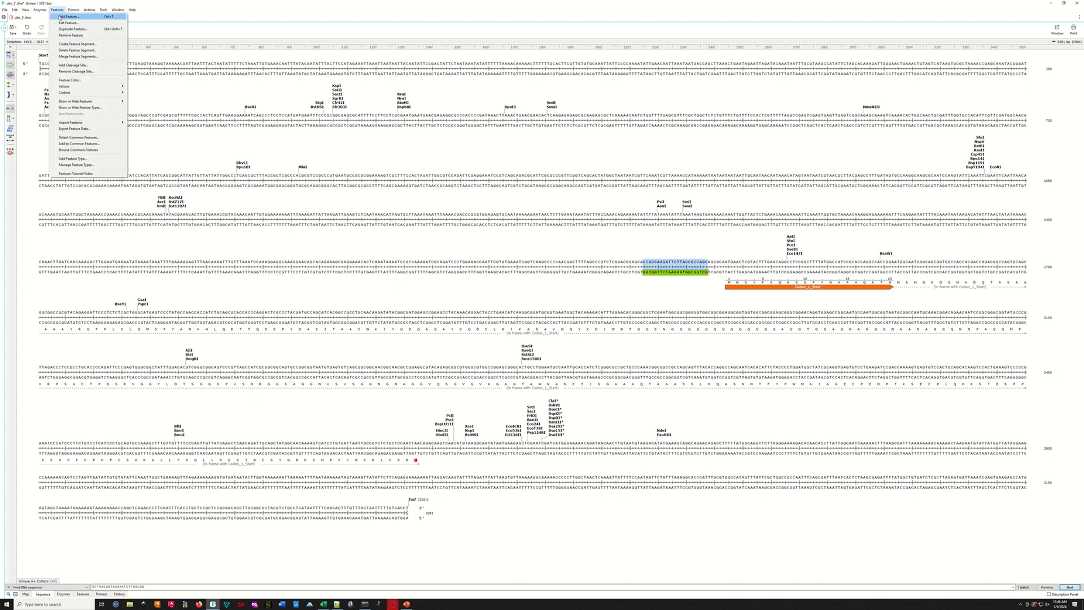
left_click(65, 16)
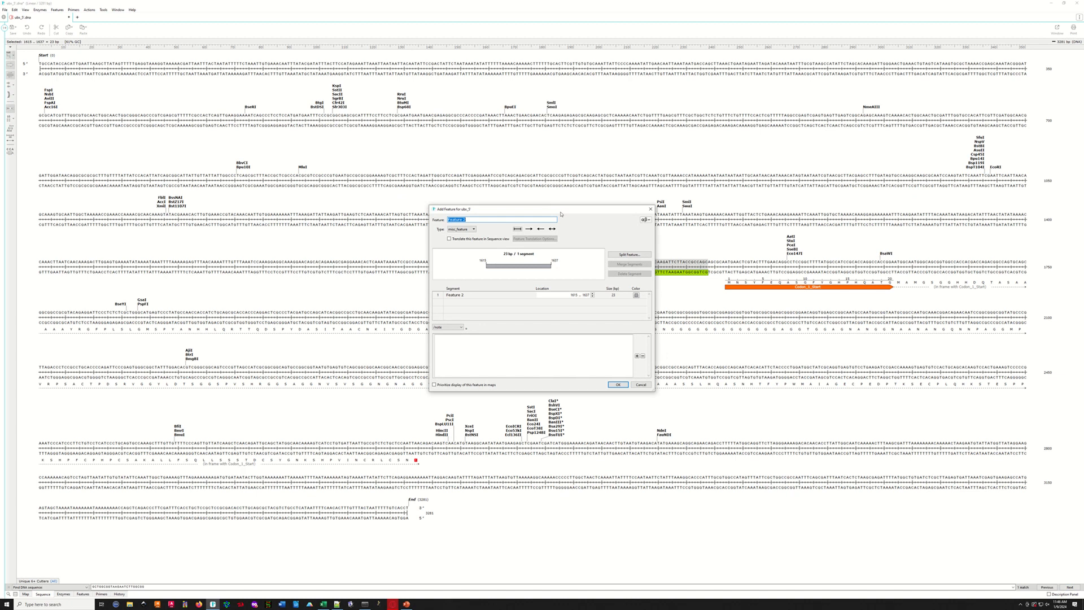
left_click_drag(561, 214, 439, 215)
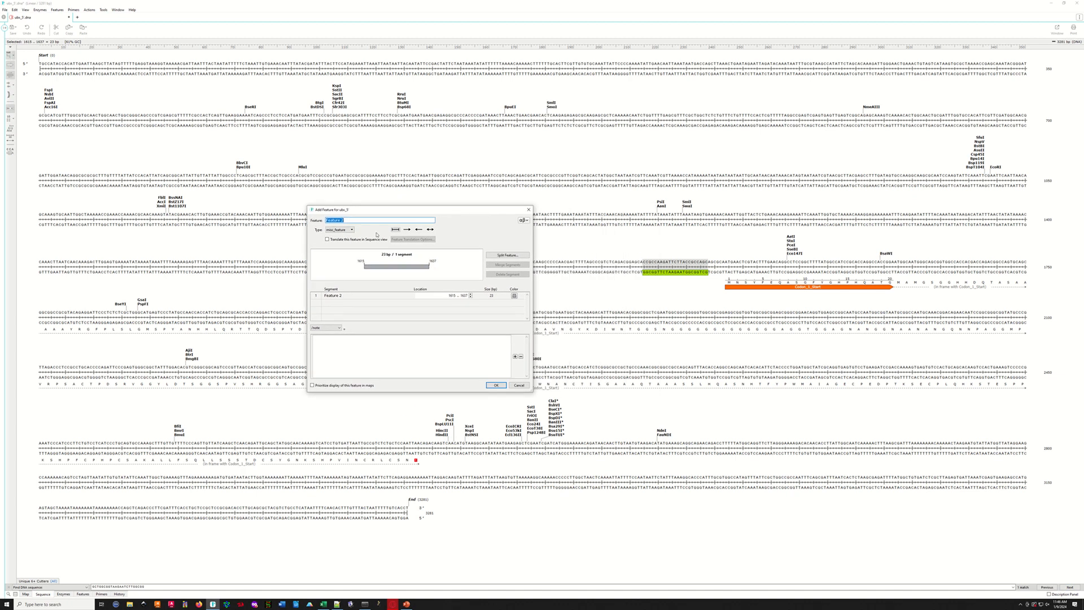
type("gRNA_1")
left_click(419, 230)
left_click(514, 296)
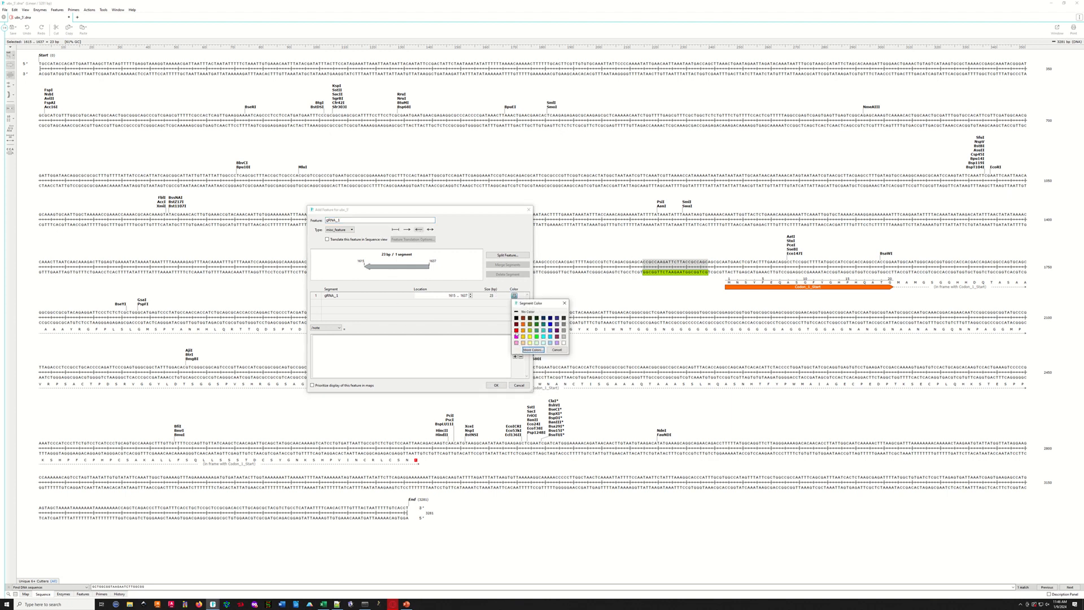
left_click(516, 331)
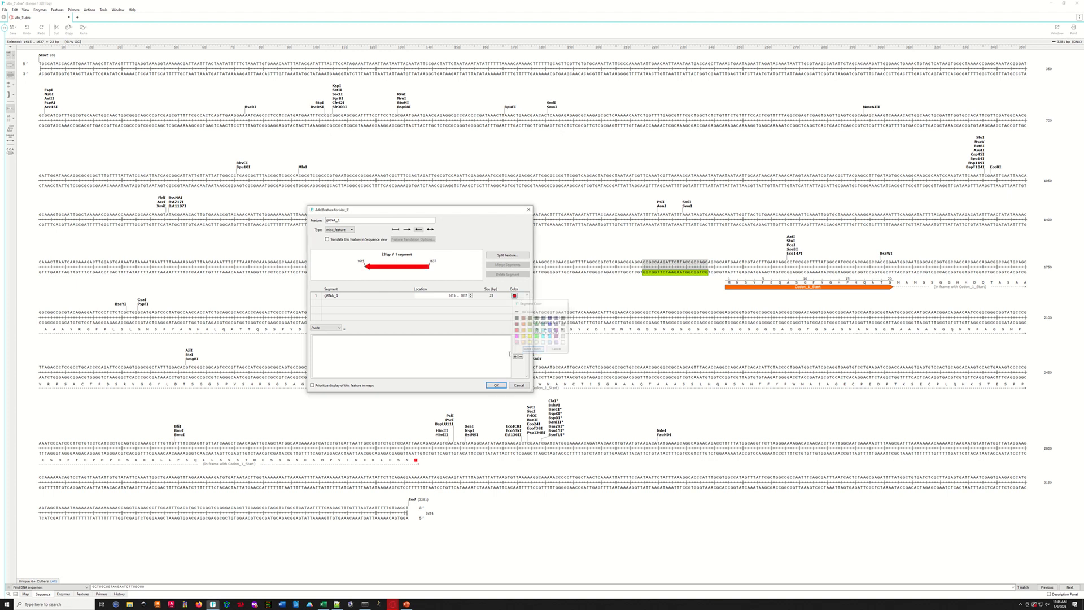
left_click(496, 386)
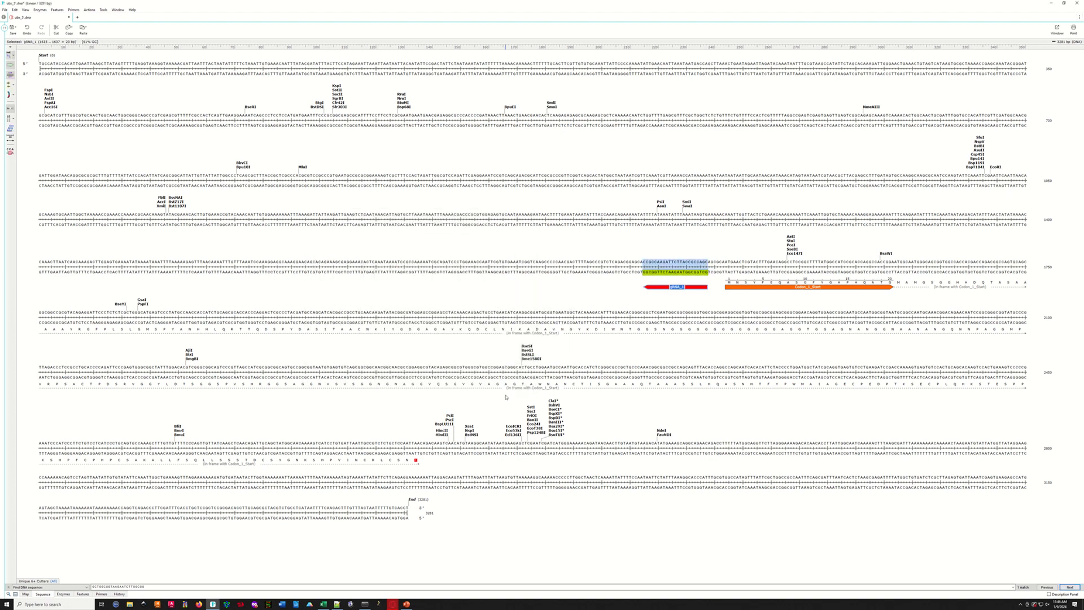
left_click(393, 603)
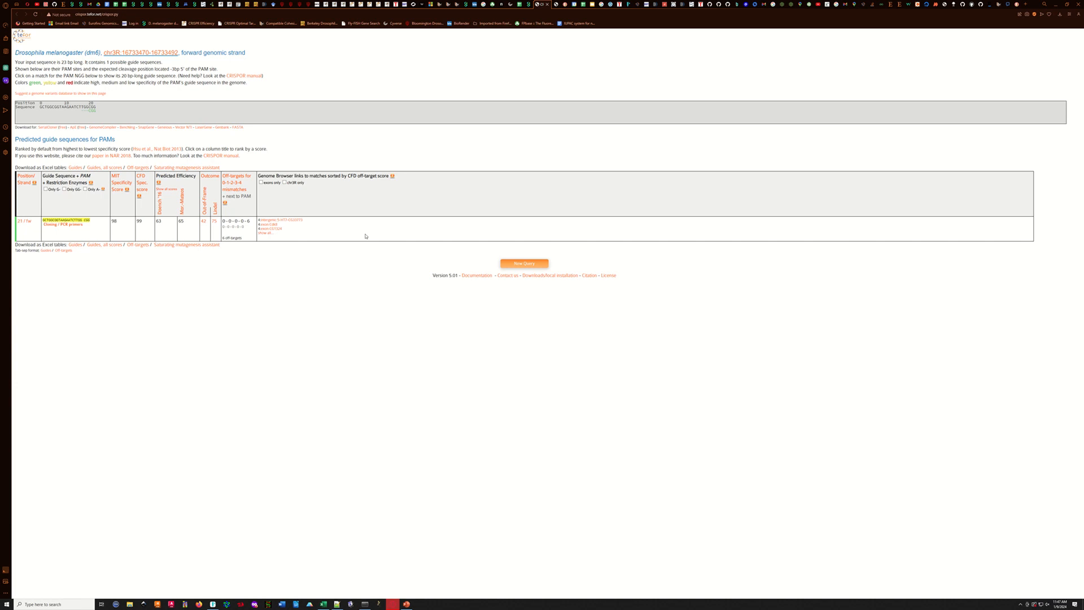
left_click(558, 7)
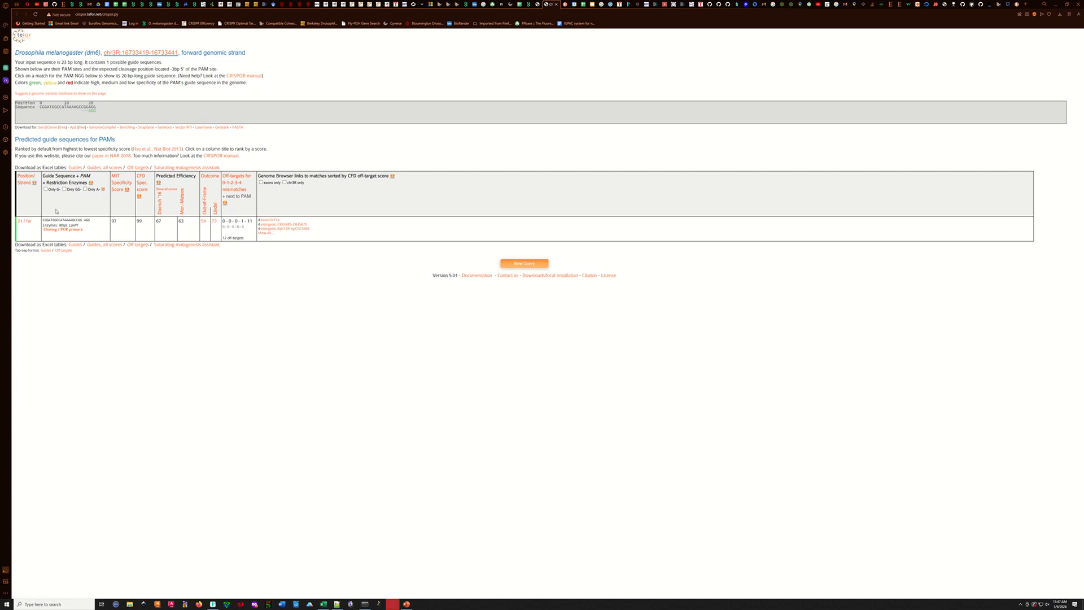
triple_click(72, 219)
left_click(1062, 3)
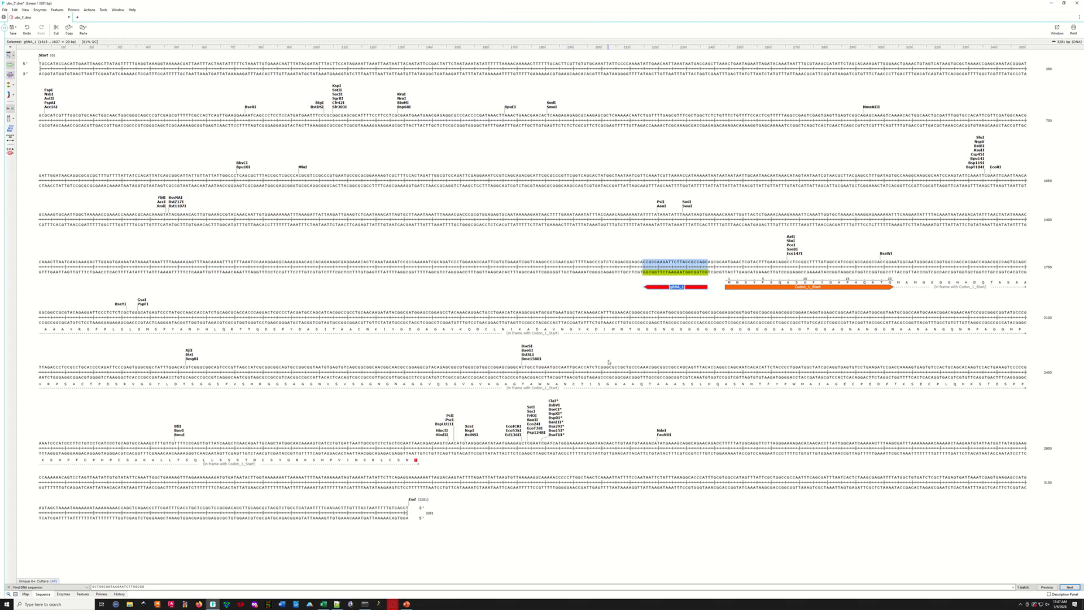
type("CGGATGGCCATAAAAGCCGGAGG")
key("Return")
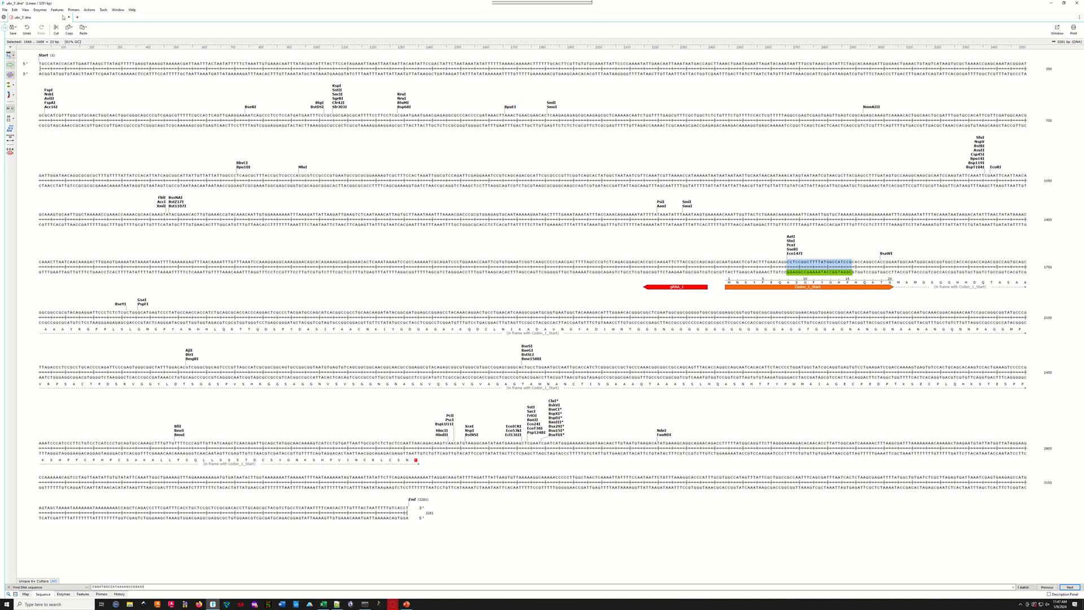
Add a red, reverse-directed feature named gRNA_2 over the found second guide sequence and clear the selection.
left_click(55, 10)
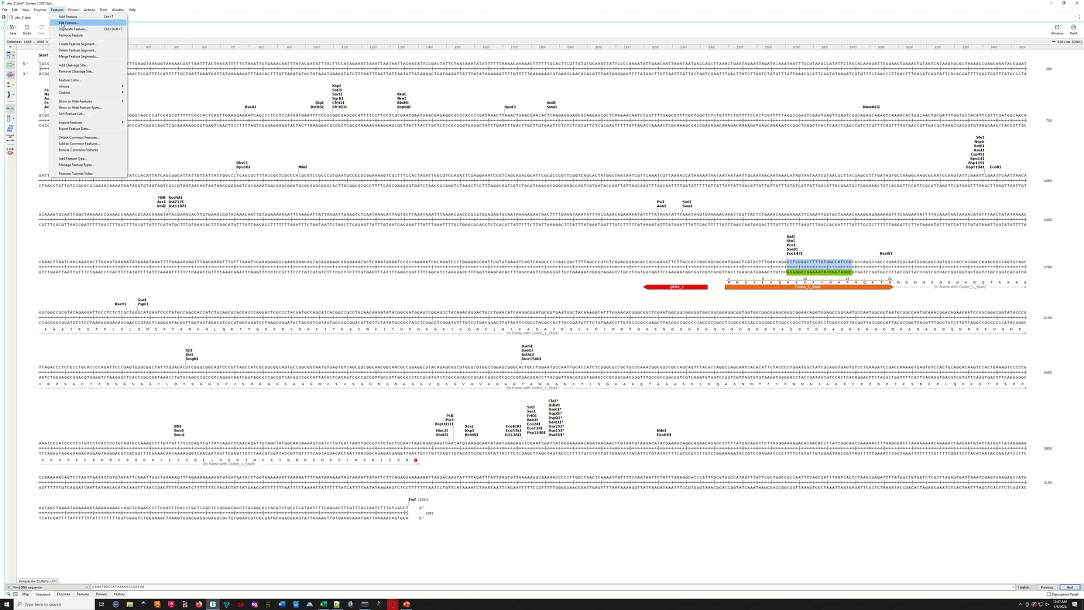
left_click(70, 17)
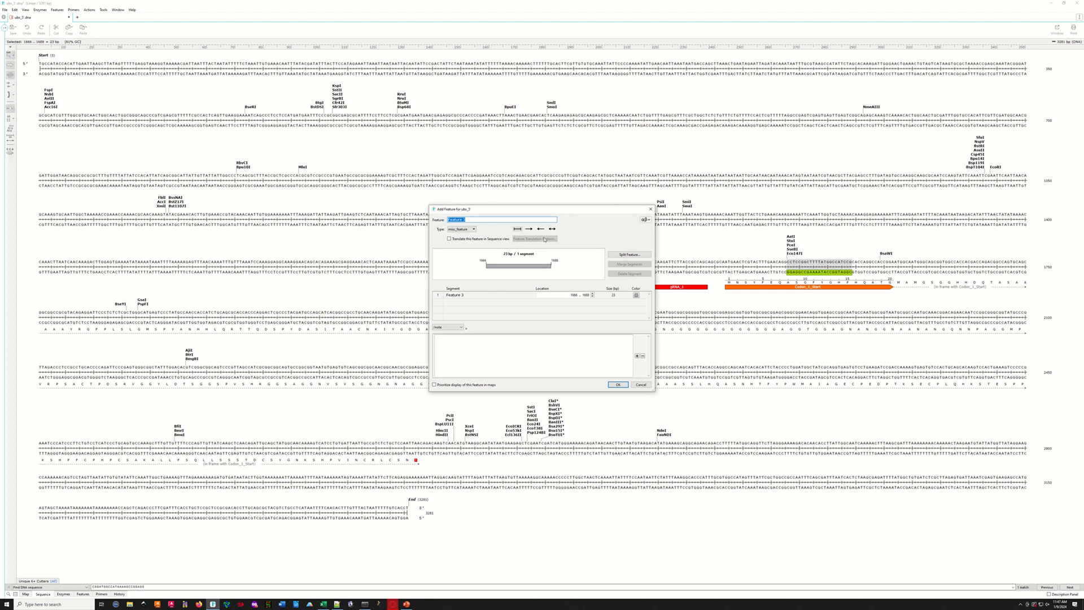
left_click(541, 229)
left_click(637, 296)
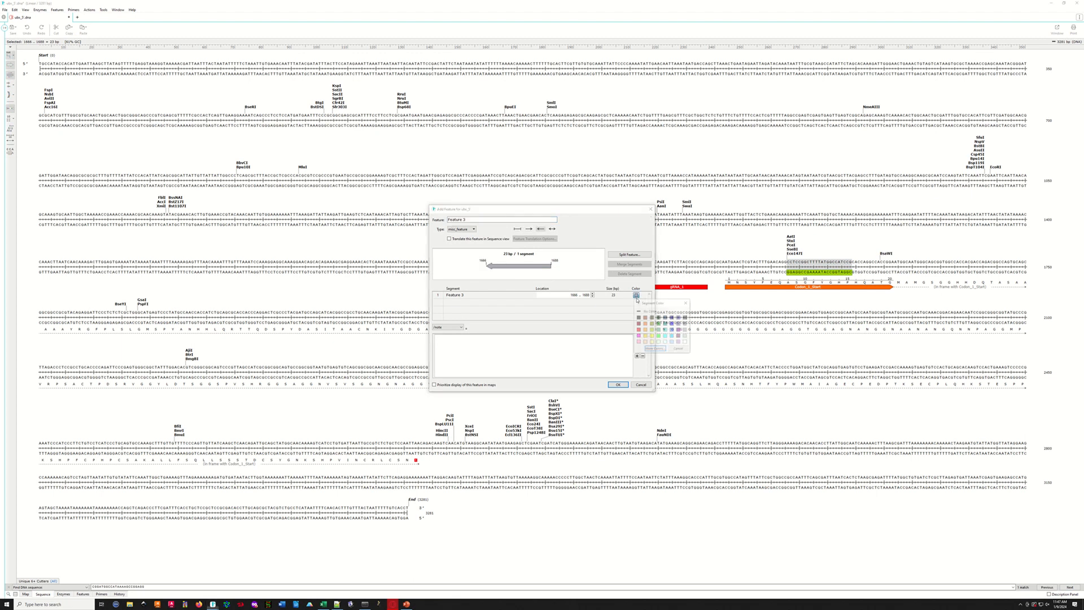
left_click(637, 332)
triple_click(465, 220)
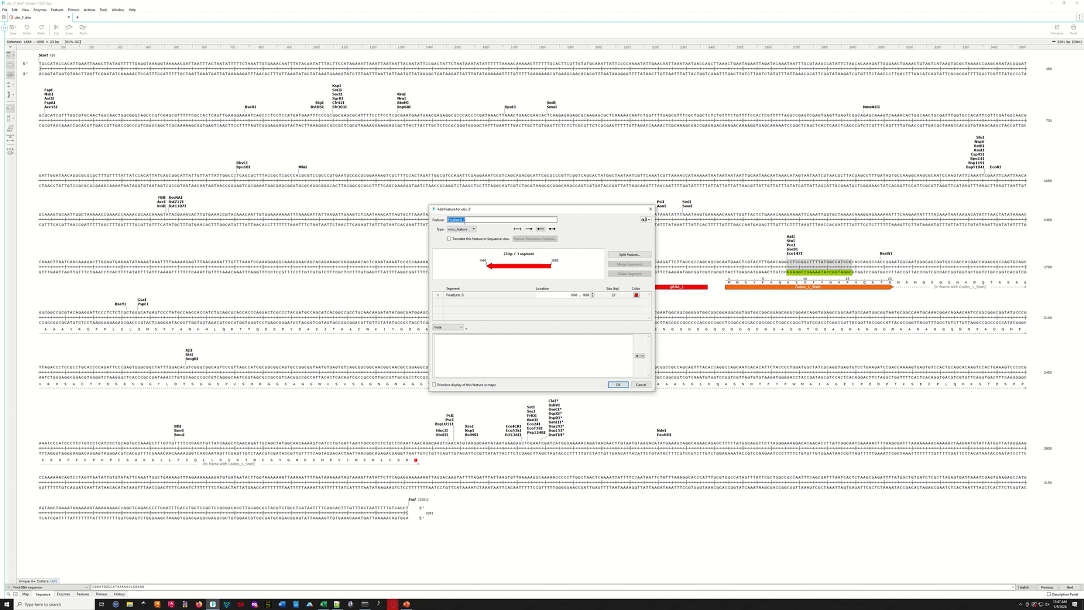
type("gRNA_2")
key("Return")
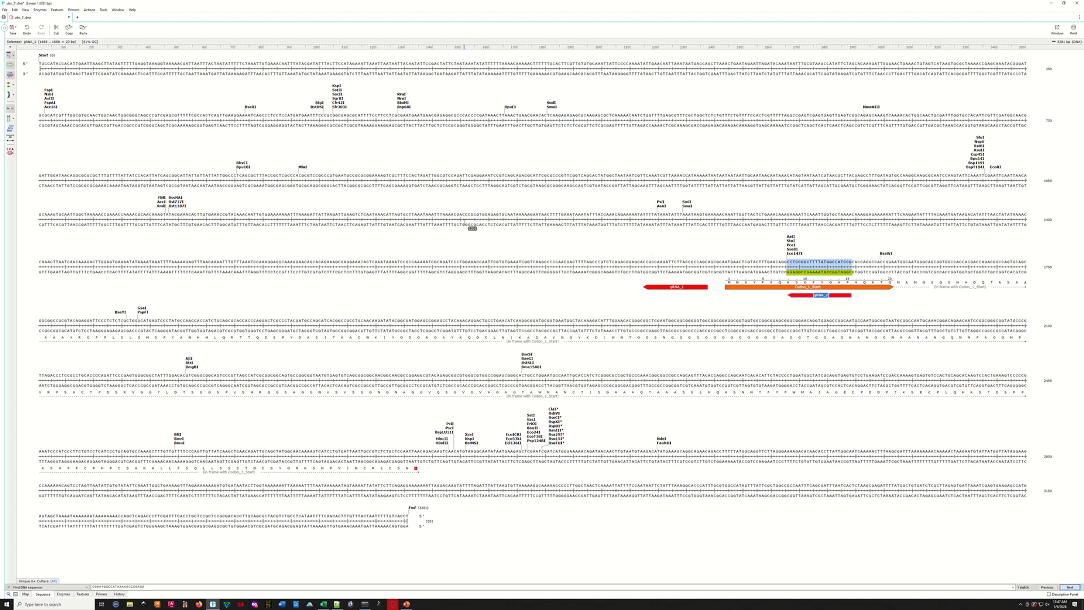
left_click(857, 359)
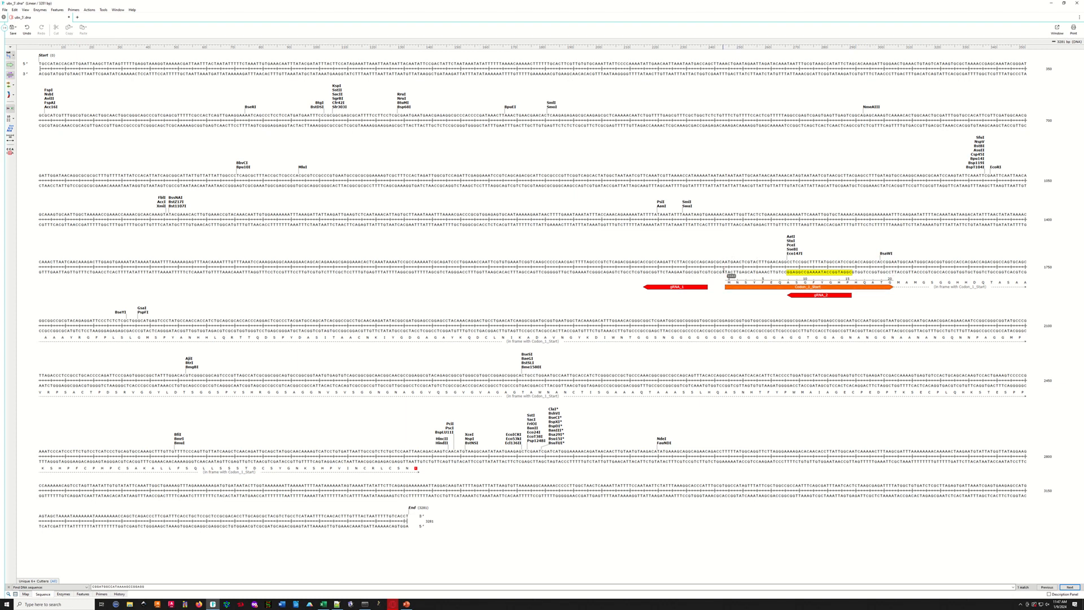
Inspect the start codon and Codon_1_Start, then select gRNA_2's three PAM bases and check which codon they overlap.
left_click(722, 263)
left_click(725, 263)
left_click(791, 288)
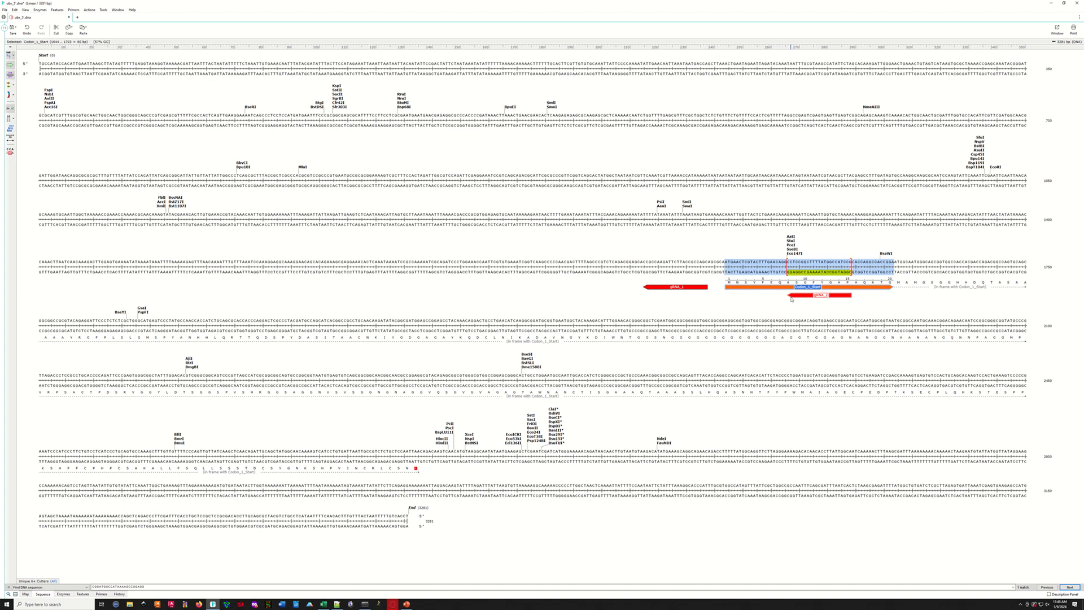
left_click_drag(792, 299, 788, 295)
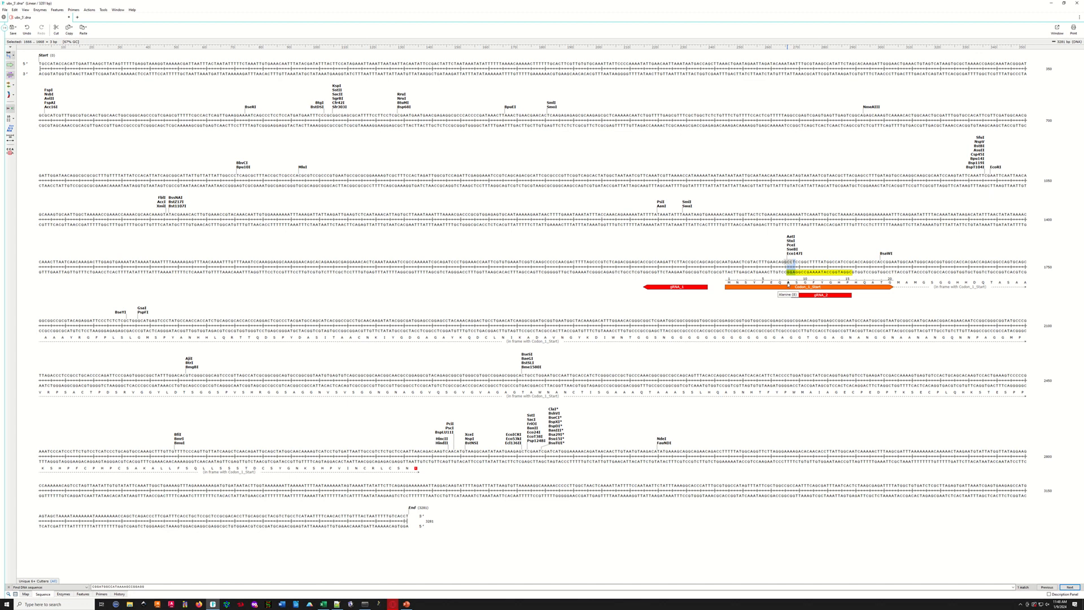
left_click(788, 284)
Switch to the browser, search images for "codon chart" and open the Genetic Codon Chart image.
left_click(392, 603)
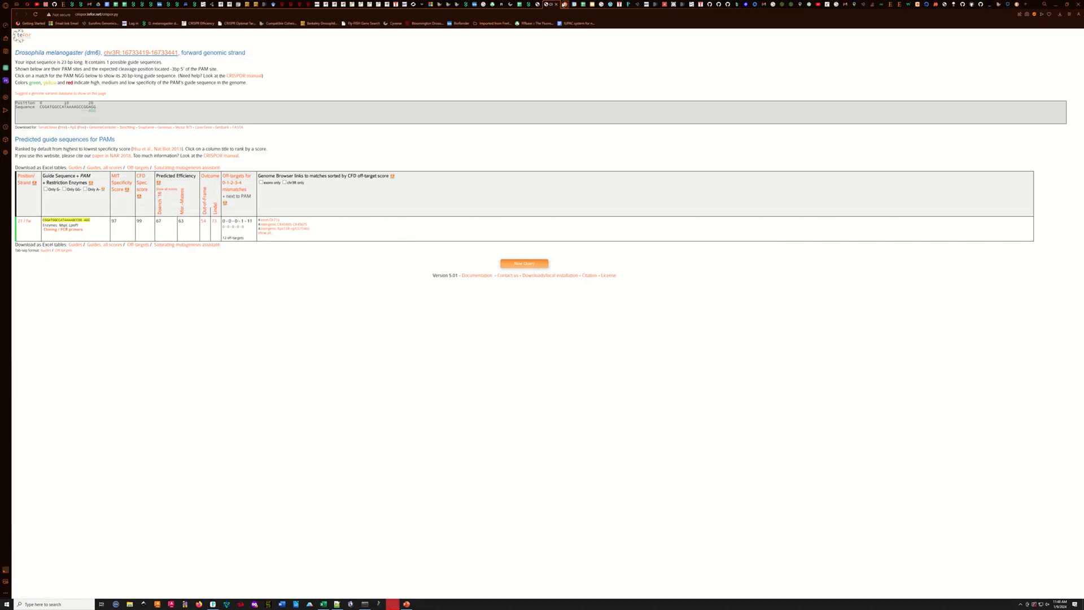
left_click(563, 4)
left_click(75, 42)
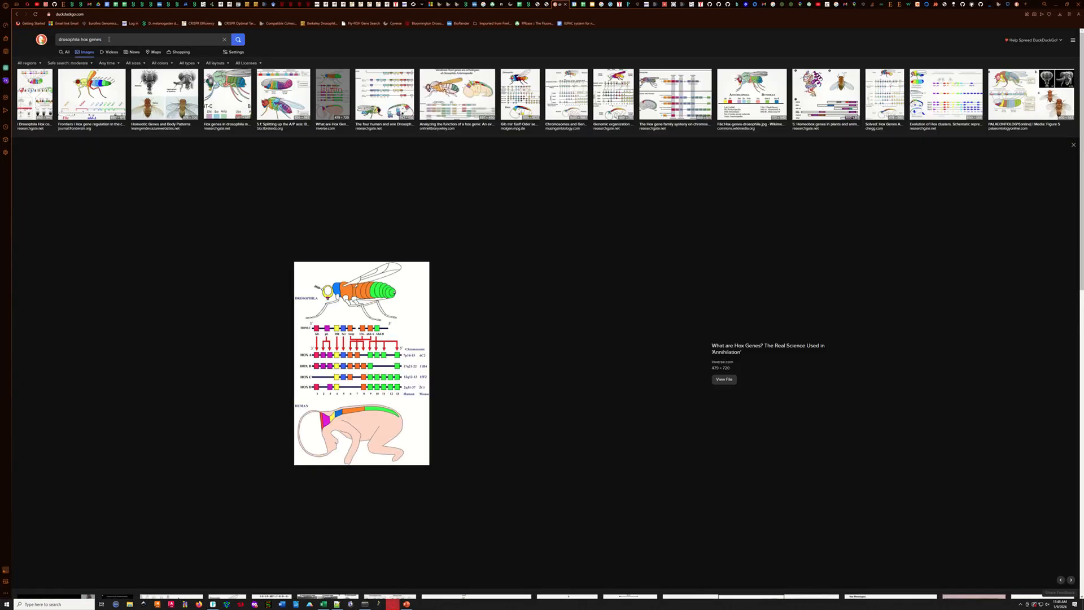
key("ctrl+a")
type("codon")
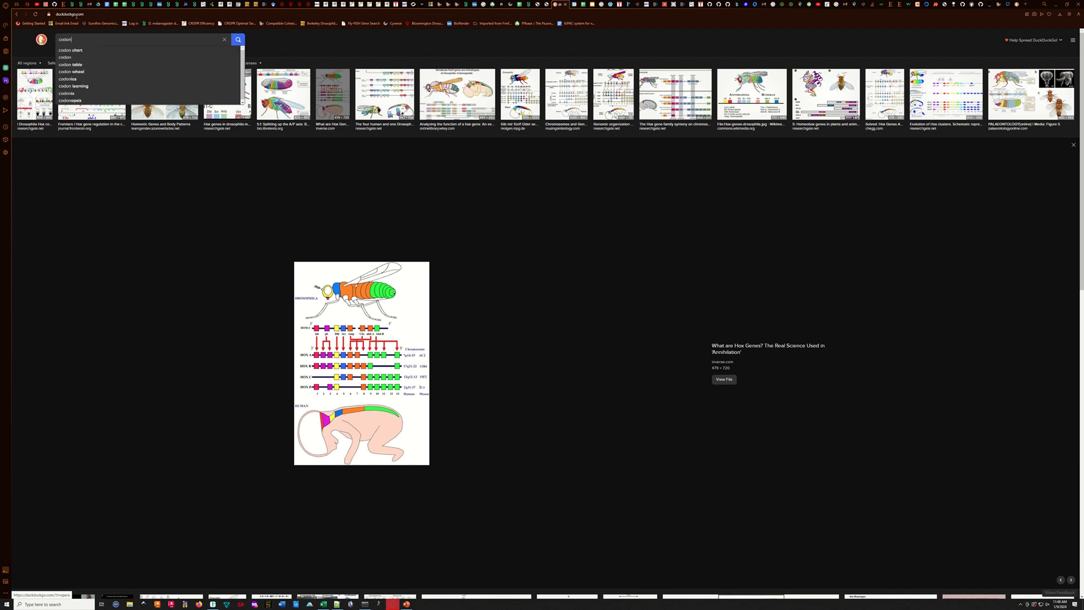
left_click(79, 51)
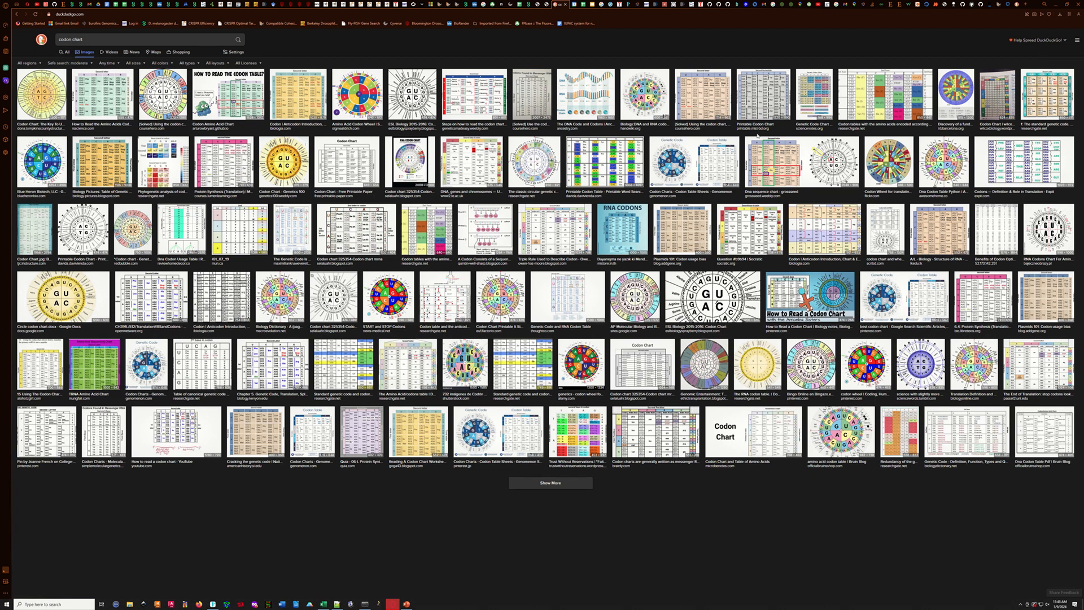
left_click(813, 96)
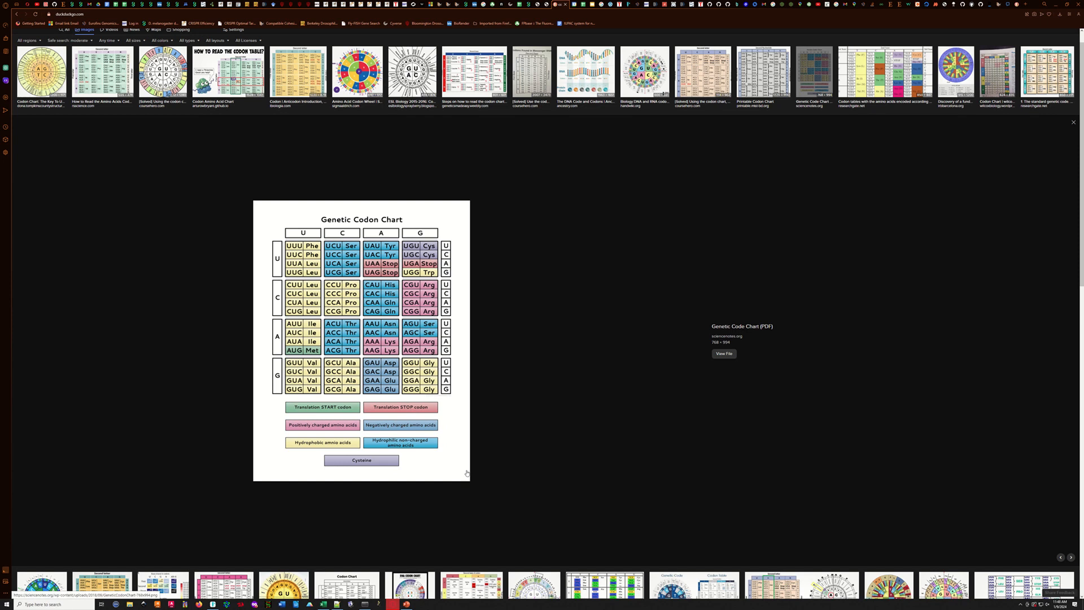
Compare the selected codon overlapping gRNA_2's PAM in SnapGene with the Genetic Codon Chart in the browser.
left_click(213, 603)
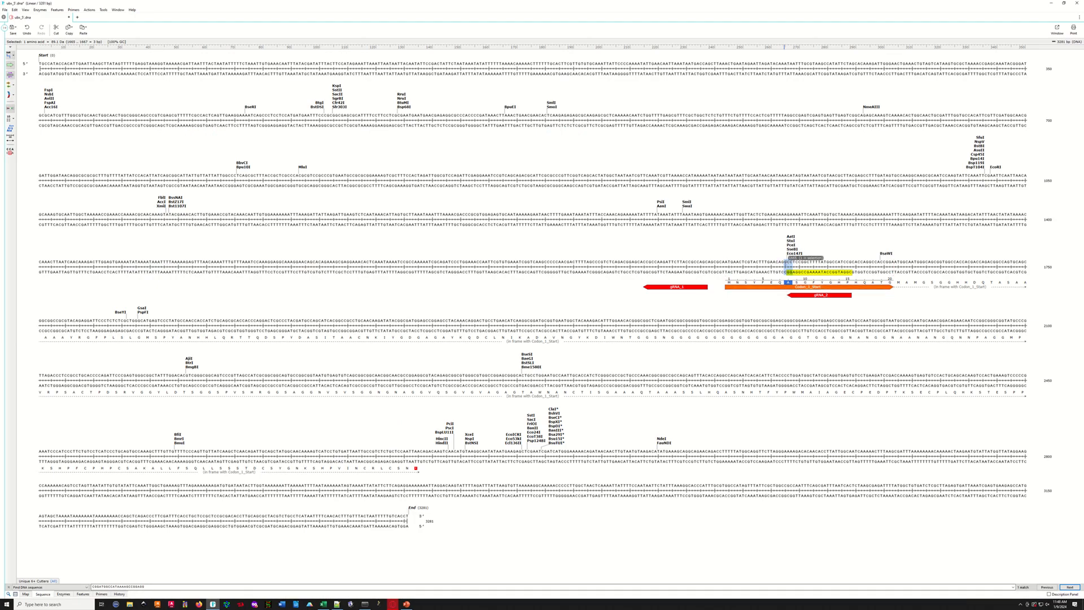
key("alt+Tab")
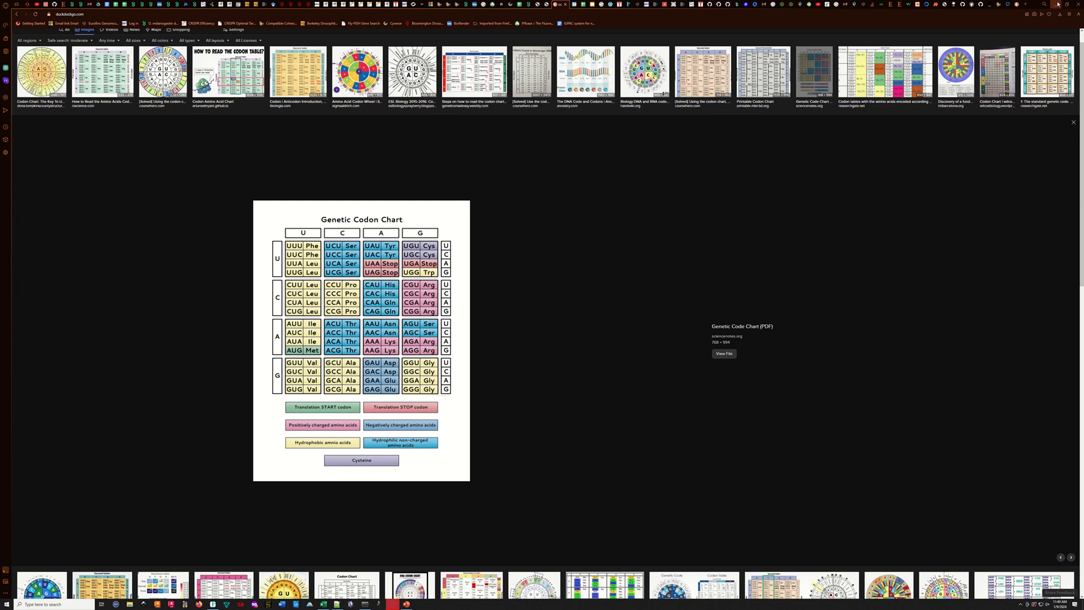
left_click(1059, 4)
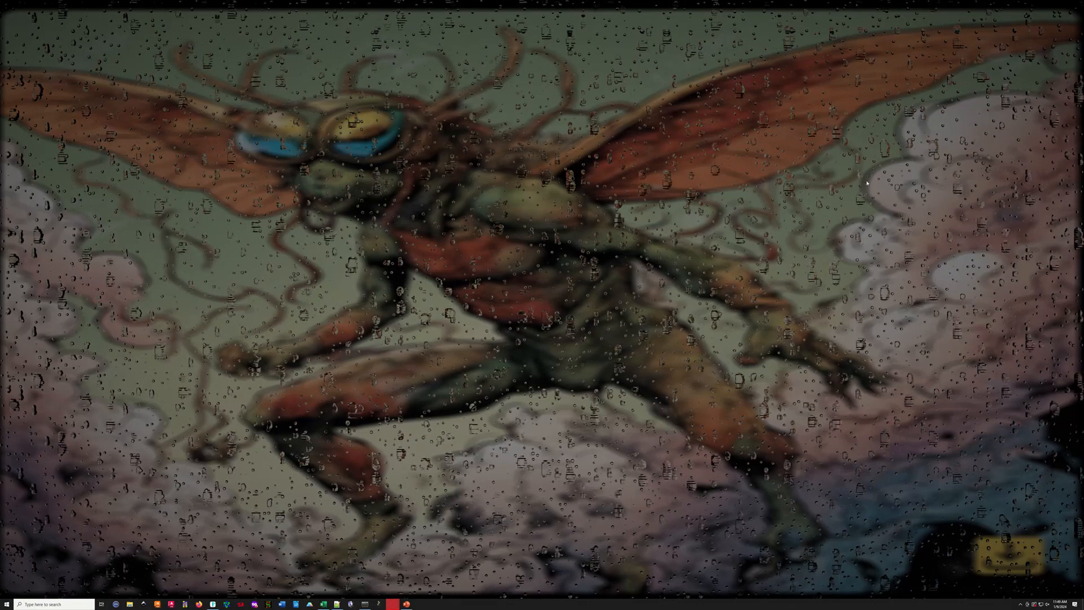
left_click(214, 605)
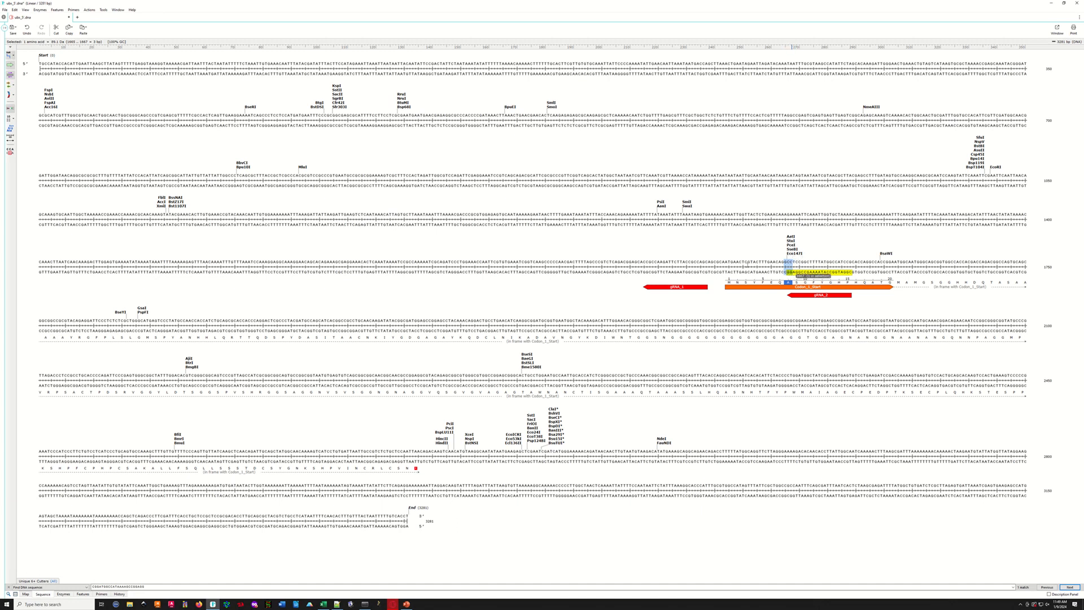
Open the Nature article "Comparison of non-canonical PAMs for CRISPR/Cas9-mediated DNA cleavage in human cells" and read the abstract on NGA and NAG PAMs.
left_click(391, 604)
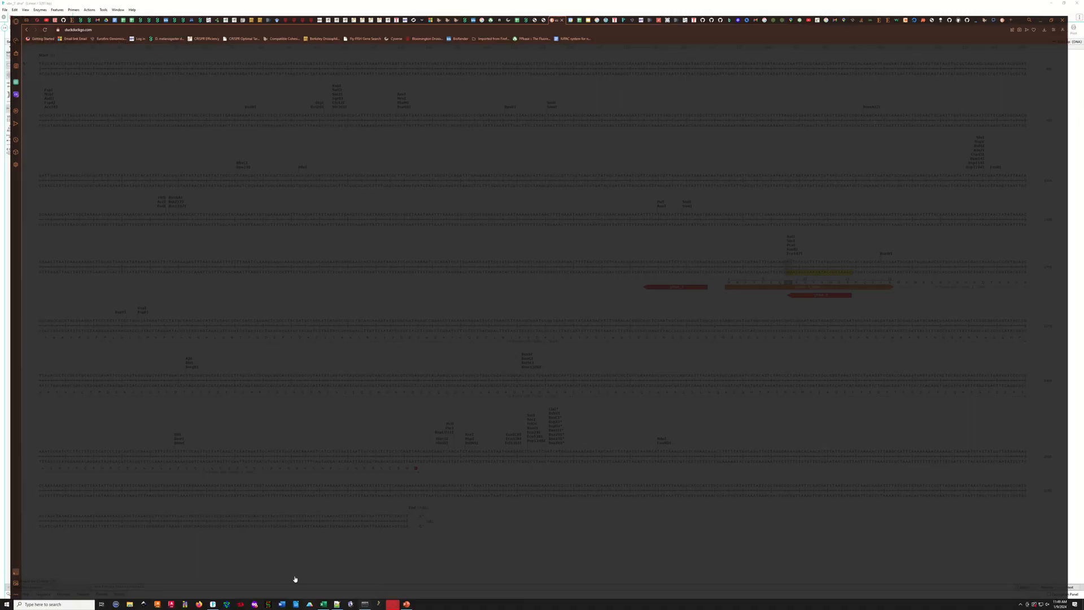
left_click(119, 15)
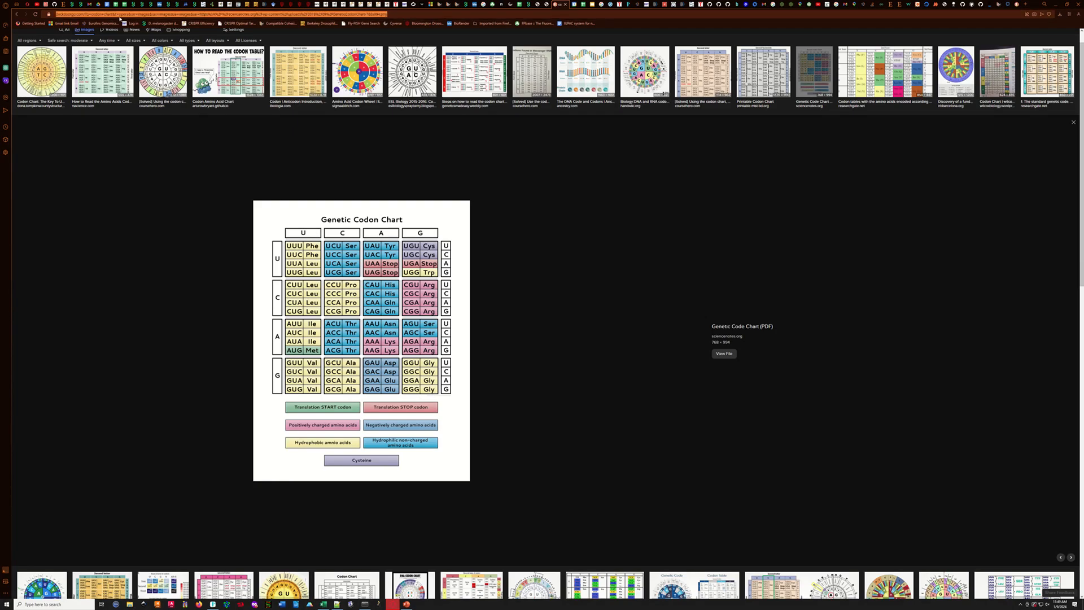
type("nag")
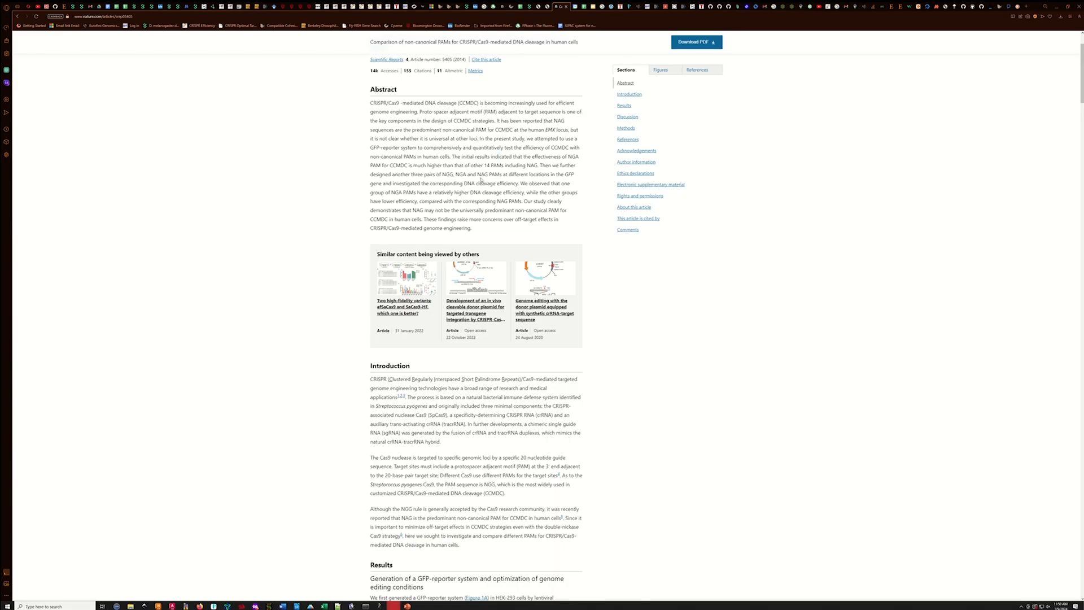
left_click_drag(541, 166, 524, 202)
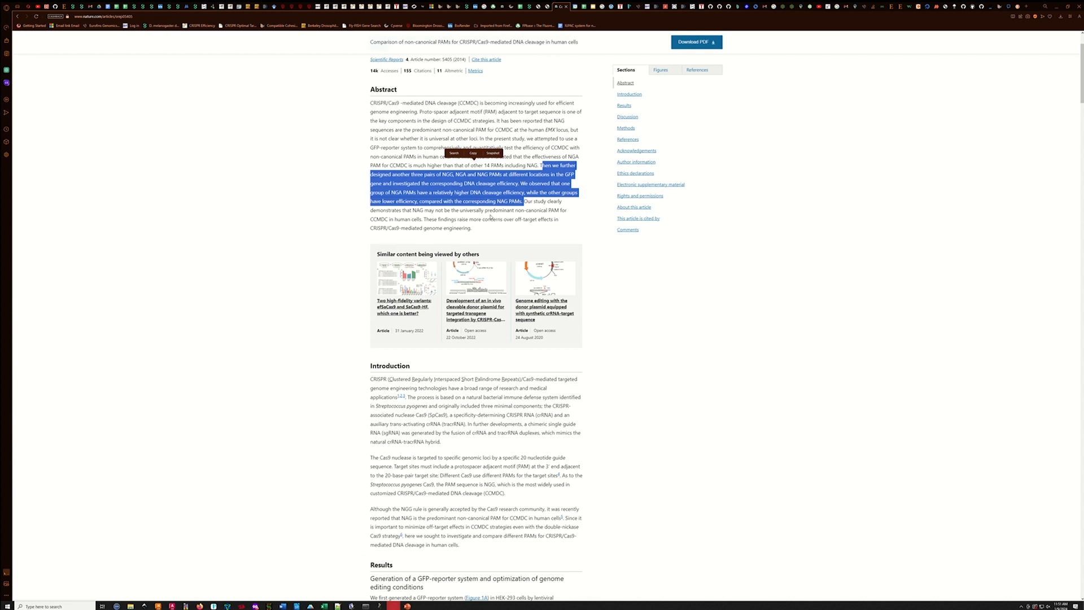
left_click(528, 192)
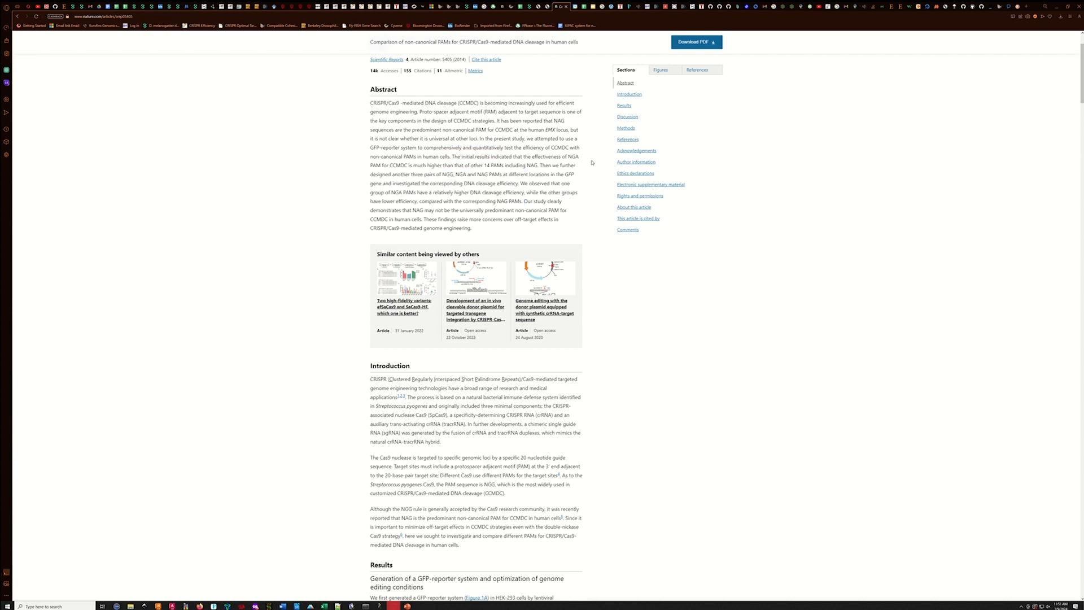
Recheck the selected PAM codon in SnapGene, look up its synonymous codons on the Genetic Codon Chart, and return to the sequence.
left_click(1054, 8)
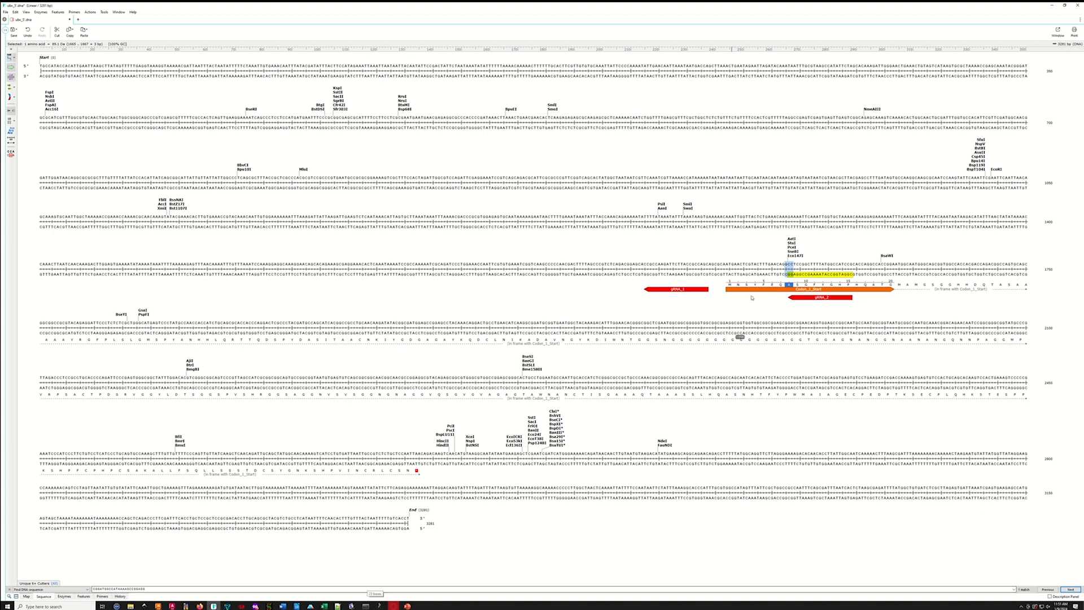
left_click(395, 606)
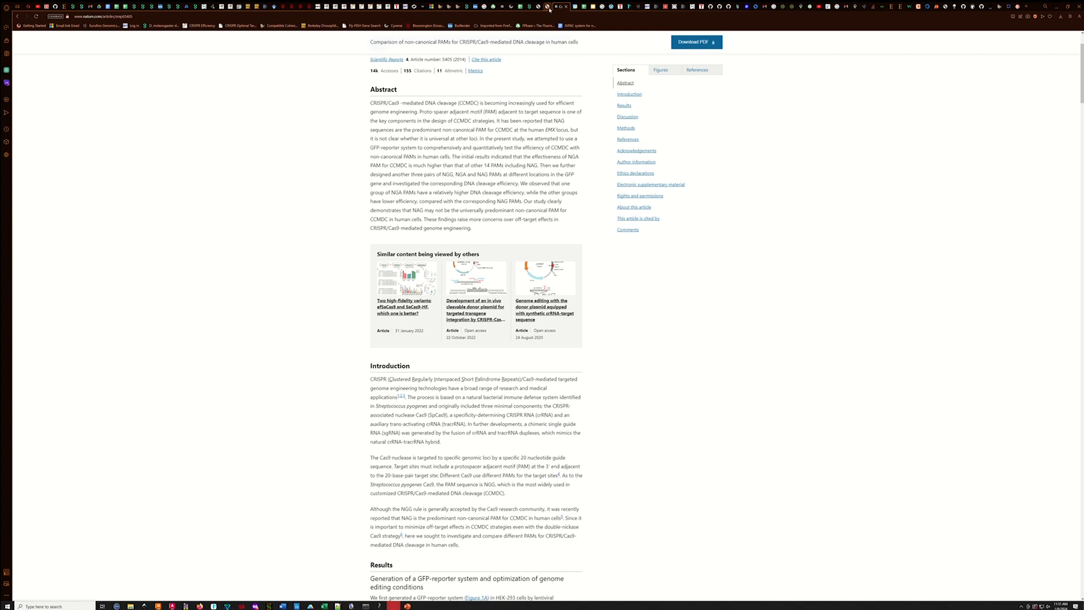
left_click(21, 16)
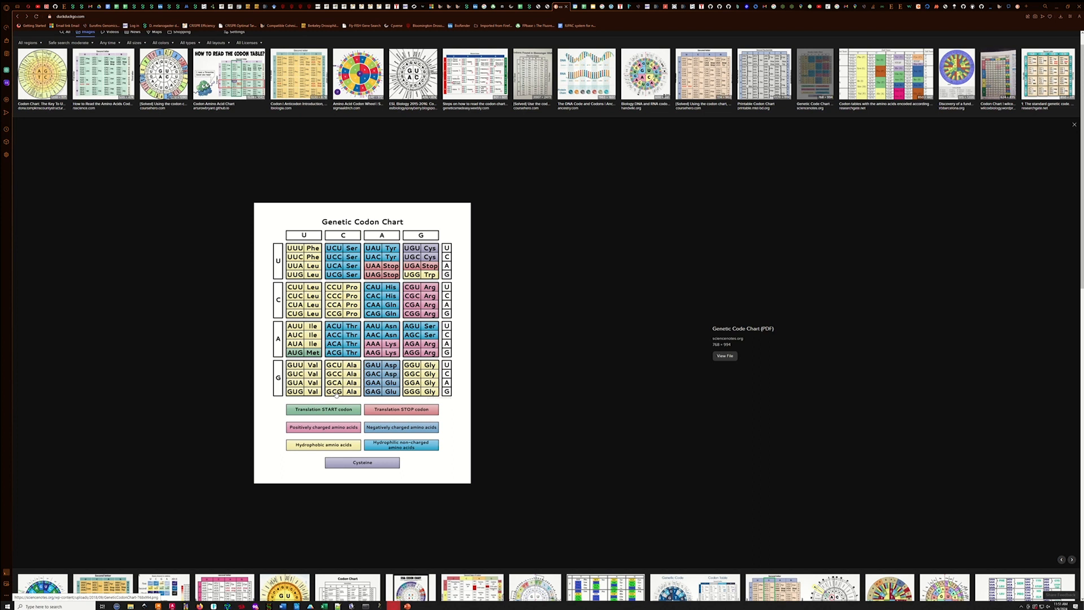
left_click(1057, 6)
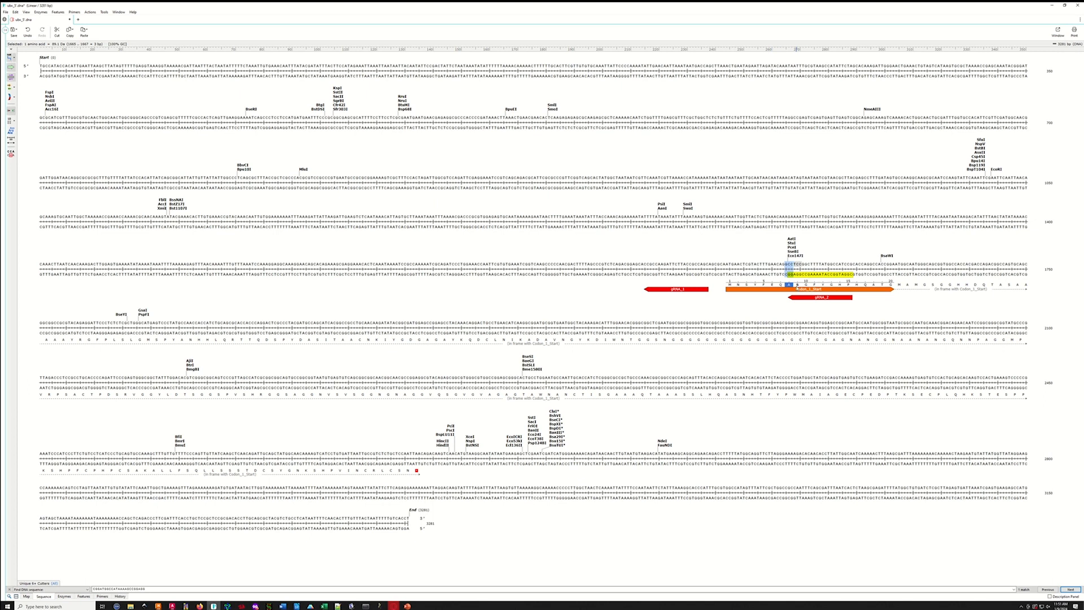
Replace base 1667, the last base of the codon overlapping gRNA_2's PAM, with G.
left_click(790, 264)
left_click_drag(790, 263, 793, 264)
type("a")
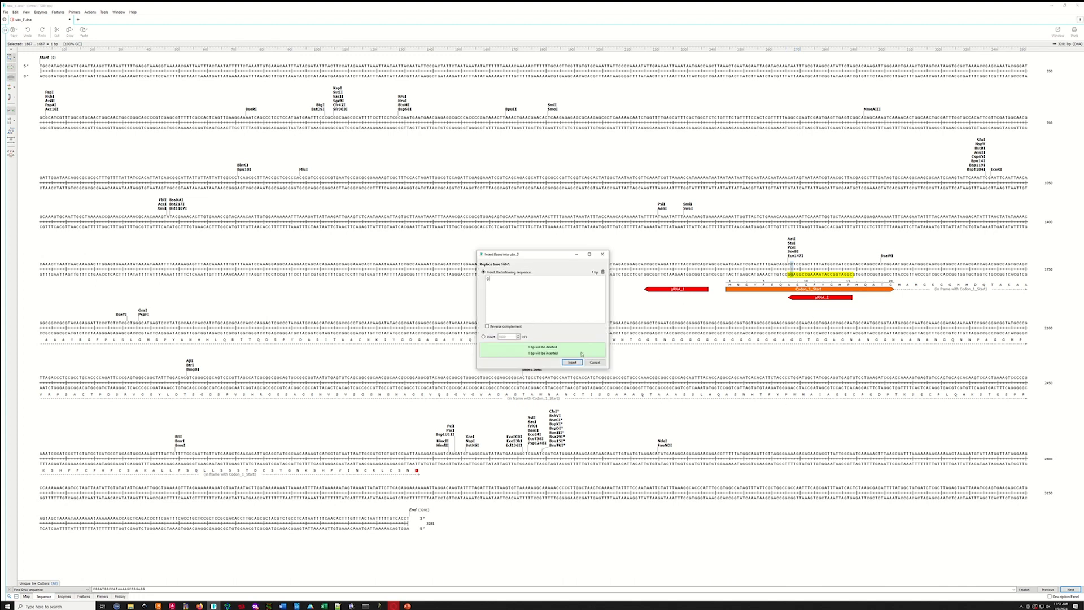
left_click(575, 364)
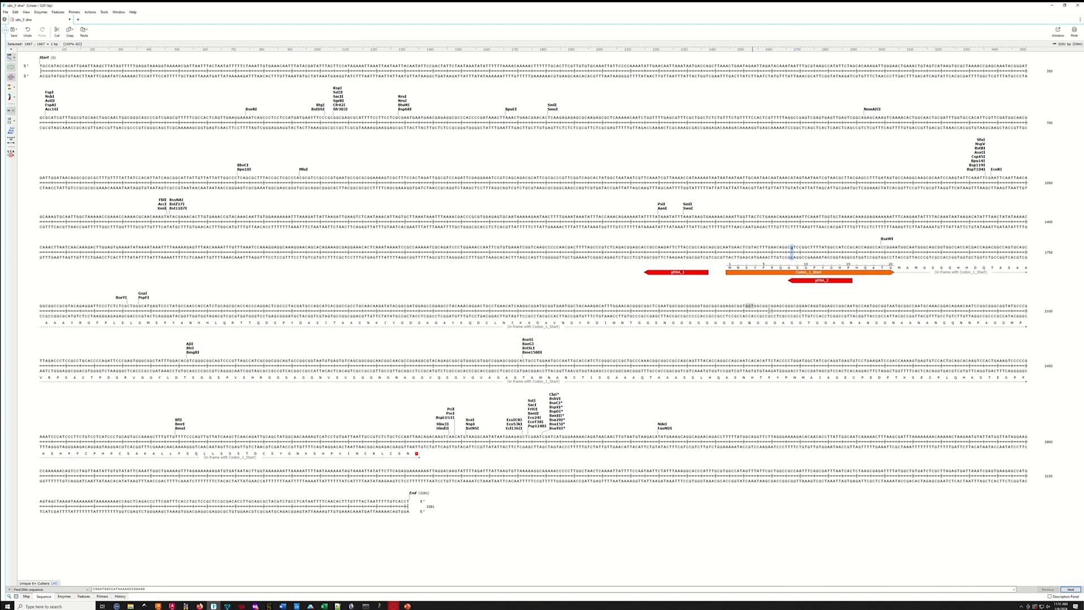
Add a cyan feature named PAM_Mutation over the changed base.
left_click(59, 11)
left_click(73, 20)
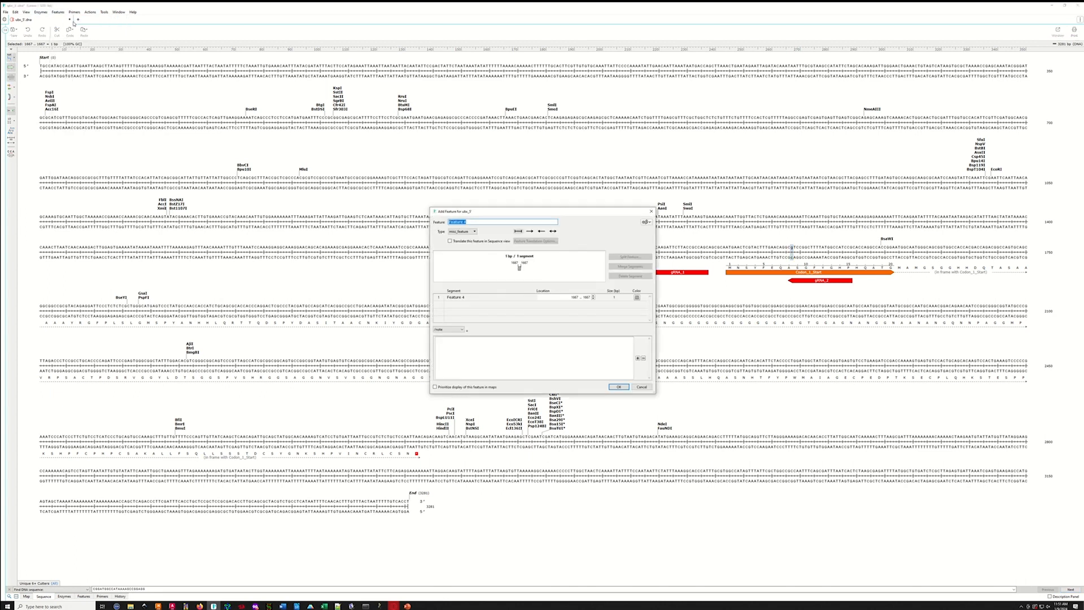
type("PAM_Mutation")
left_click(637, 297)
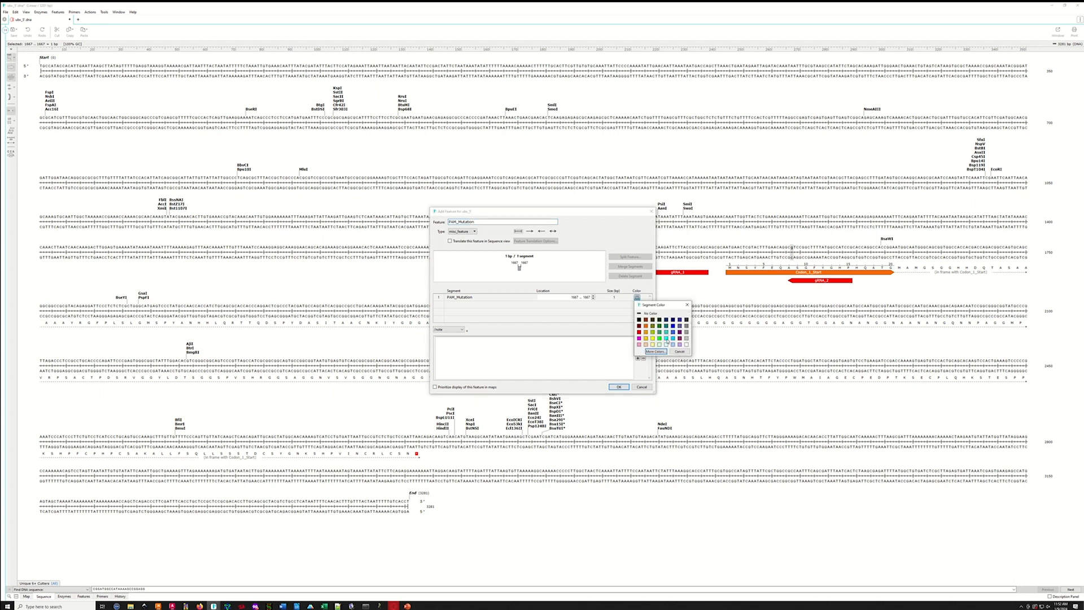
left_click(666, 339)
left_click(619, 387)
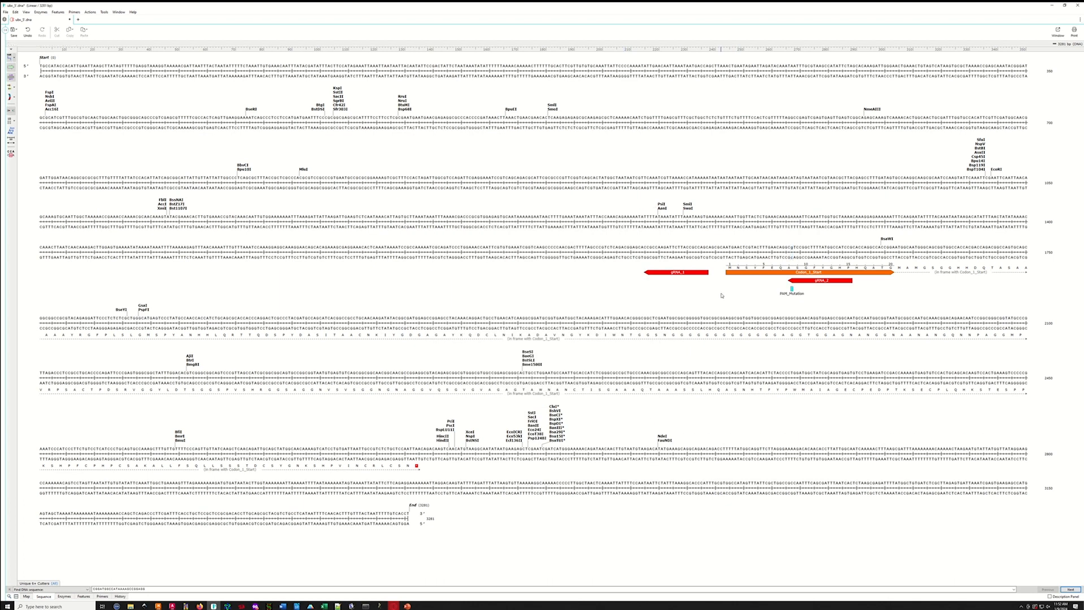
Add a feature named "cut site" over the two bases 1620 to 1621 within gRNA_1.
left_click(682, 274)
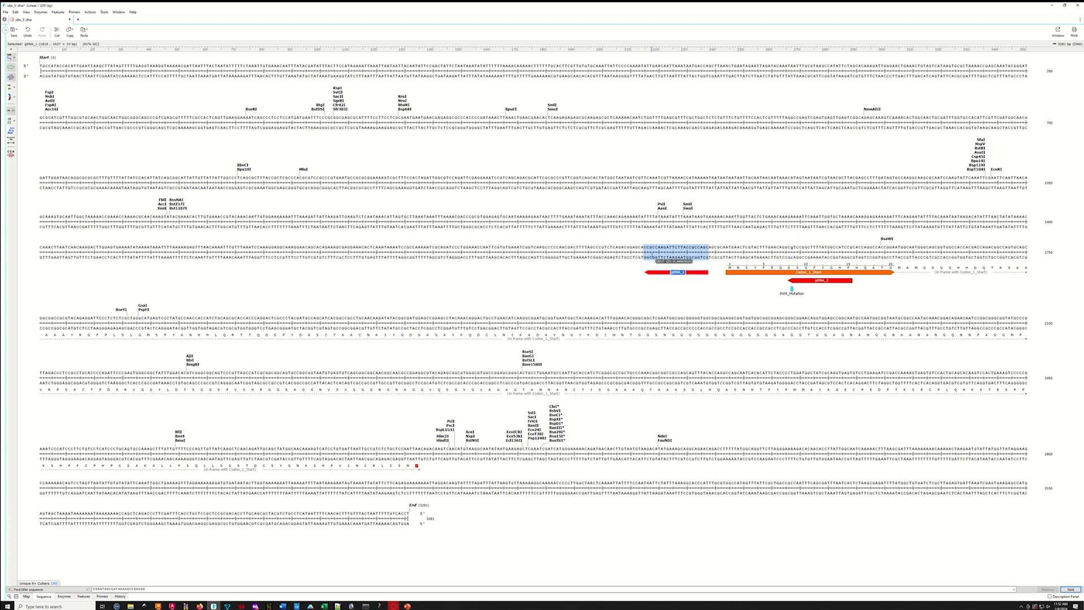
mouse_move(652, 249)
left_mouse_down()
mouse_move(709, 249)
mouse_move(661, 253)
left_mouse_up()
left_click(653, 252)
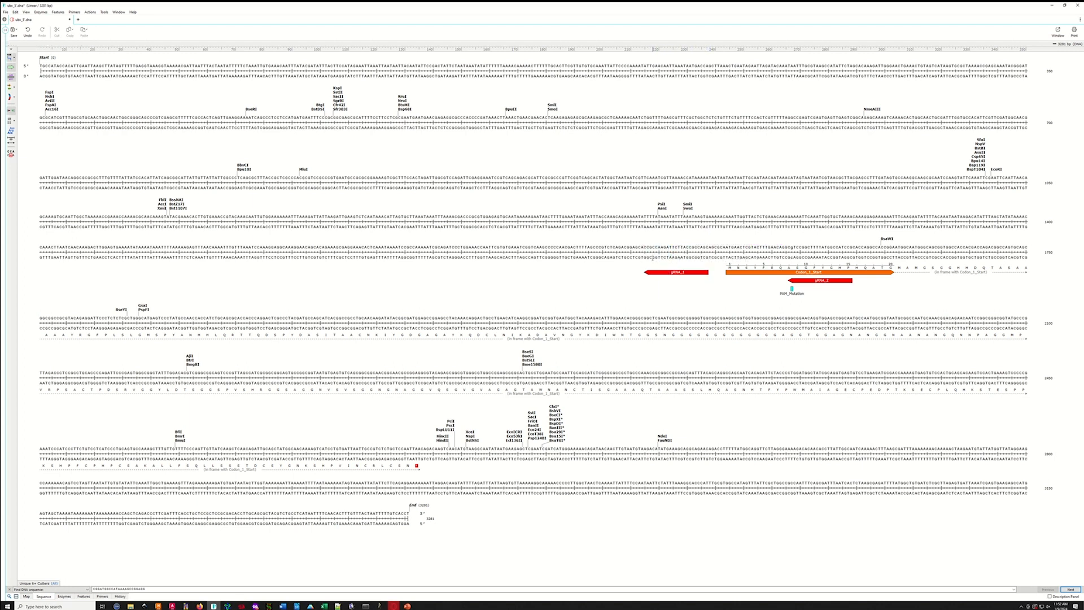
left_click_drag(653, 251, 663, 251)
left_click(658, 251)
left_click_drag(658, 252, 663, 252)
left_click(58, 12)
left_click(65, 18)
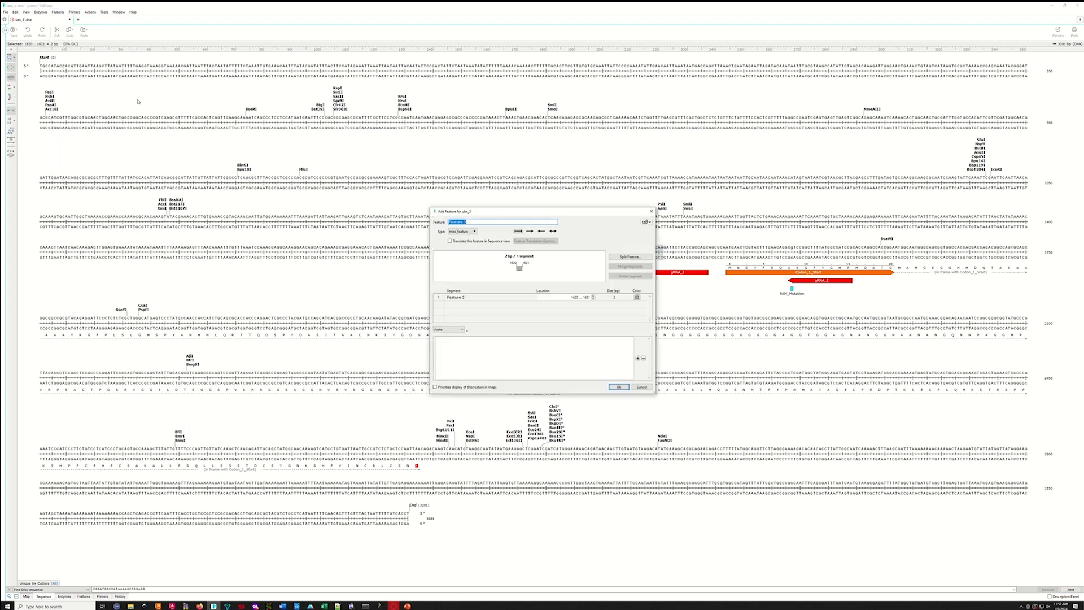
type("cut site")
left_click(618, 387)
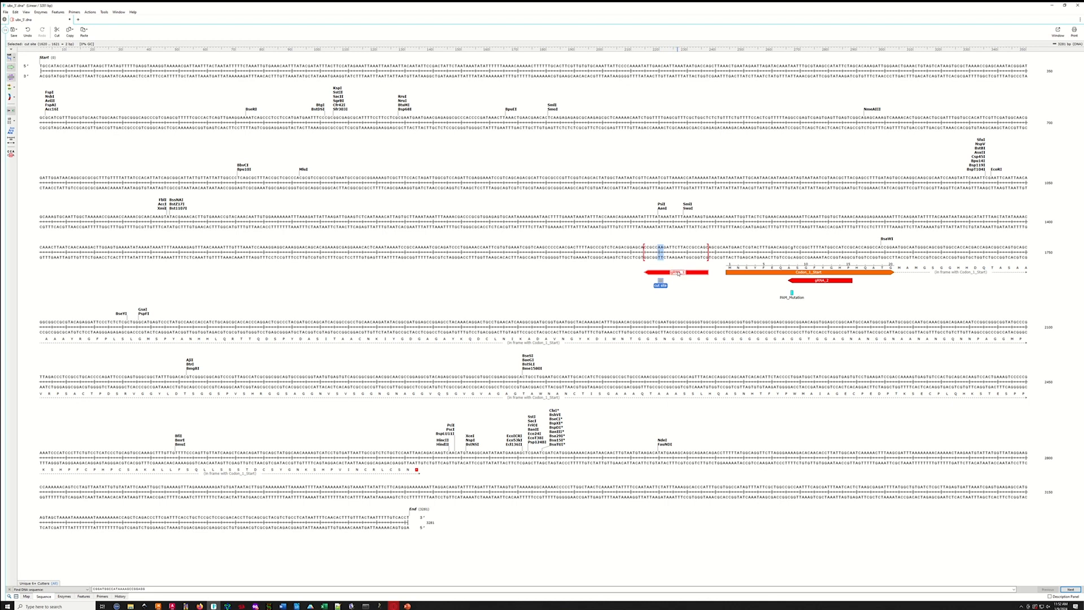
Place the insertion point inside gRNA_1 at the edge of the cut site feature.
left_click(678, 274)
left_click(666, 252)
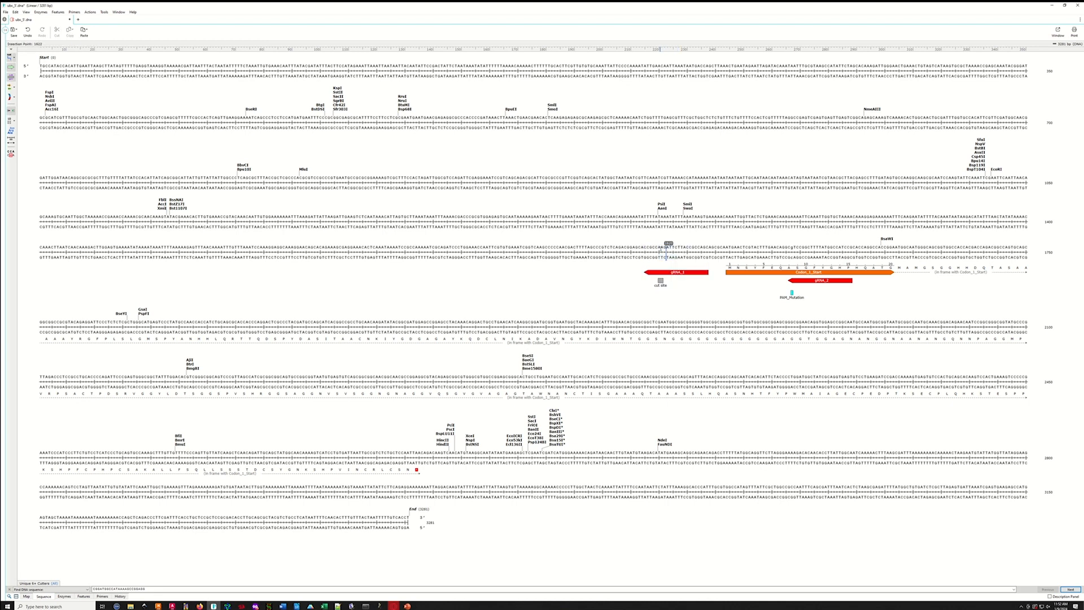
left_click(663, 250)
left_click(58, 12)
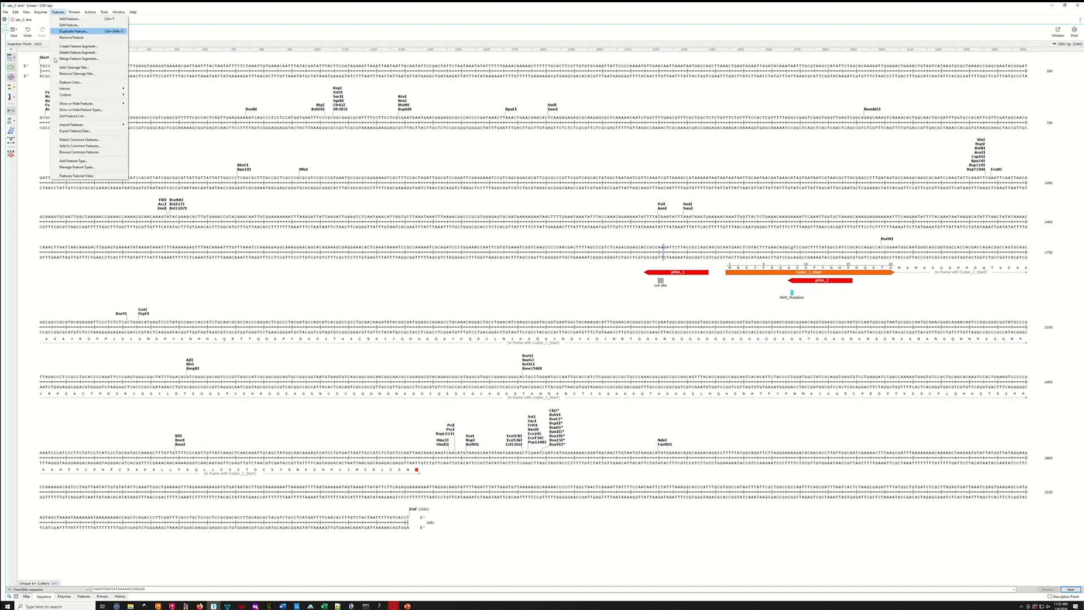
left_click(79, 140)
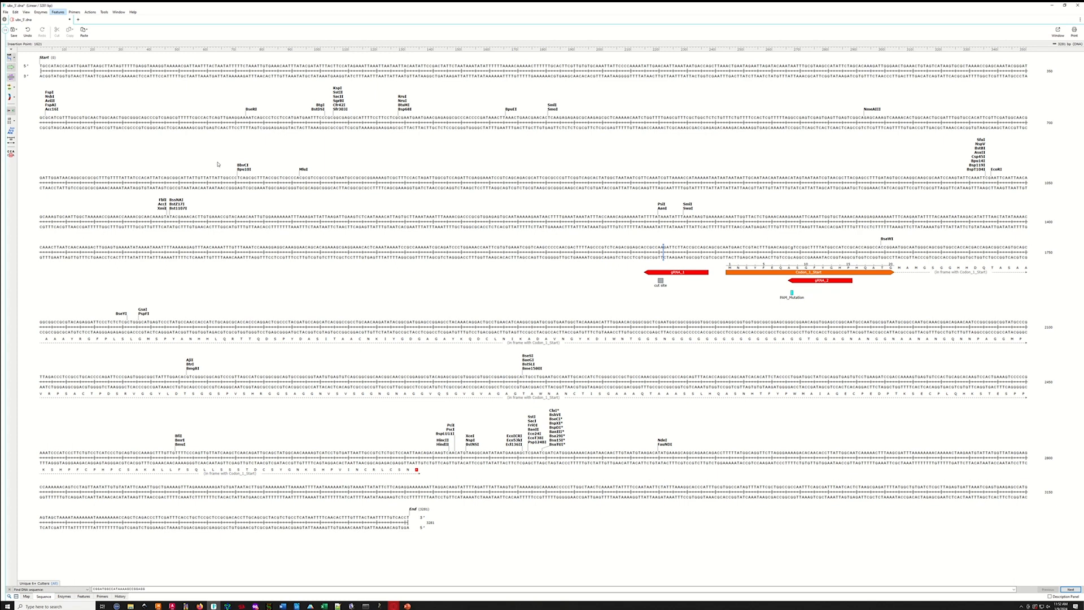
left_click(587, 321)
Choose Motifs.dna from the Desktop folder as the SnapGene source file for importing features.
left_click(57, 13)
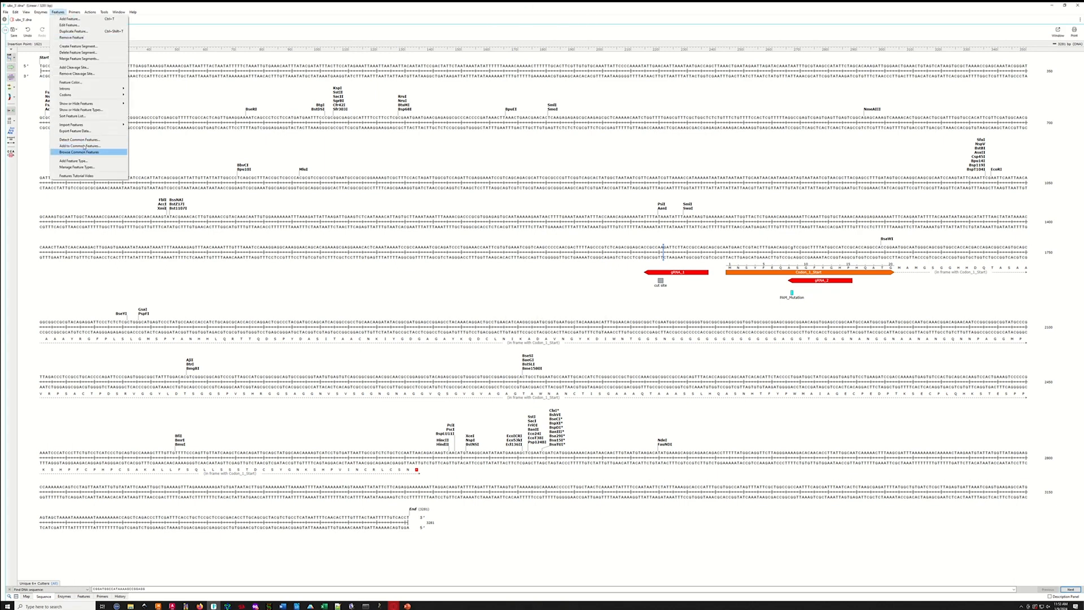
mouse_move(98, 126)
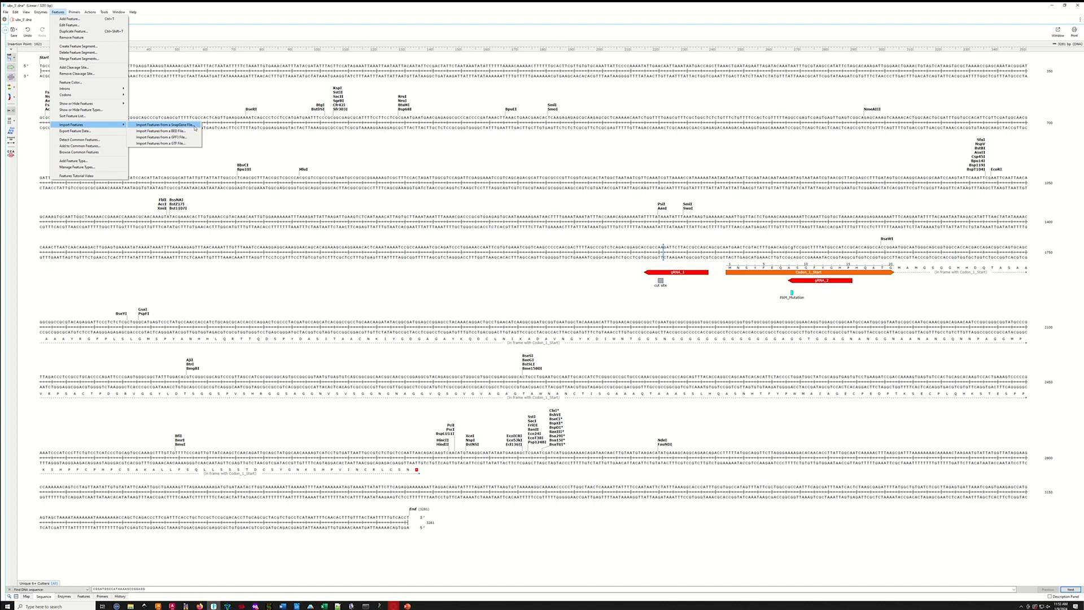
left_click(195, 128)
left_click(537, 286)
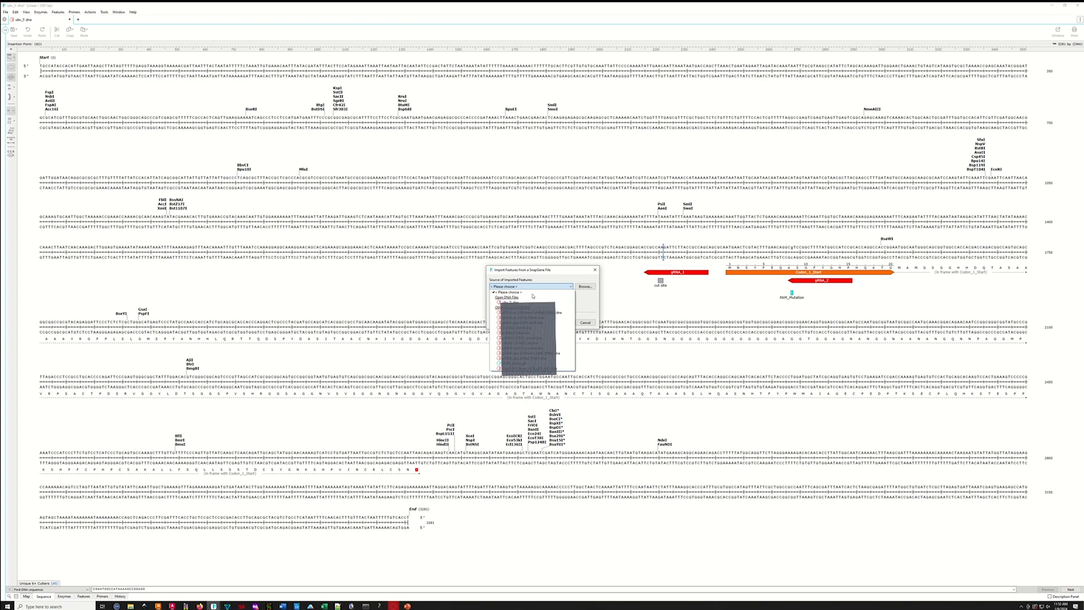
left_click(593, 301)
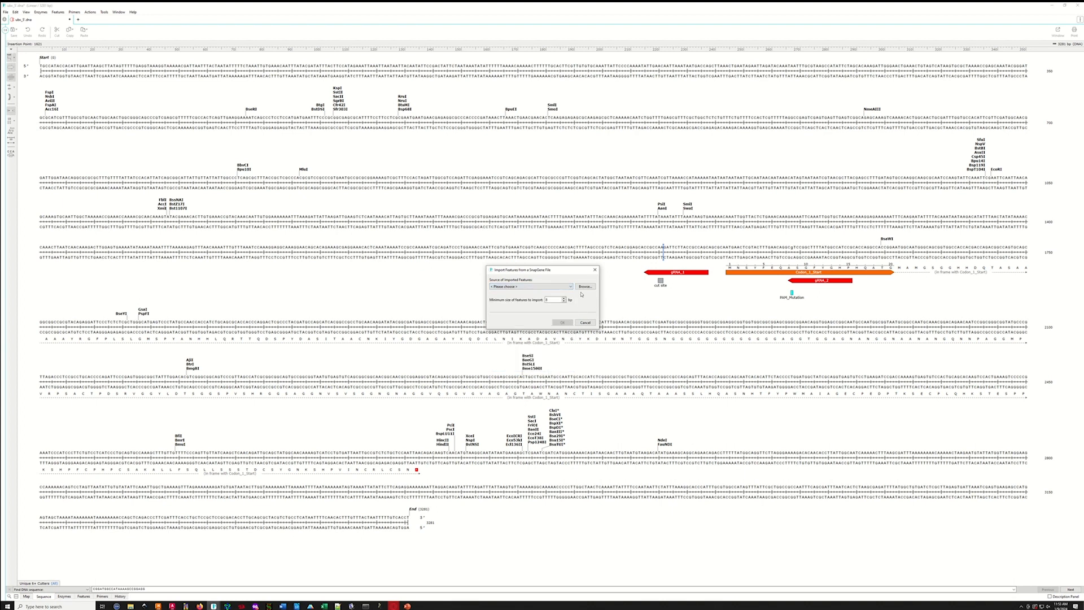
left_click(586, 286)
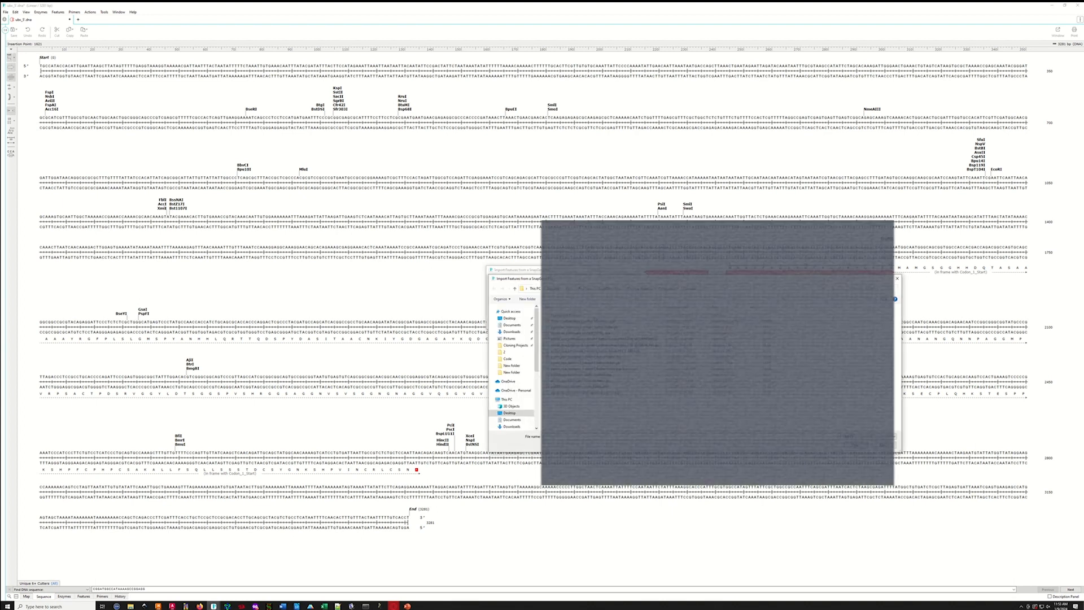
left_click(509, 413)
scroll(718, 367, "up", 5)
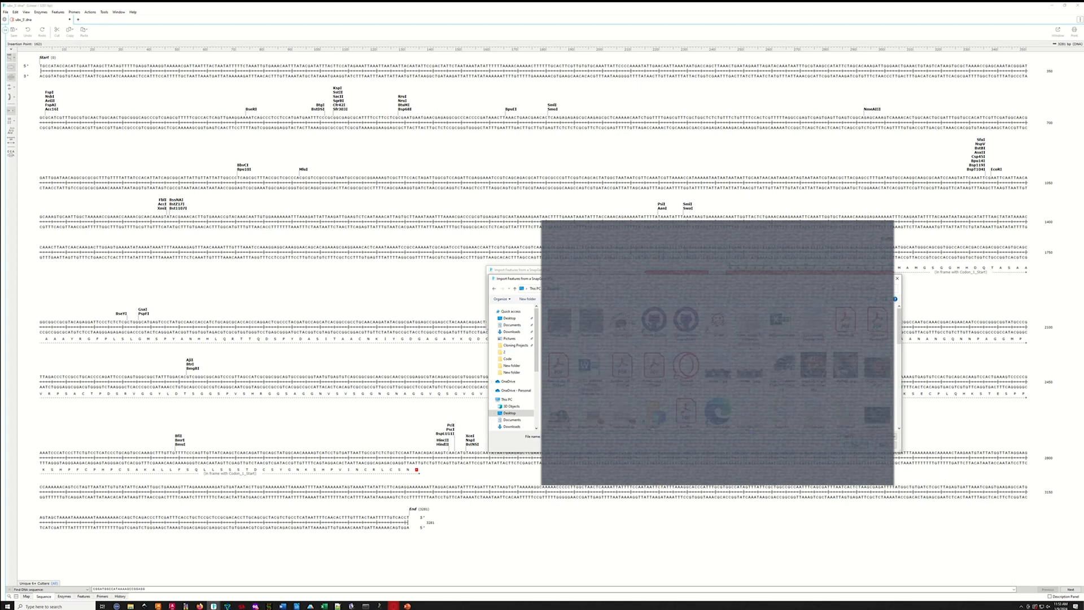
scroll(717, 367, "down", 5)
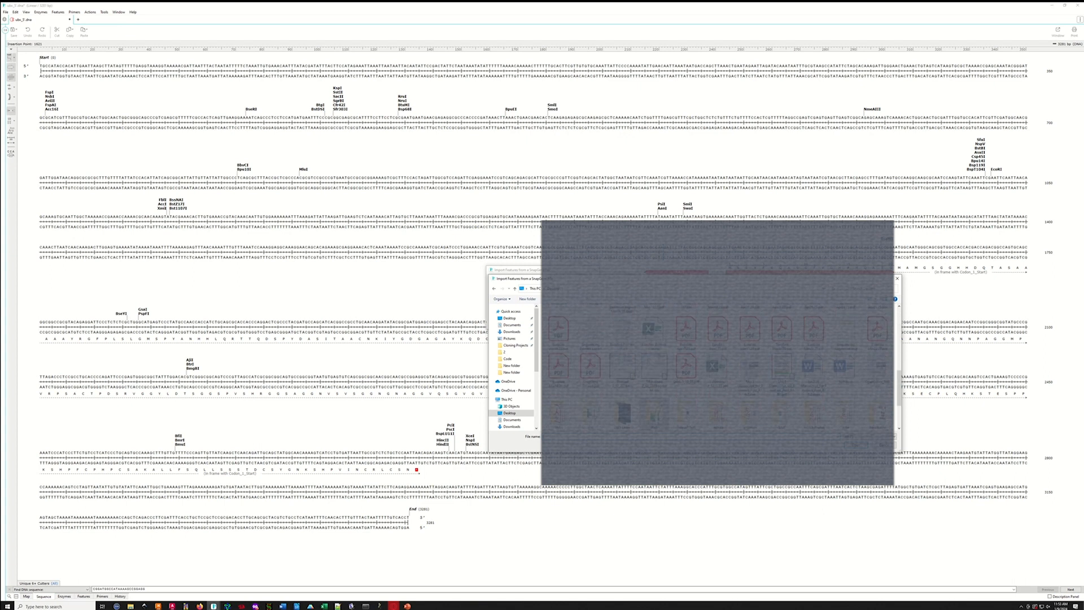
scroll(717, 367, "up", 2)
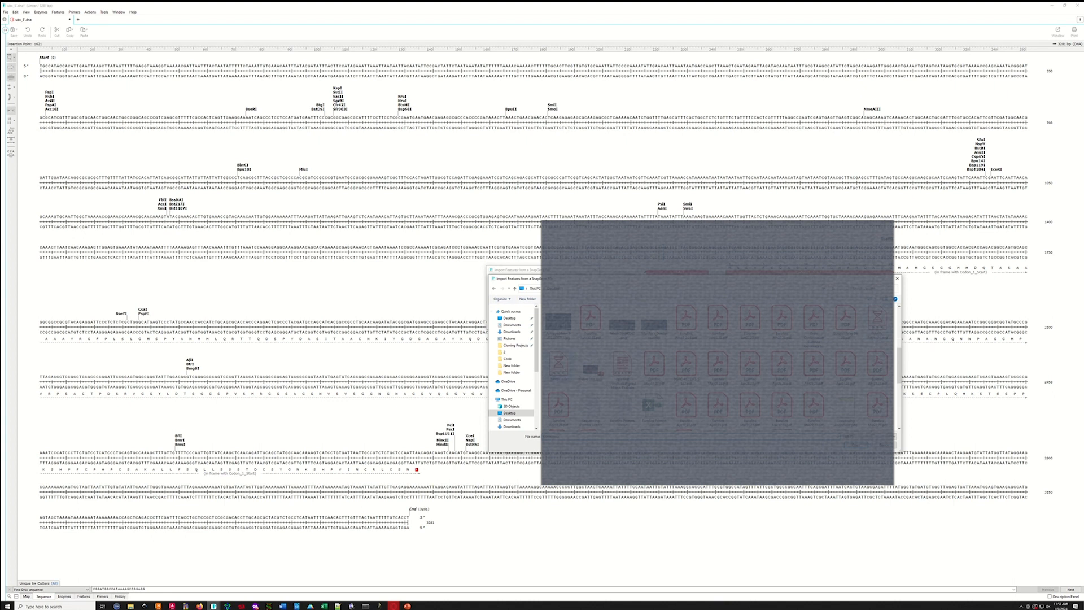
left_click(862, 445)
Import all the features detected from Motifs.dna into the Ubx sequence.
double_click(551, 300)
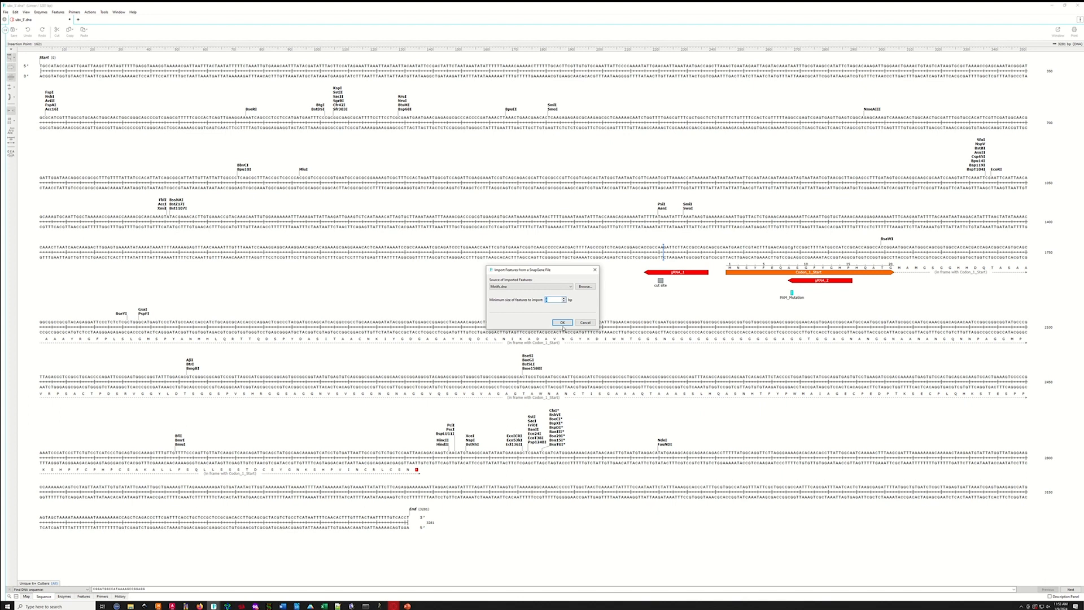
left_click(562, 323)
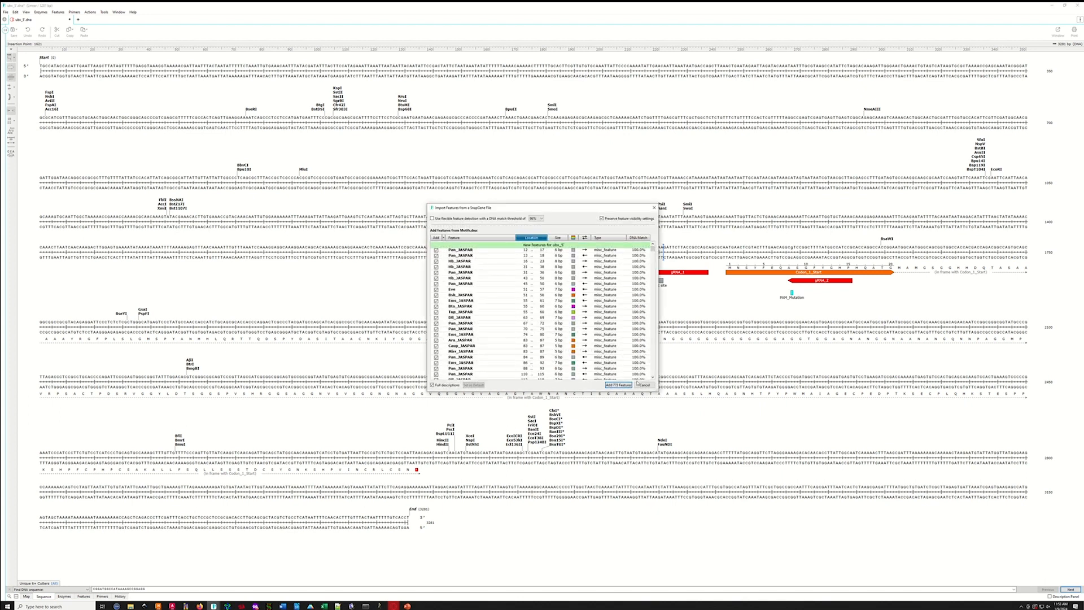
left_click(619, 385)
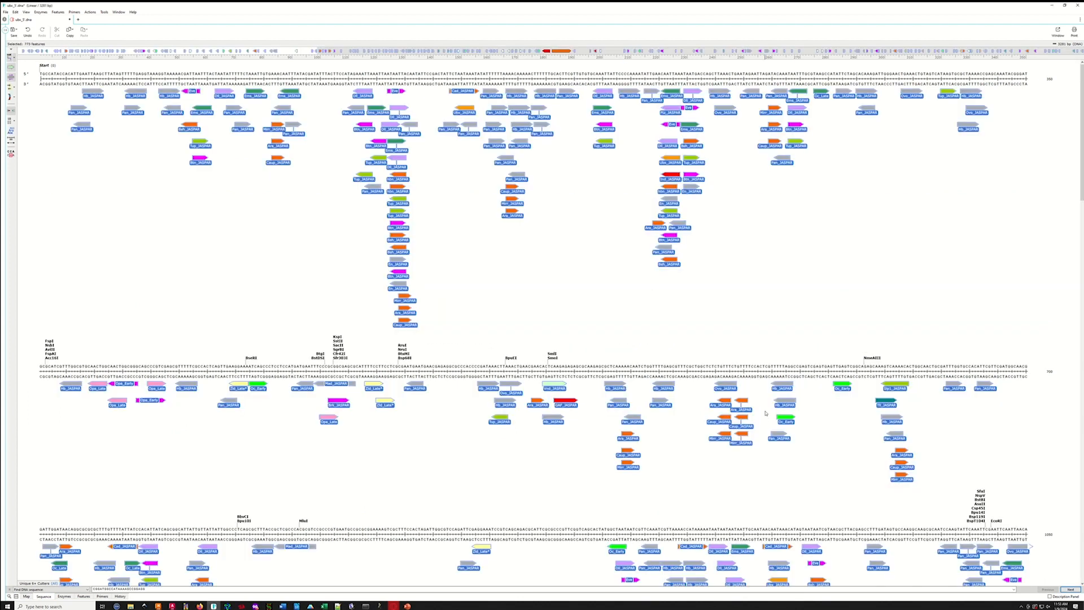
Examine the imported motif features along the sequence, especially around gRNA_1 and its cut site.
scroll(797, 339, "down", 1)
left_click(790, 359)
scroll(790, 359, "down", 10)
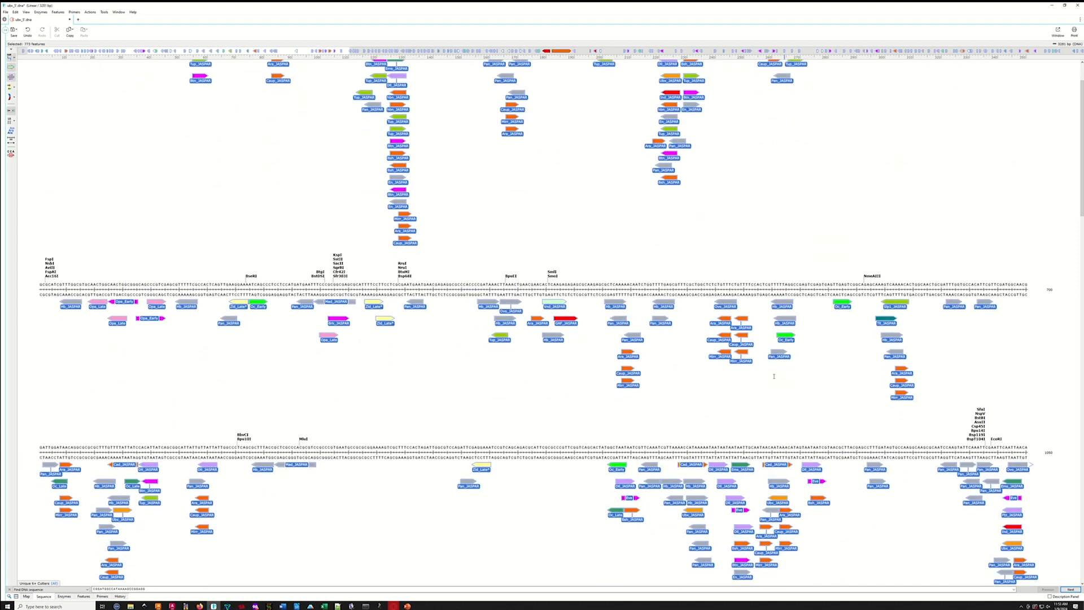
scroll(760, 421, "down", 10)
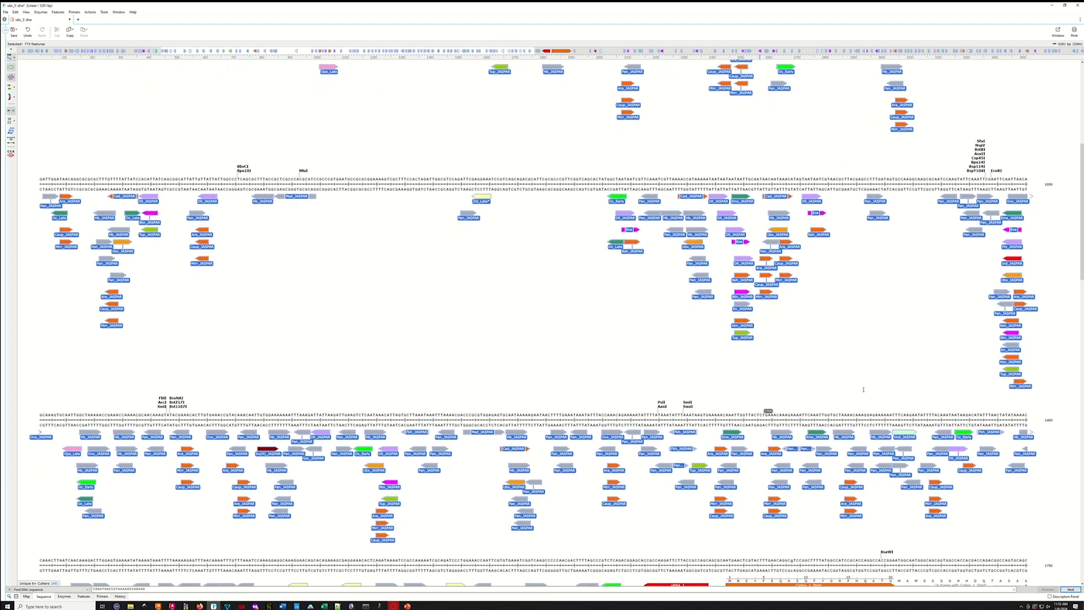
left_click_drag(1082, 256, 1082, 262)
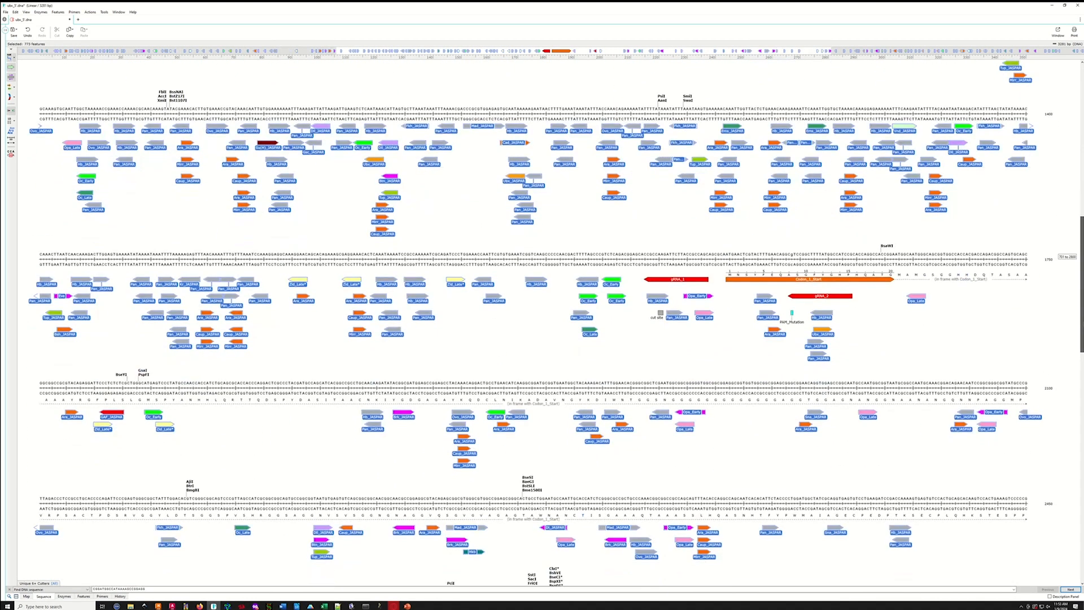
left_click(711, 336)
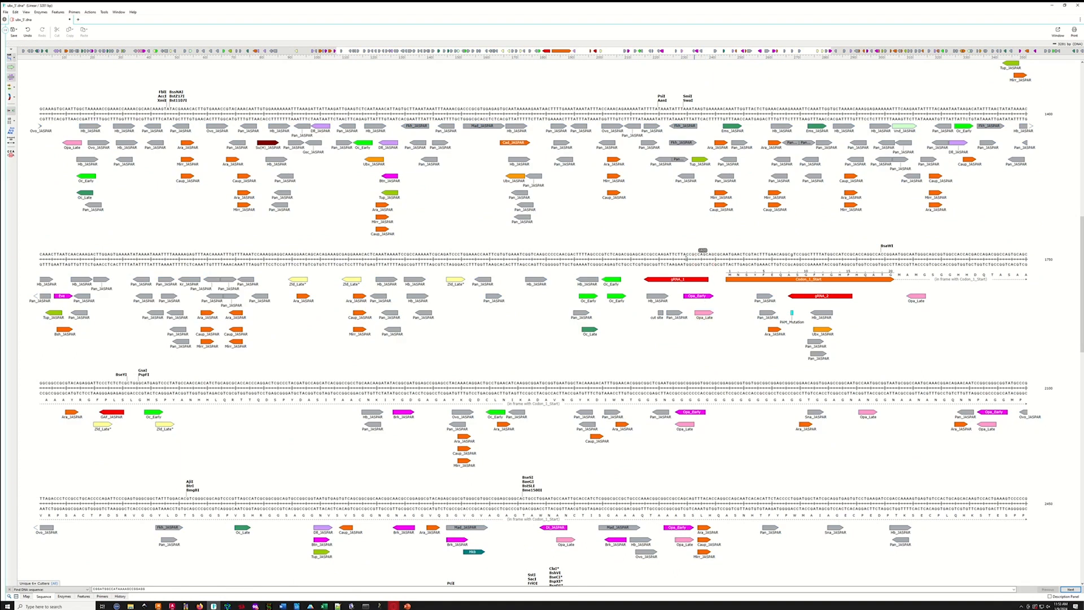
Undo the import of the motif features.
left_click(682, 252)
left_click(669, 261)
left_click(674, 262)
key("ctrl+z")
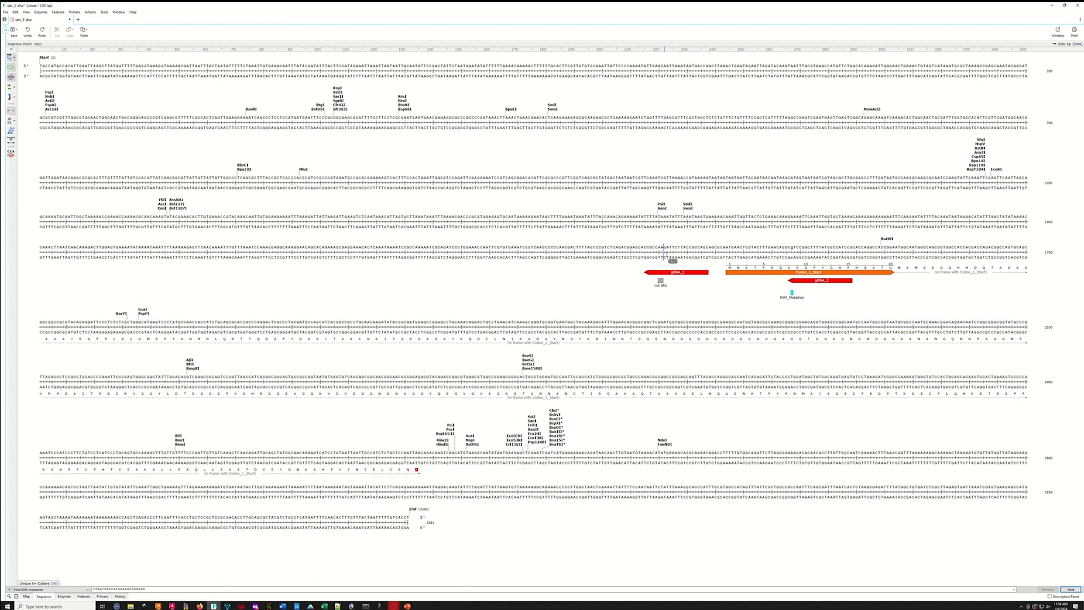
Replace bases 1622 to 1625, beside the cut site within gRNA_1, with aatc.
left_click_drag(663, 248, 669, 249)
left_click_drag(670, 249, 674, 249)
type("aatc")
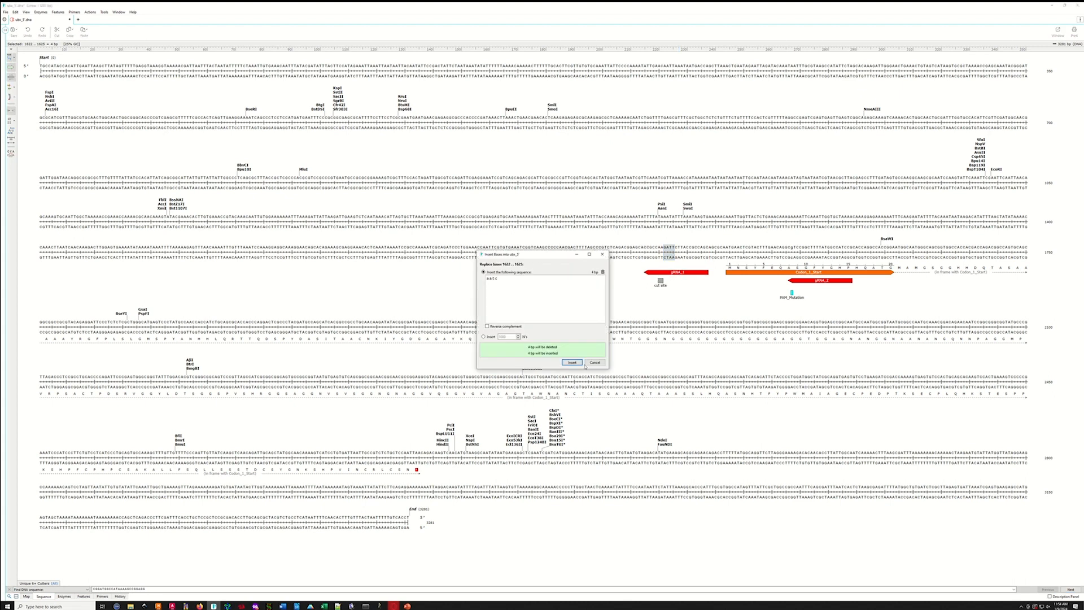
left_click(572, 362)
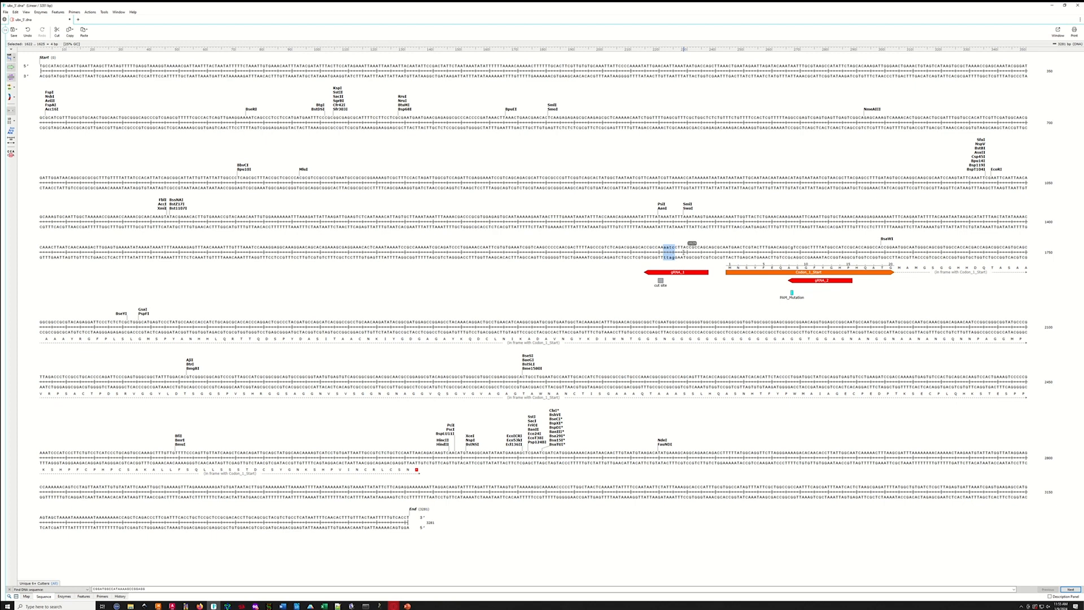
Replace bases 1629 to 1631 within gRNA_1 with ggt.
left_click_drag(685, 248, 691, 249)
type("gg")
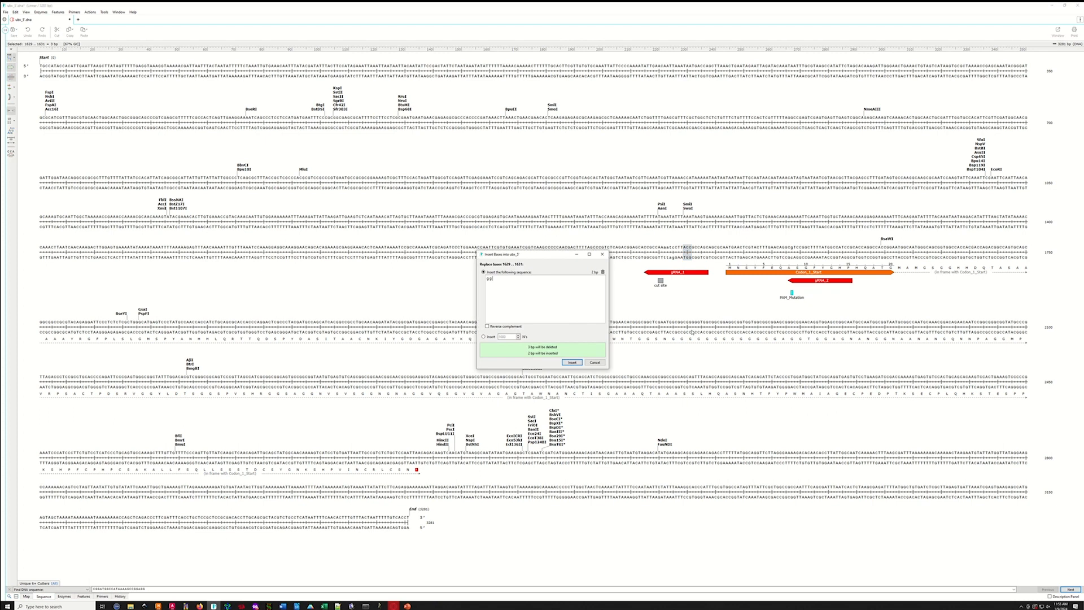
type("t")
left_click(571, 362)
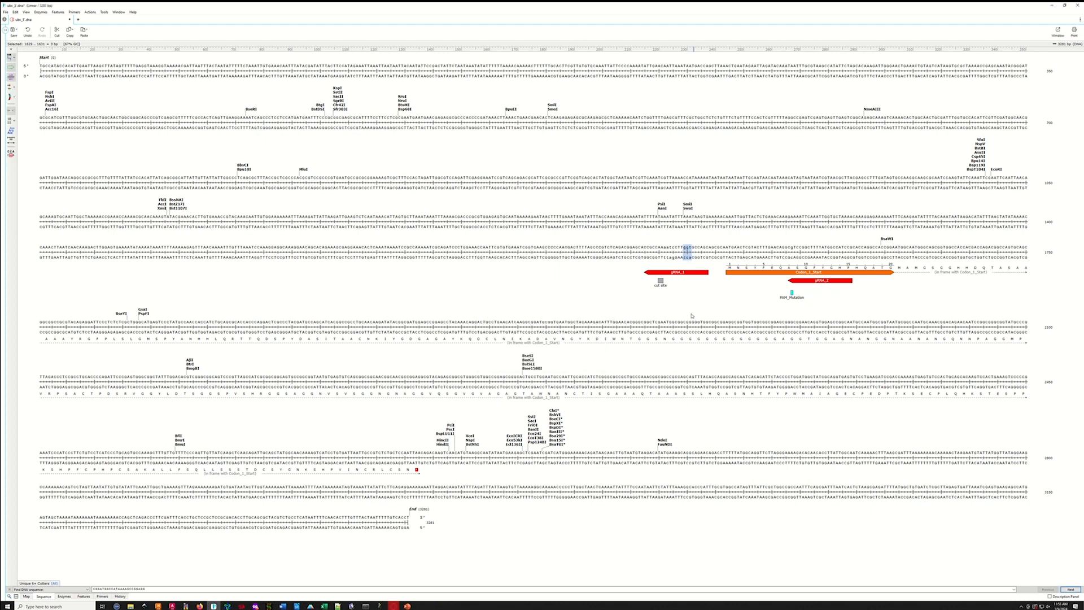
left_click(694, 293)
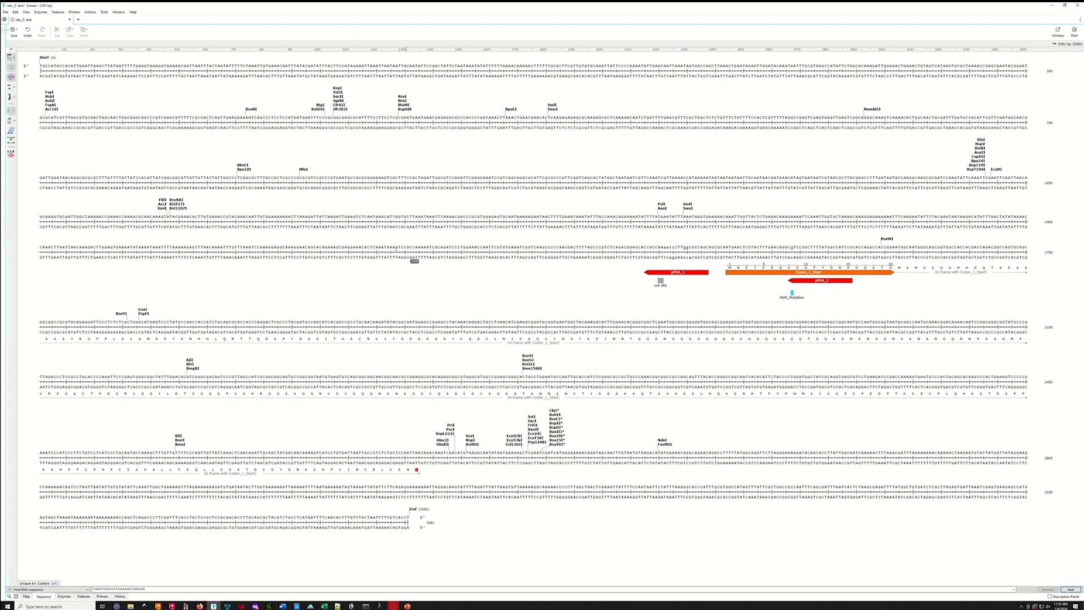
Start a feature import from a SnapGene file and open the file browser for its source.
left_click(58, 11)
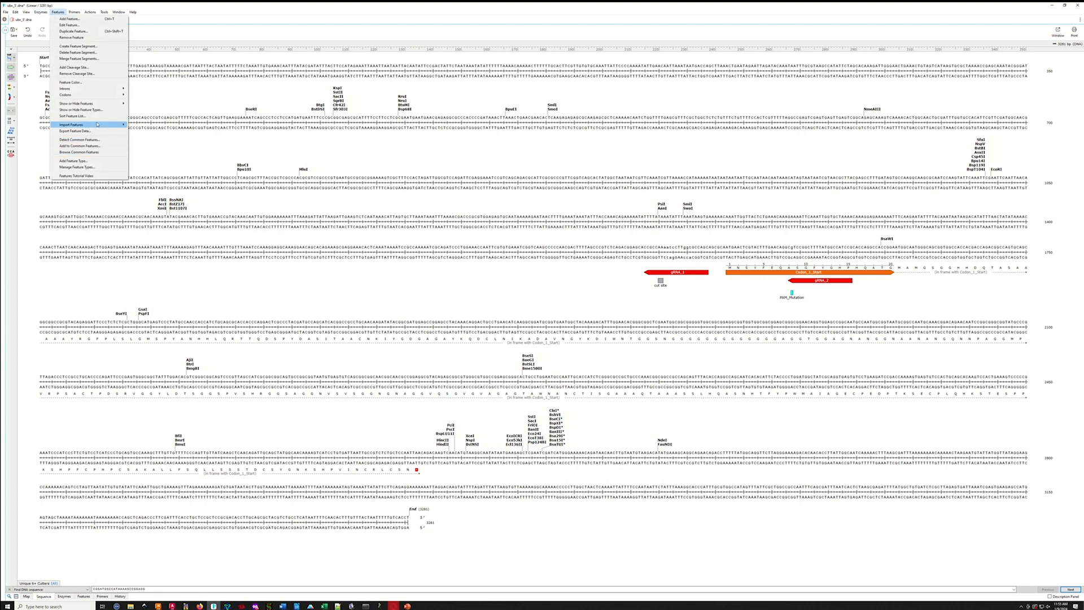
mouse_move(97, 125)
left_click(170, 125)
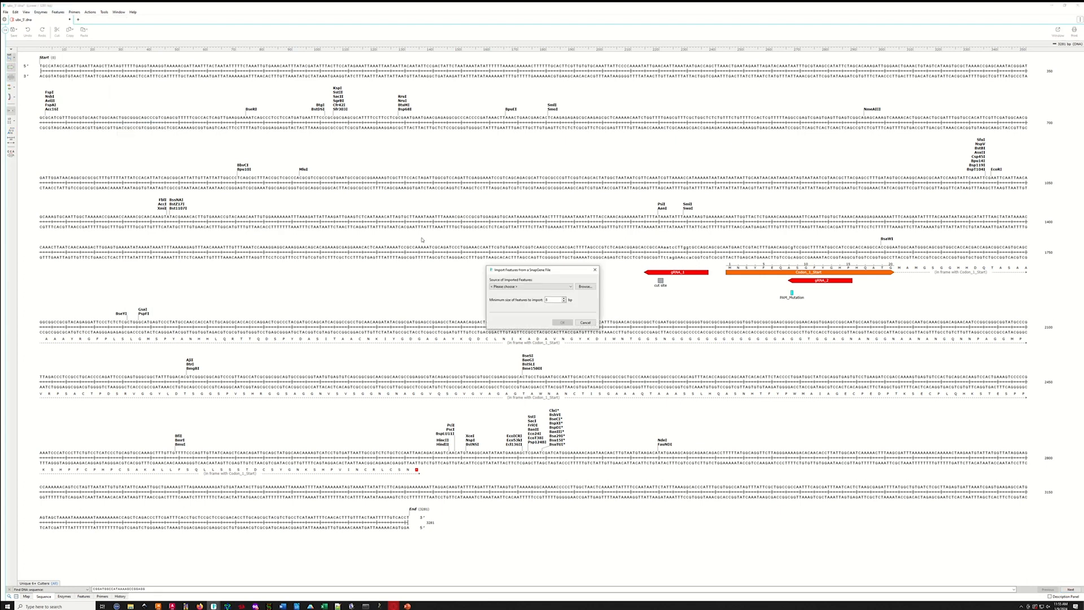
left_click(570, 287)
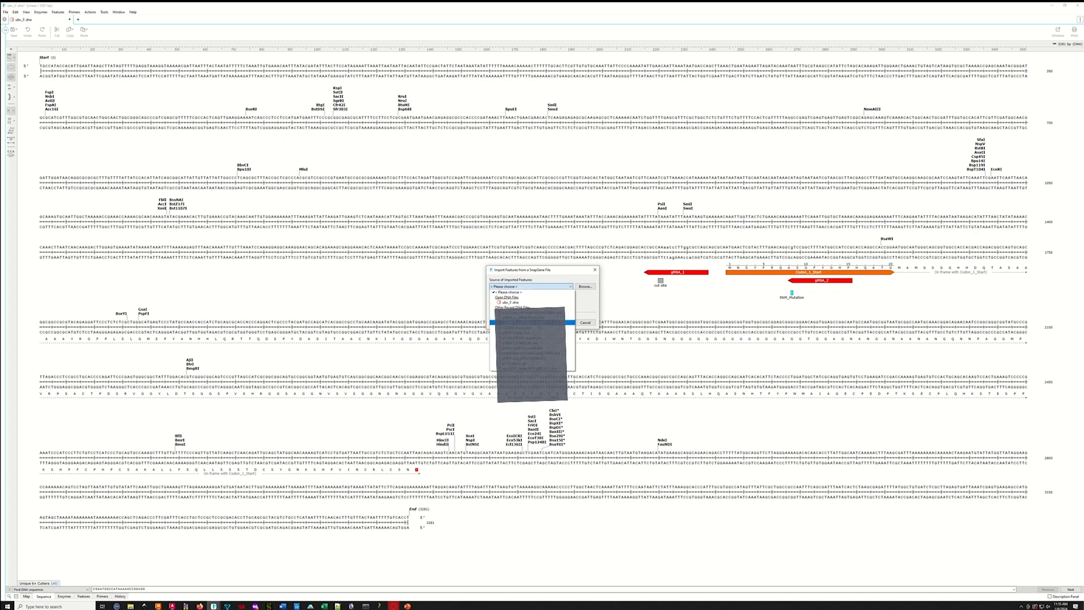
left_click(584, 297)
left_click(581, 288)
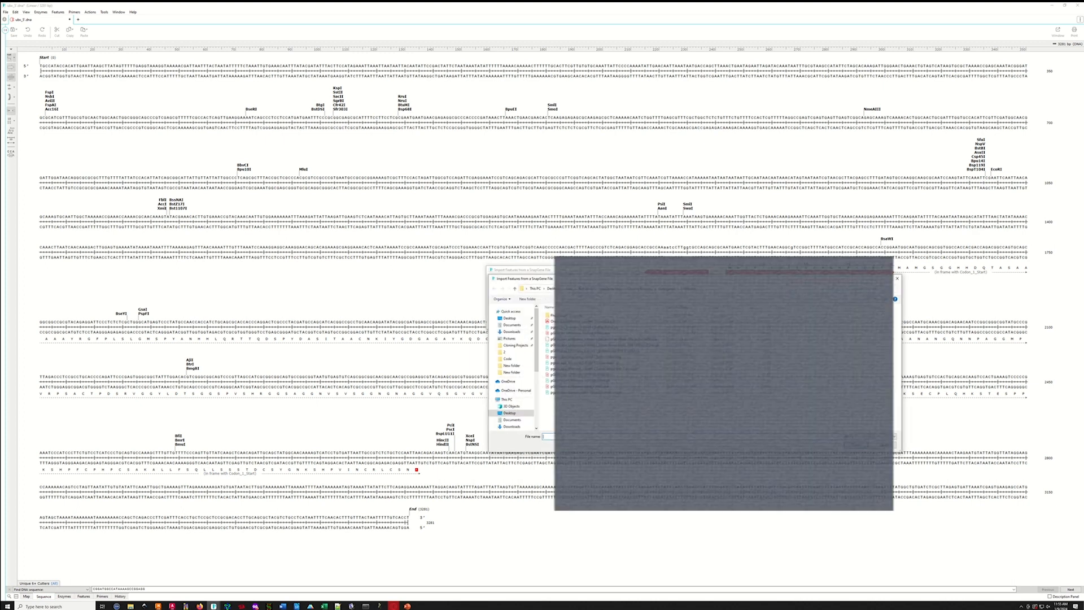
Pick the motif file from the Desktop as the import source and import its features into the sequence.
left_click(515, 319)
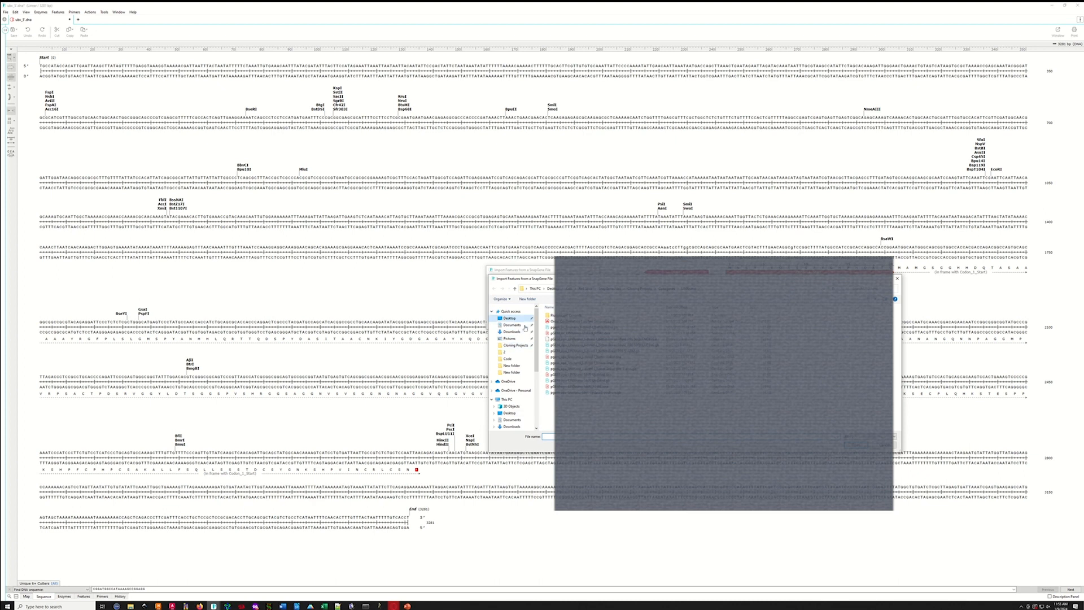
scroll(551, 356, "down", 5)
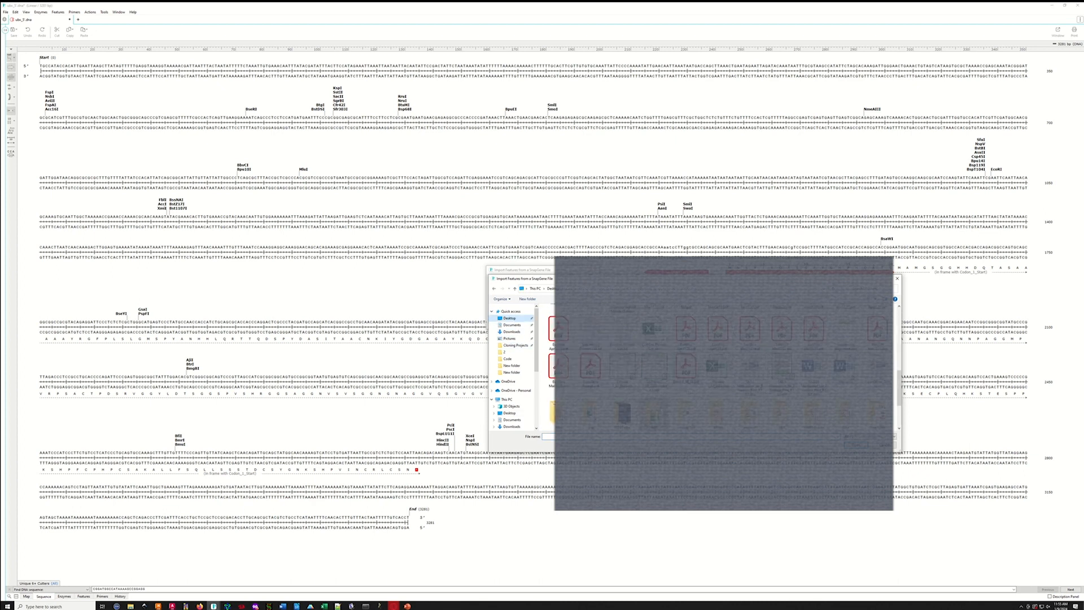
scroll(678, 367, "up", 2)
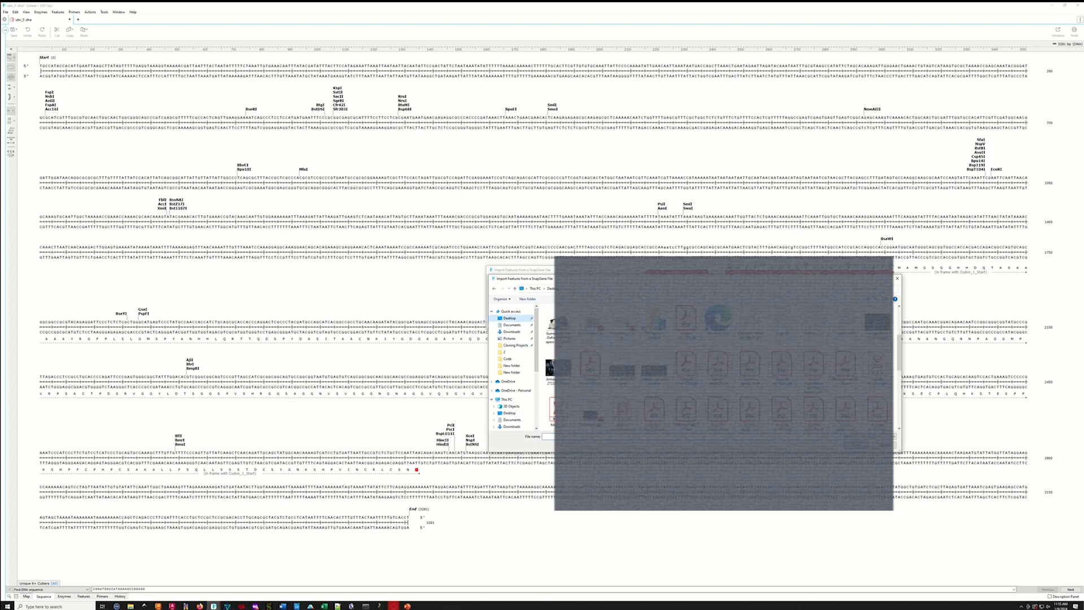
scroll(723, 367, "up", 3)
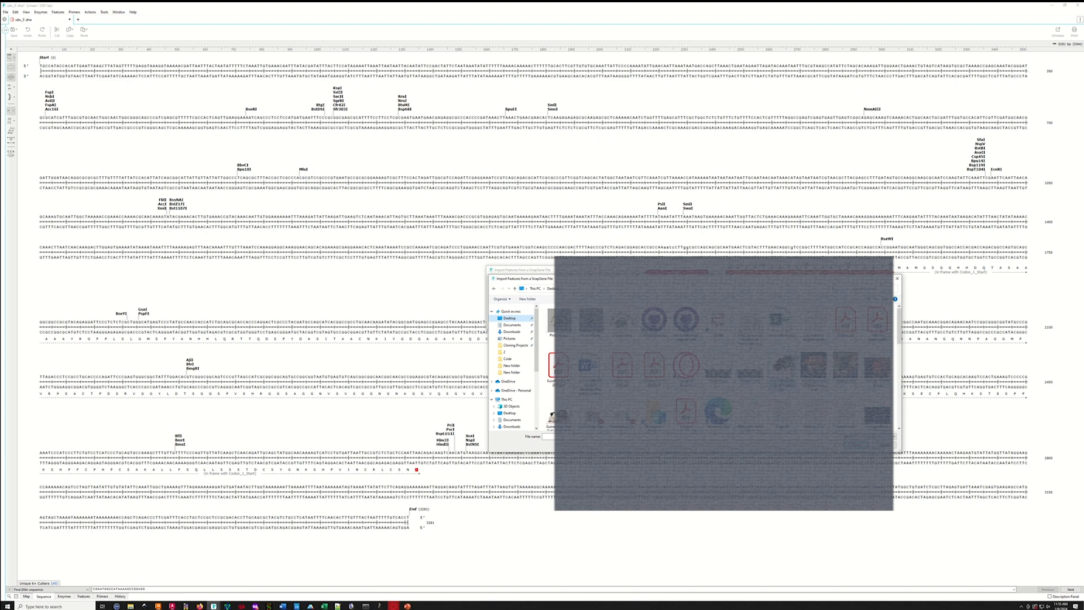
scroll(723, 367, "down", 5)
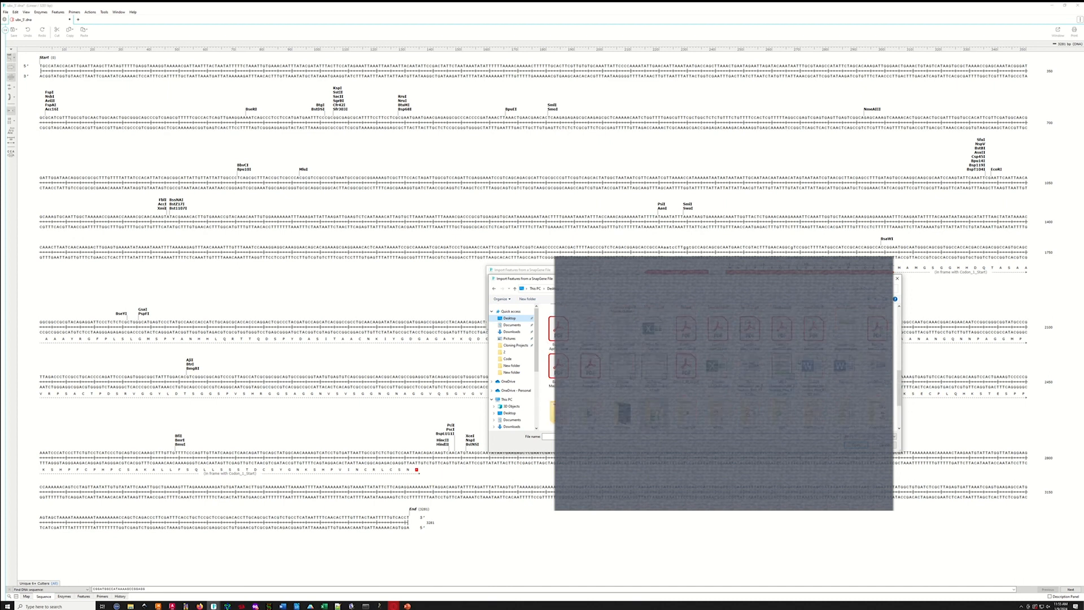
scroll(723, 367, "up", 5)
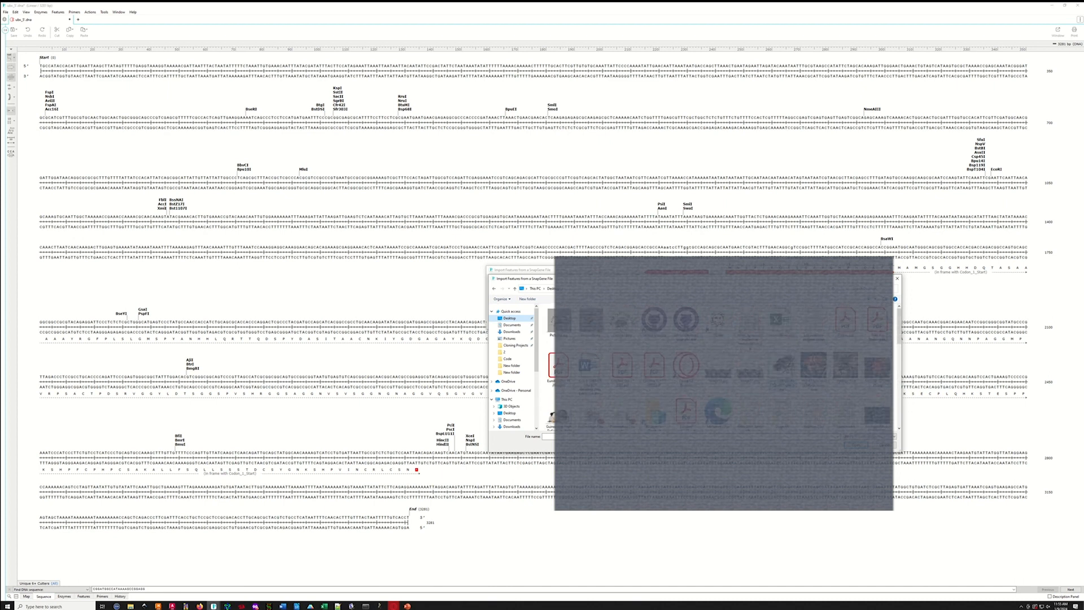
scroll(720, 370, "down", 3)
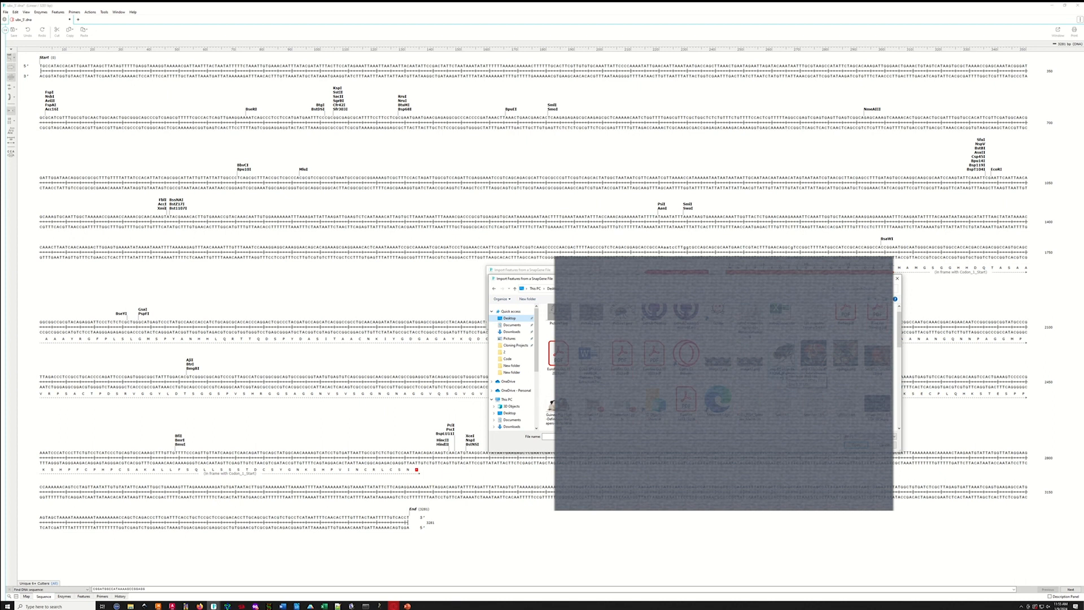
scroll(550, 367, "down", 3)
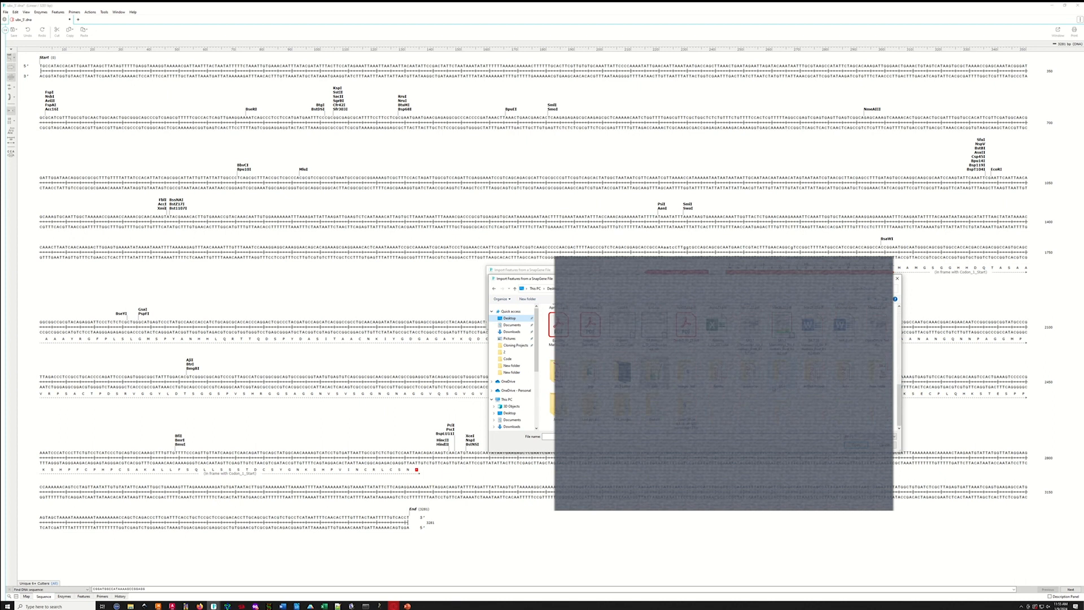
scroll(720, 370, "up", 4)
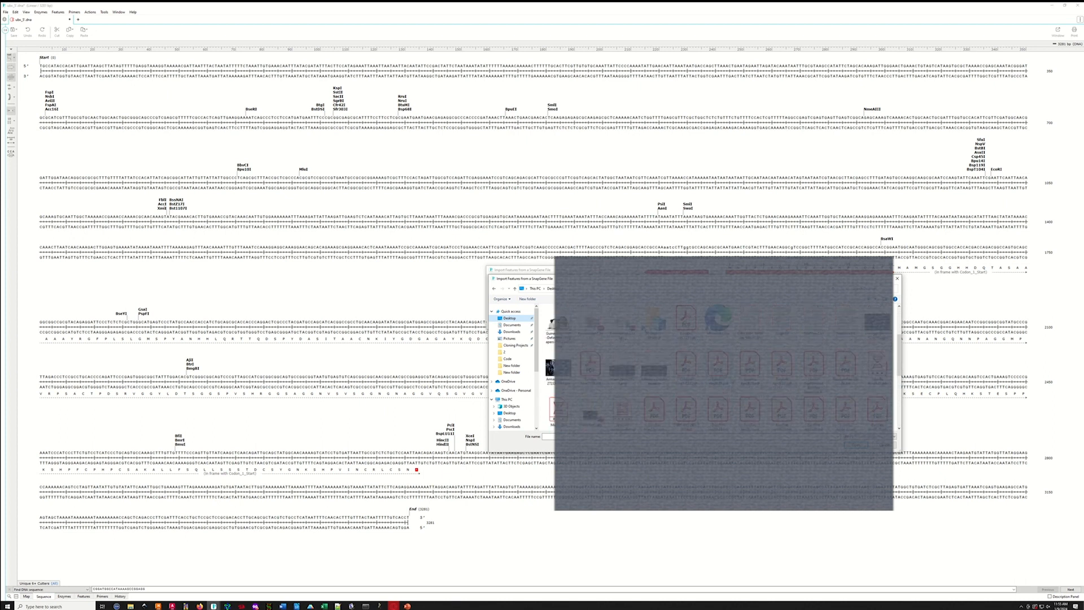
scroll(720, 370, "up", 2)
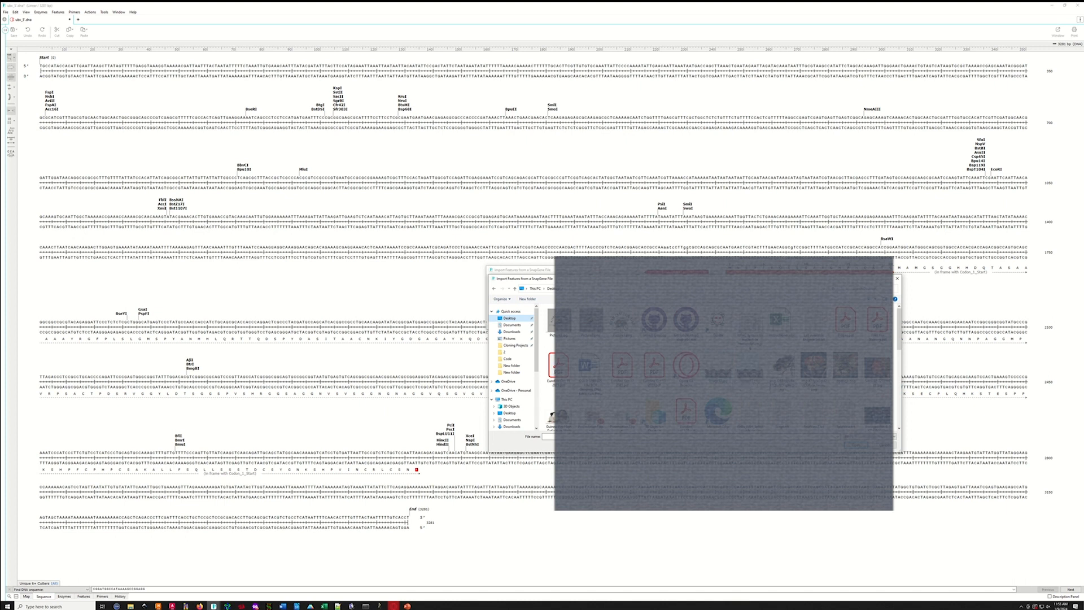
scroll(720, 370, "down", 2)
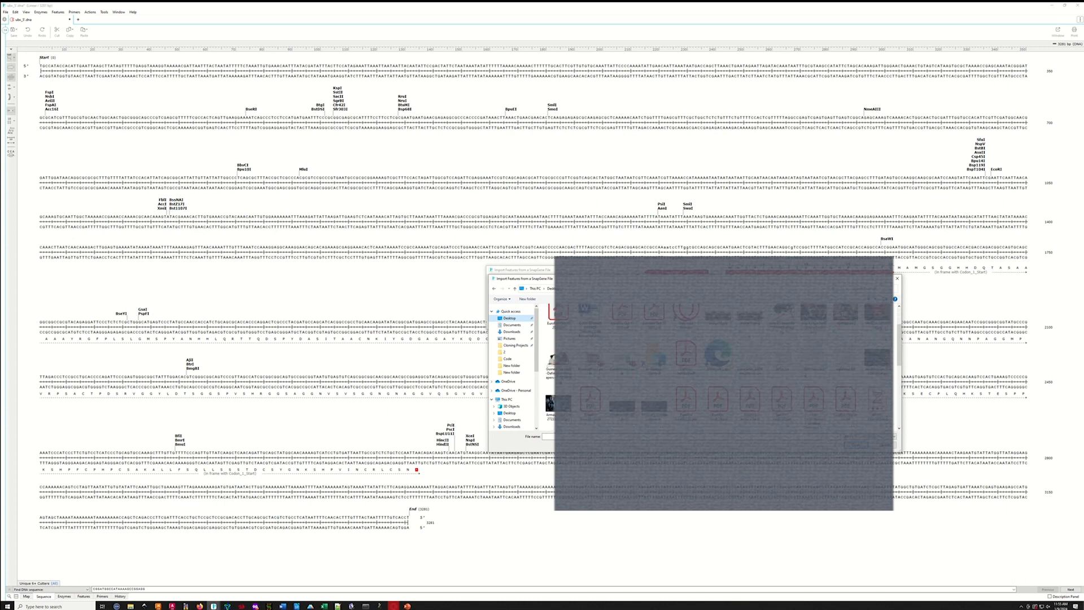
scroll(720, 370, "down", 2)
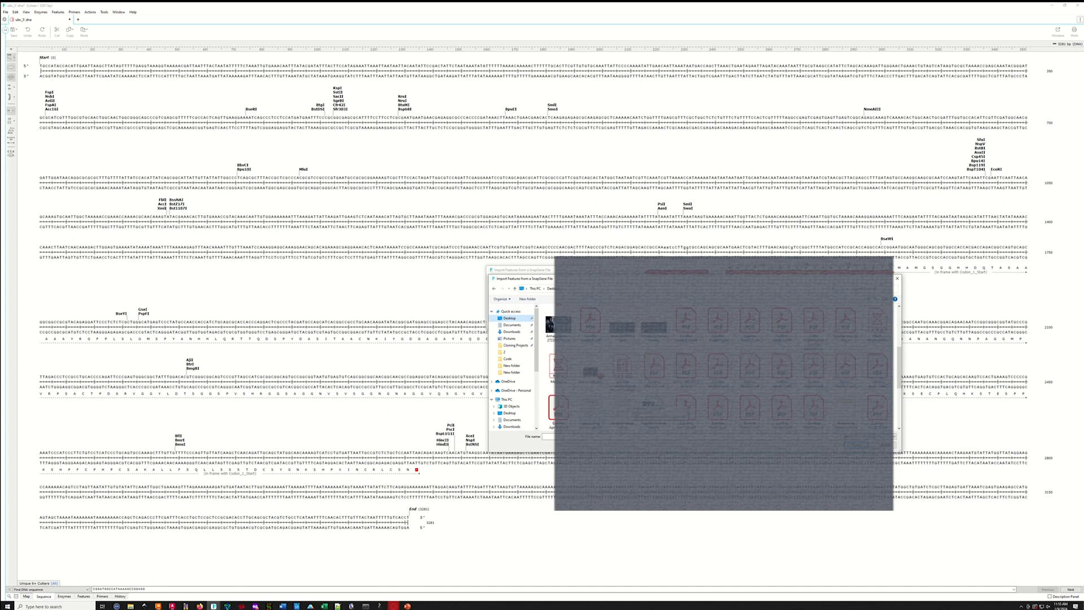
left_click(558, 368)
left_click(855, 445)
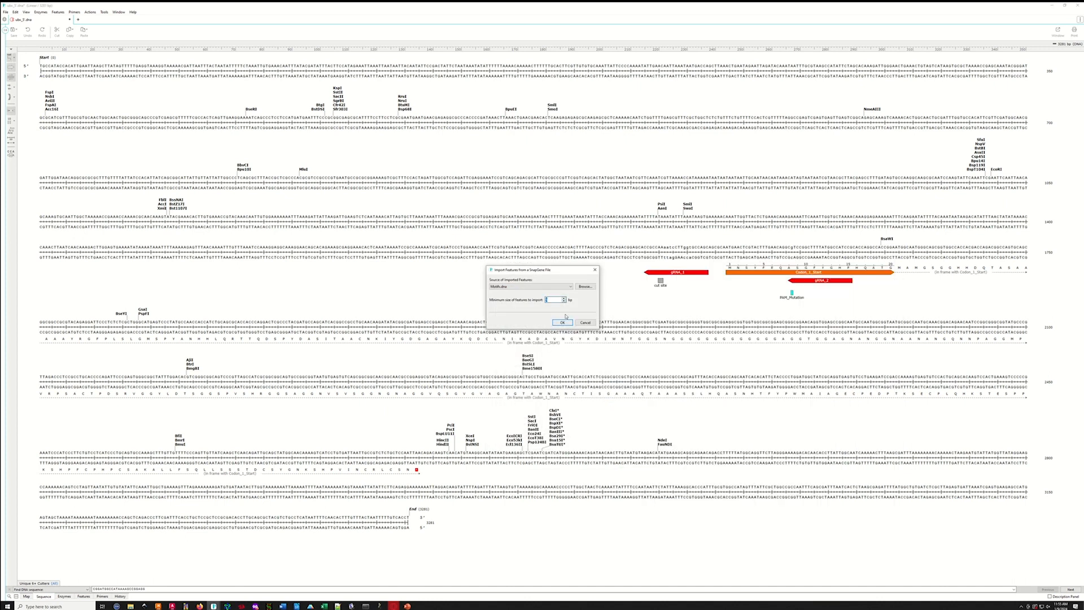
left_click(563, 322)
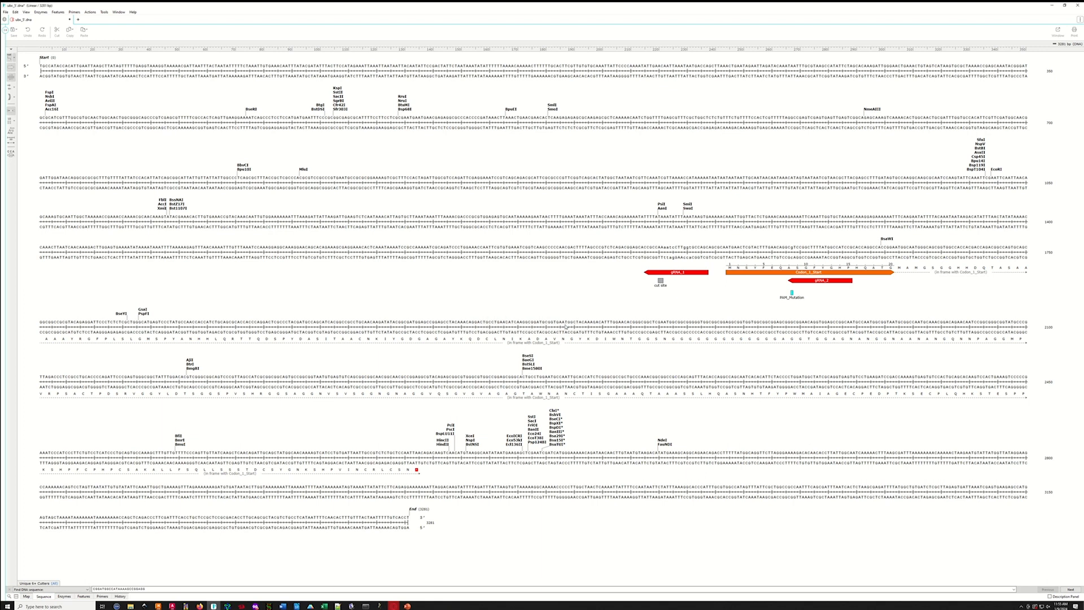
left_click(619, 387)
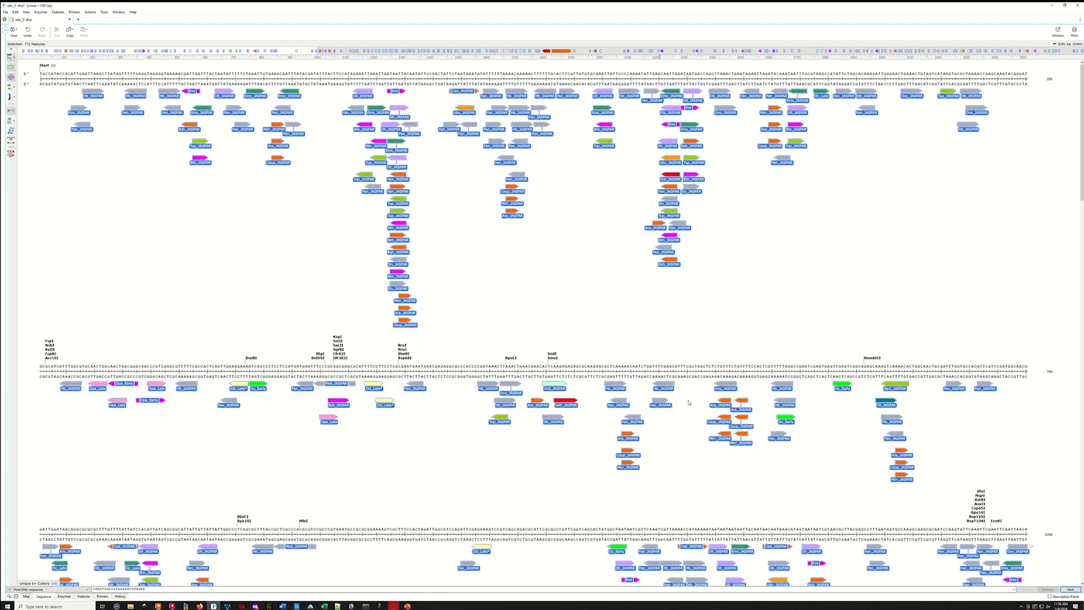
Inspect the imported motif features around gRNA_1 and the start codon, and undo the import.
scroll(732, 455, "down", 3)
scroll(733, 456, "down", 8)
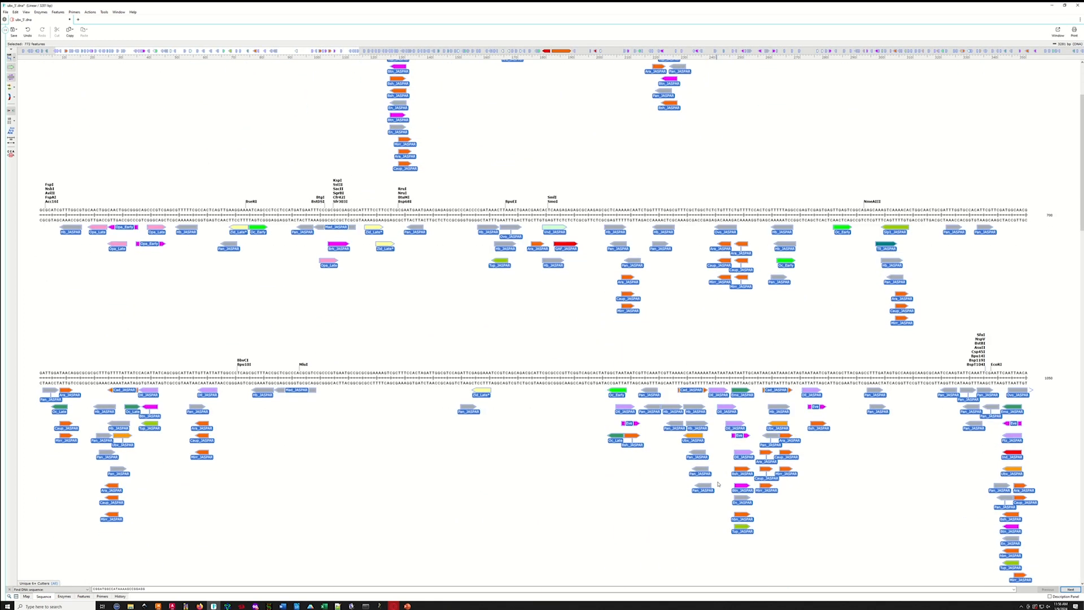
scroll(713, 497, "down", 5)
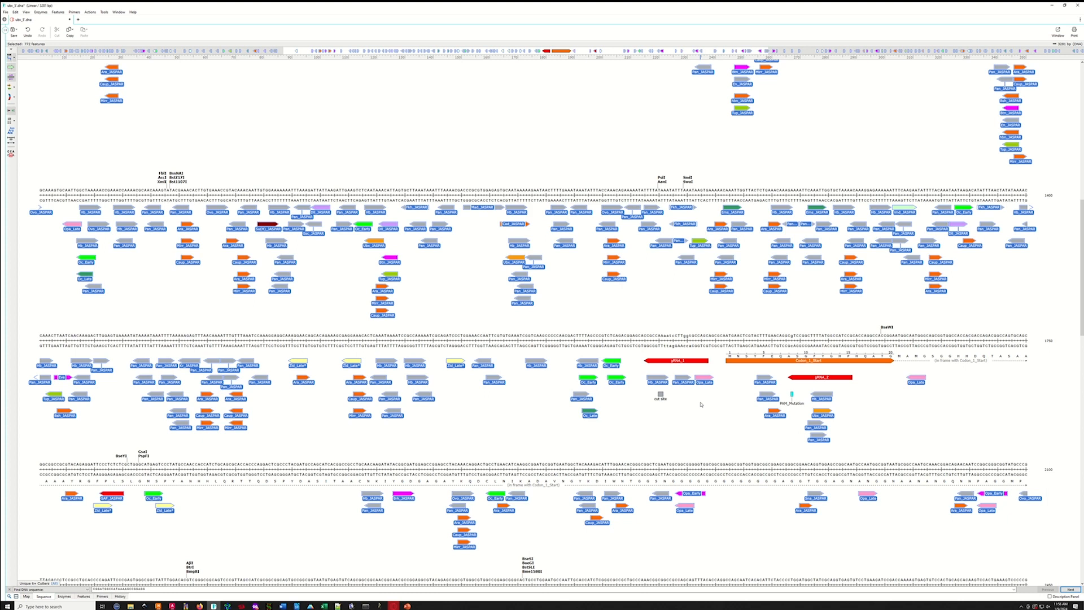
key("ctrl+z")
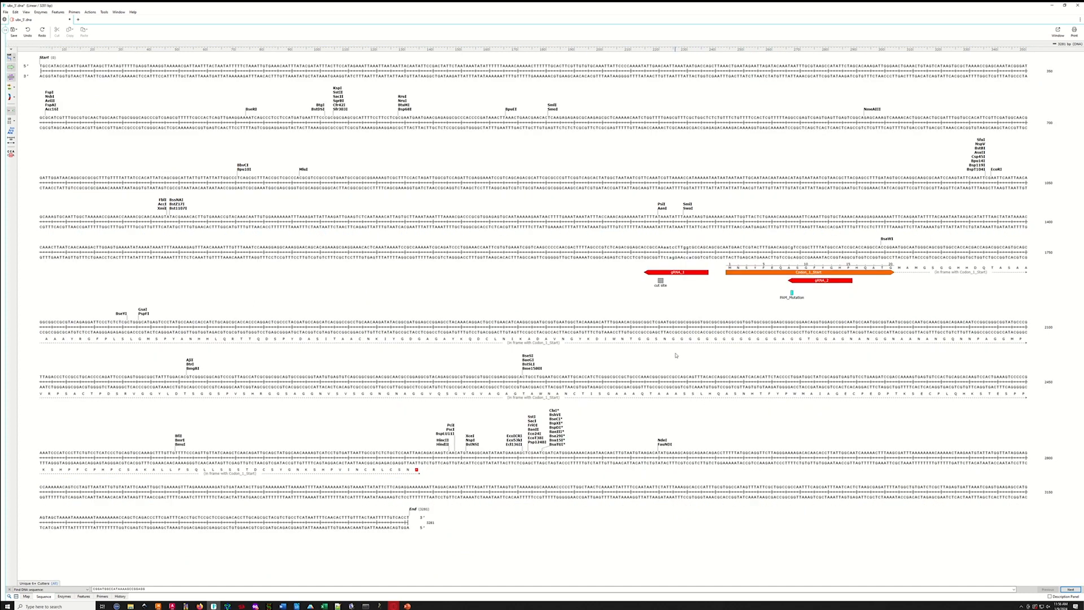
Add a cyan feature named gRNA1_Mutation over the replaced bases 1622 to 1625 within gRNA_1.
left_click_drag(664, 294, 673, 292)
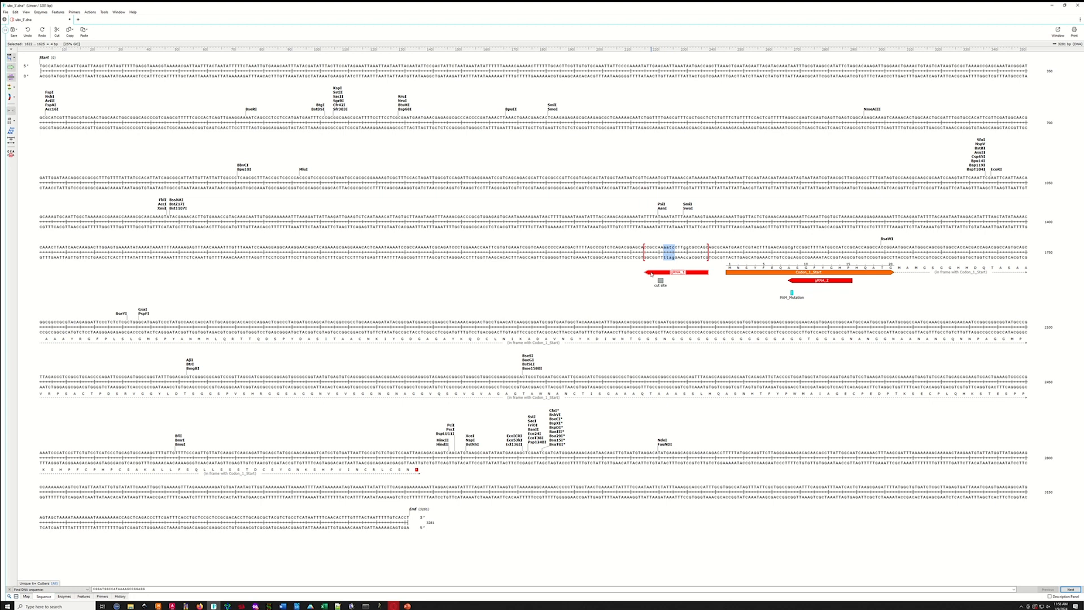
left_click(57, 12)
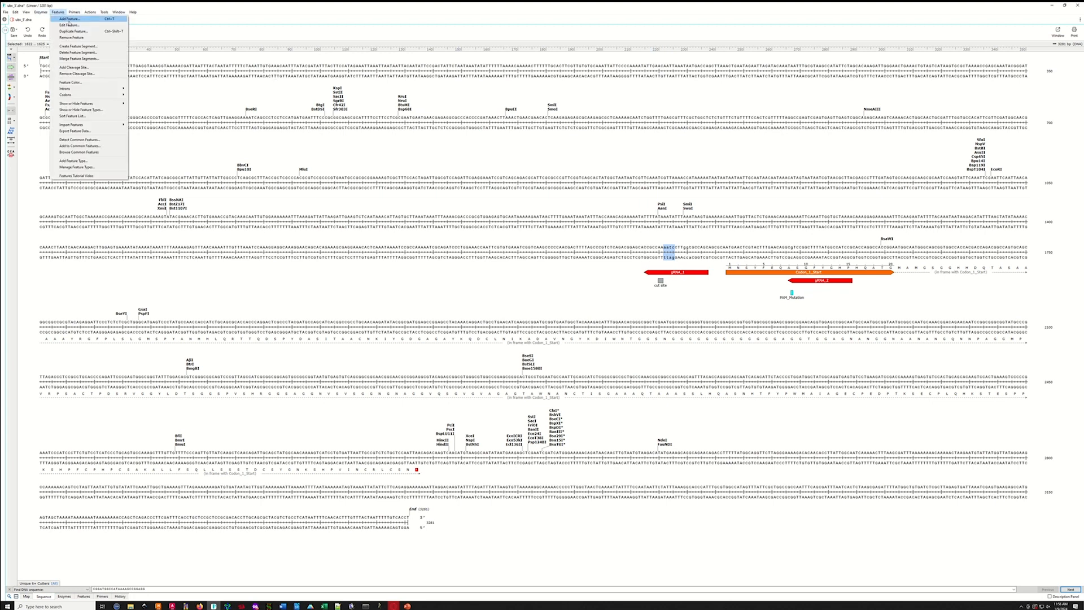
left_click(71, 22)
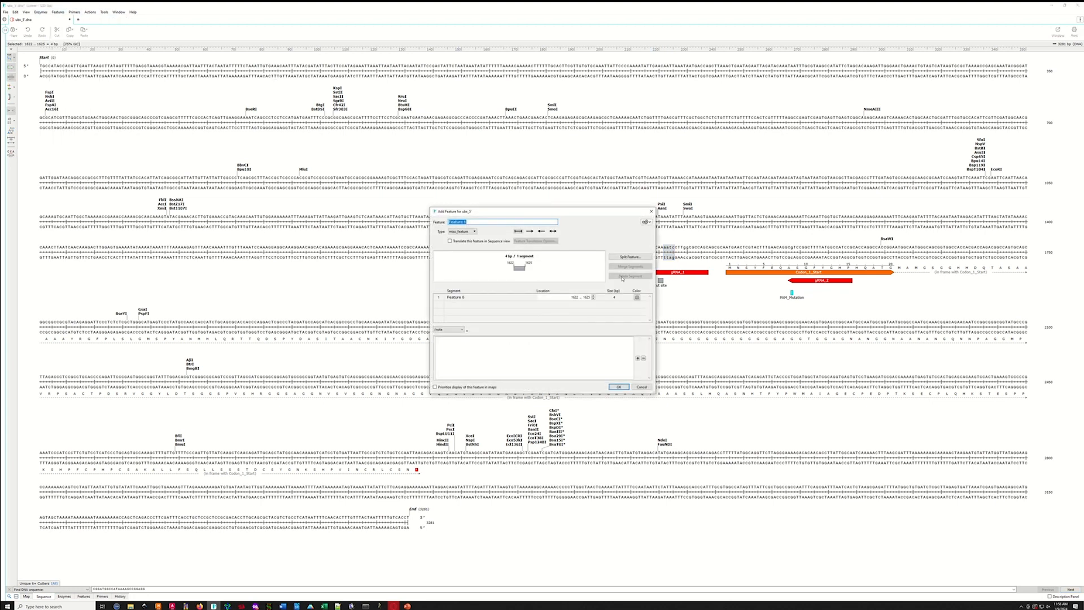
left_click(637, 298)
left_click(663, 343)
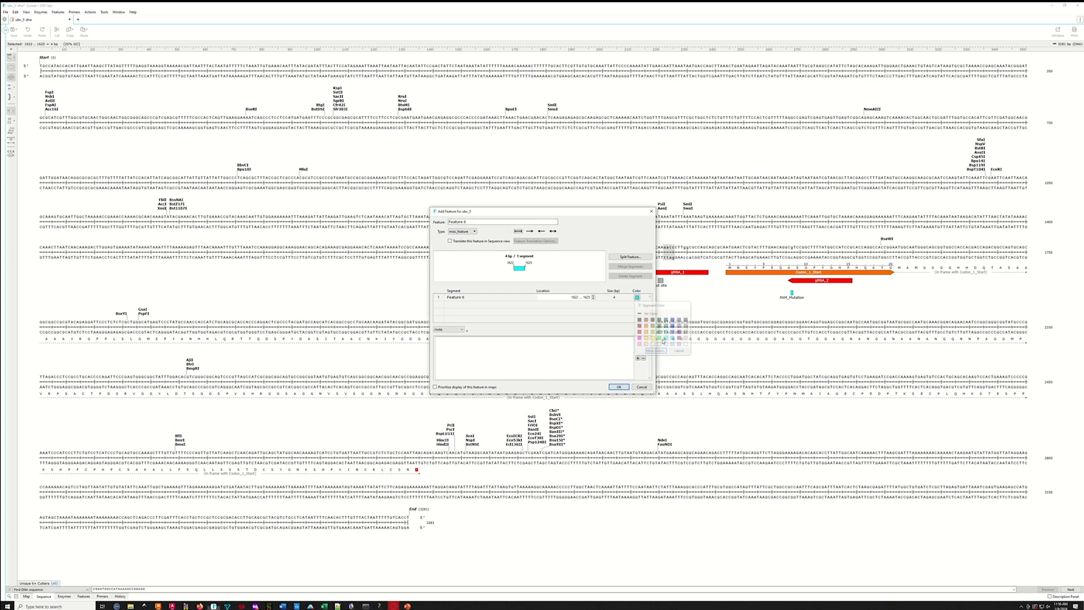
triple_click(484, 223)
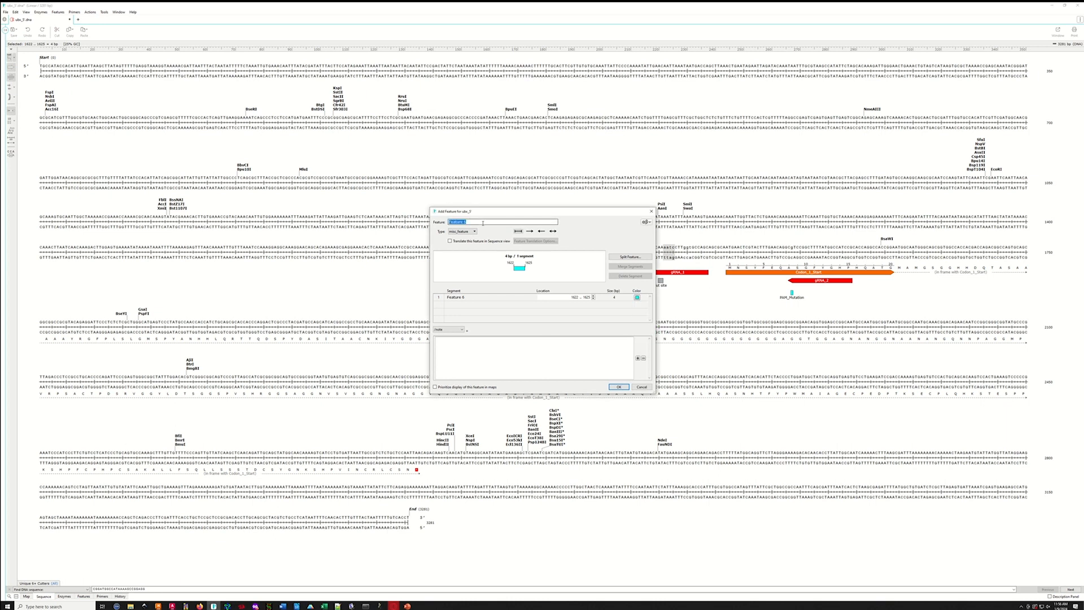
type("g")
type("RNA1_Mutation")
key("Return")
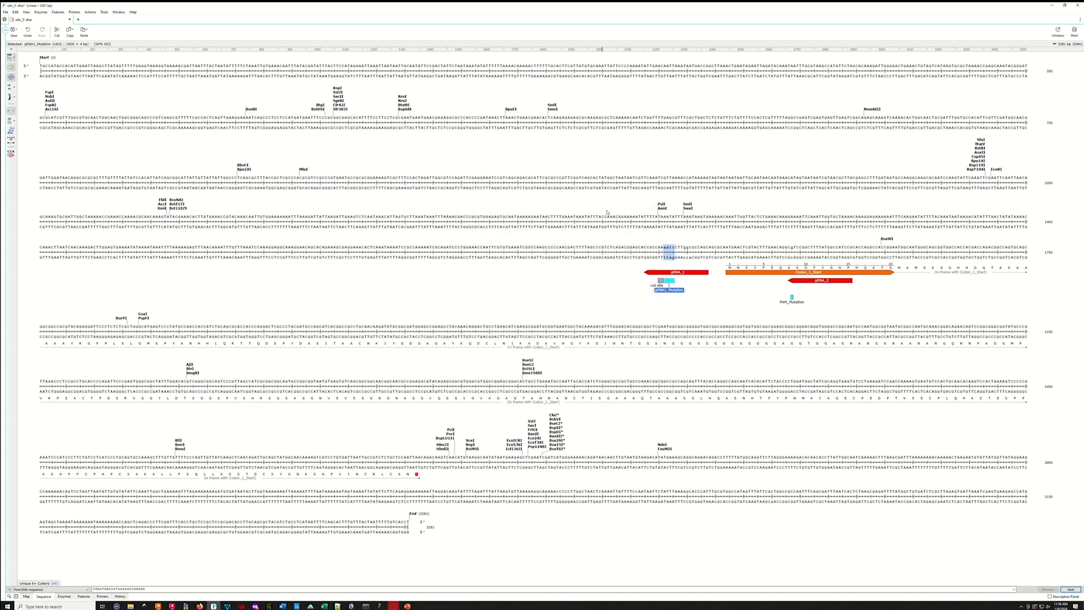
Add a second cyan gRNA1_Mutation feature over the replaced bases 1629 to 1631 within gRNA_1.
left_click_drag(684, 248, 691, 249)
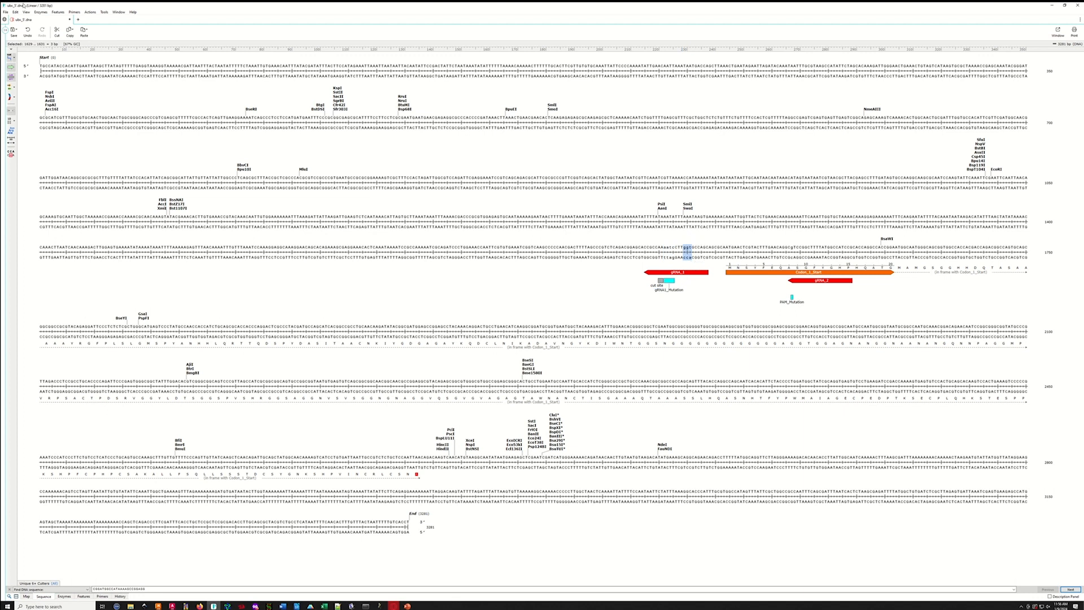
left_click(59, 12)
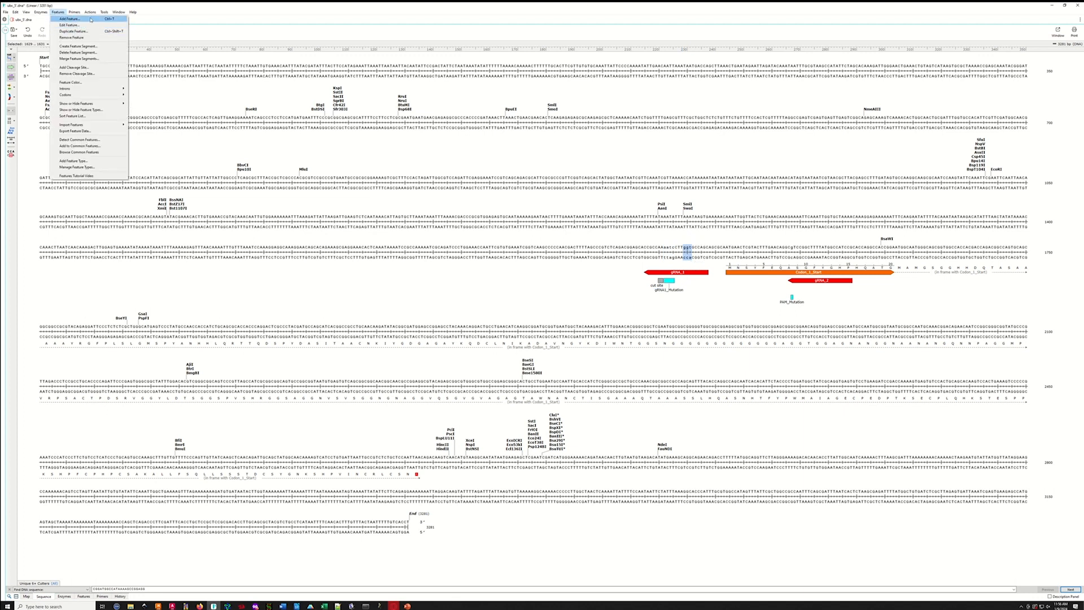
left_click(90, 19)
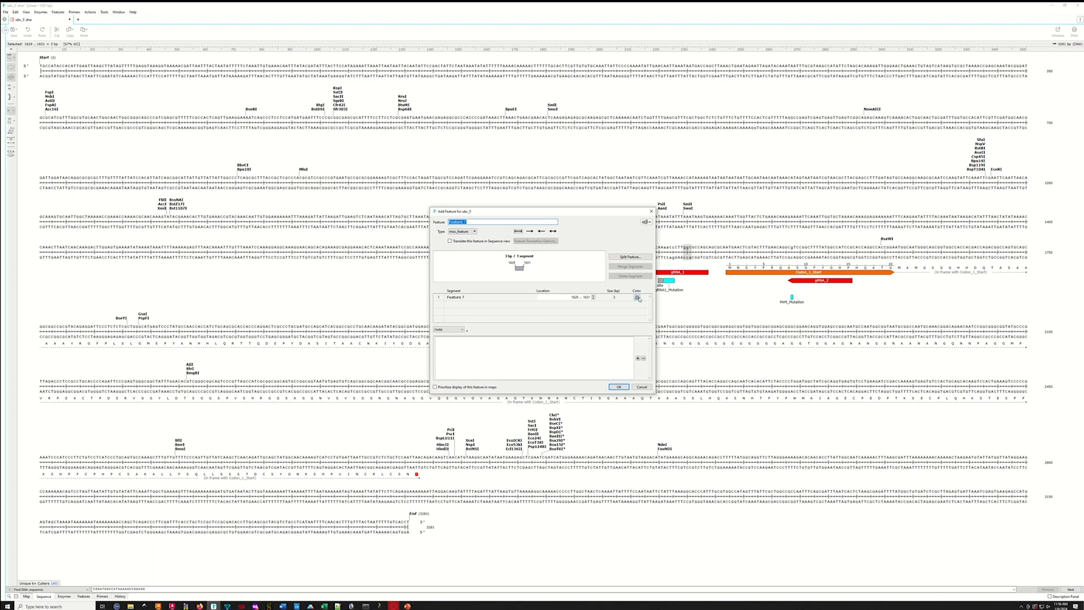
left_click(638, 298)
left_click(666, 319)
type("gRNA1_Mutation")
left_click(619, 387)
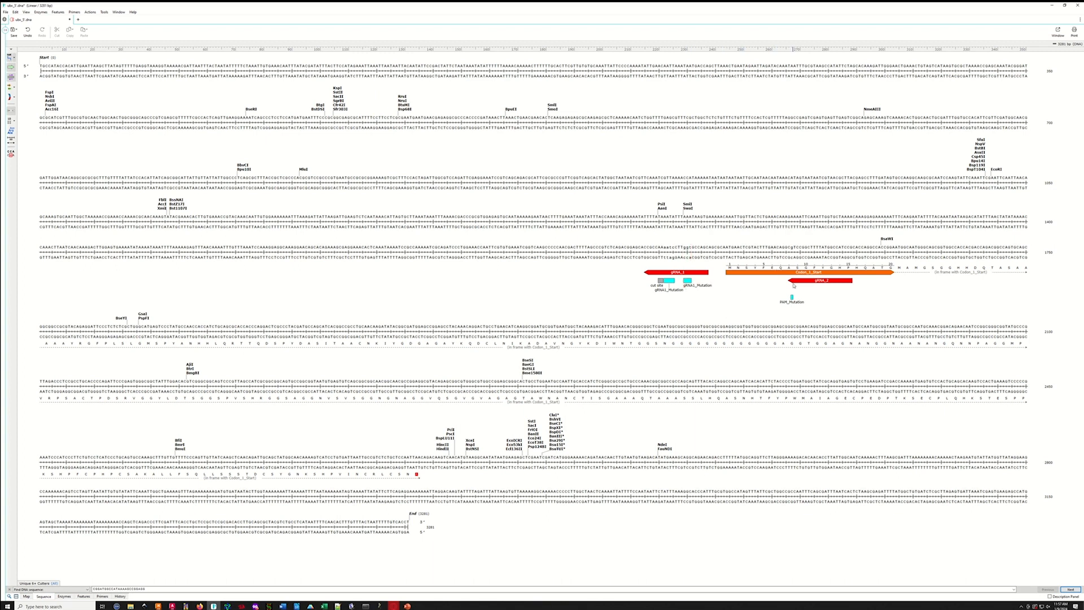
Select the serine codon beside the PAM mutation and look up its alternative codons in the web browser's genetic codon chart.
left_click(729, 248)
left_click(723, 248)
left_click(790, 280)
left_click(798, 272)
left_click(393, 606)
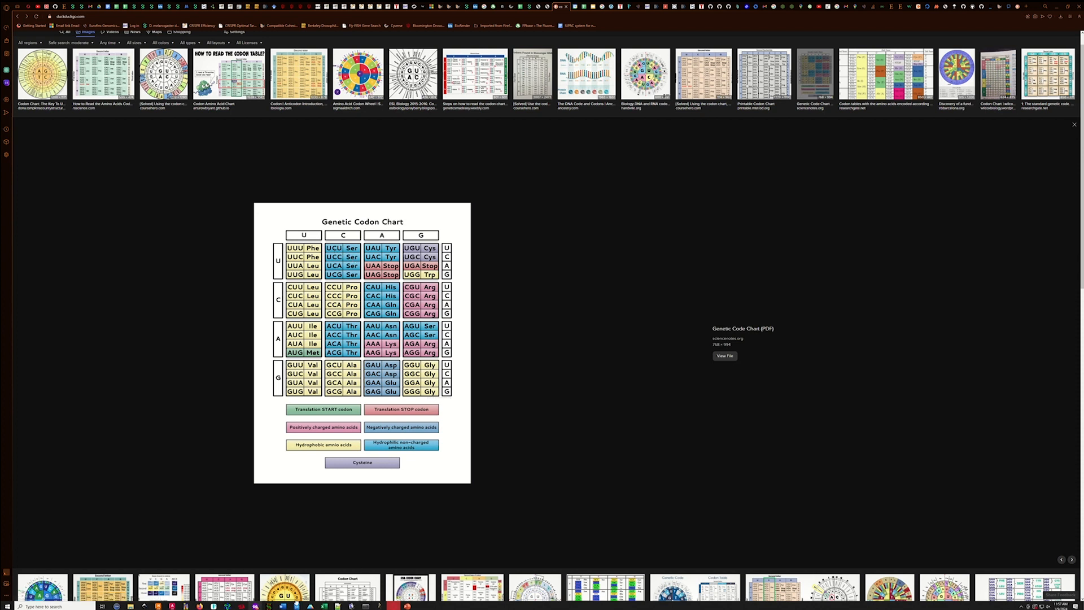
left_click(367, 606)
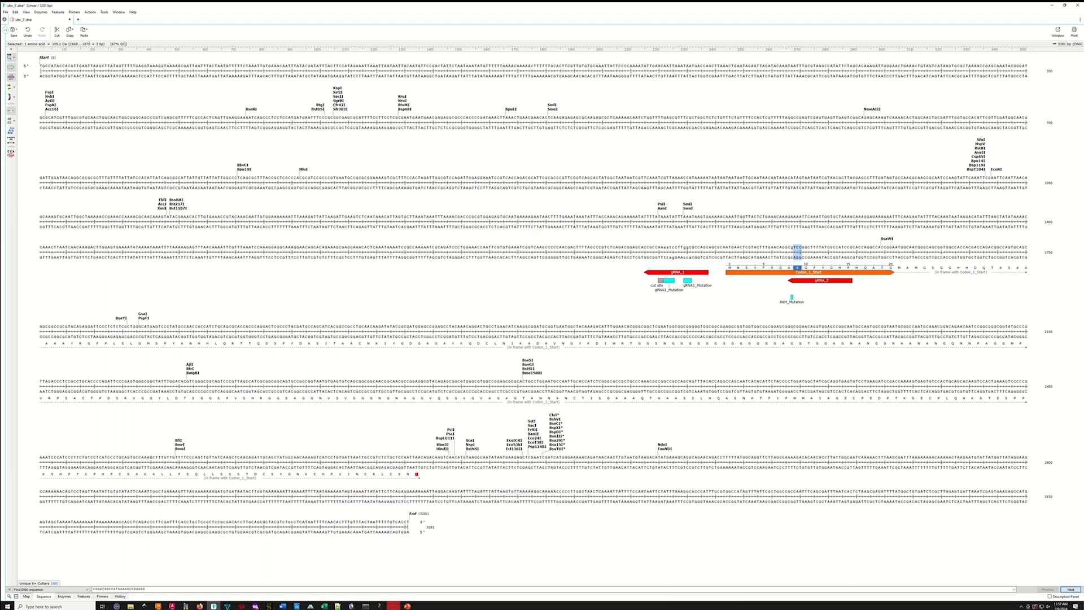
key("alt+Tab")
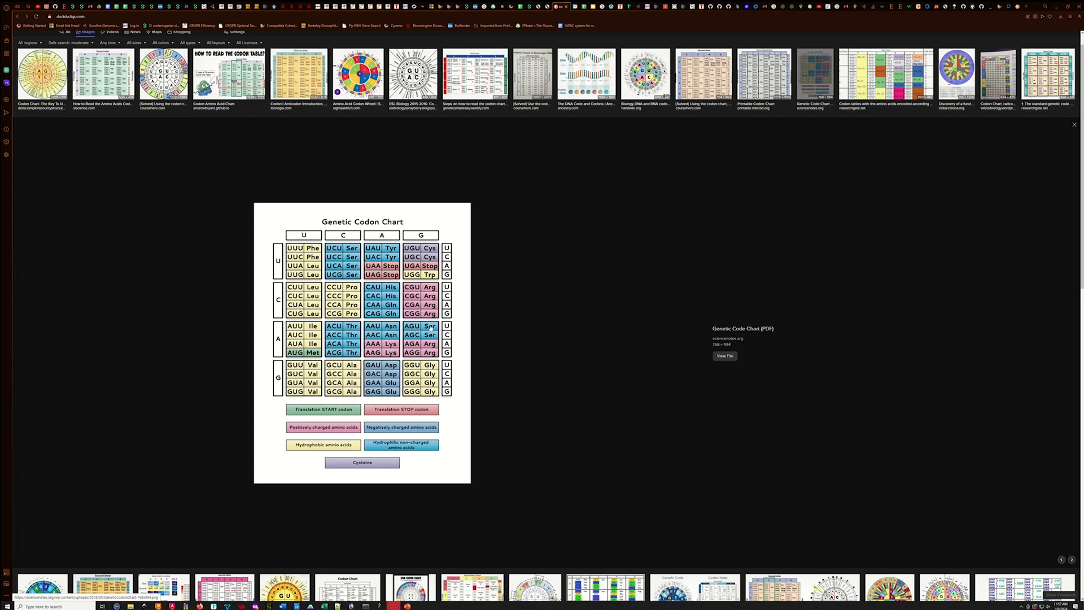
key("alt+Tab")
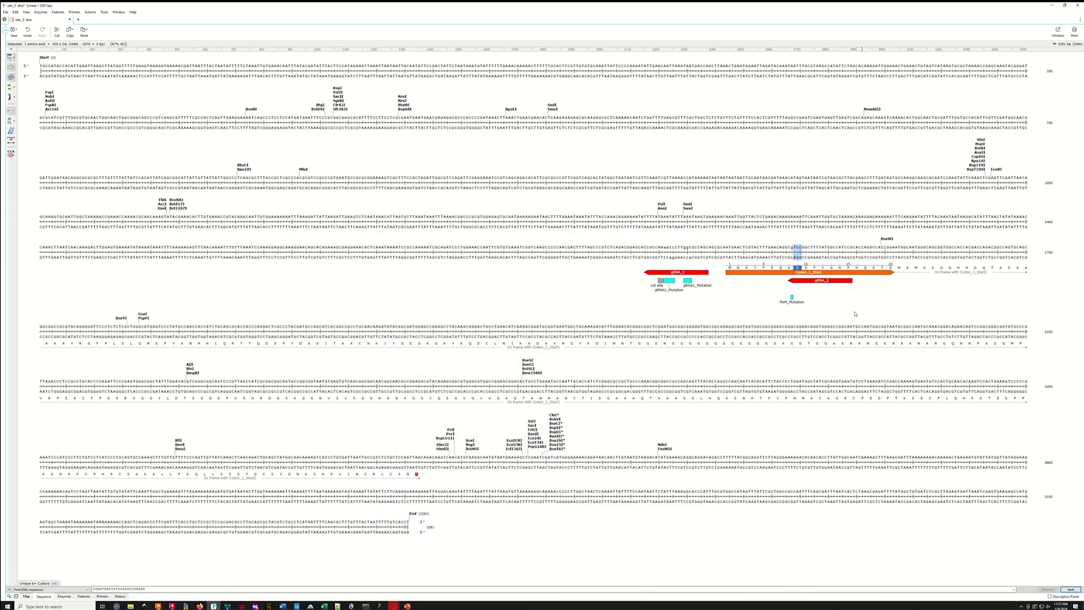
Replace bases 1668 to 1670, the serine codon within gRNA_2, with agt.
left_click_drag(793, 249, 803, 249)
type("agt")
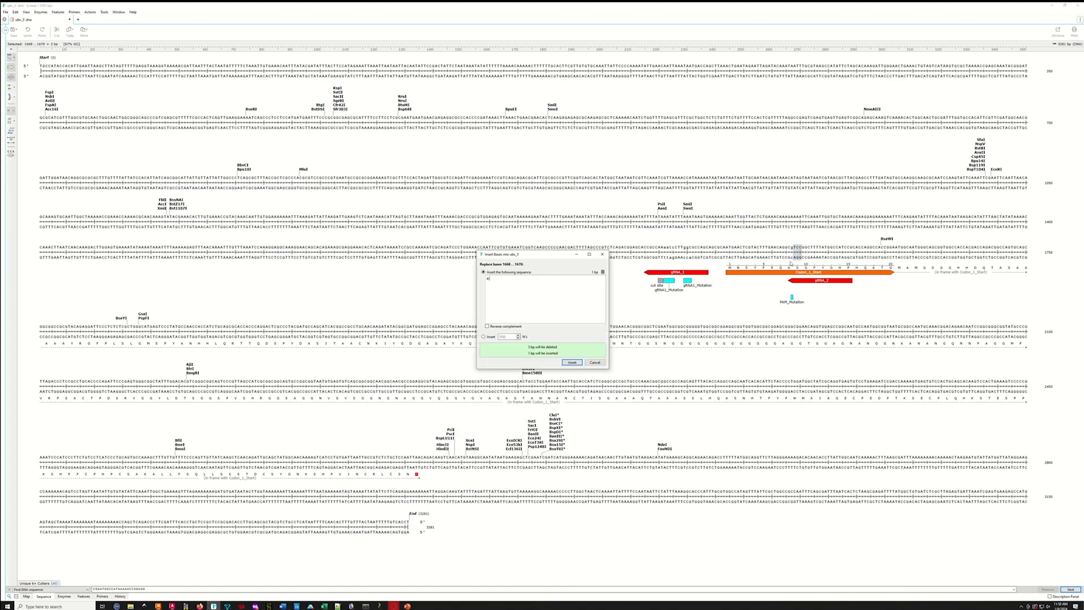
left_click(572, 362)
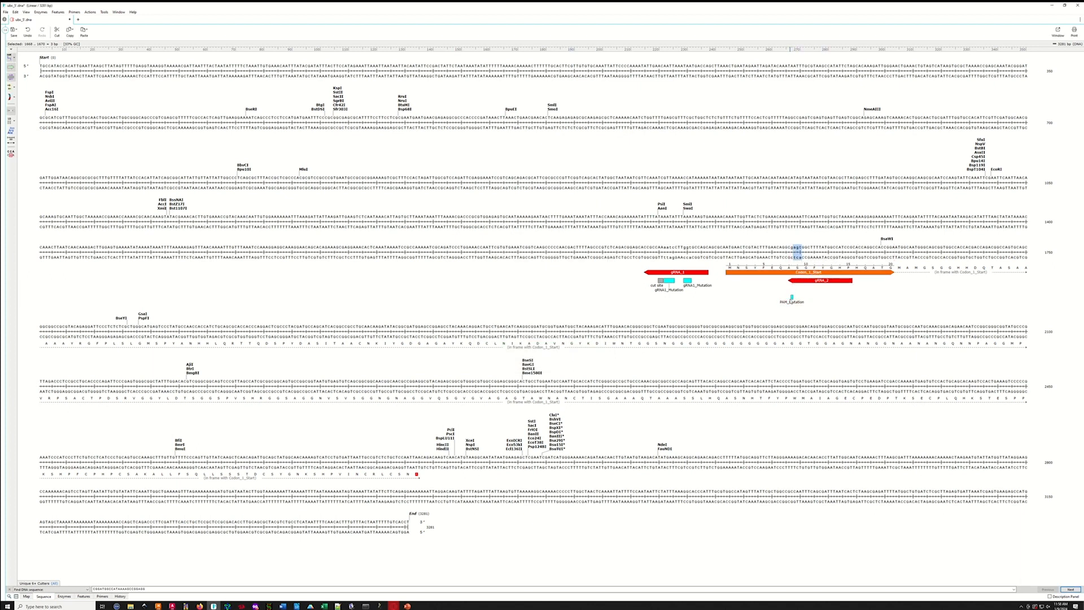
Extend the PAM_Mutation feature to span bases 1667 to 1670, including the replaced serine codon.
left_click(792, 299)
left_click(814, 280)
mouse_move(795, 255)
left_mouse_down()
mouse_move(811, 255)
mouse_move(791, 255)
mouse_move(801, 256)
left_mouse_up()
left_click(798, 255)
double_click(792, 297)
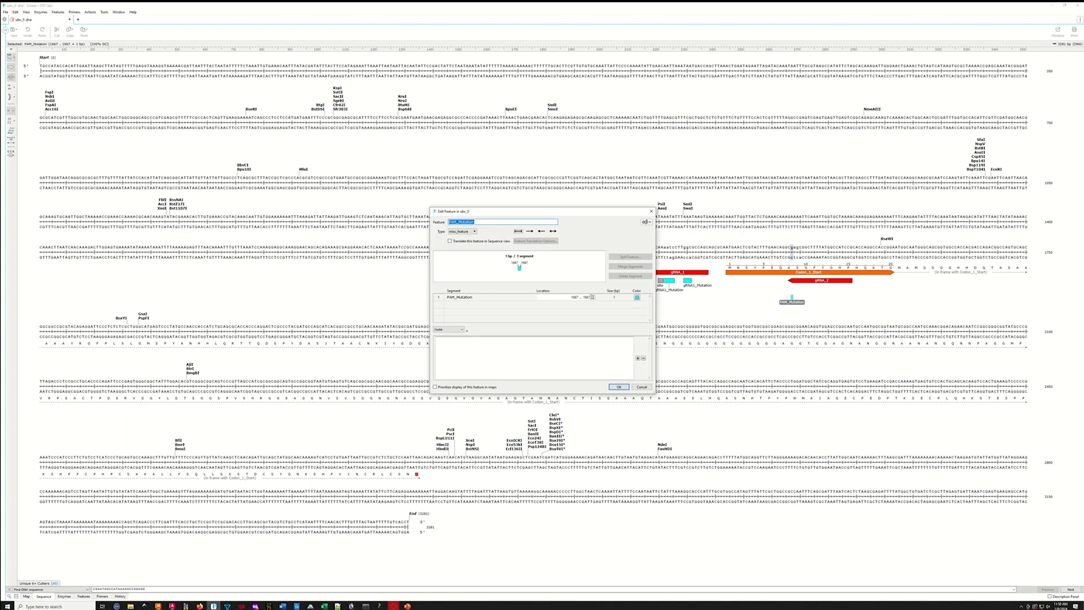
left_click(593, 295)
left_click(593, 295)
left_click(594, 295)
left_click(619, 386)
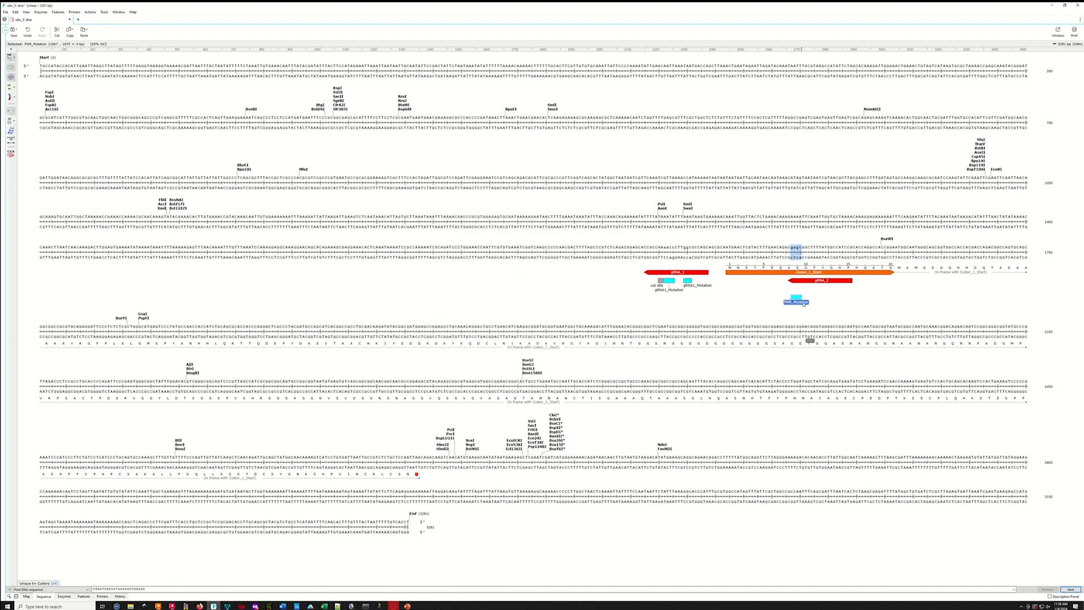
left_click(818, 324)
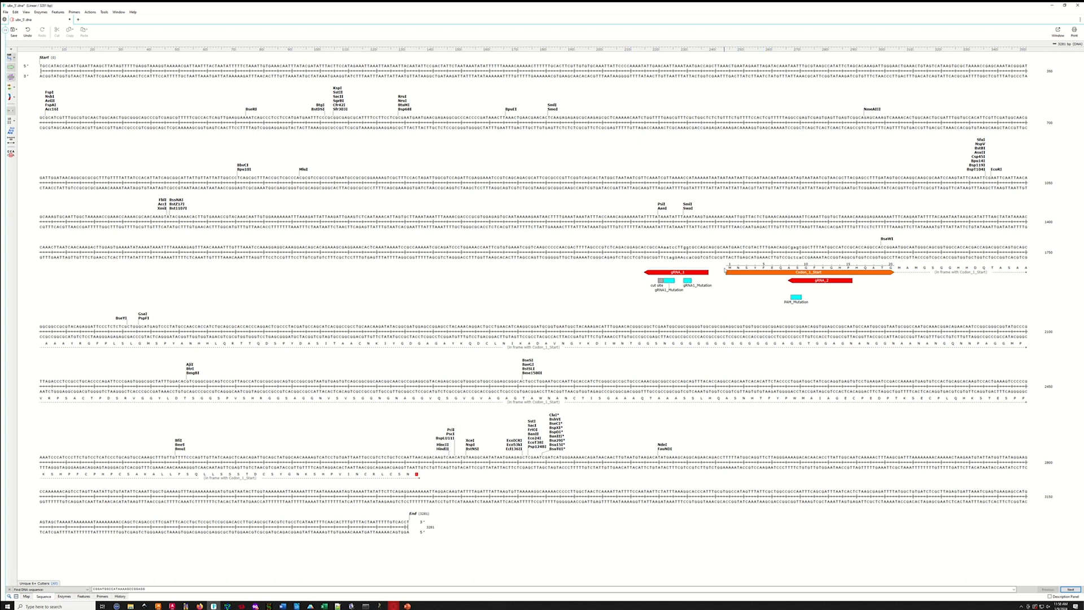
Examine the stretch just before the start codon, including the gRNA_1 target and its mutated bases.
left_click(727, 248)
left_click_drag(727, 248, 630, 249)
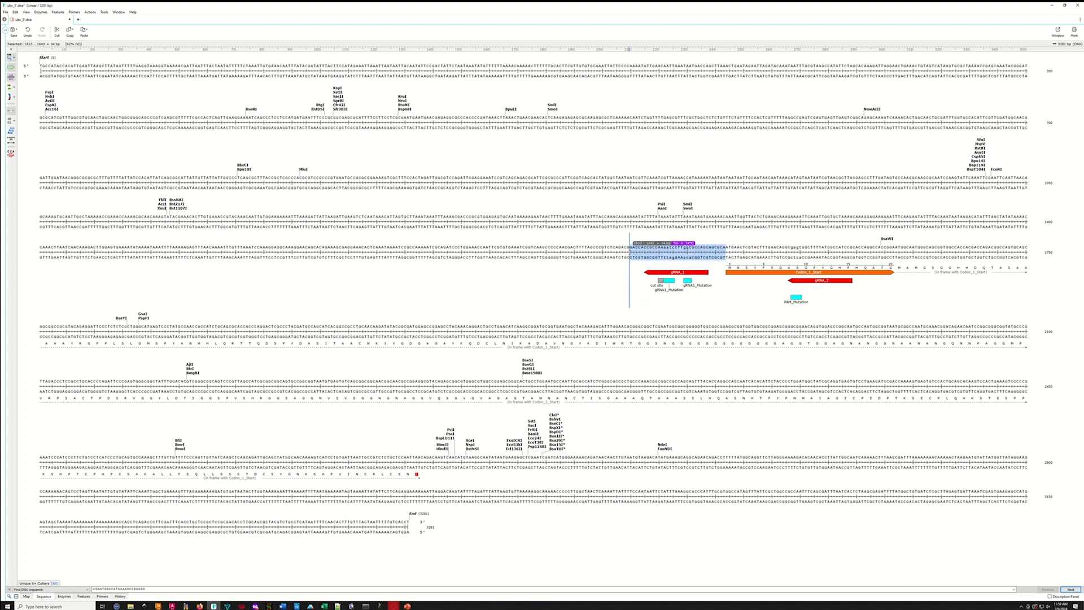
left_click_drag(630, 249, 604, 249)
left_click_drag(717, 260, 663, 254)
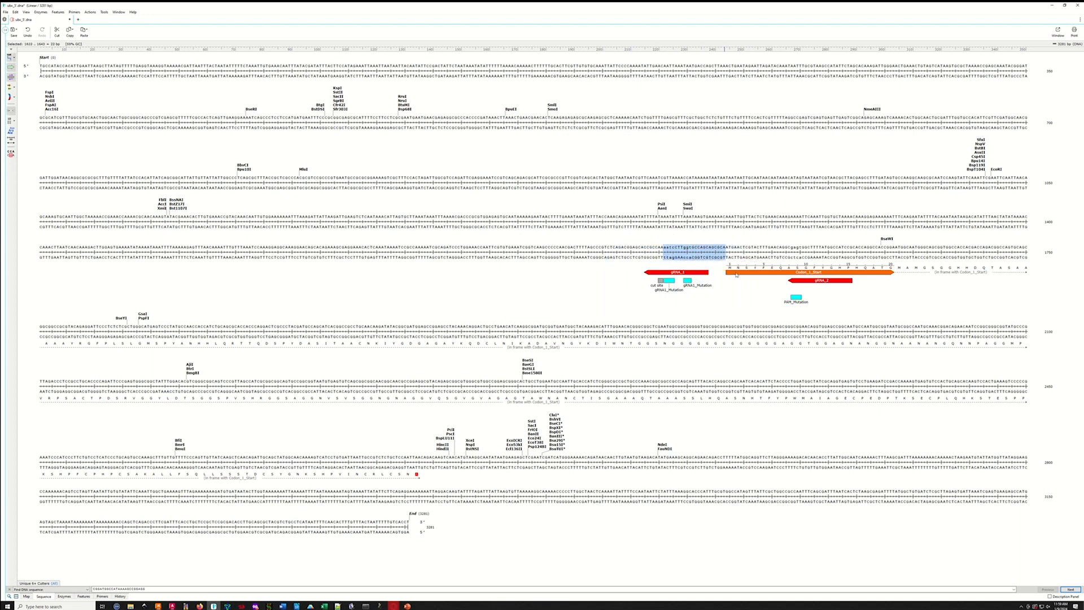
left_click(753, 311)
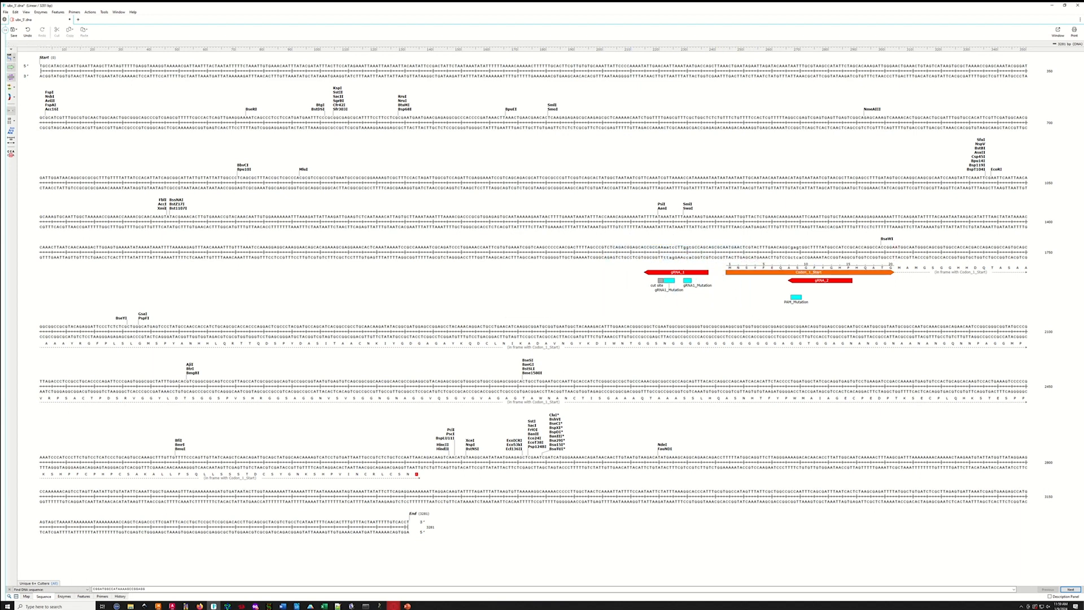
In the UCSC Genome Browser, shift the window past the Ubx start codon, retrieve its DNA and copy the sequence.
left_click(394, 606)
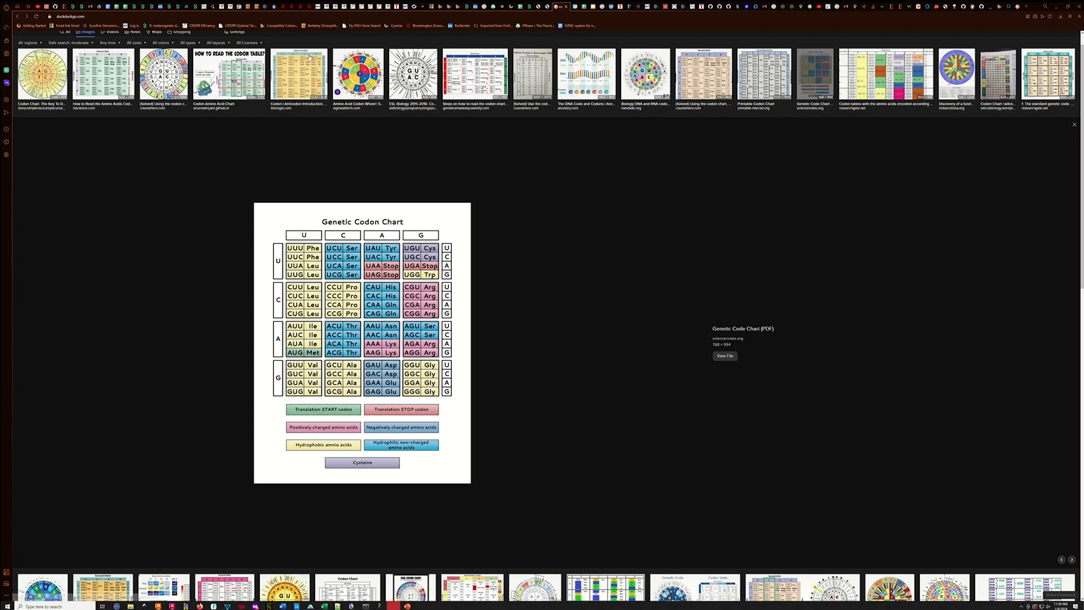
left_click(533, 6)
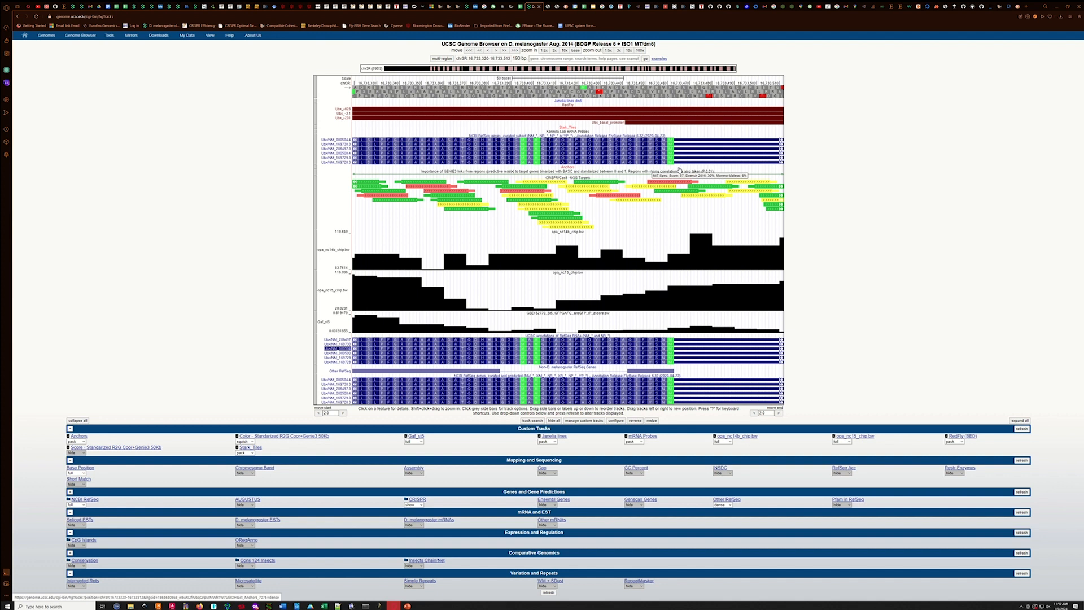
left_click_drag(701, 170, 581, 165)
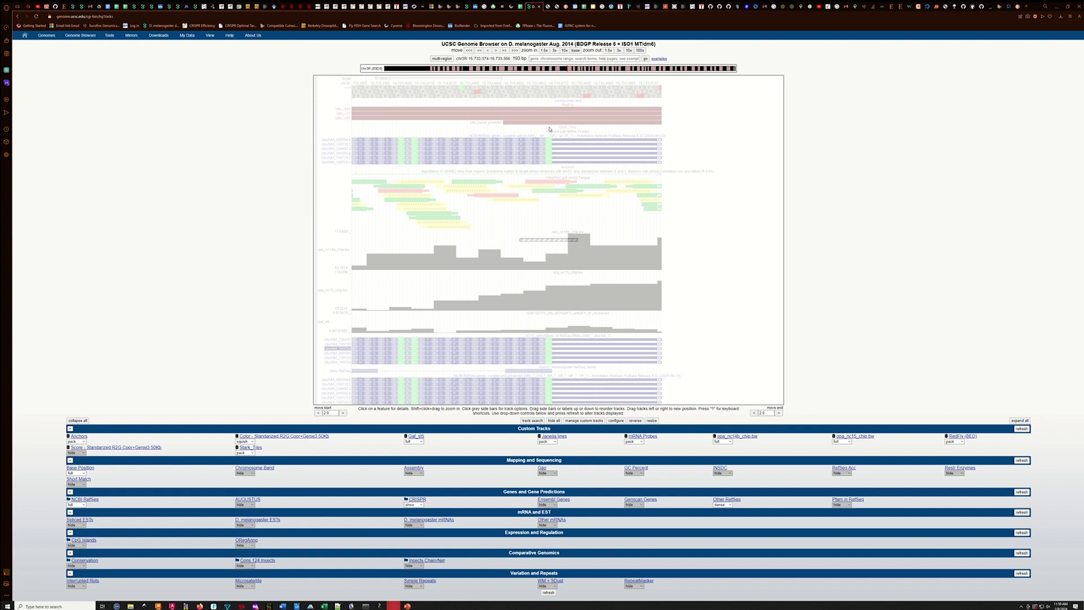
left_click(210, 35)
left_click(219, 52)
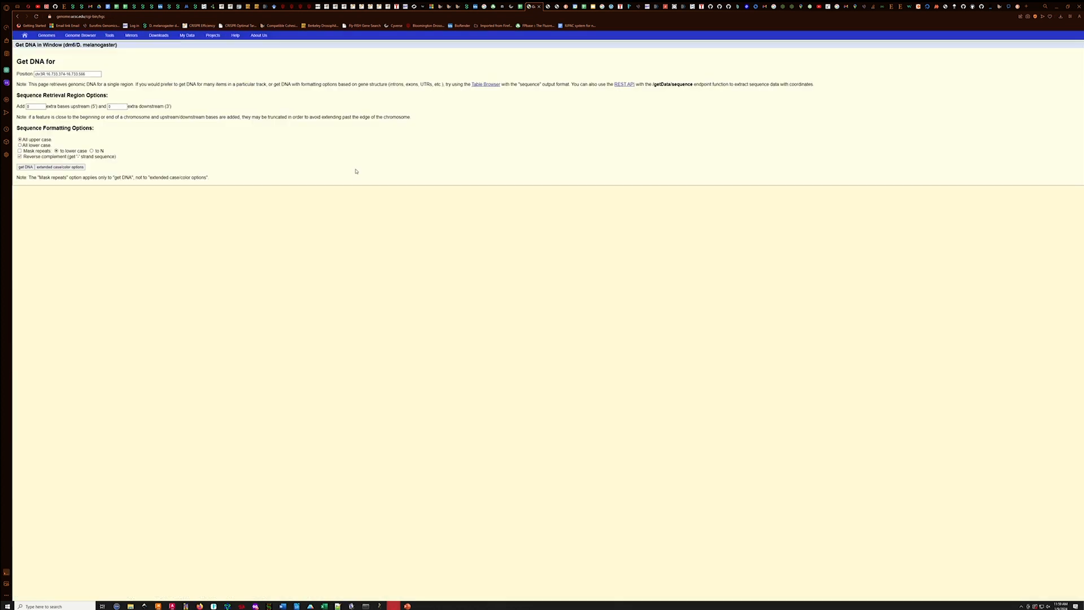
left_click(26, 167)
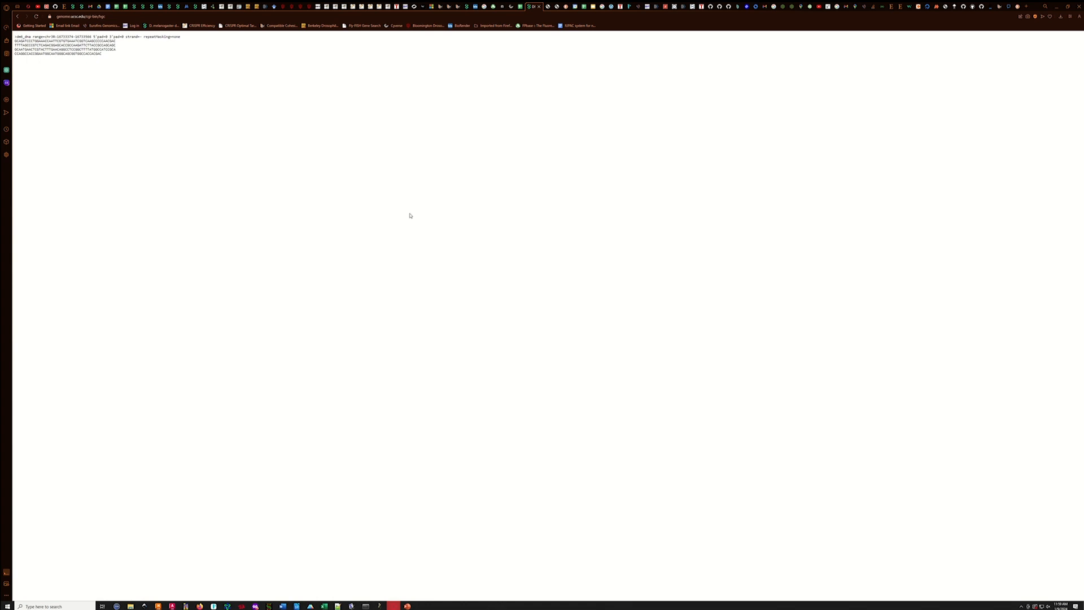
left_click_drag(101, 54, 14, 39)
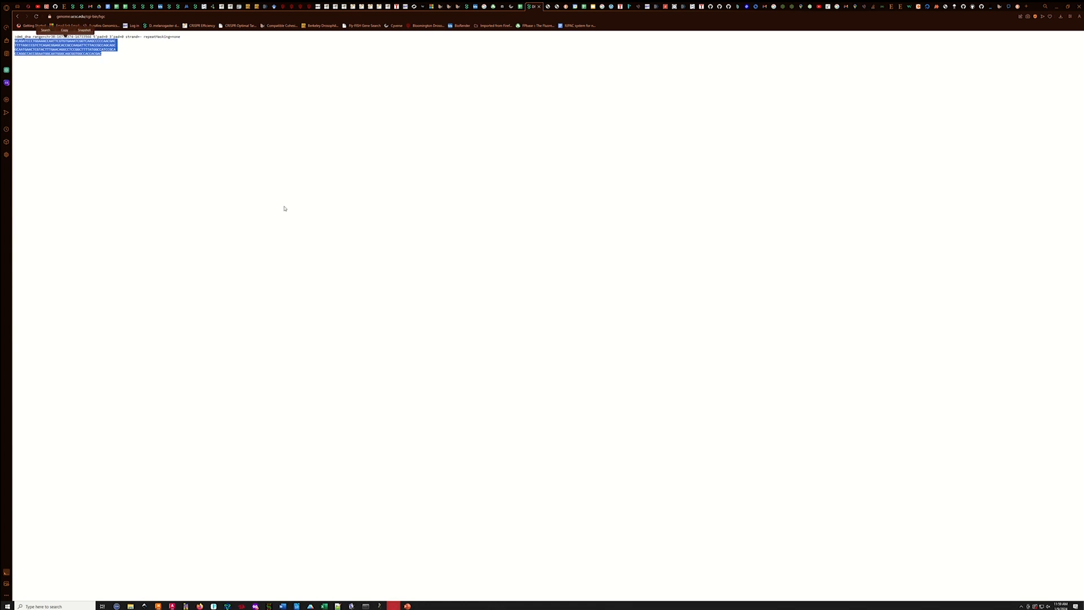
left_click(1057, 6)
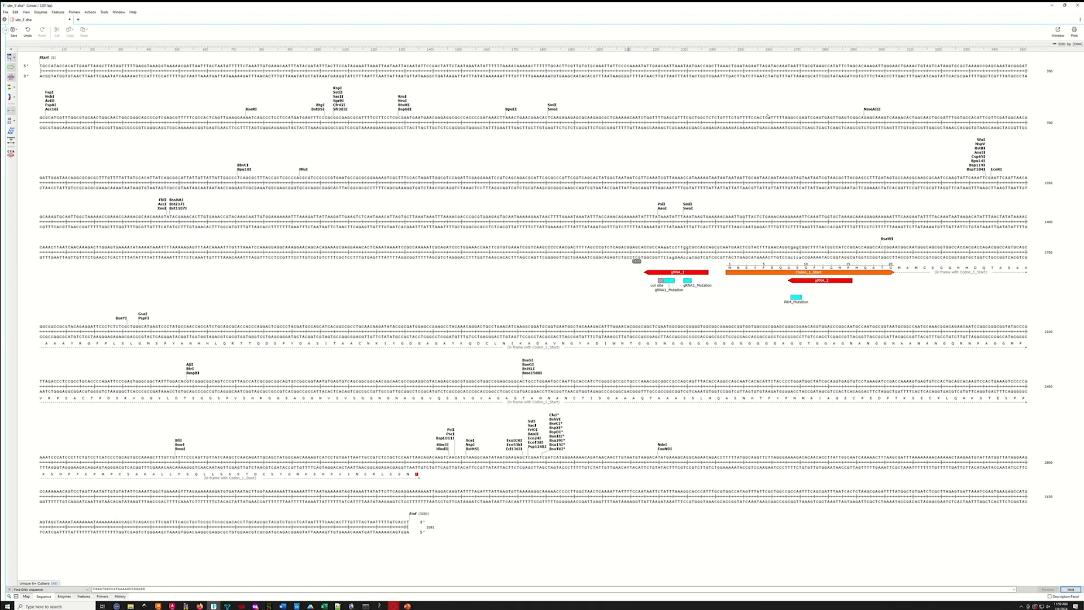
Create a new DNA file in SnapGene from the copied genomic sequence and show its bases.
left_click(78, 19)
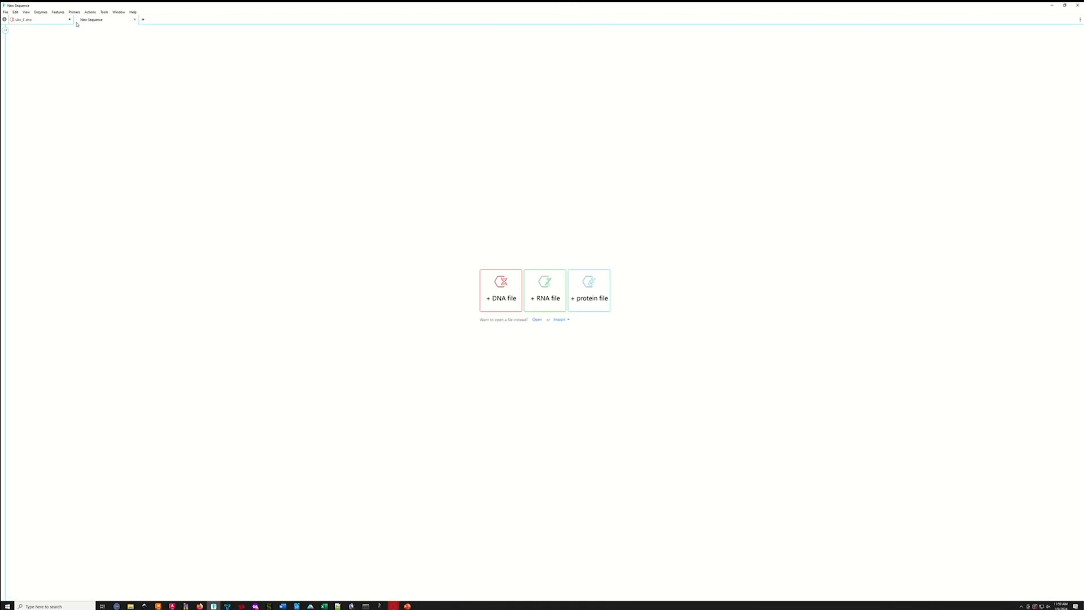
left_click(490, 299)
key("ctrl+v")
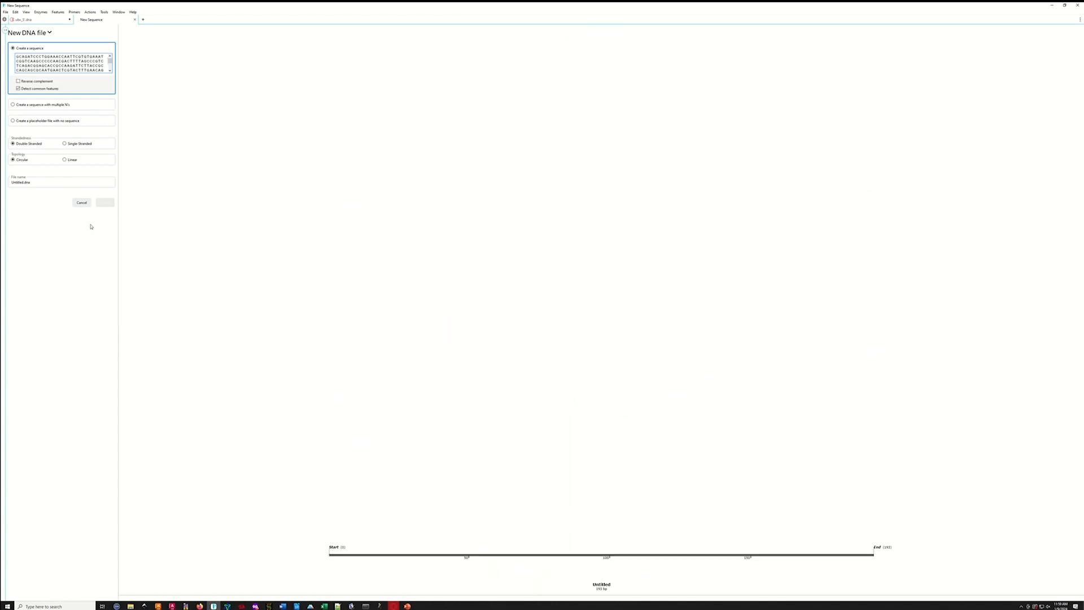
left_click(105, 202)
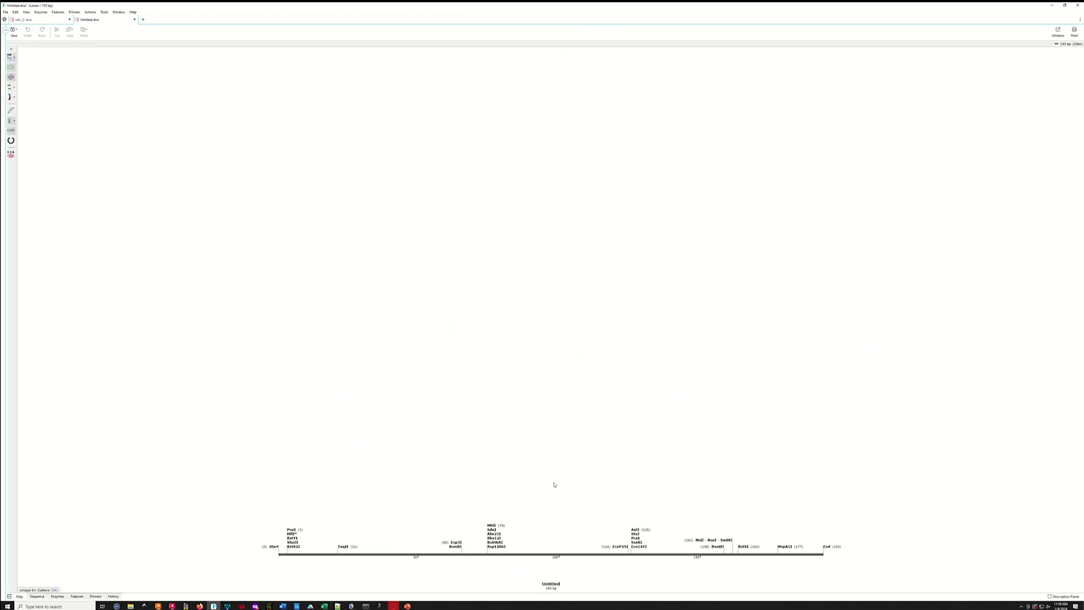
left_click(36, 597)
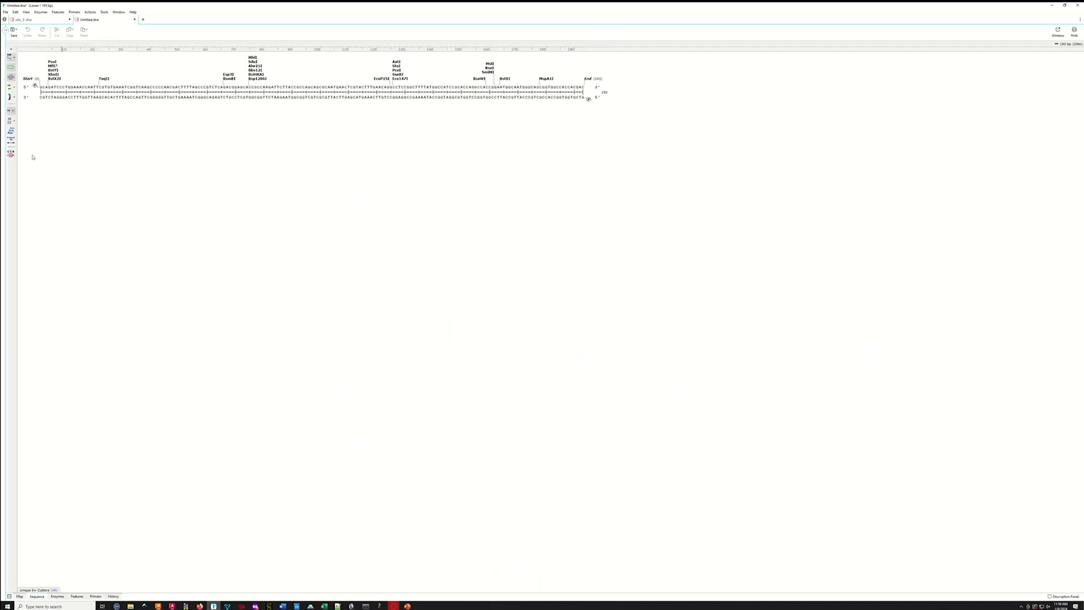
Display the new sequence's translation in each of the three forward reading frames, finishing on frame +3.
left_click(10, 88)
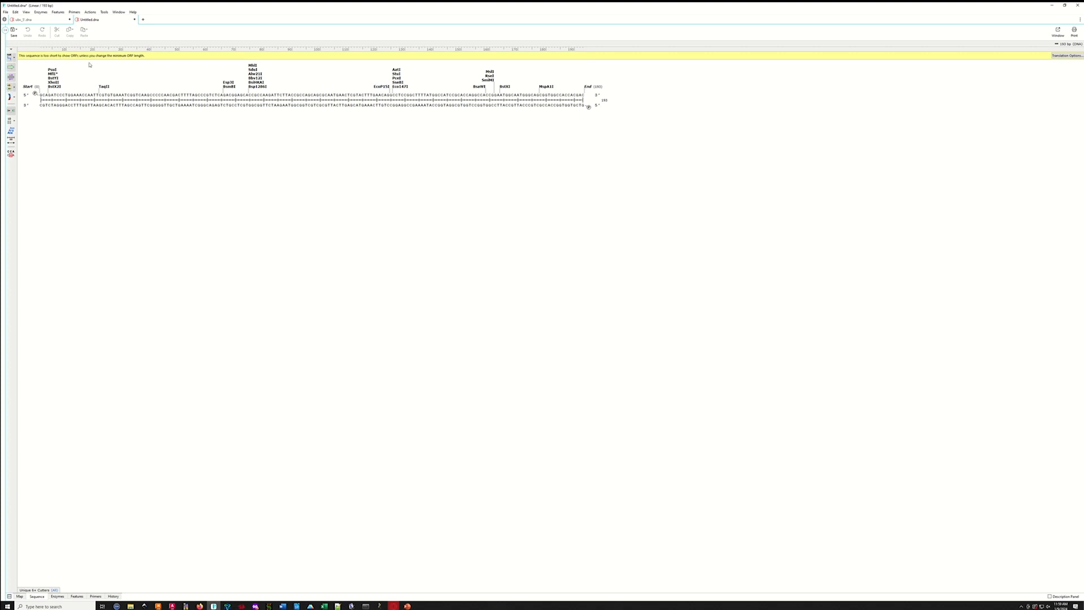
left_click(9, 88)
left_click(9, 87)
left_click(14, 88)
left_click(35, 95)
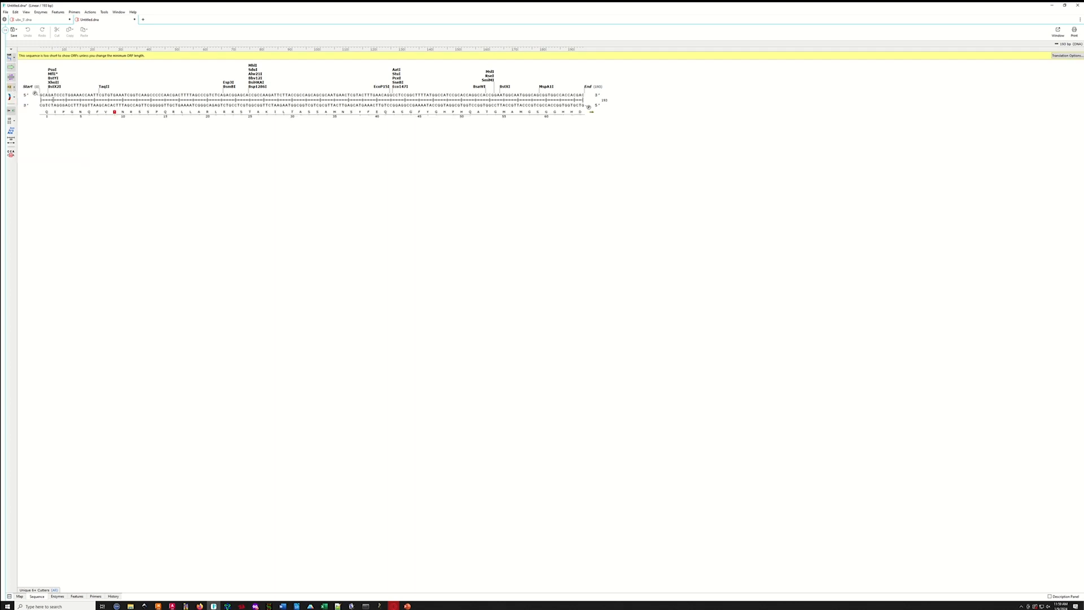
left_click(14, 89)
left_click(29, 96)
left_click(14, 87)
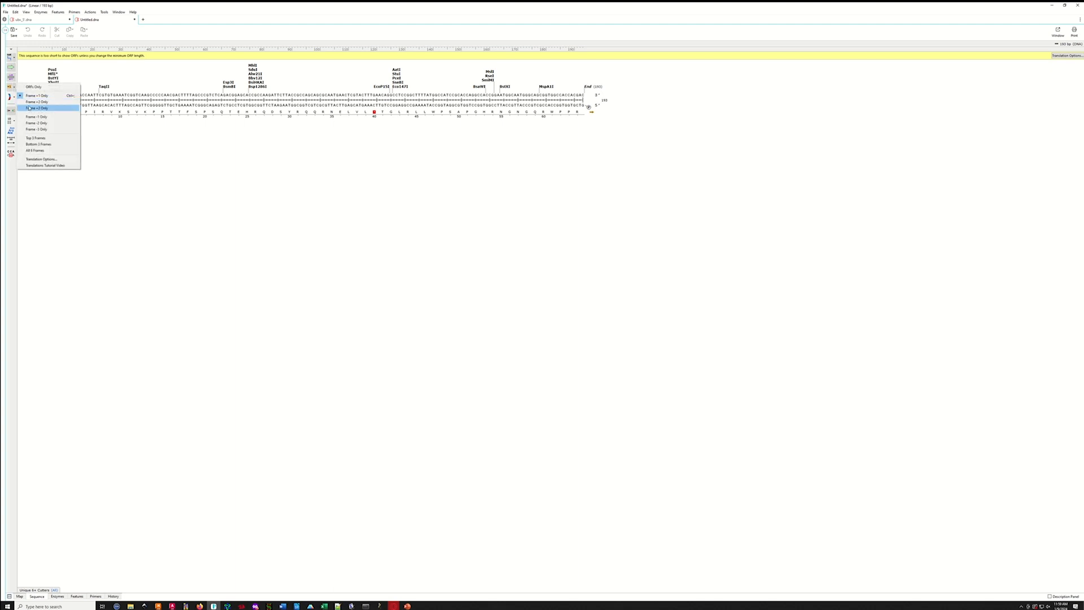
left_click(28, 109)
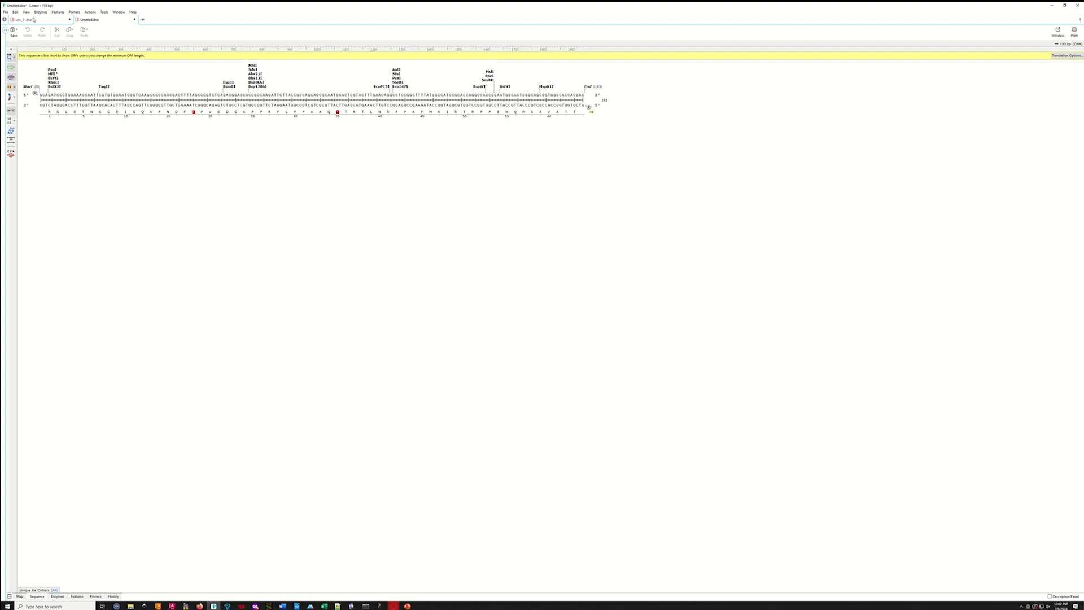
Search the new sequence for the bases of the Codon_1_Start feature, and close the untitled file without saving.
left_click(33, 20)
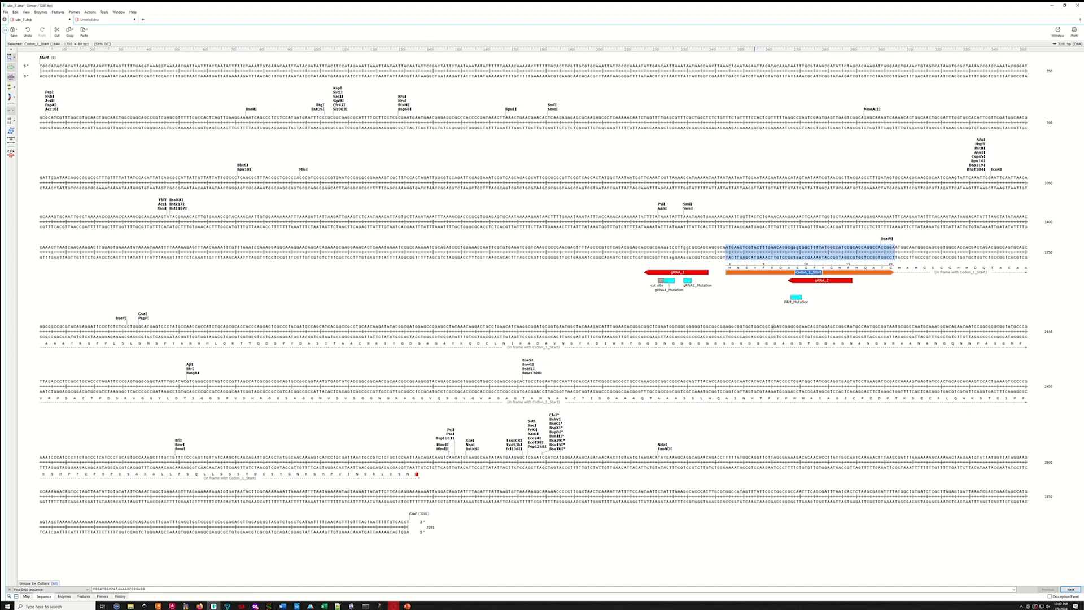
left_click(99, 21)
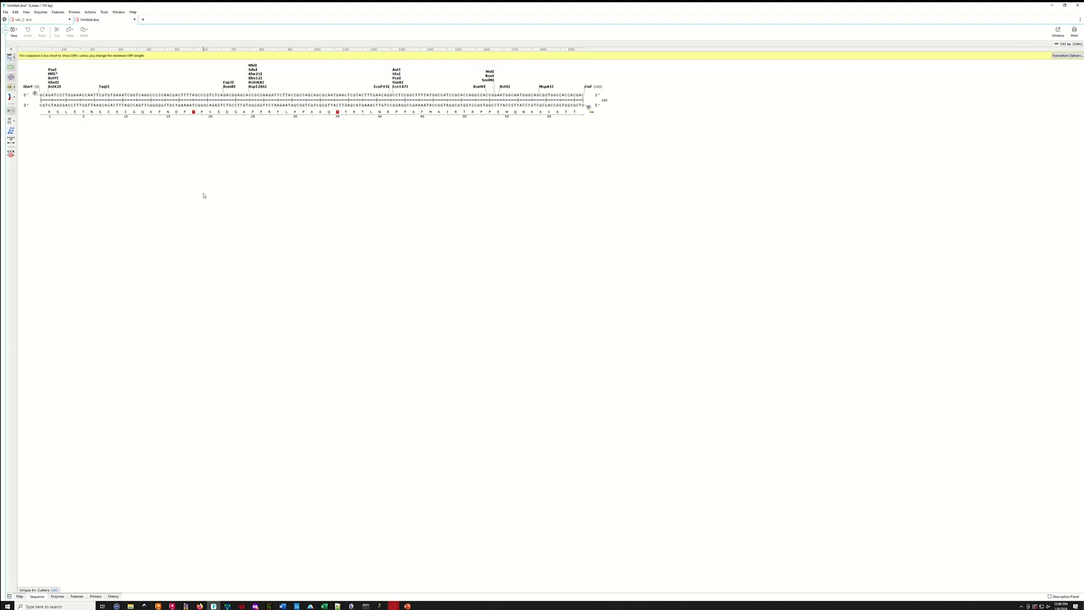
key("ctrl+f")
key("ctrl+v")
key("Return")
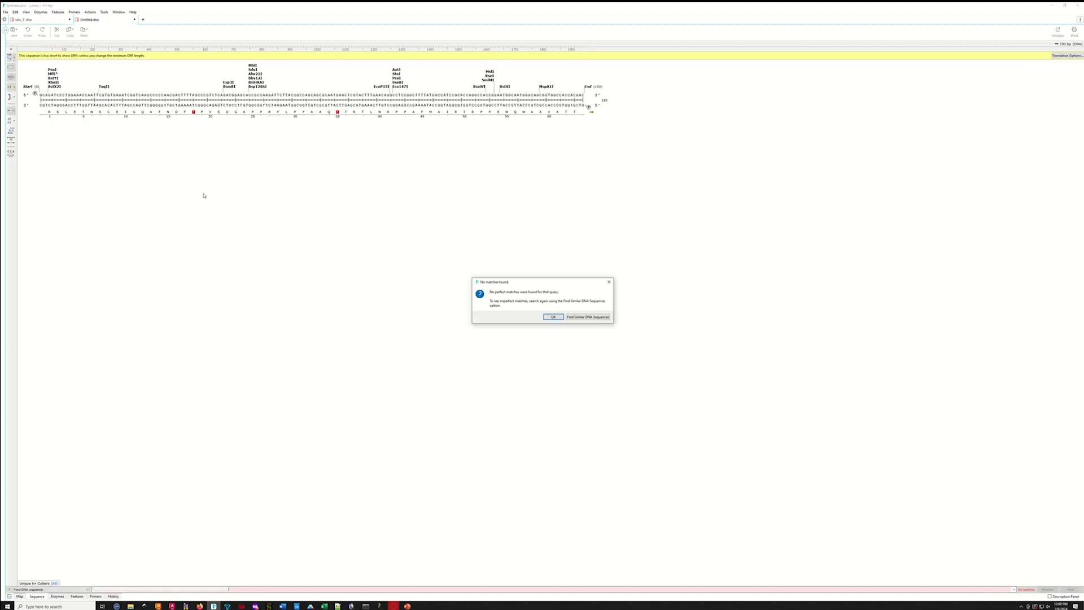
left_click(559, 318)
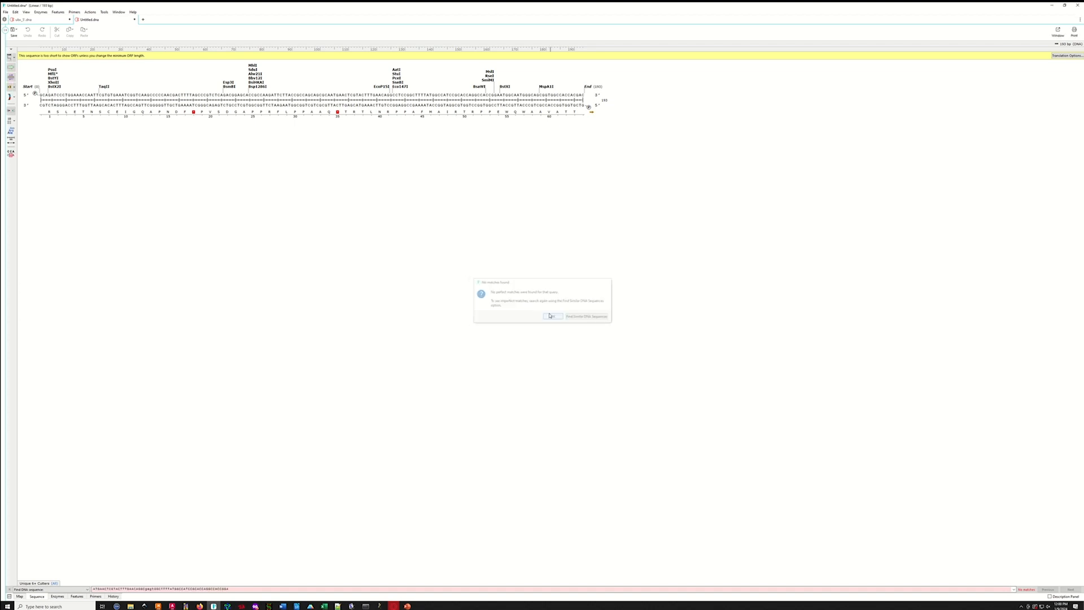
left_click(135, 19)
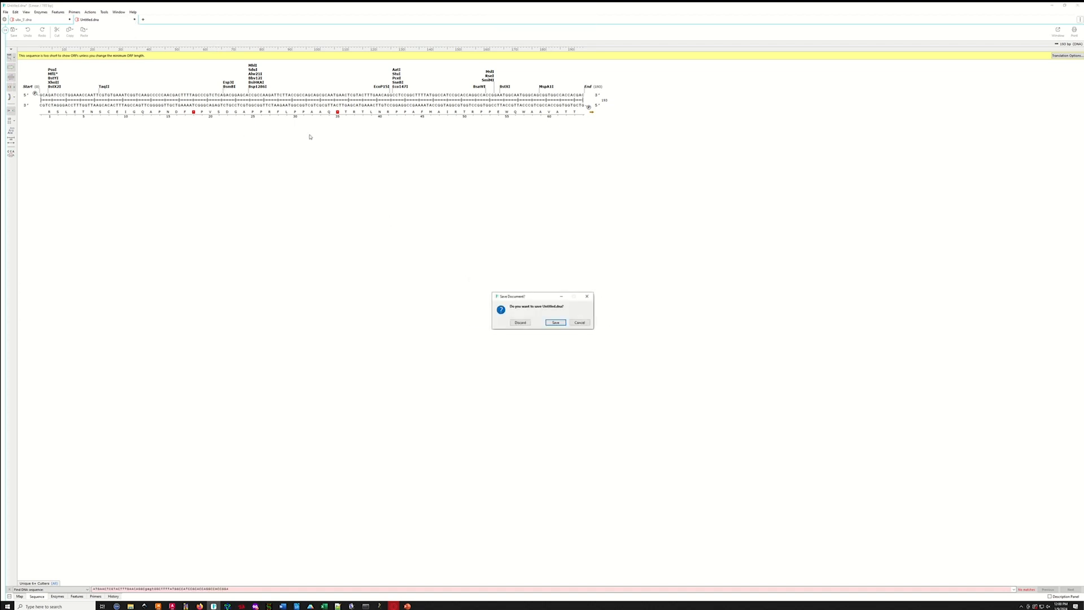
left_click(520, 323)
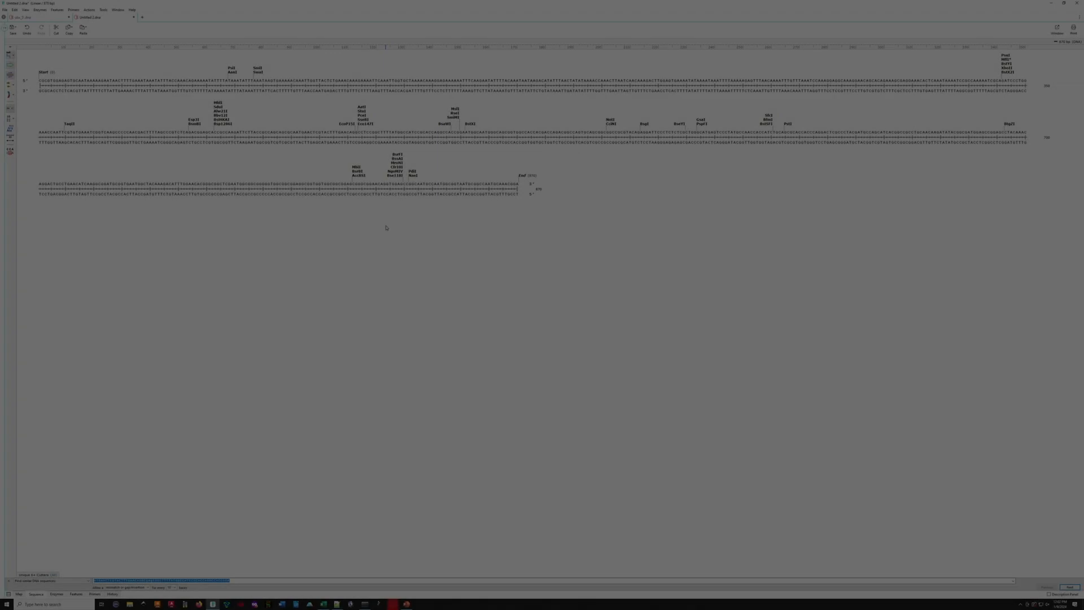
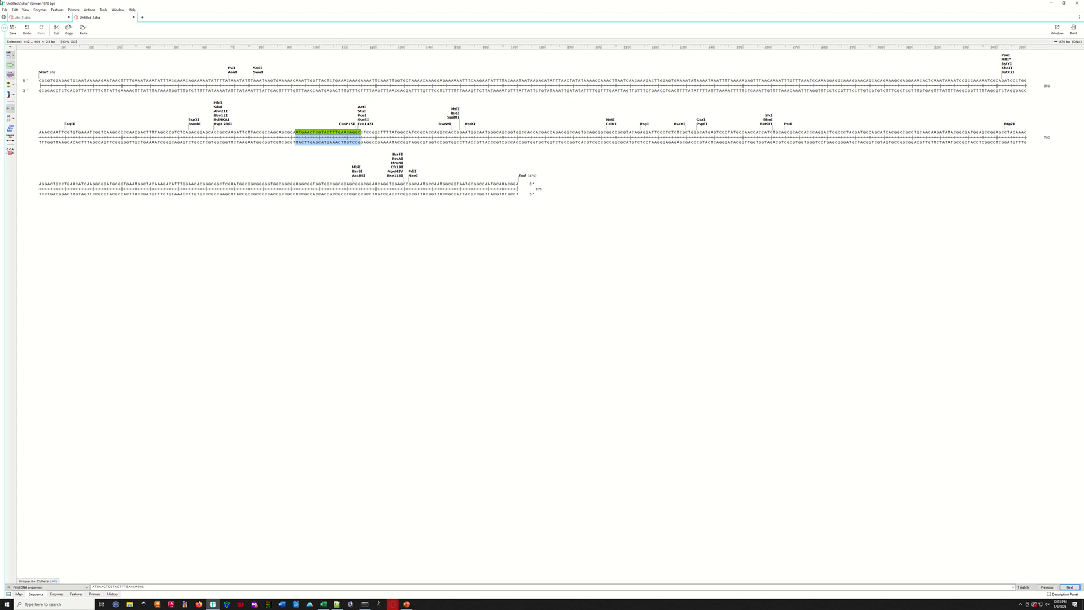
In the annotated Ubx file, select bases 1644 to 1678, from the start codon past the PAM mutation, and copy them.
left_click(38, 17)
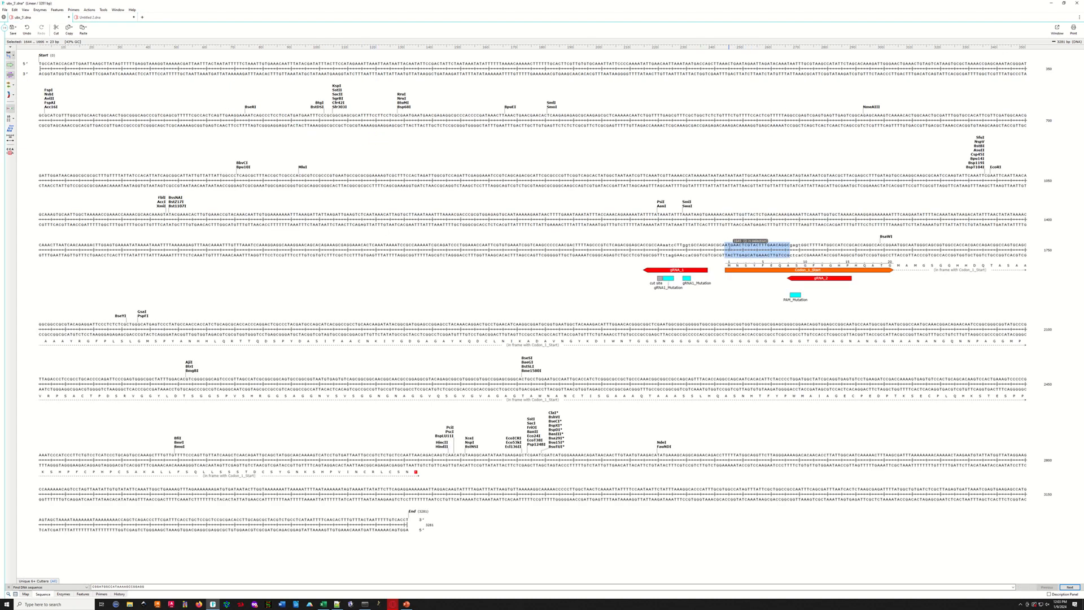
left_click_drag(728, 244, 835, 244)
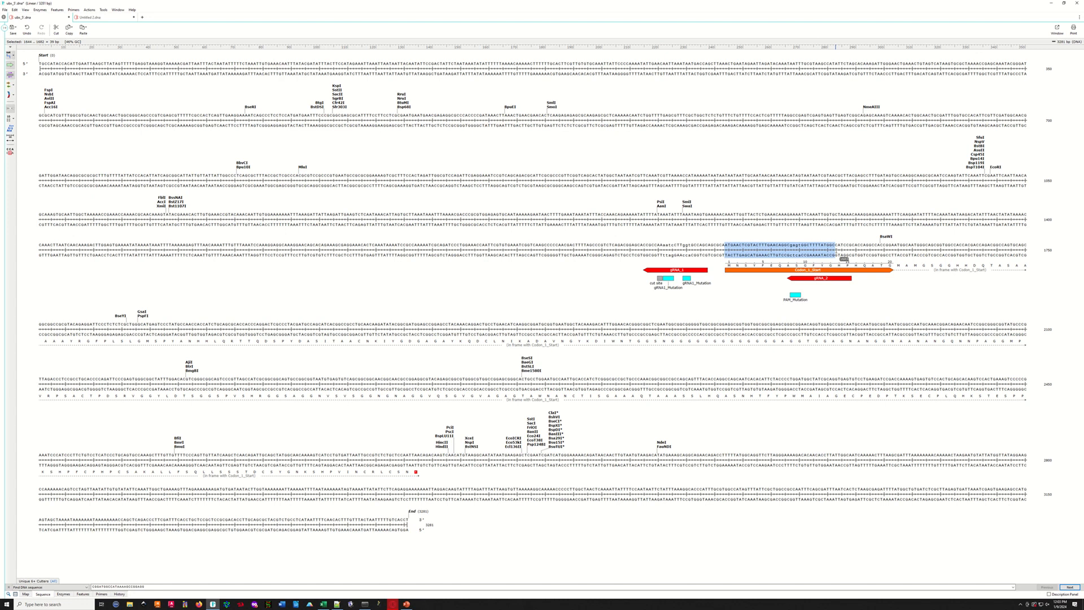
mouse_move(459, 2)
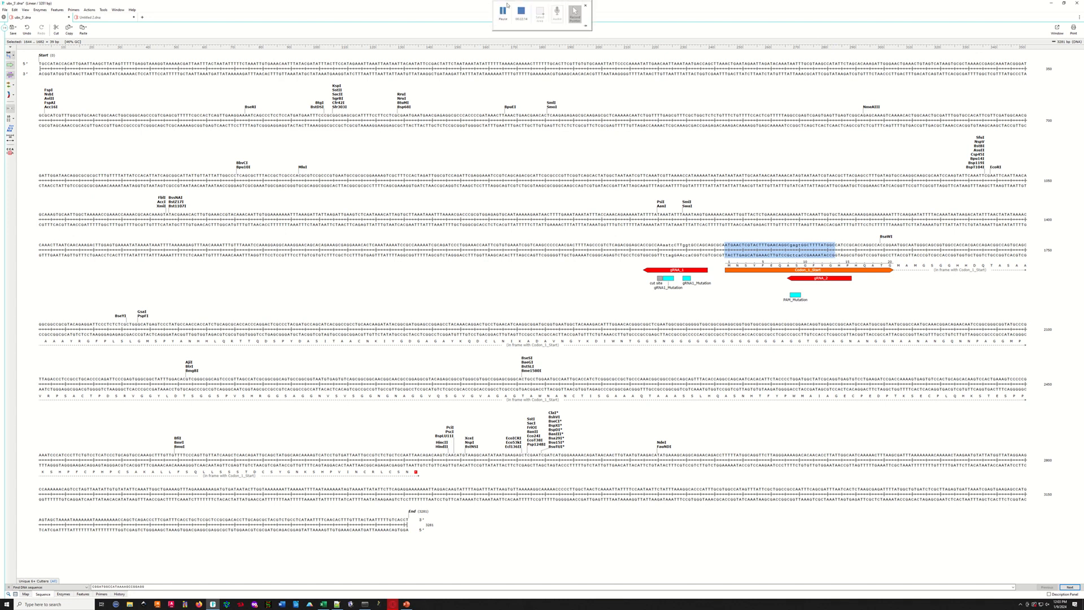
left_click(503, 14)
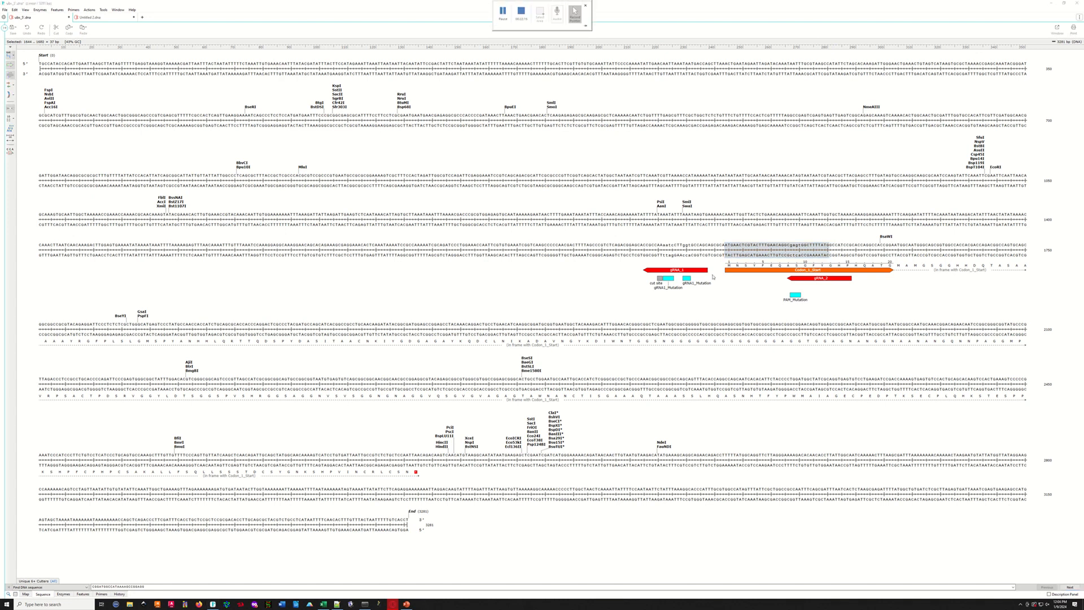
left_click_drag(725, 248, 824, 251)
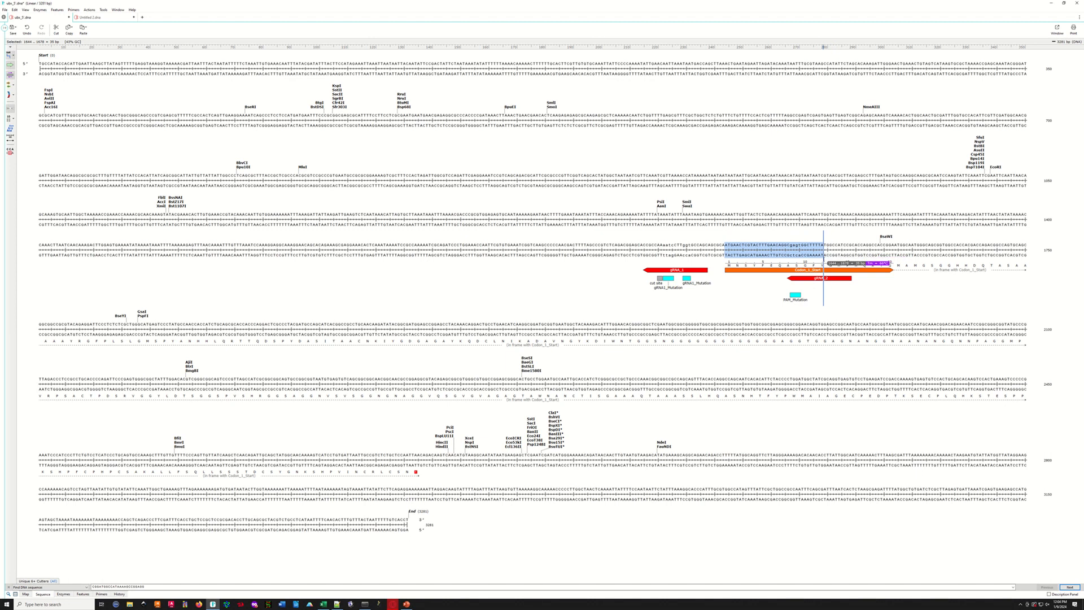
left_click_drag(823, 251, 810, 252)
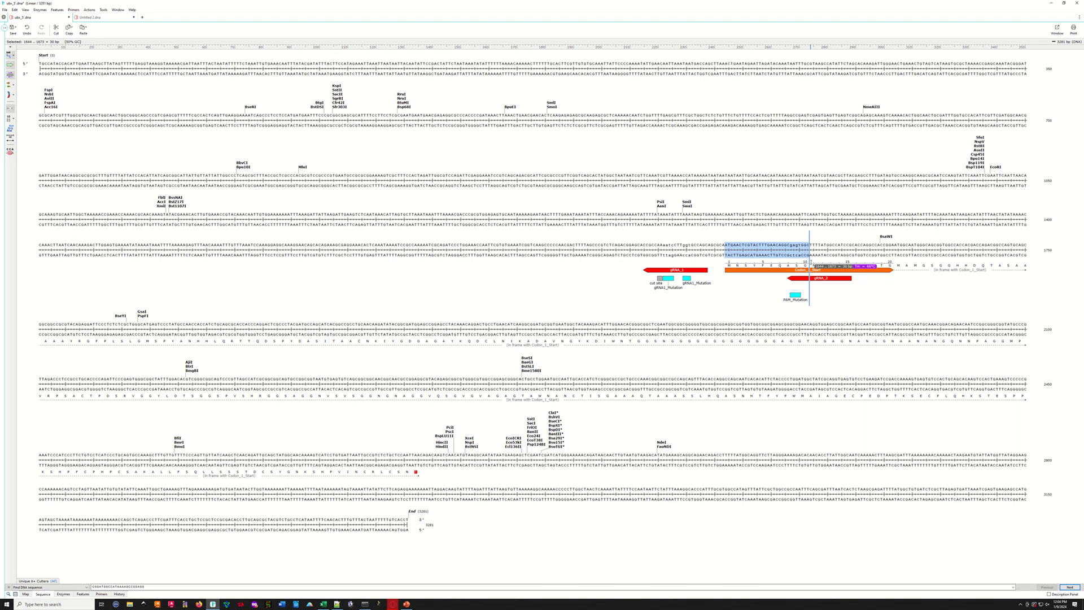
left_click_drag(810, 251, 824, 251)
key("ctrl+c")
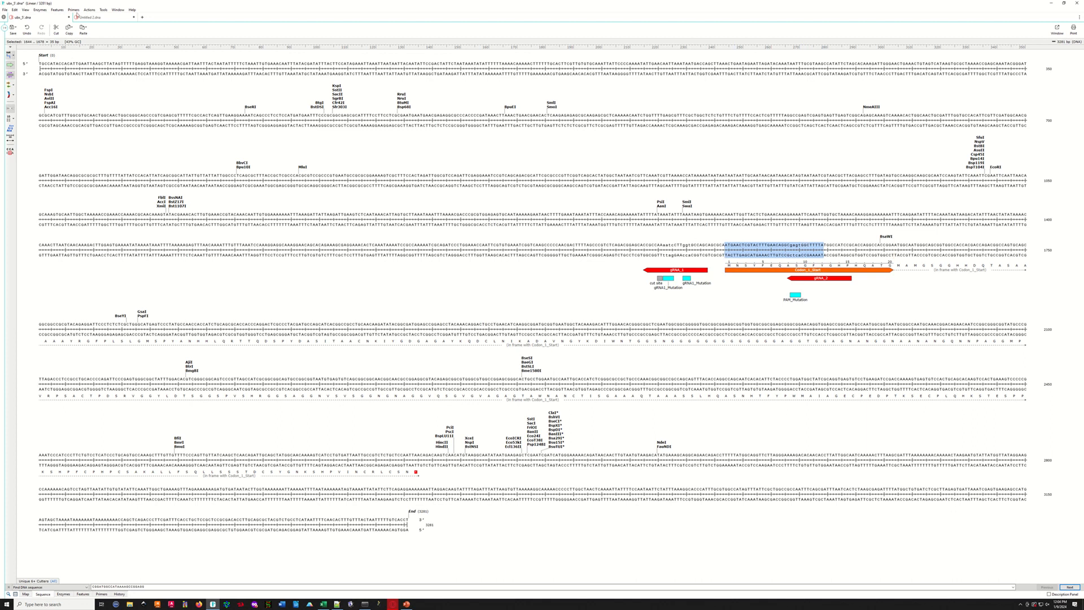
In the untitled sequence, add a top-strand primer using the copied start-codon bases extended with TGG at the 3′ end.
left_click(81, 17)
left_click(73, 10)
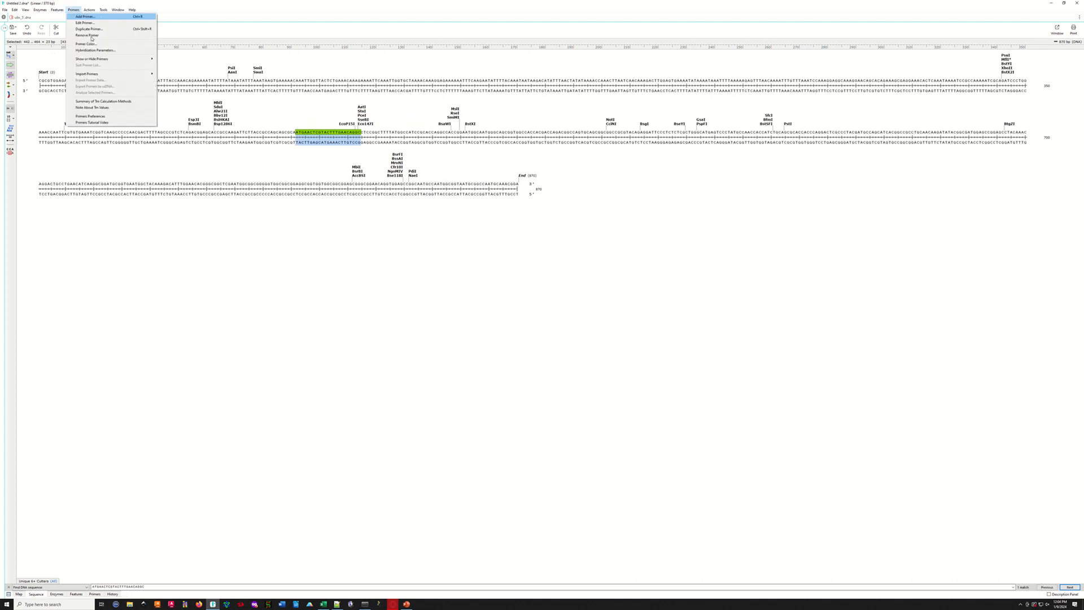
left_click(80, 18)
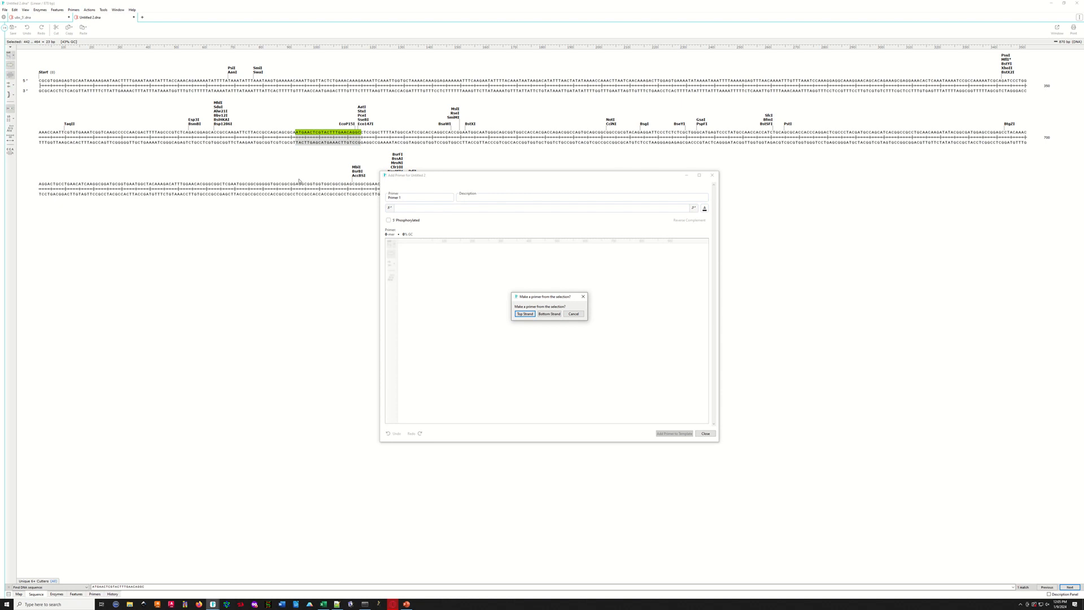
left_click(525, 314)
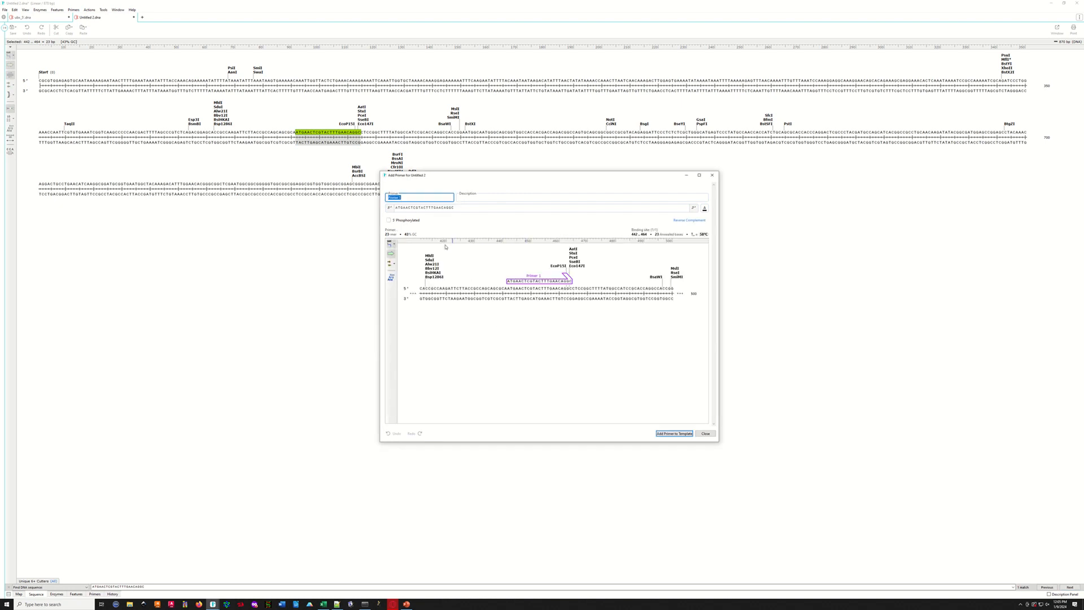
left_click(415, 208)
double_click(402, 207)
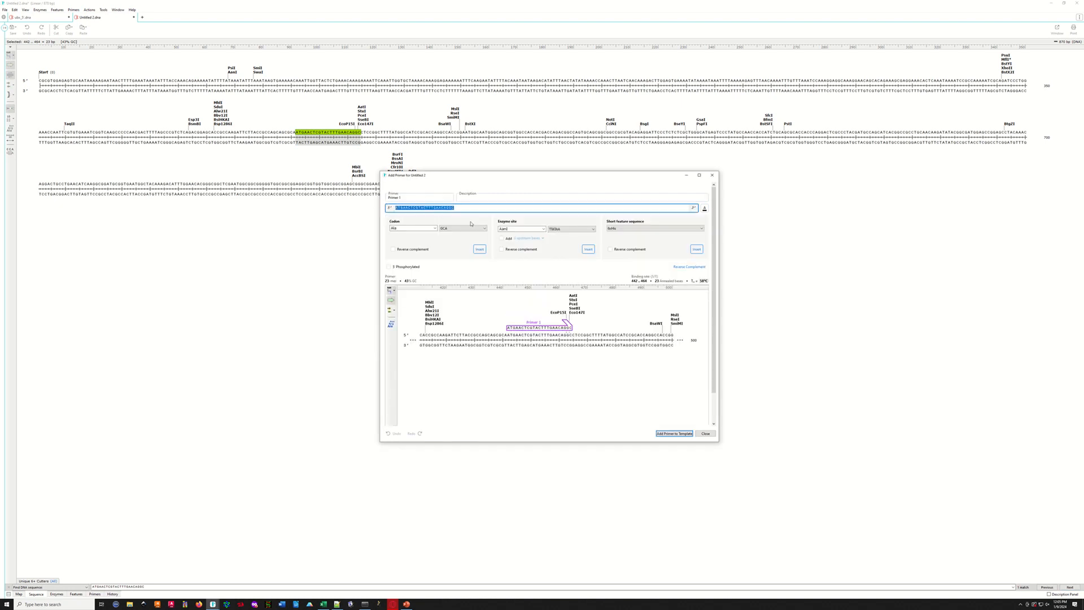
key("ctrl+v")
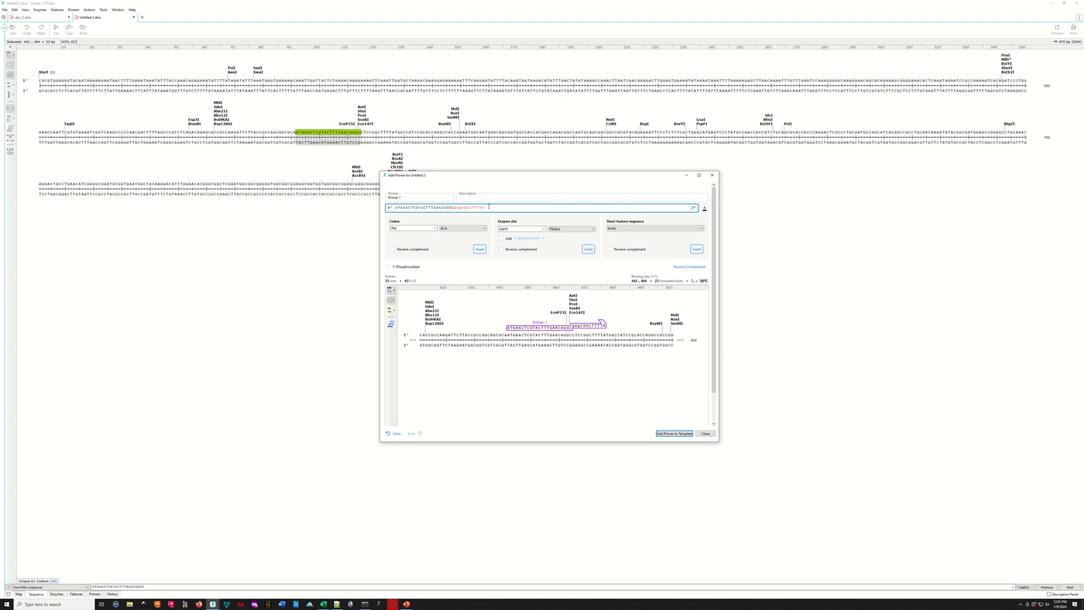
type("G")
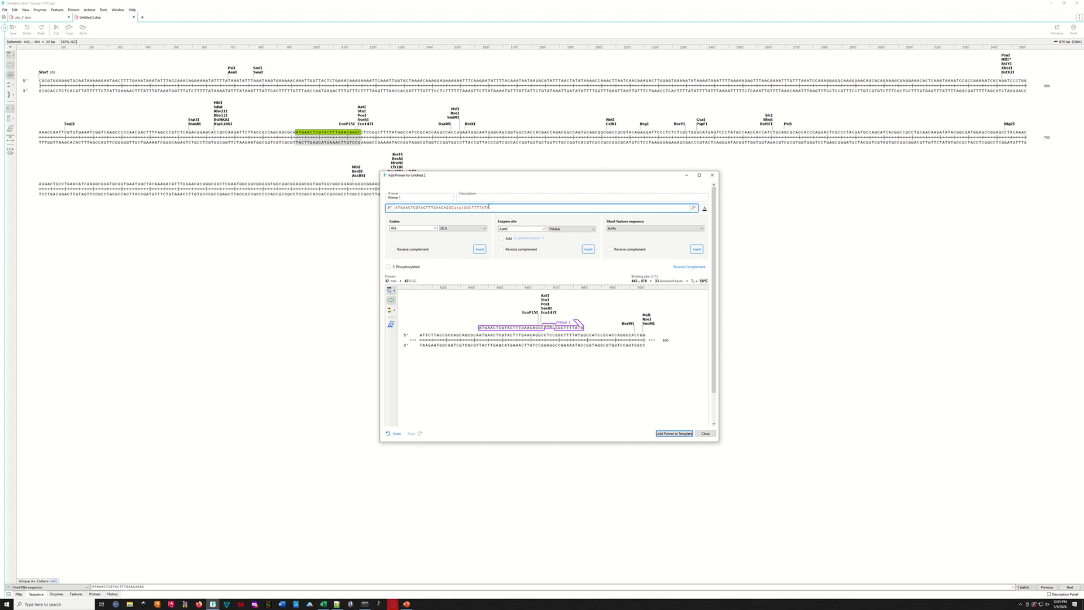
type("G")
left_click(680, 433)
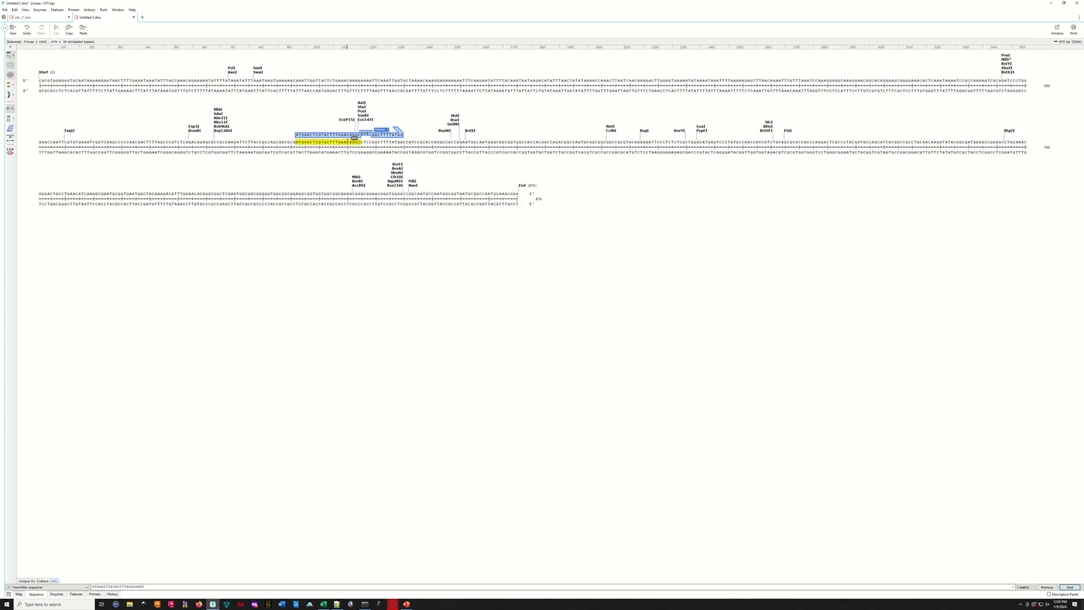
Inspect the details and binding site of the new primer over the start codon, and close them without changes.
double_click(352, 136)
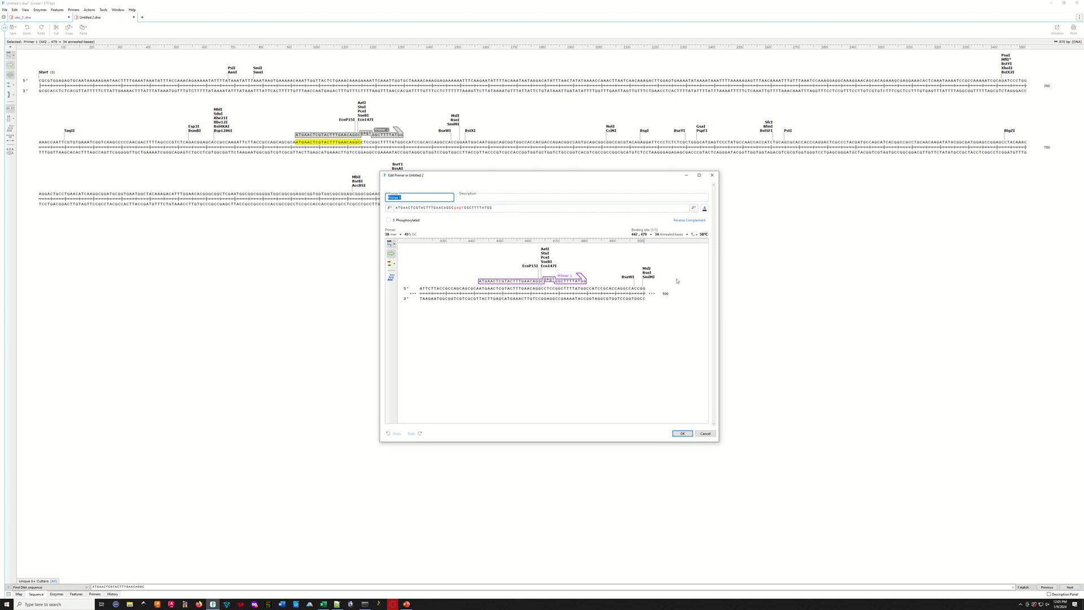
left_click(705, 433)
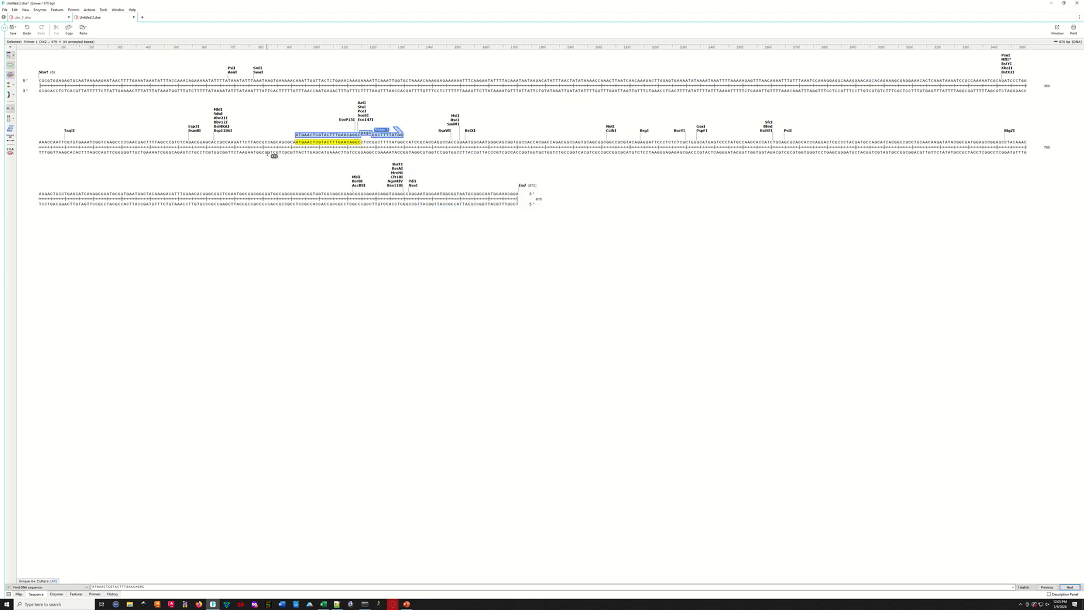
left_click(281, 146)
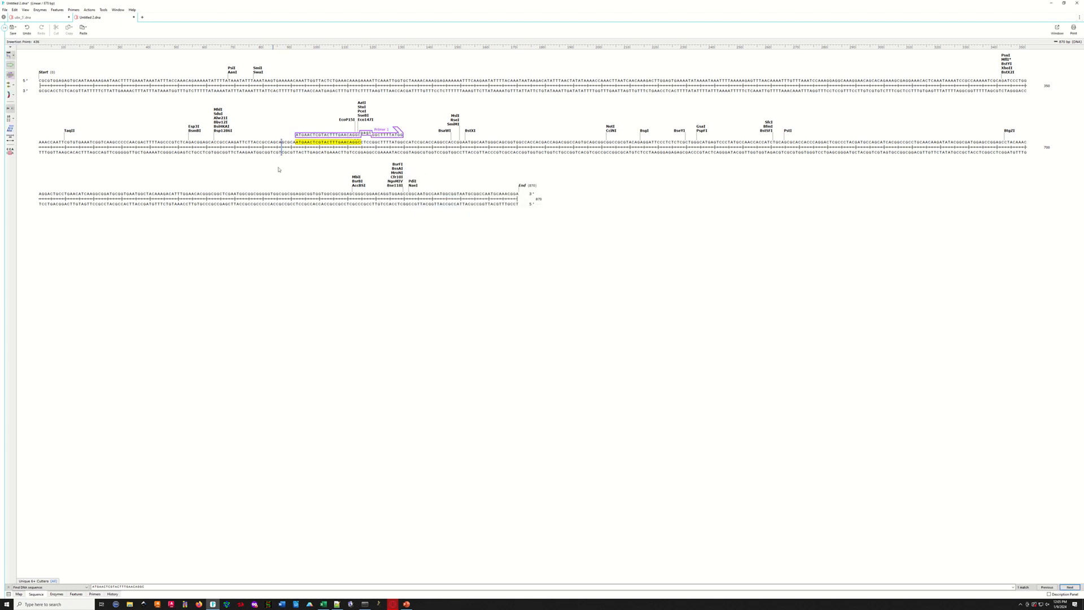
In the annotated Ubx file, select bases 1615 to 1643, from the gRNA_1 site up to the start codon, and copy them.
left_click(35, 18)
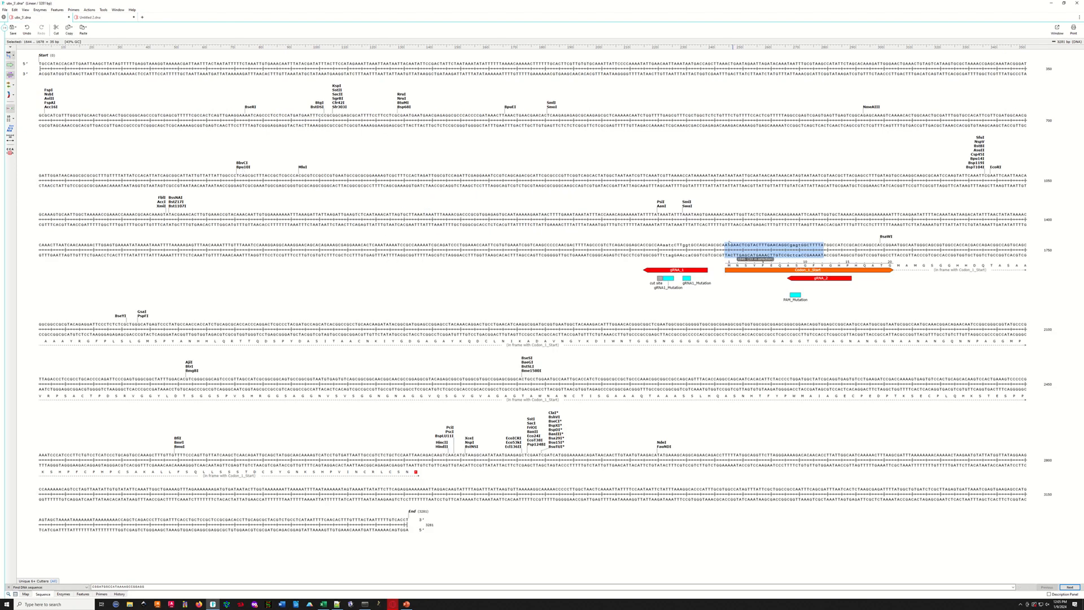
left_click_drag(720, 246, 643, 263)
key("ctrl+c")
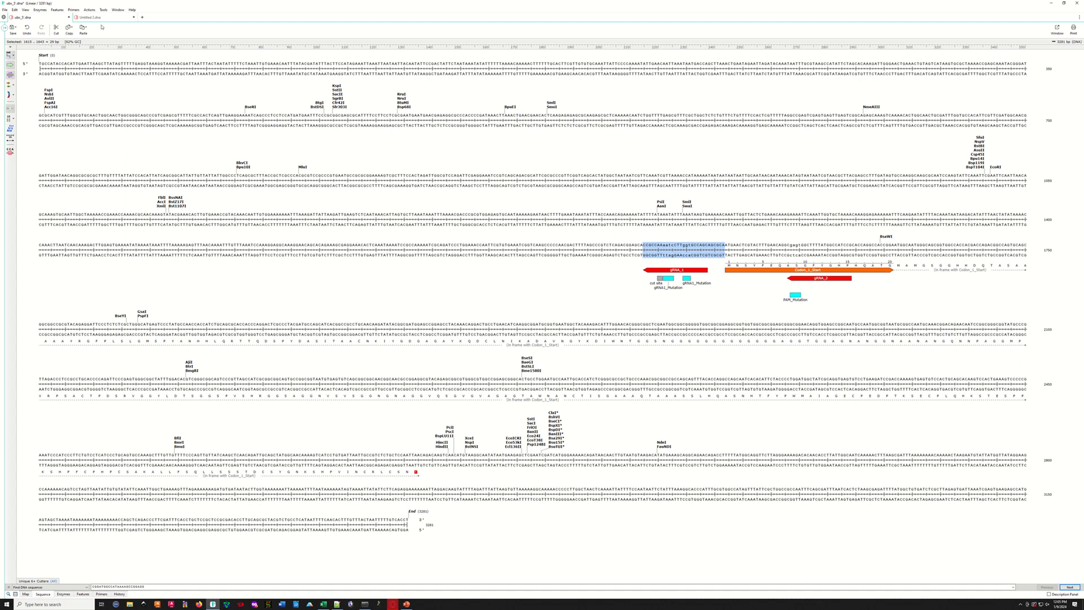
Start a second primer in the untitled sequence with the copied gRNA_1 region bases as its sequence.
left_click(104, 19)
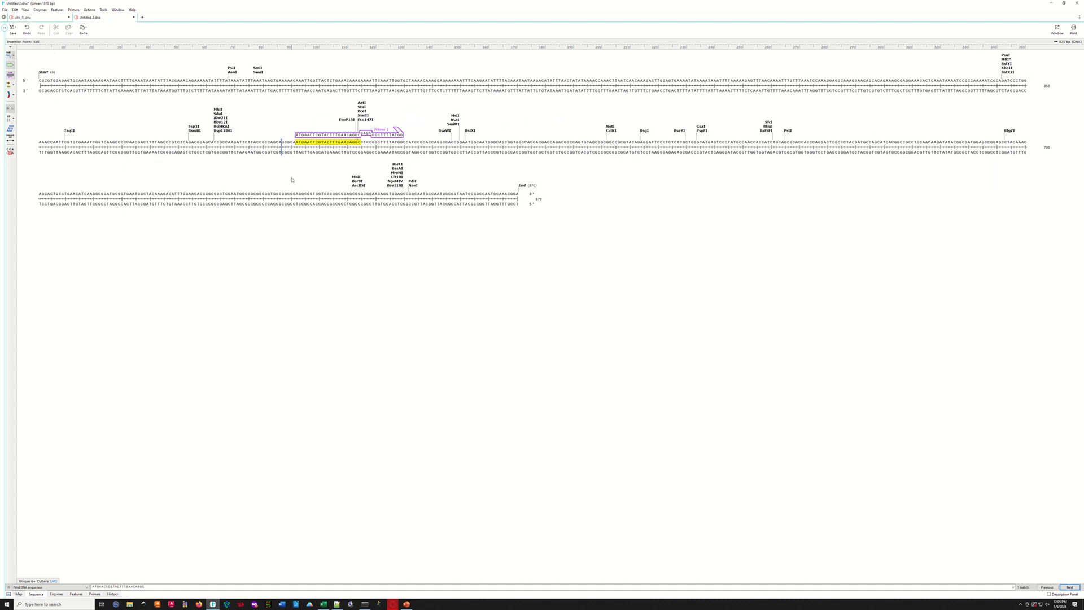
key("ctrl+f")
left_click(73, 10)
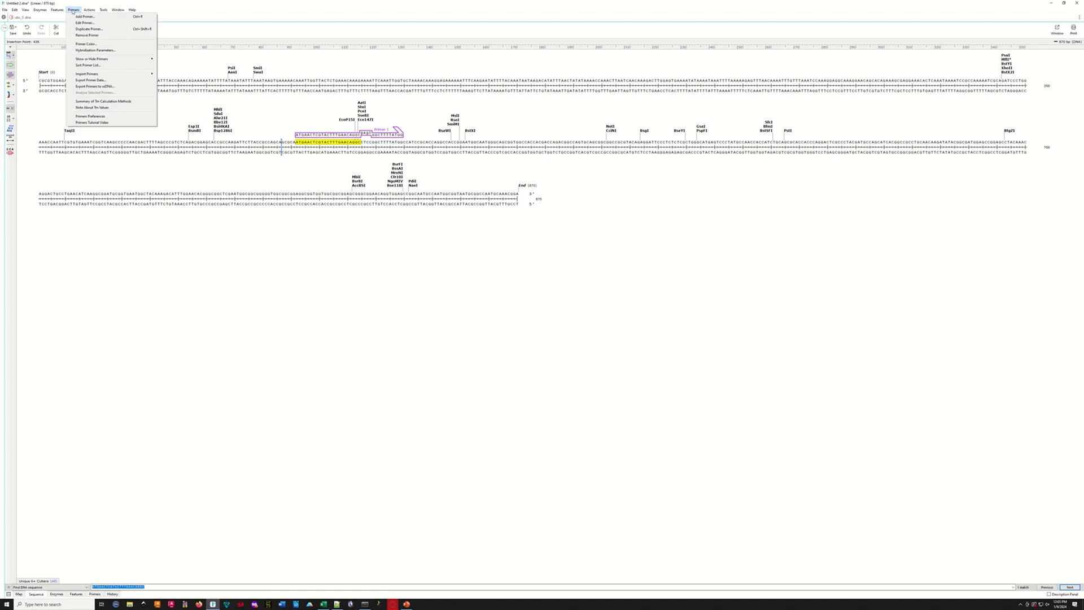
left_click(73, 10)
left_click(73, 11)
left_click(85, 16)
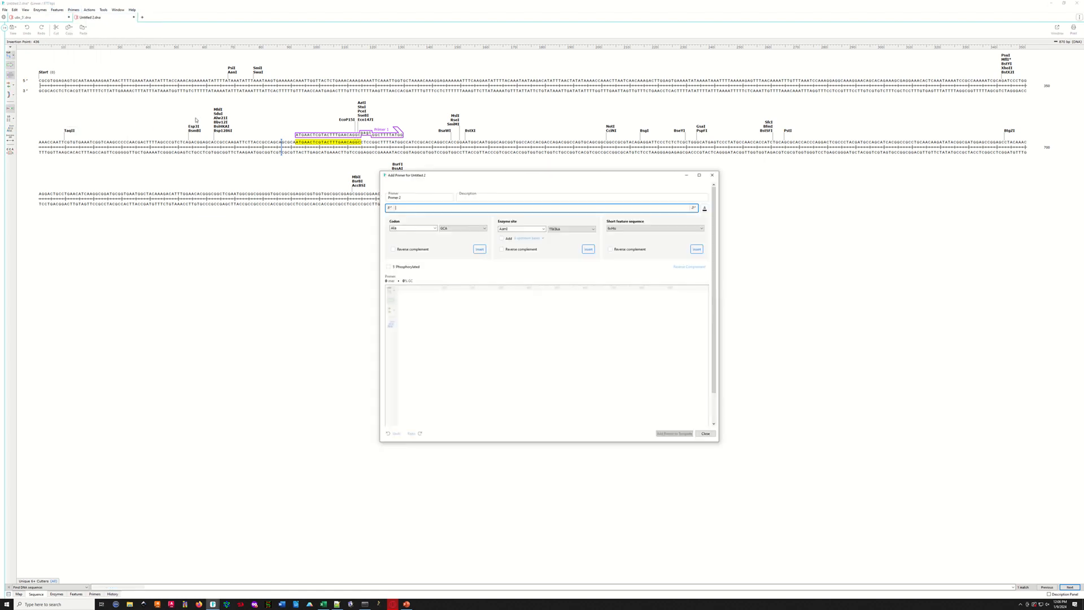
key("ctrl+v")
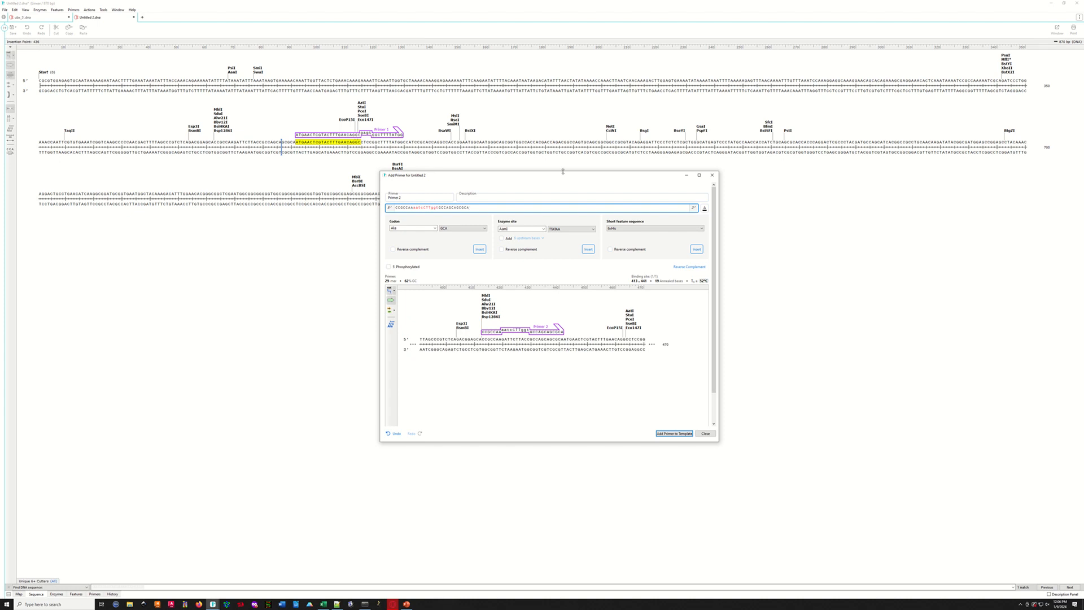
Try extending the second primer's 5′ end with extra bases, remove them, and add the primer to the template.
left_click_drag(563, 179, 543, 251)
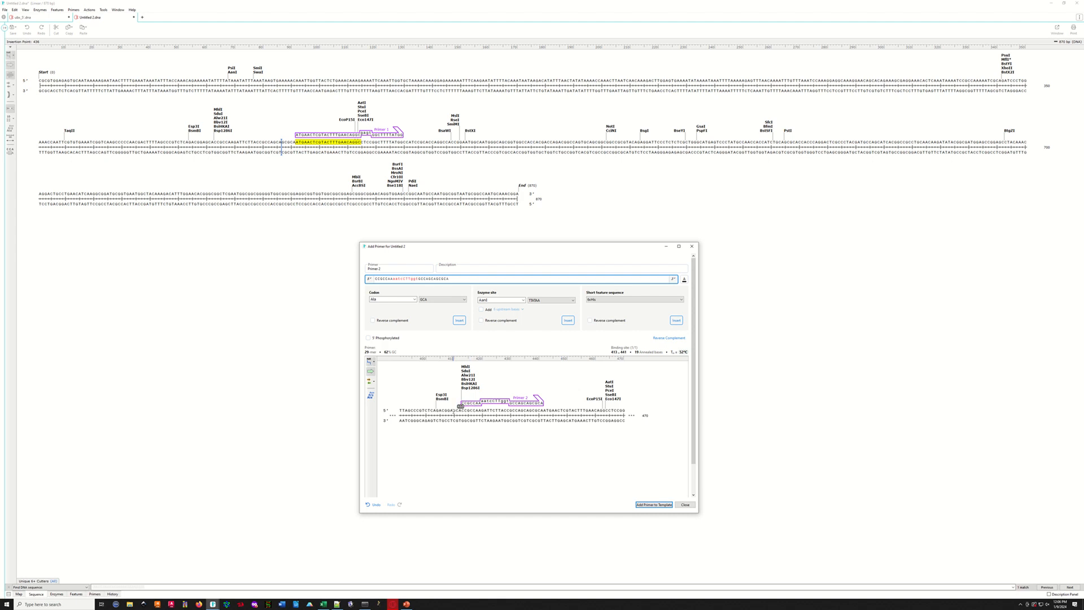
left_click_drag(453, 412, 462, 413)
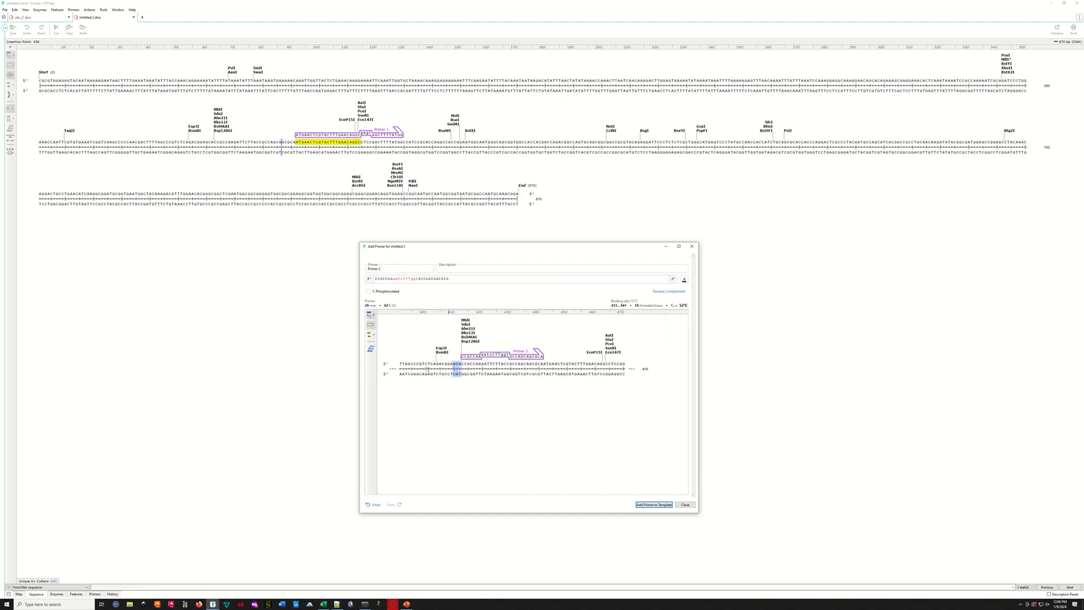
left_click(380, 278)
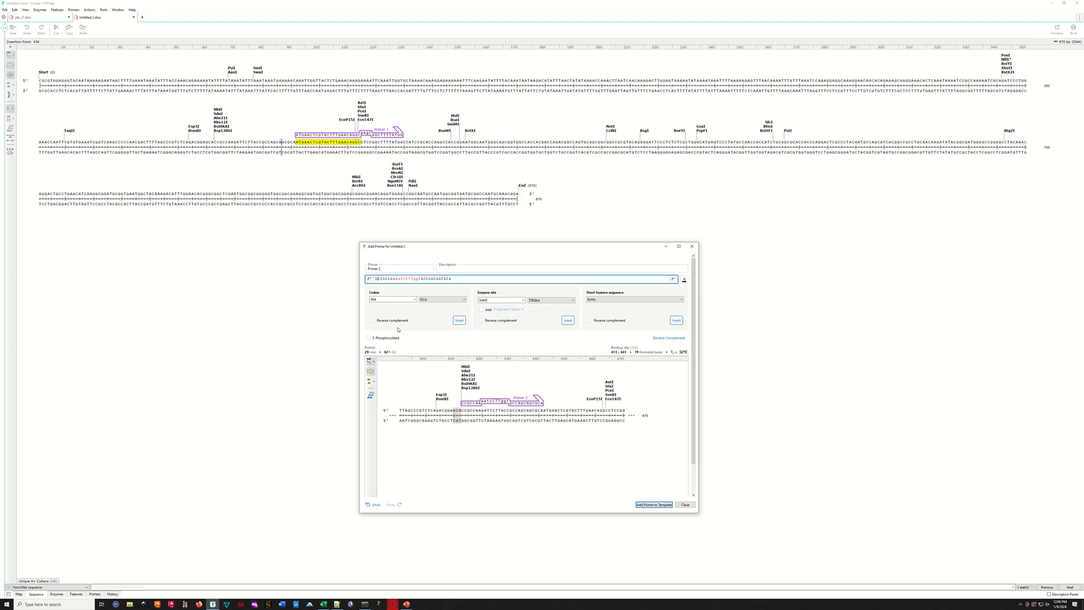
type("CC")
key("BackSpace")
key("BackSpace")
left_click(654, 504)
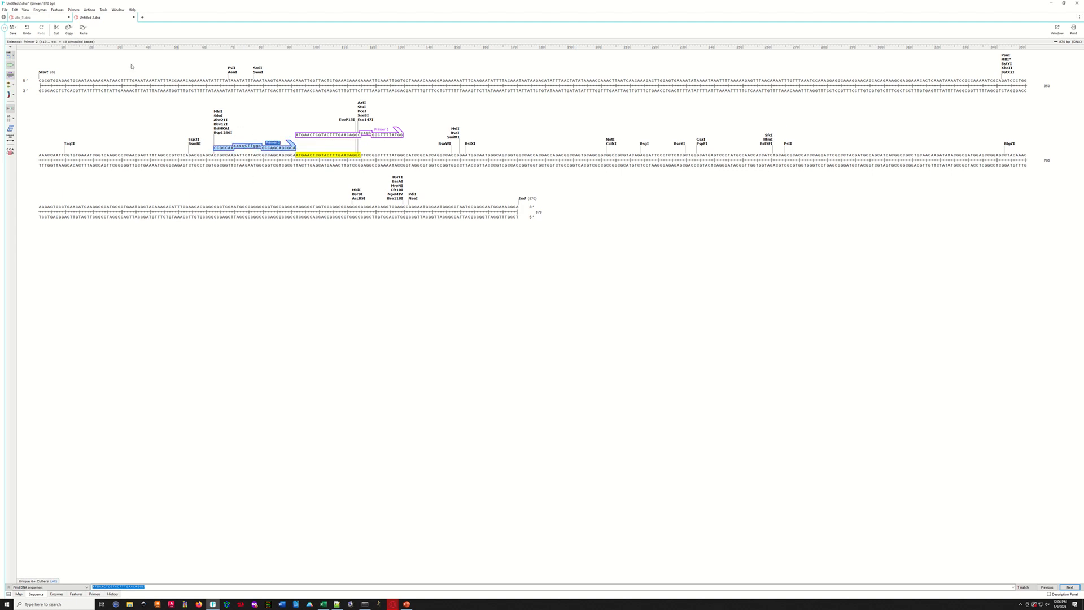
Delete the second primer upstream of the start codon from the untitled sequence.
left_click(278, 150)
mouse_move(279, 151)
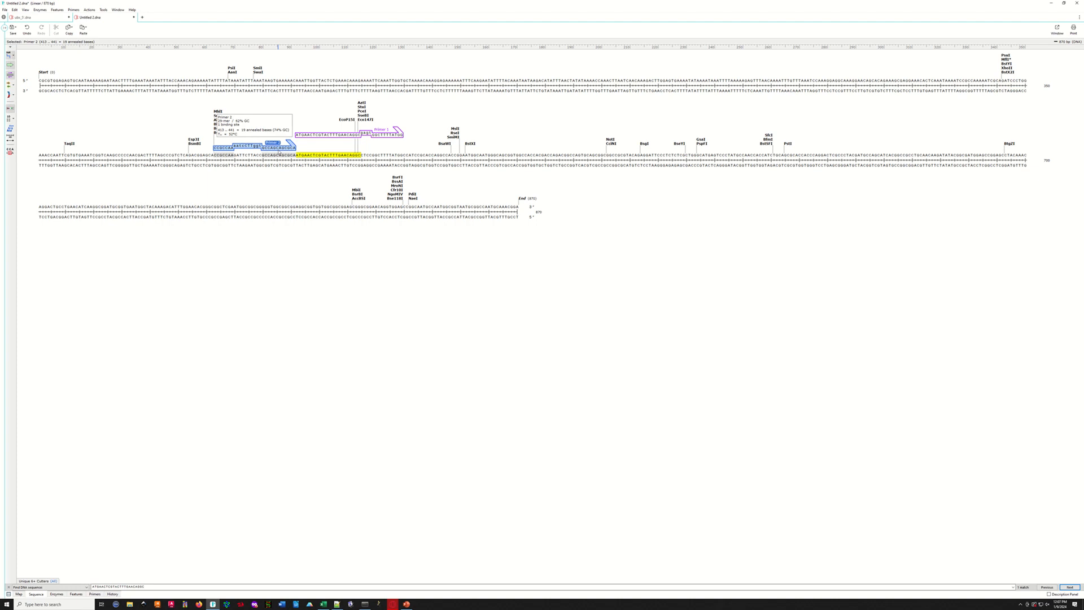
key("Delete")
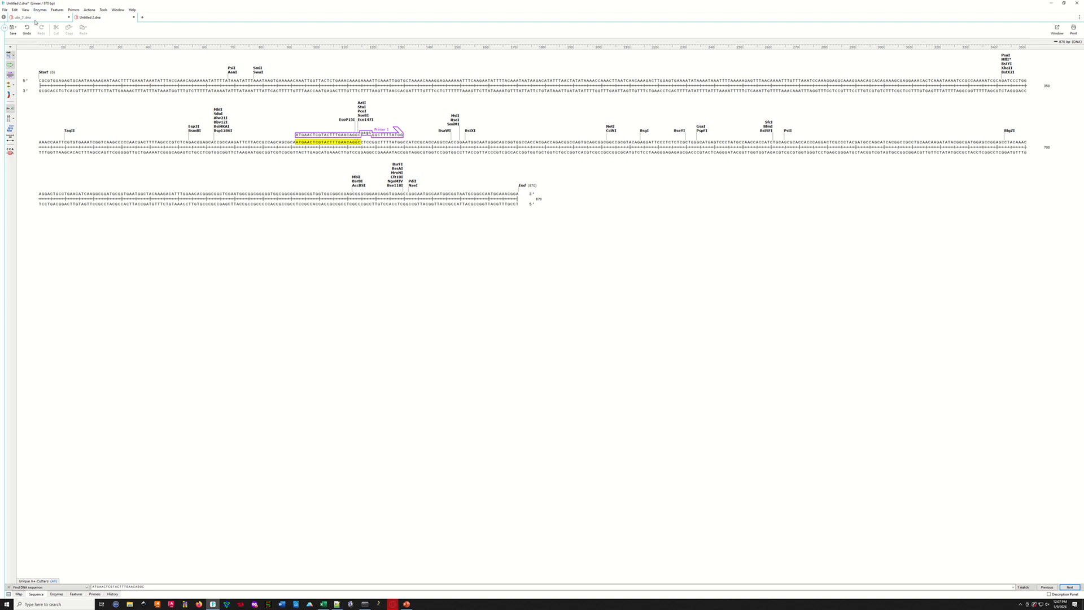
Return to the annotated Ubx file and open the options for the selected bases upstream of the start codon.
left_click(33, 17)
right_click(699, 253)
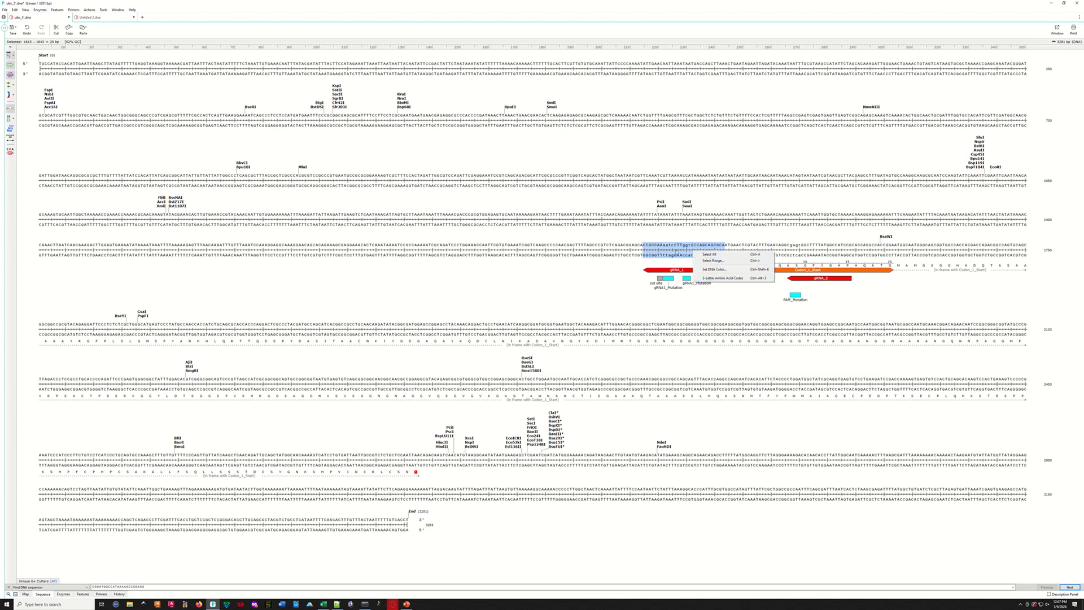
left_click(15, 10)
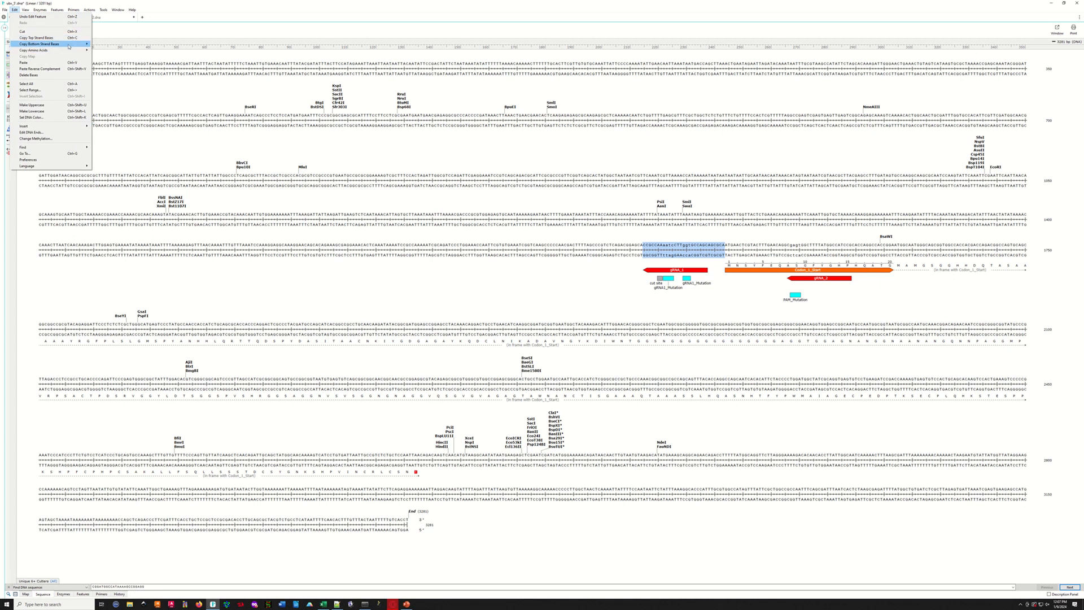
mouse_move(73, 43)
left_click(136, 44)
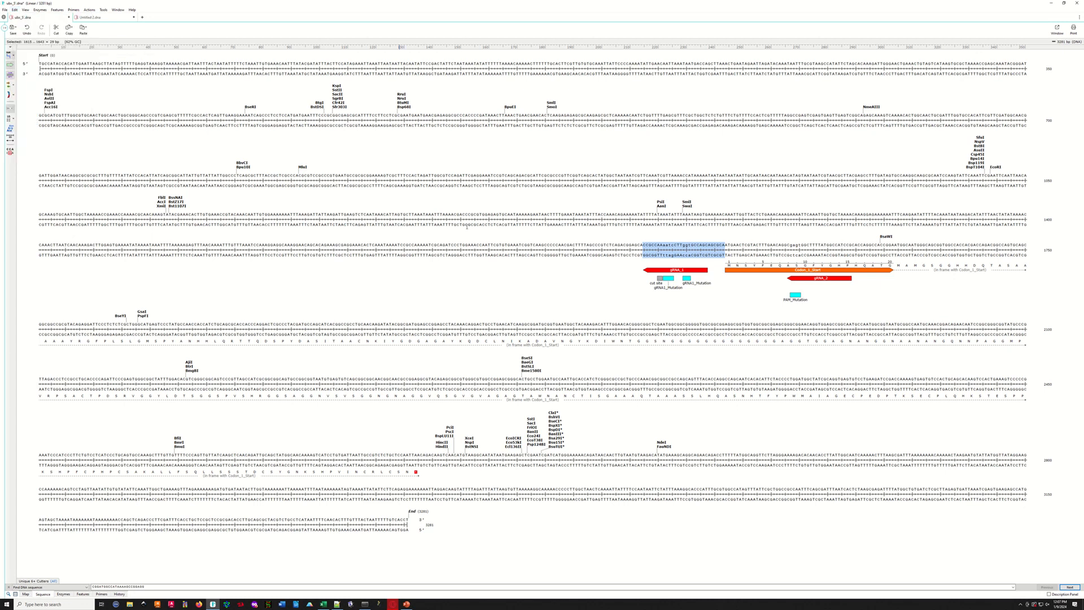
left_click(102, 18)
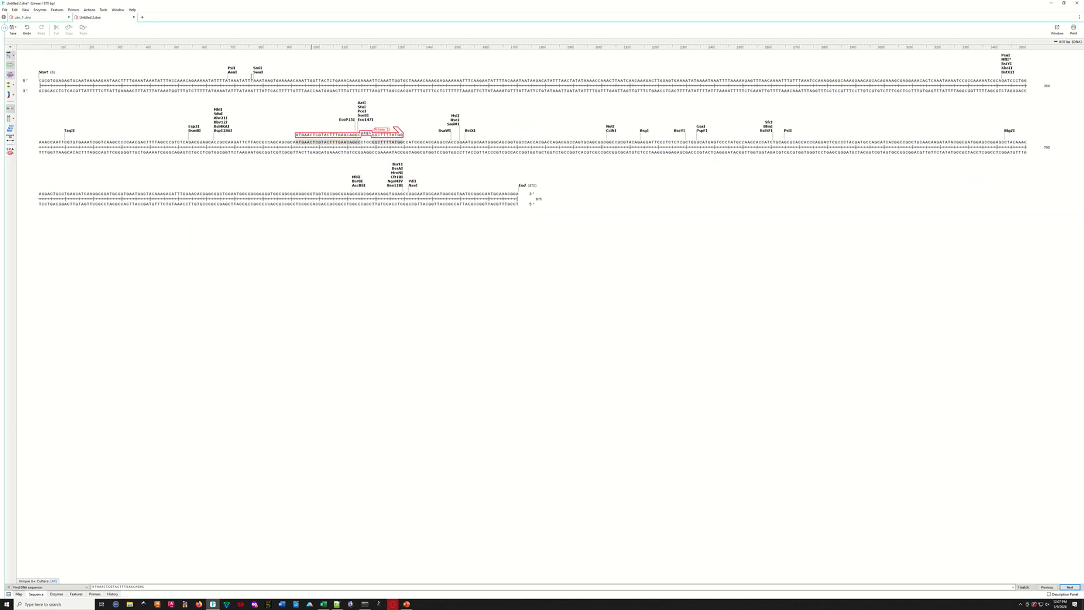
left_click(59, 10)
left_click(82, 17)
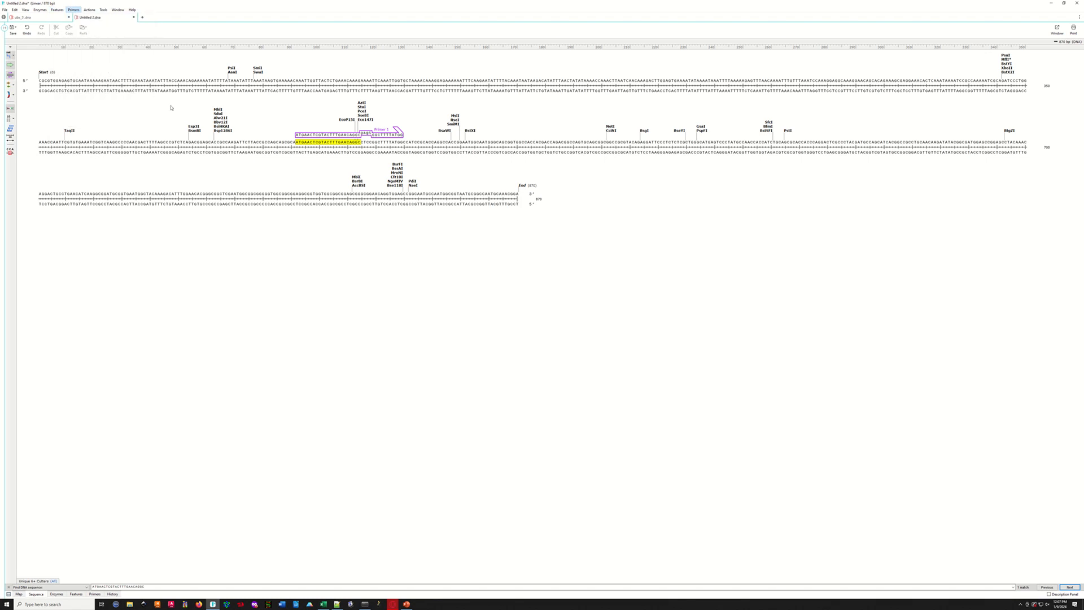
key("ctrl+v")
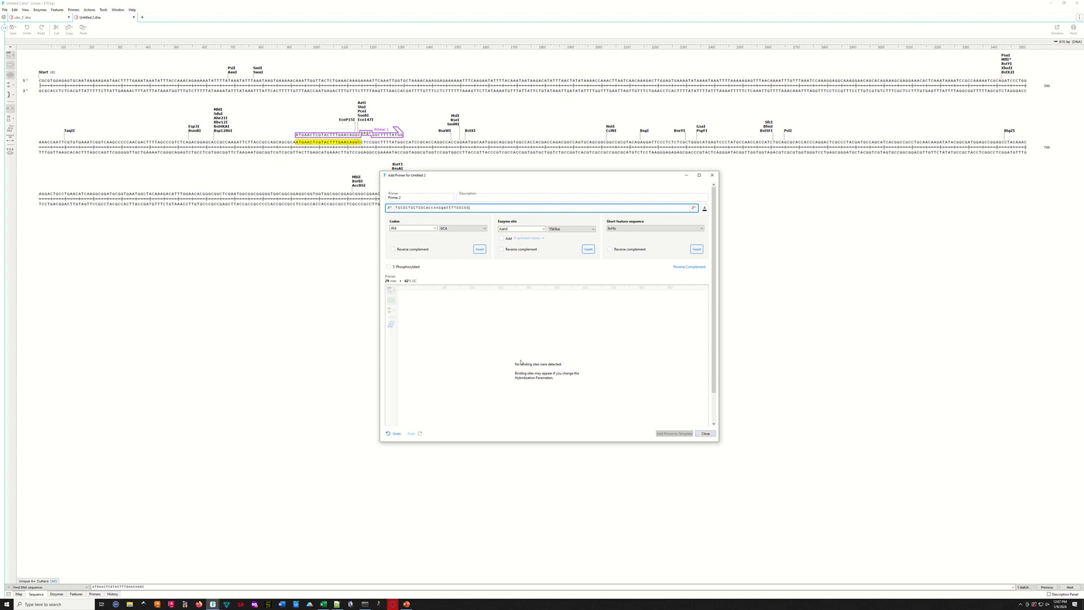
left_click(705, 434)
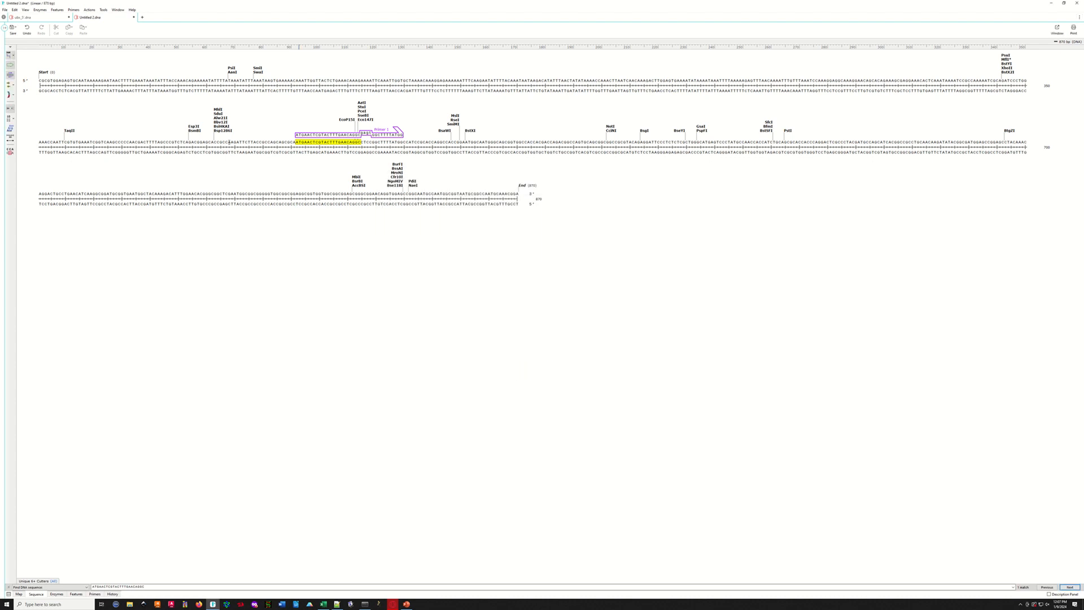
Select the 35 bases directly upstream of the start codon in the 3281 bp sequence and copy their bottom strand 5' to 3'.
left_click(23, 18)
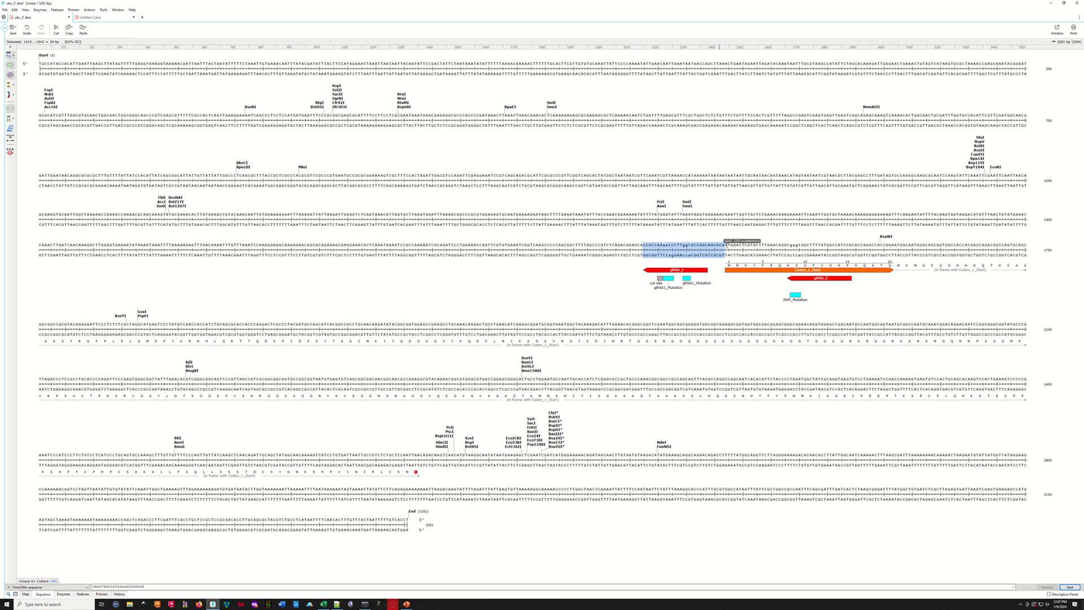
left_click_drag(724, 241, 626, 248)
left_click(14, 10)
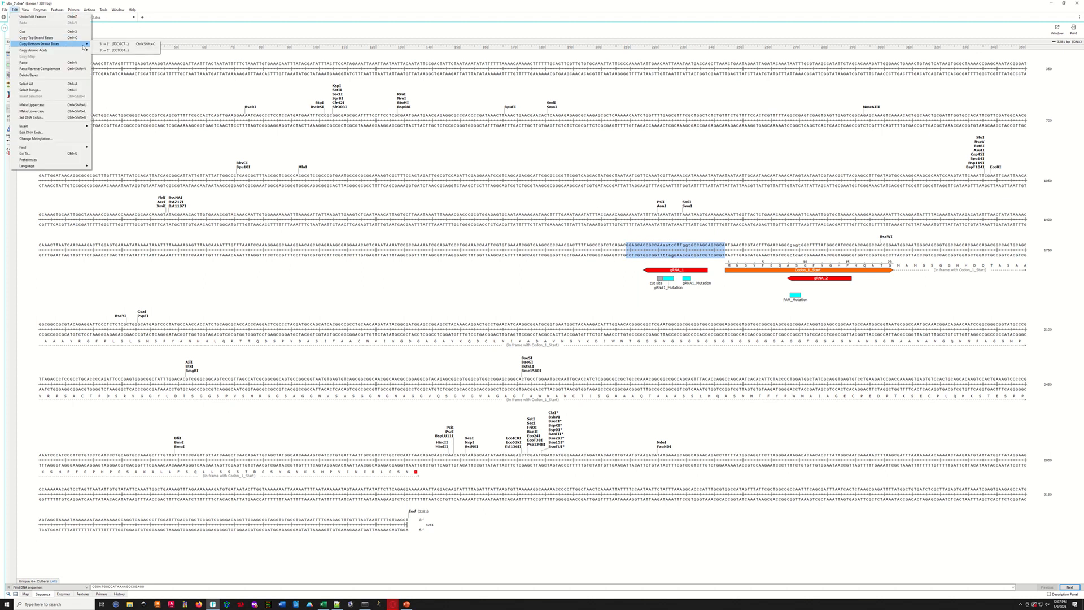
left_click(107, 44)
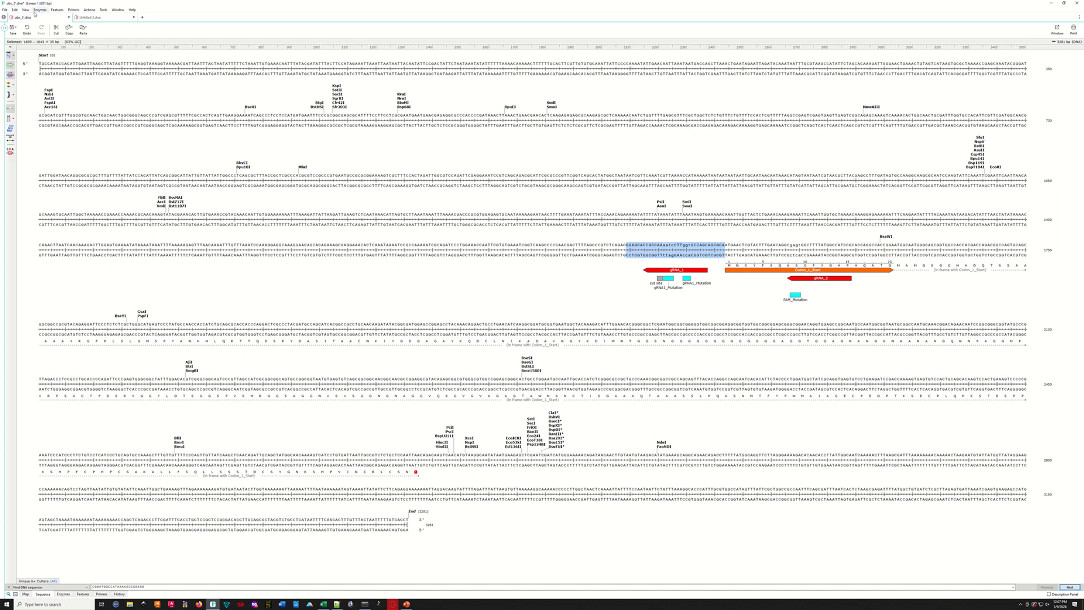
Start a new primer in Untitled 2.dna from the copied sequence and trim three bases off its 3' end.
left_click(102, 21)
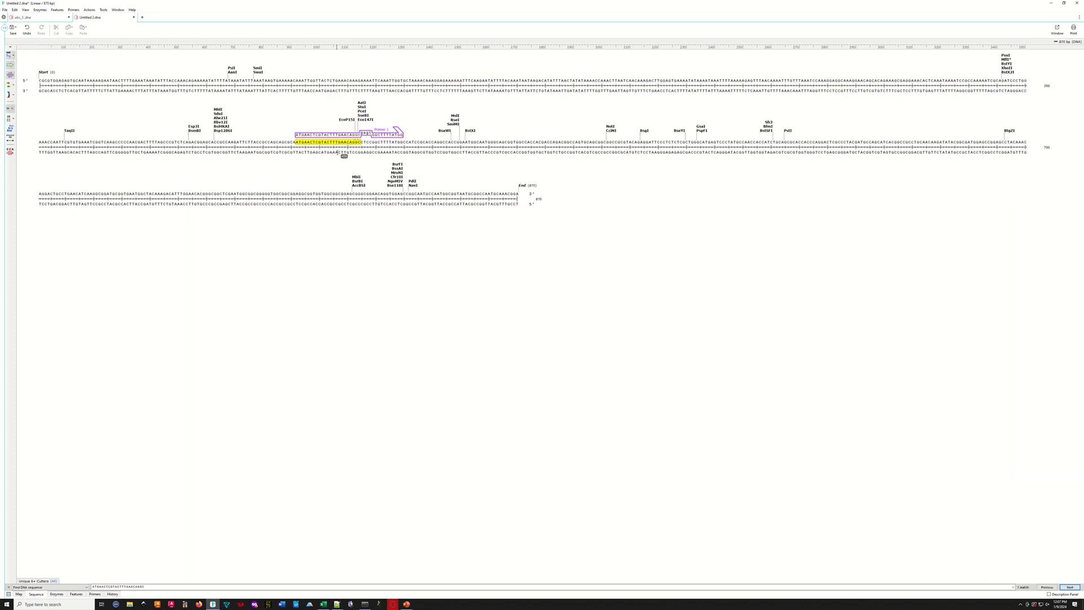
left_click(73, 10)
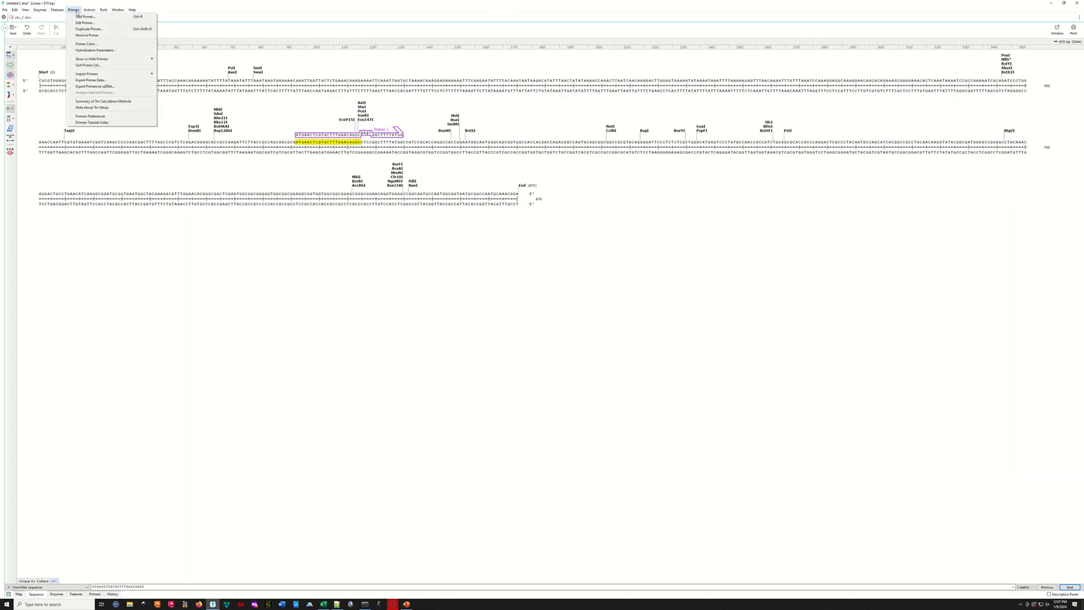
left_click(84, 17)
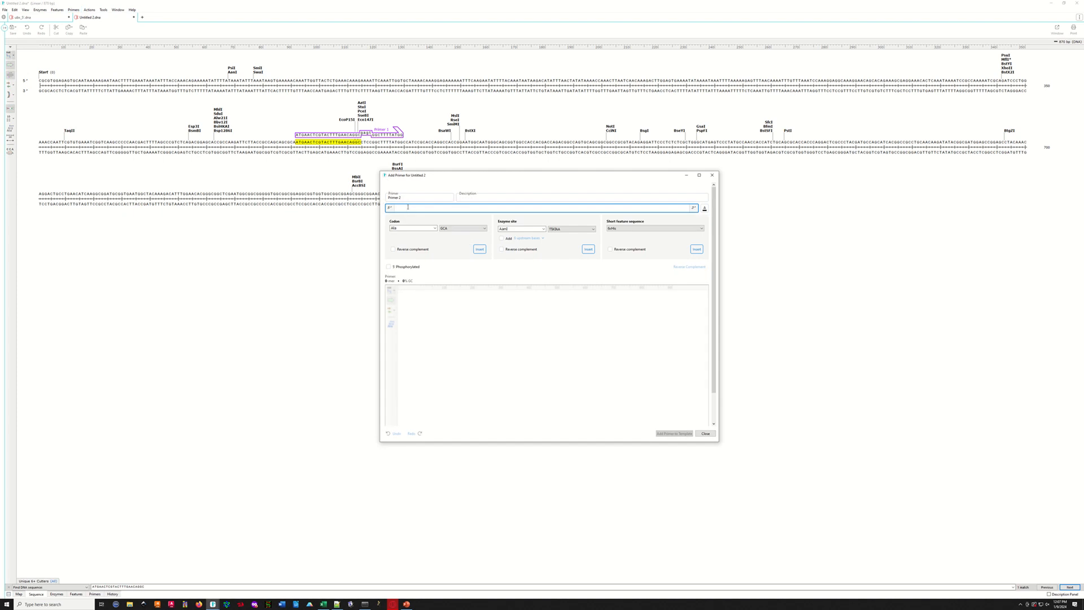
key("ctrl+v")
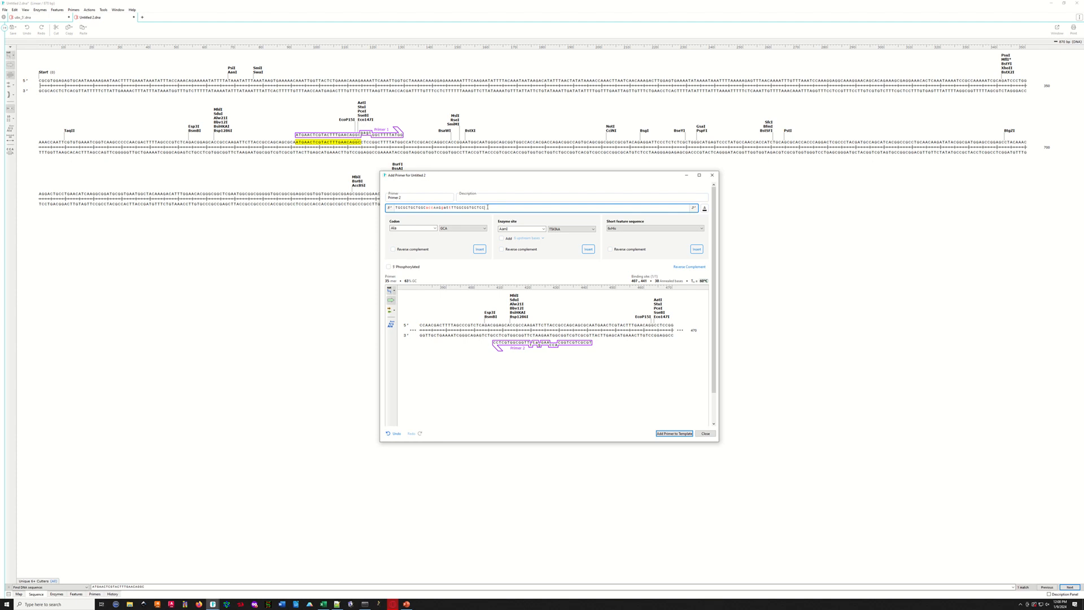
key("BackSpace")
key("BackSpace")
key("BackSpace")
left_click(480, 208)
Name the new primer 5'_Arm_R and add it to the template.
left_click(407, 198)
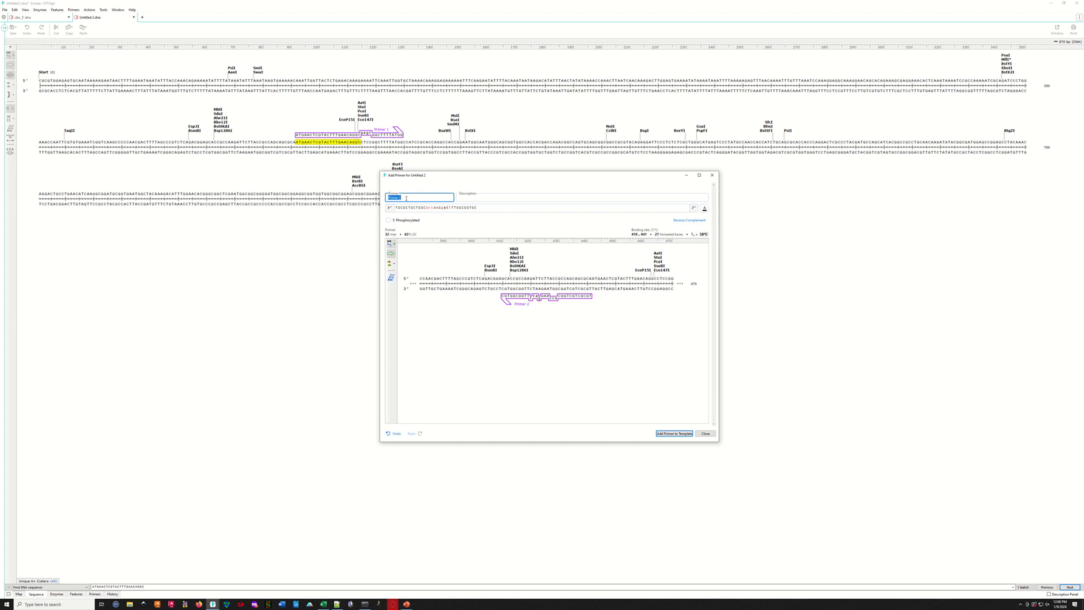
type("5'_Arm_R")
left_click(681, 435)
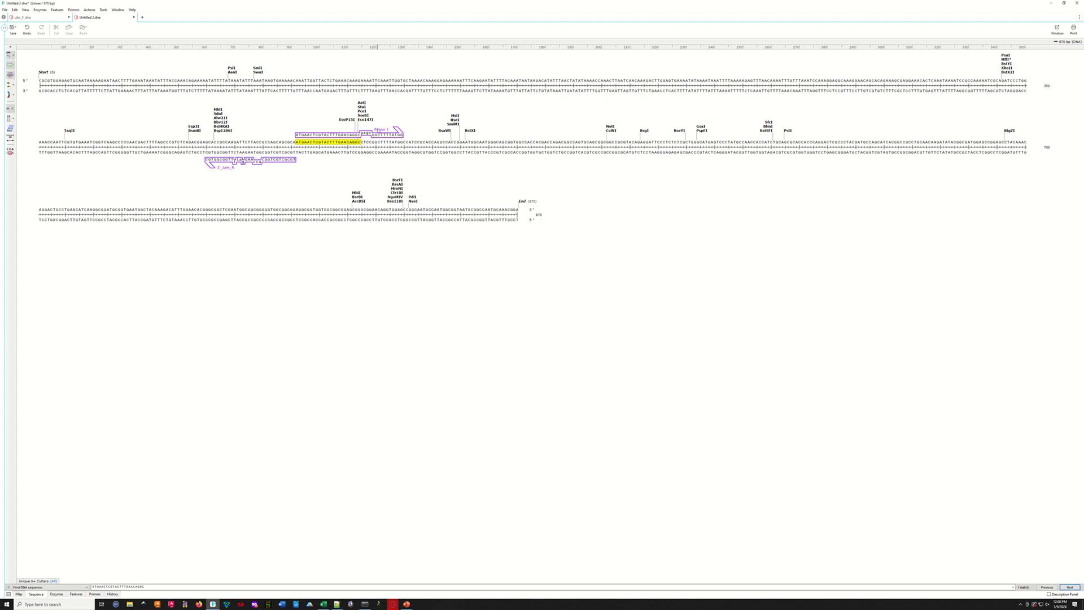
Rename the existing forward primer, Primer 1, as 3'_Arm_F.
double_click(384, 133)
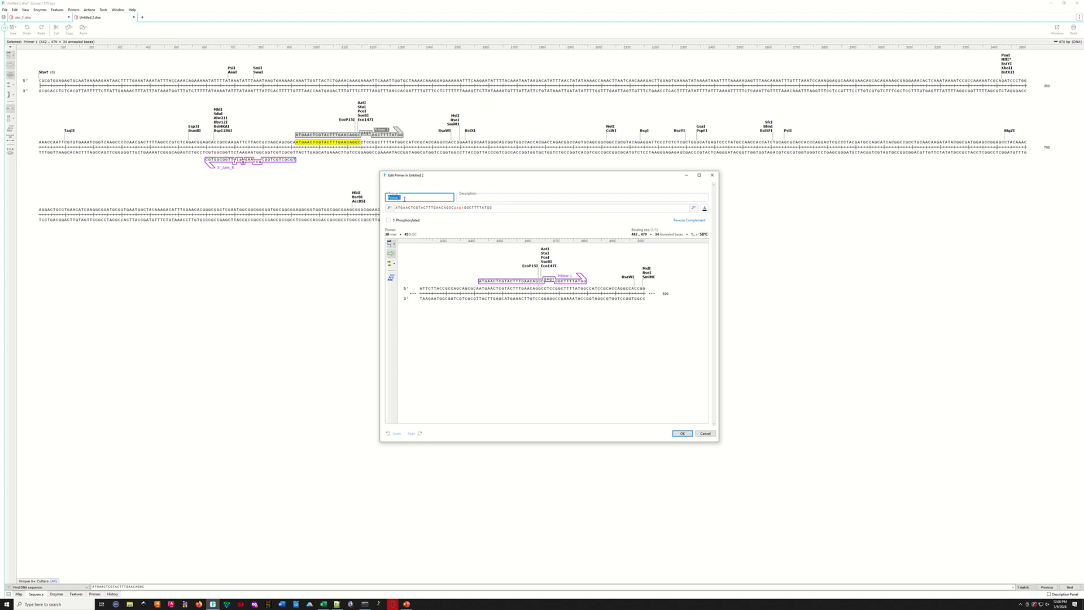
type("3'_Arm_F")
key("Return")
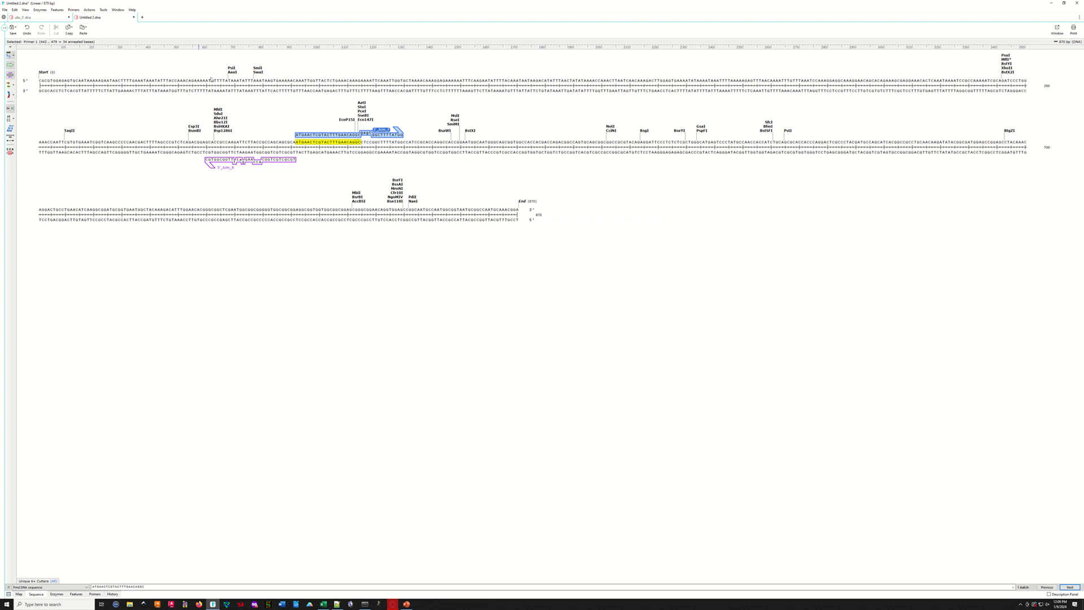
Import both arm primers from Untitled 2.dna into the 3281 bp sequence and review the imported 5'_Arm_R primer.
left_click(28, 19)
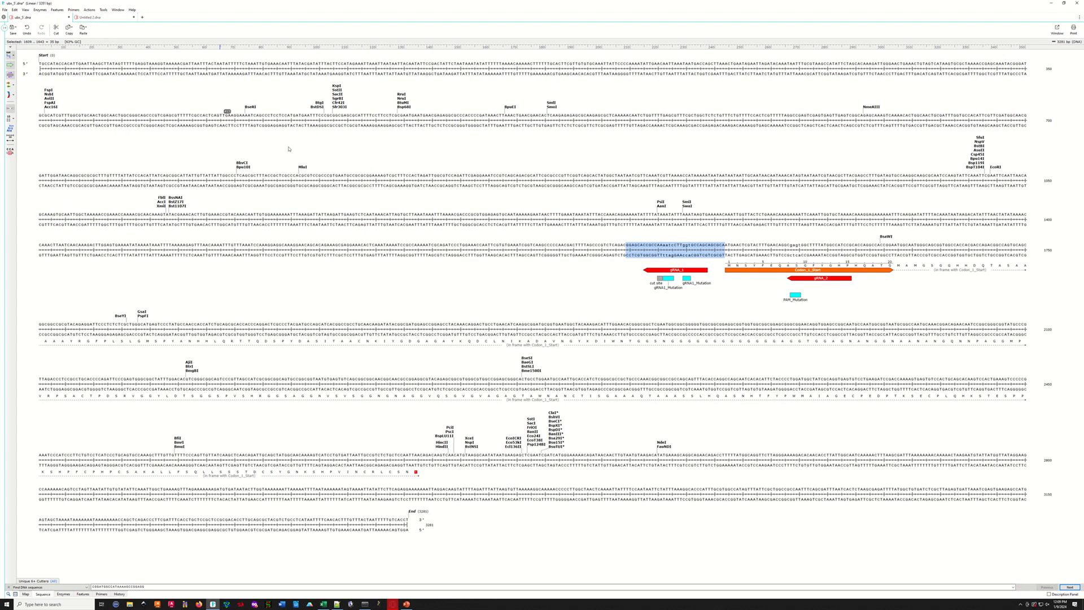
left_click(73, 9)
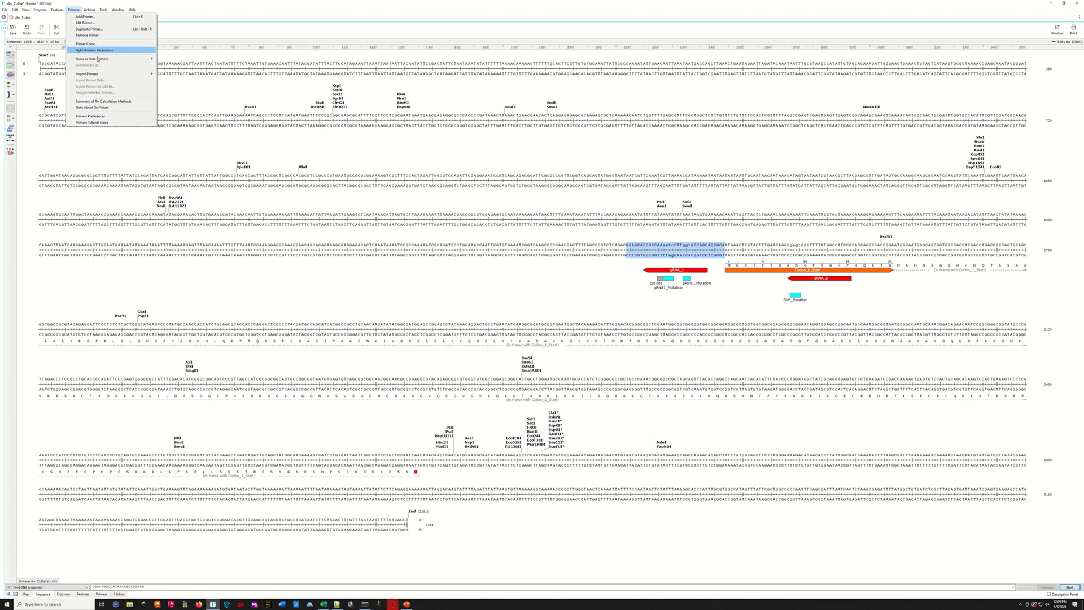
mouse_move(127, 74)
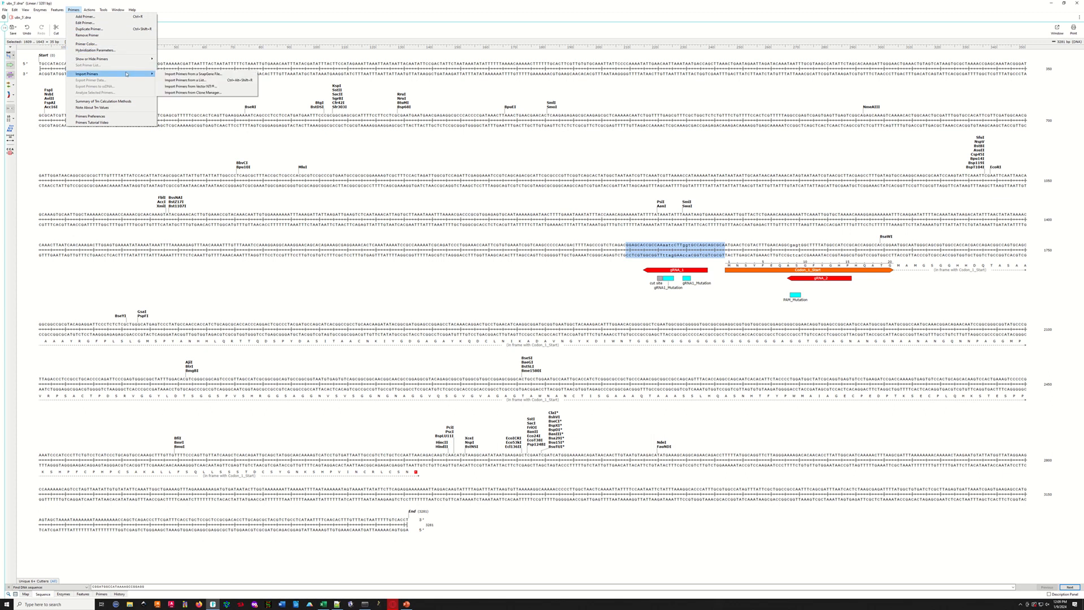
left_click(219, 75)
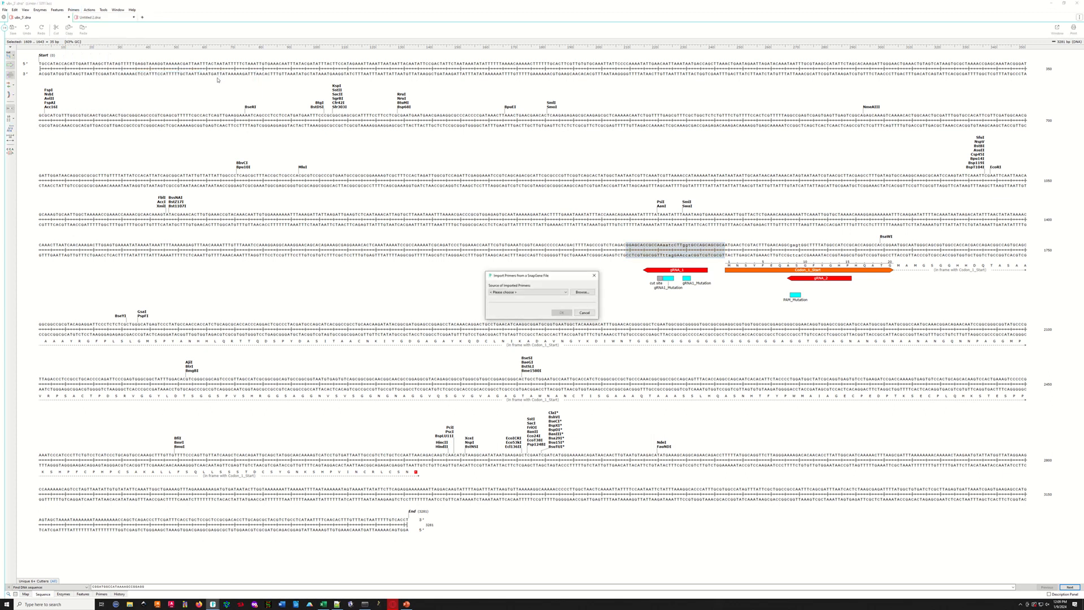
left_click(528, 292)
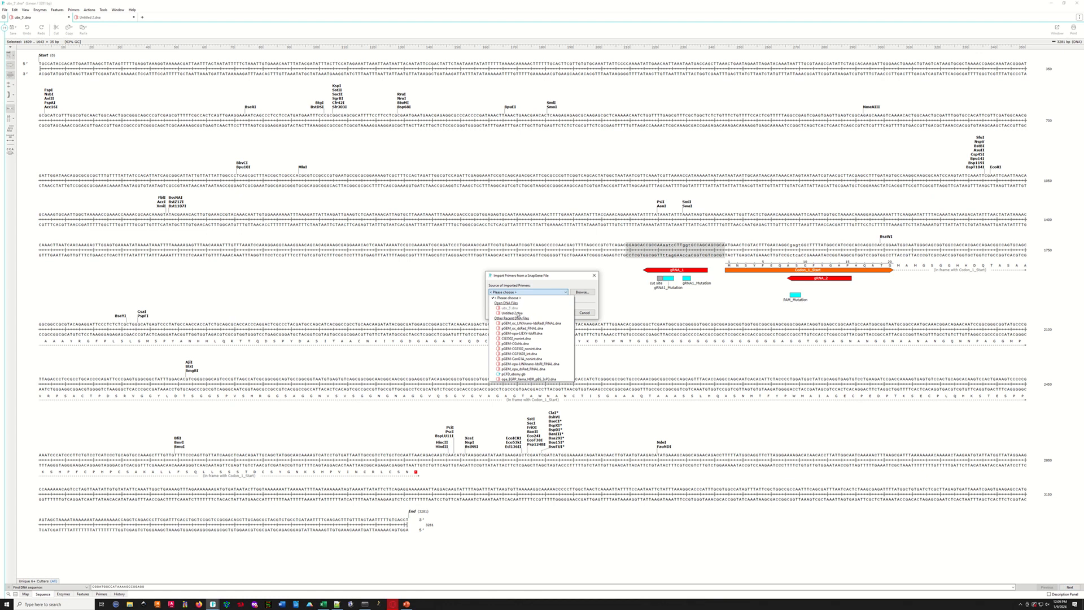
left_click(512, 312)
left_click(561, 312)
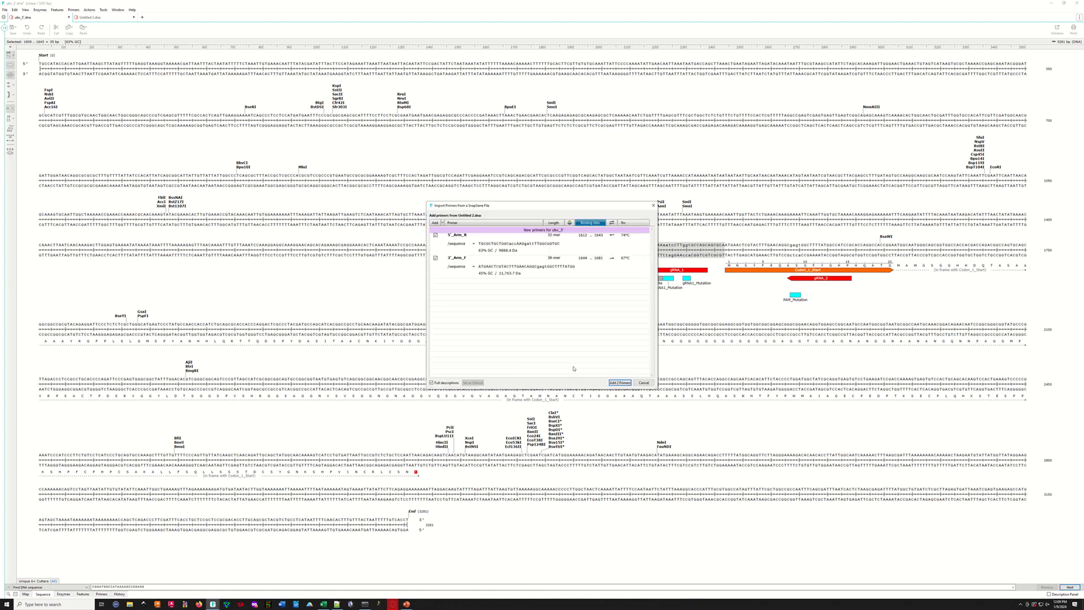
left_click(620, 382)
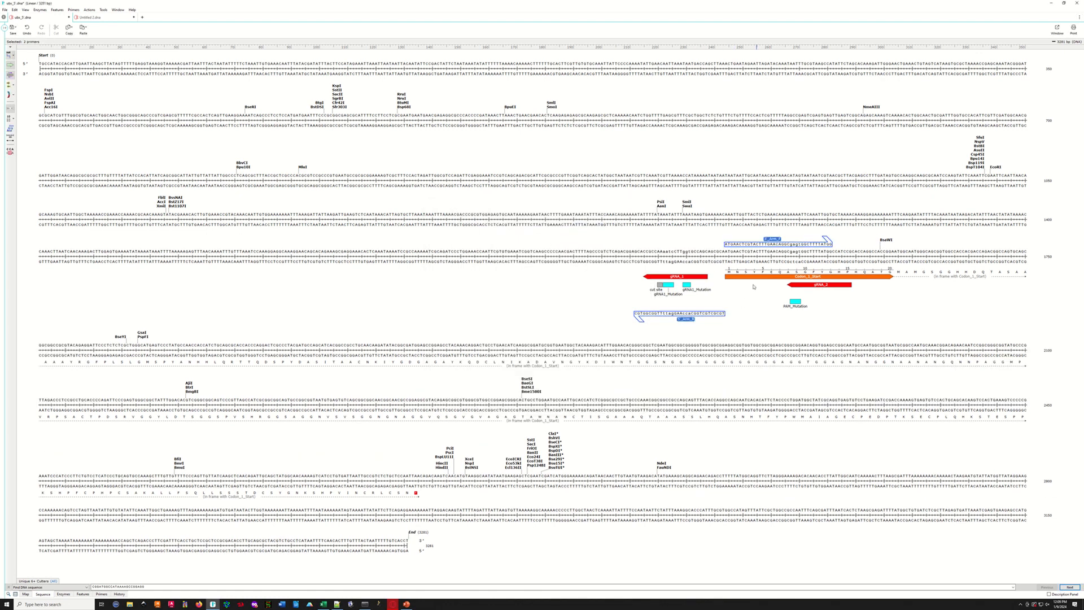
double_click(687, 319)
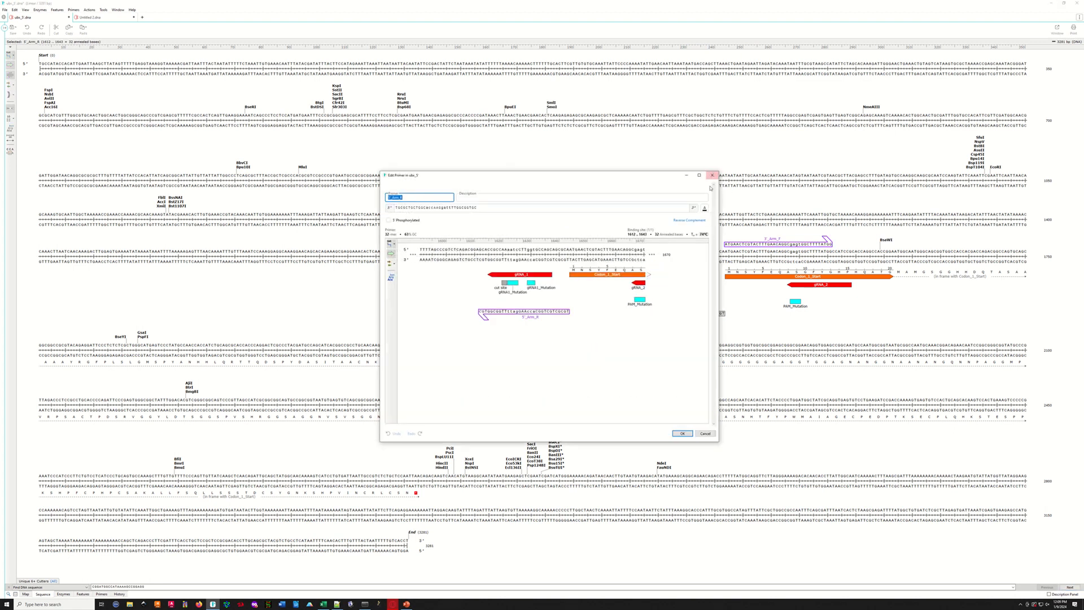
left_click(712, 175)
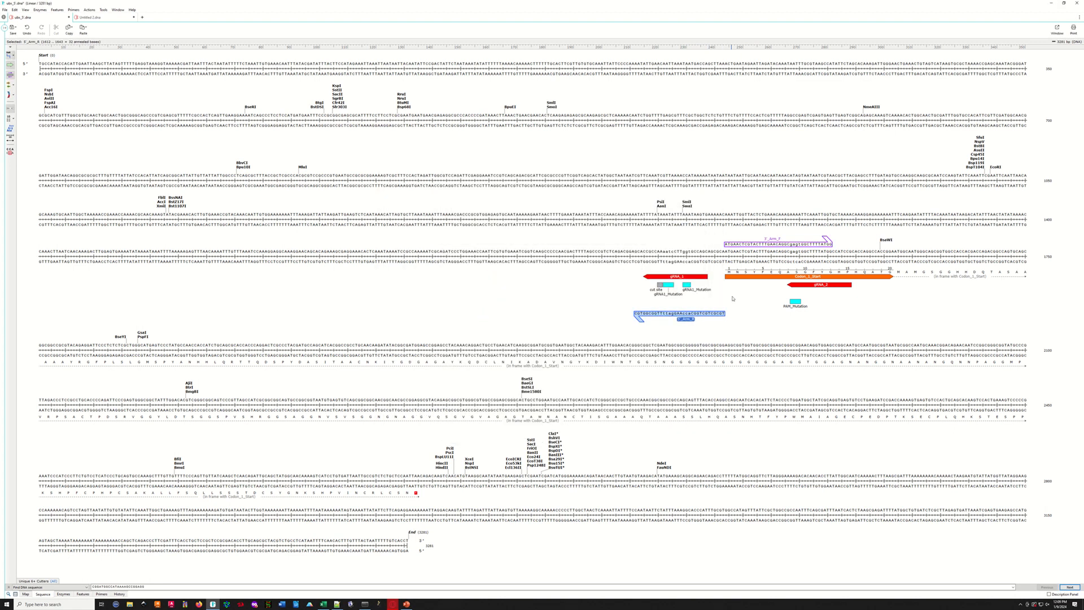
Measure off 1000 bp upstream of the start codon and select a 20-base forward primer site at 612–631.
left_click(726, 261)
left_click_drag(726, 261, 866, 121)
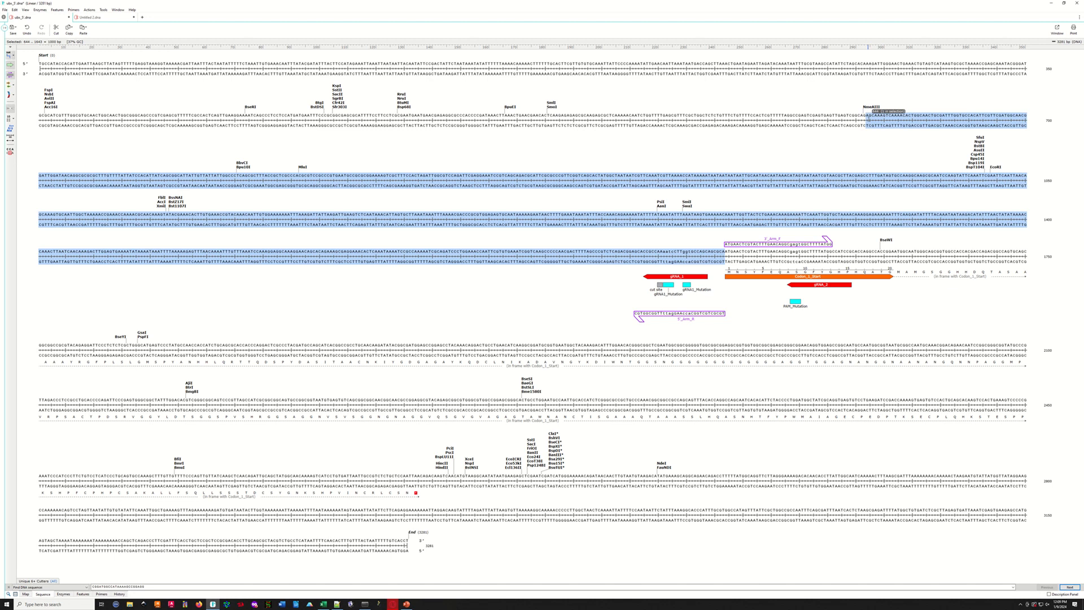
left_click(867, 116)
left_click_drag(867, 117, 809, 116)
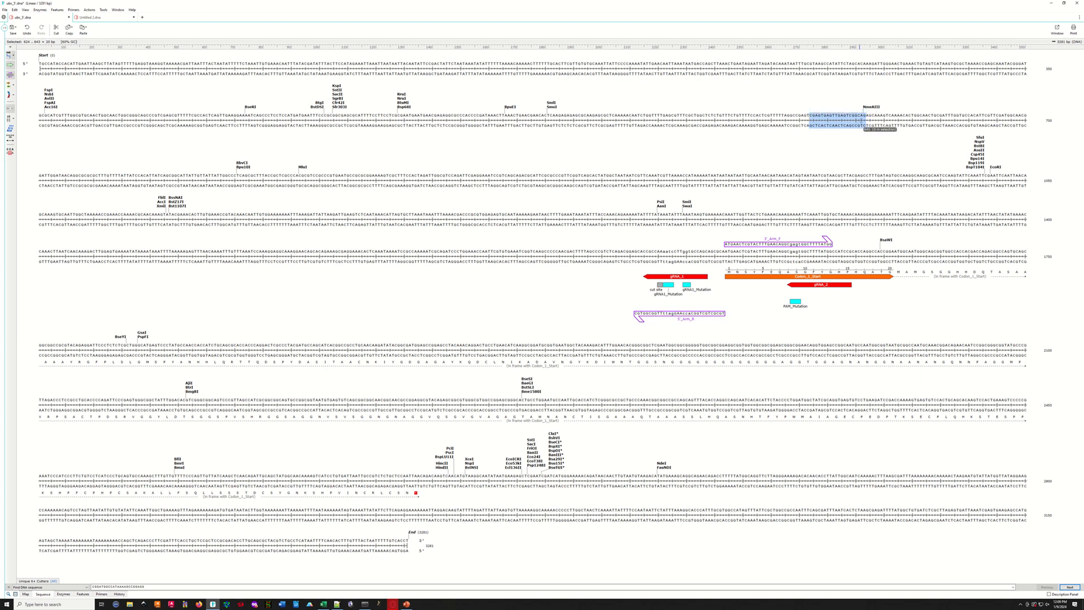
left_click_drag(860, 117, 804, 116)
mouse_move(774, 117)
left_mouse_down()
mouse_move(837, 116)
mouse_move(775, 121)
left_mouse_up()
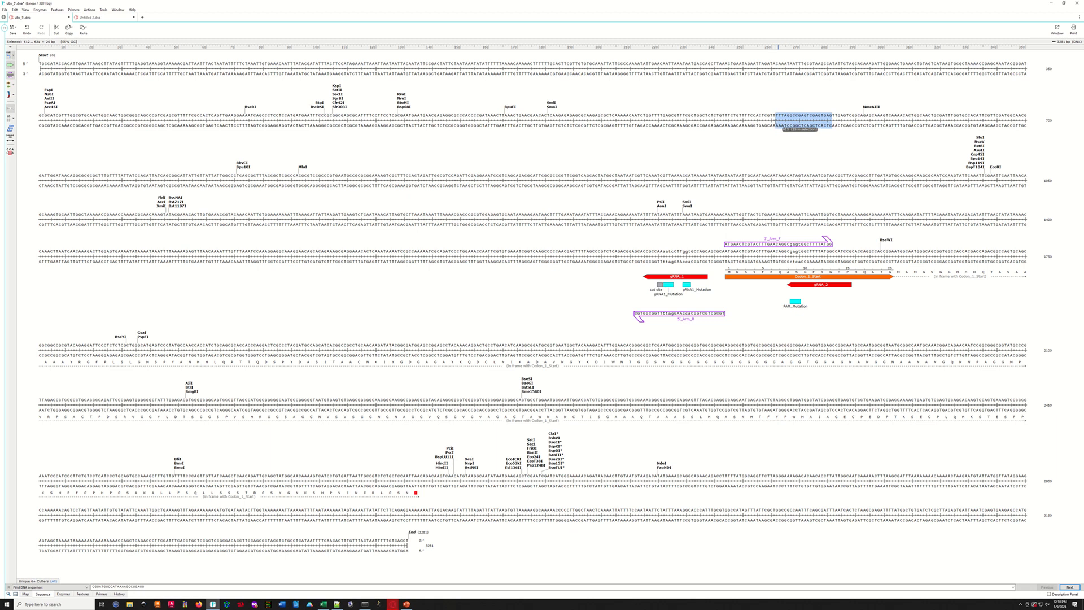
Add a forward primer named 5'_Arm_F on the selected 20 bases.
left_click(73, 9)
left_click(84, 17)
left_click(524, 314)
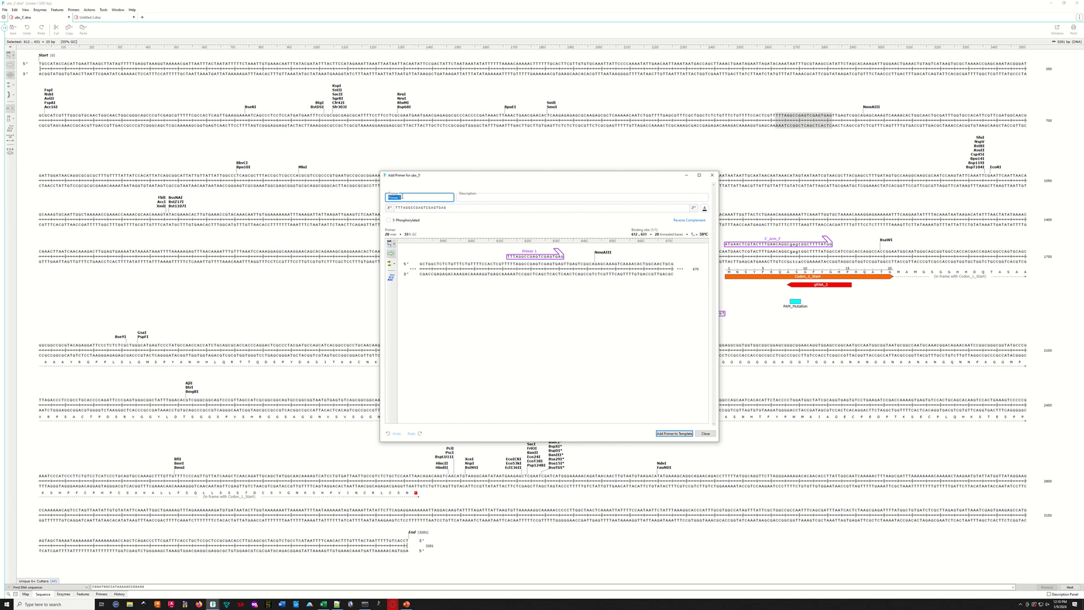
type("5'_Arm_F")
key("Return")
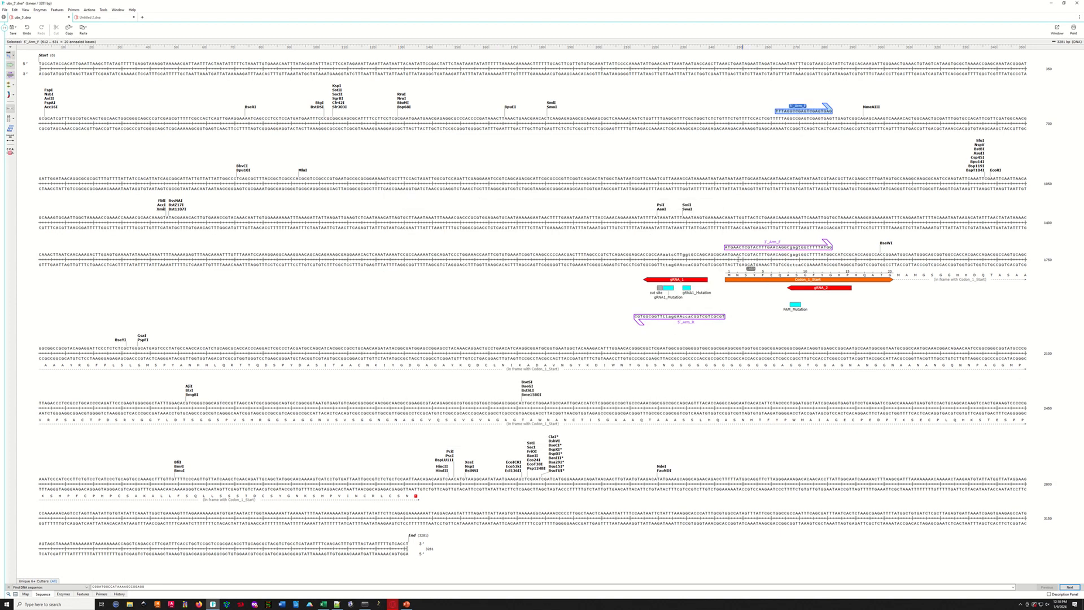
Measure off 1000 bp downstream from the start codon and select a 20-base candidate reverse primer site at 2636–2655.
mouse_move(727, 249)
left_mouse_down()
mouse_move(835, 255)
mouse_move(761, 517)
mouse_move(756, 585)
mouse_move(354, 479)
mouse_move(651, 480)
mouse_move(584, 480)
left_mouse_up()
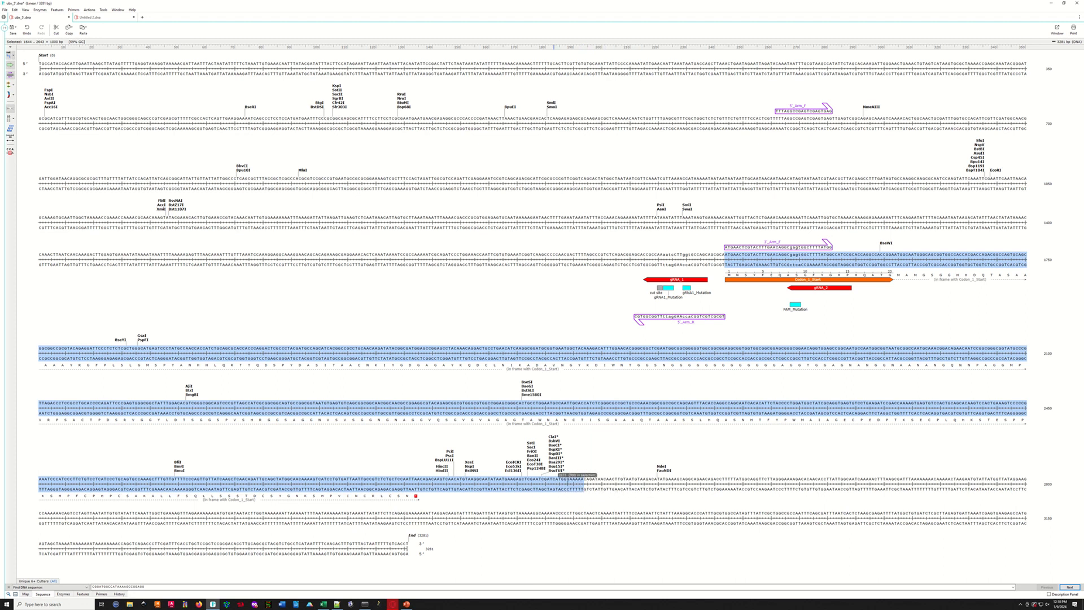
left_click_drag(561, 480, 617, 481)
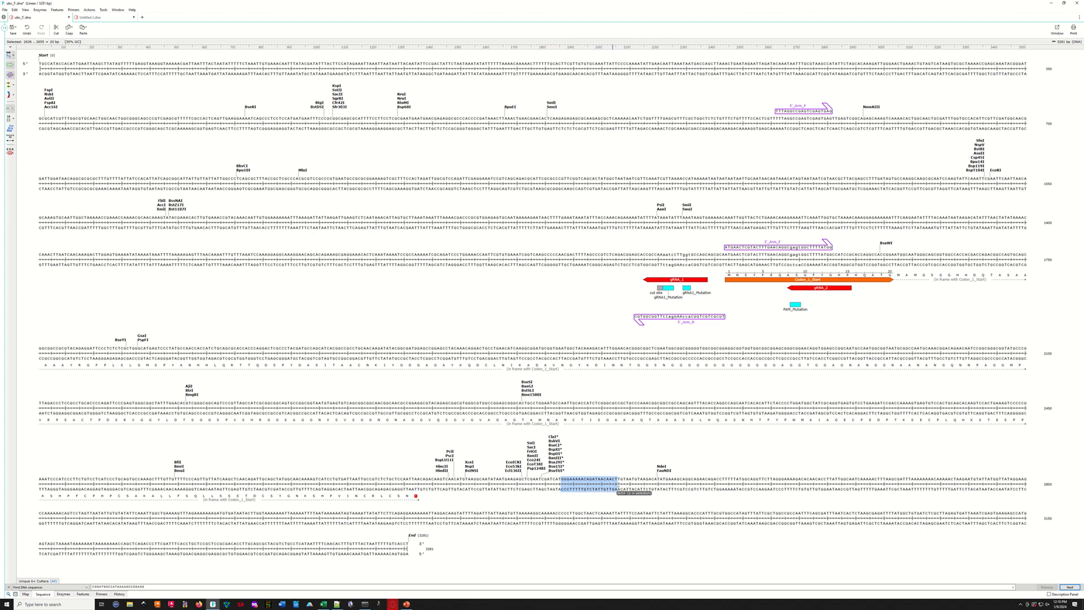
mouse_move(620, 489)
left_mouse_down()
mouse_move(693, 489)
mouse_move(626, 489)
mouse_move(637, 489)
left_mouse_up()
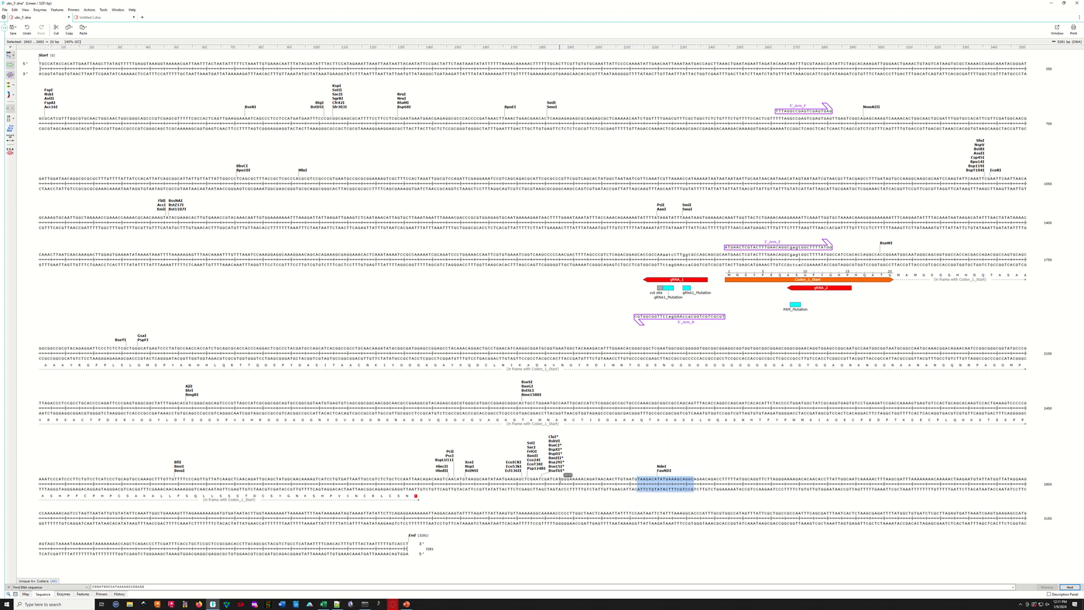
left_click_drag(561, 489, 618, 489)
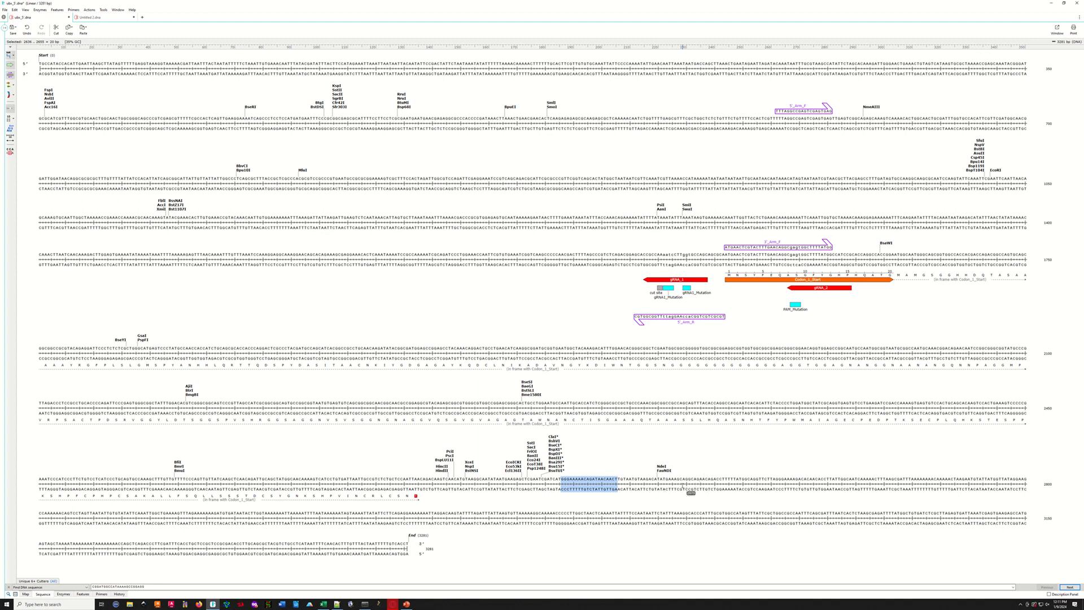
Add a reverse primer named 3'_Arm_R on the 20 bases at 2677–2696, just downstream of the NdeI site.
left_click_drag(677, 479, 733, 480)
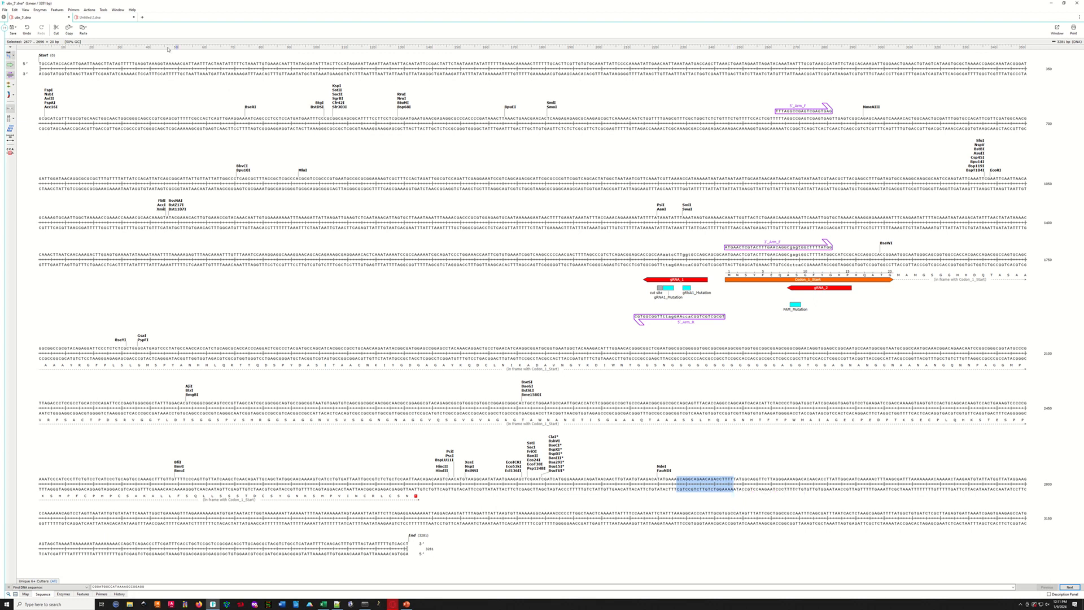
left_click(70, 11)
left_click(84, 16)
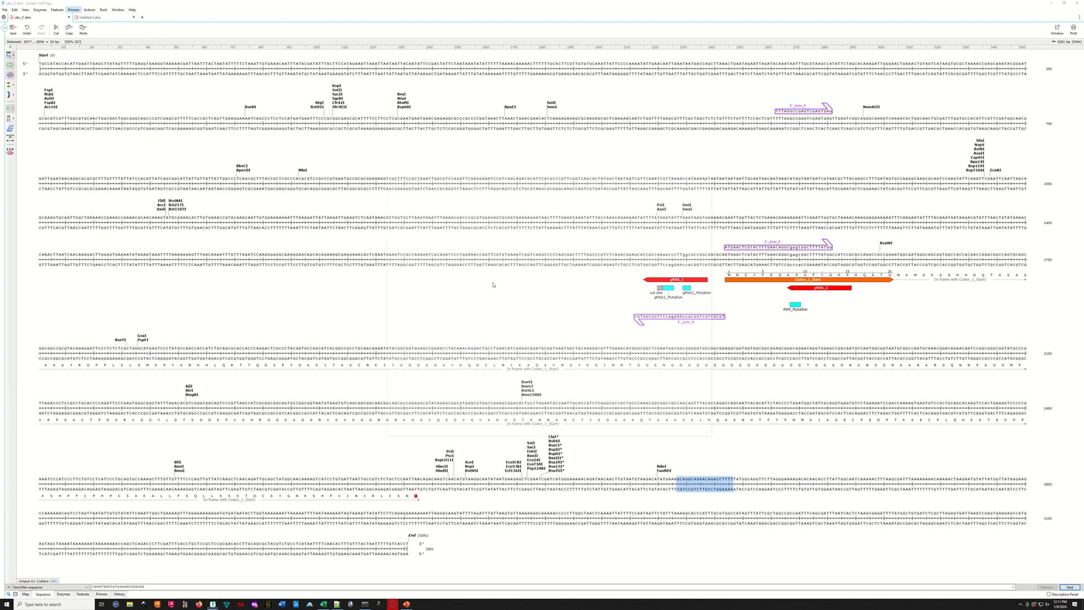
left_click(546, 314)
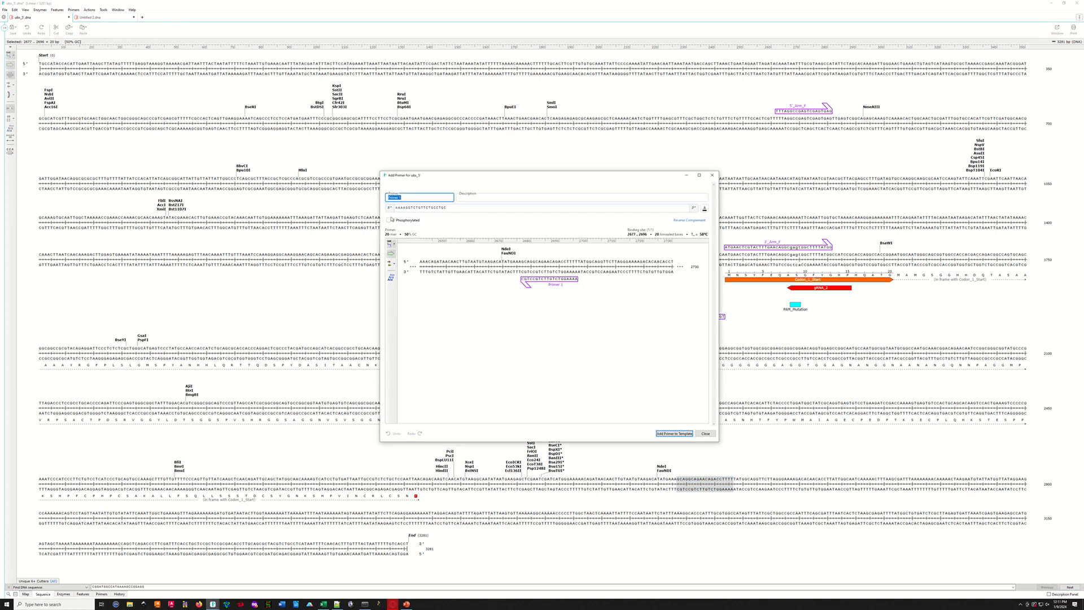
type("3'_Arm_R")
key("Return")
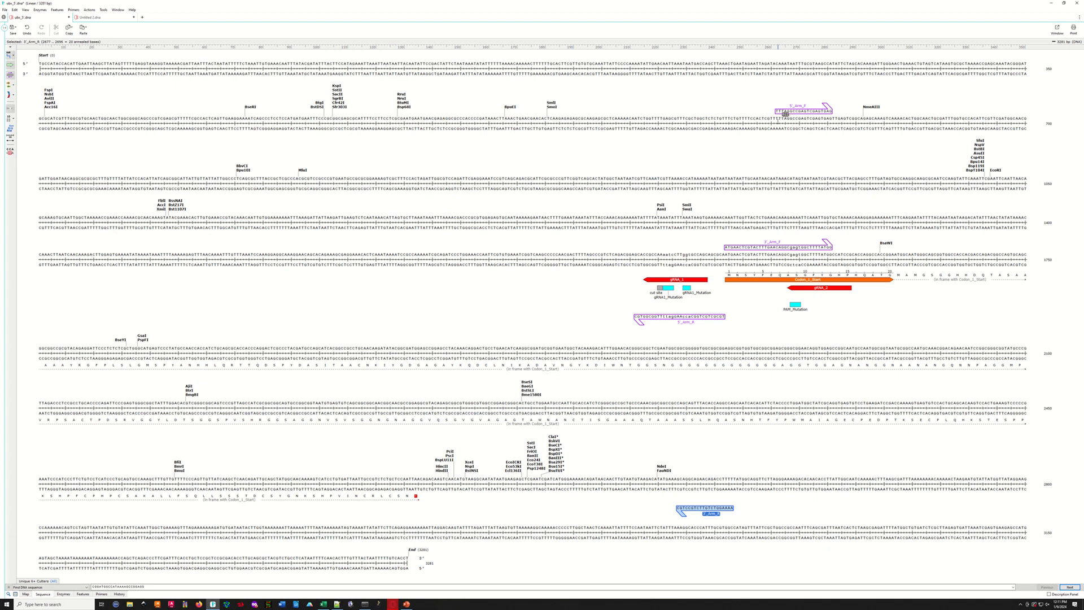
Delete the 611 bp upstream of the 5'_Arm_F primer so that the sequence starts at the primer's first base.
left_click_drag(778, 119, 17, 59)
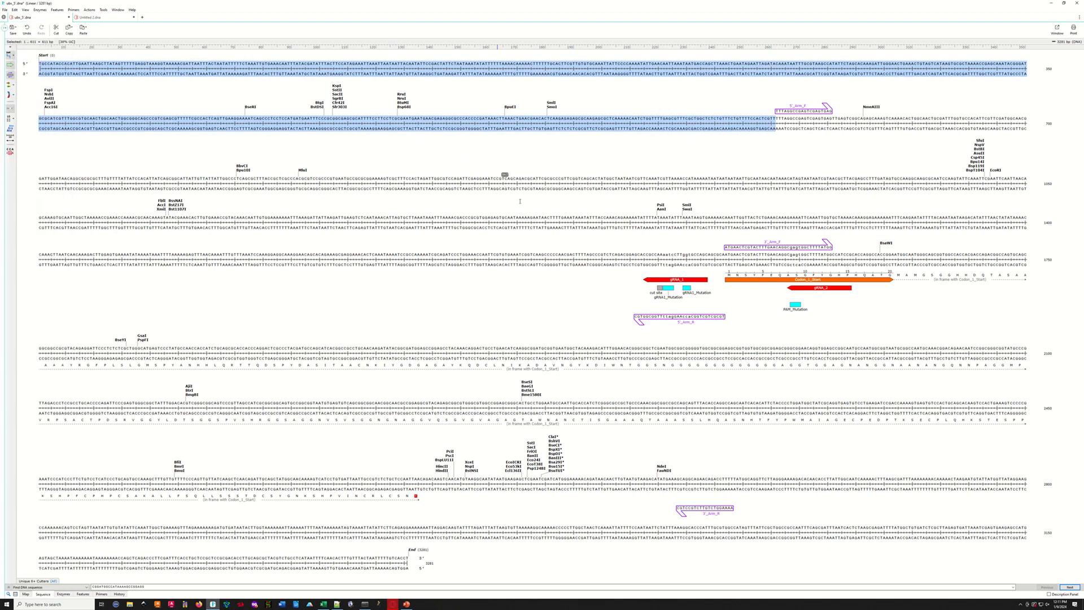
key("Delete")
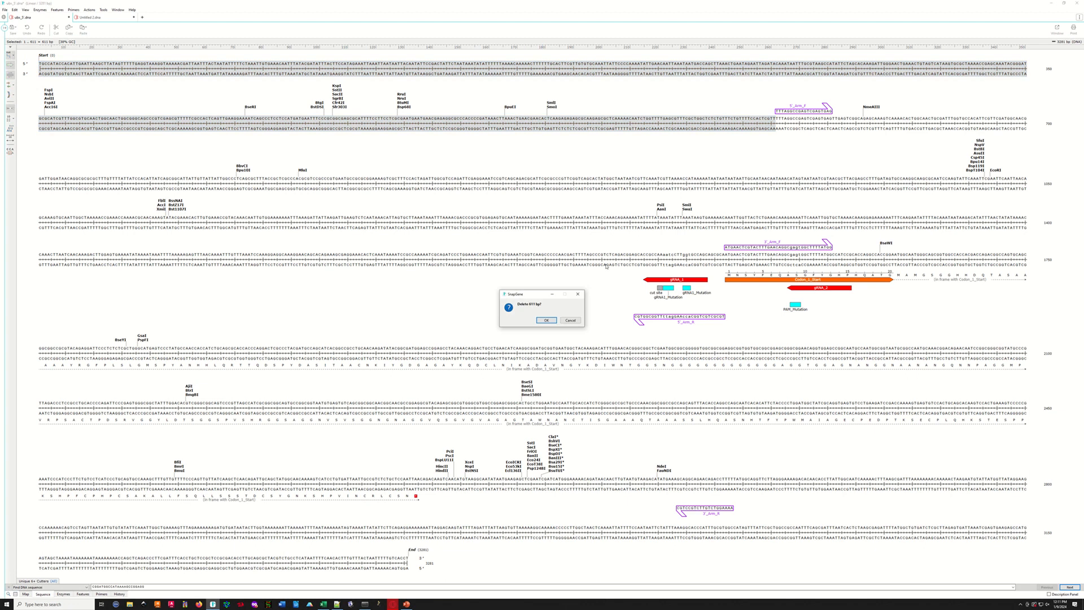
left_click(555, 323)
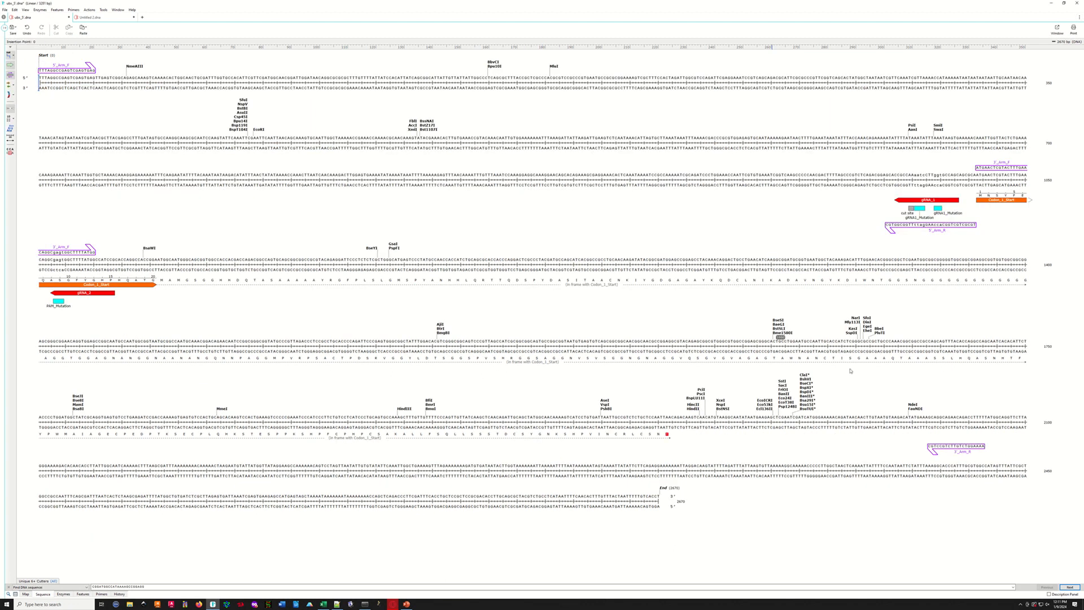
Delete the 585 bp downstream of the 3'_Arm_R primer so that the sequence ends at the primer.
left_click(980, 450)
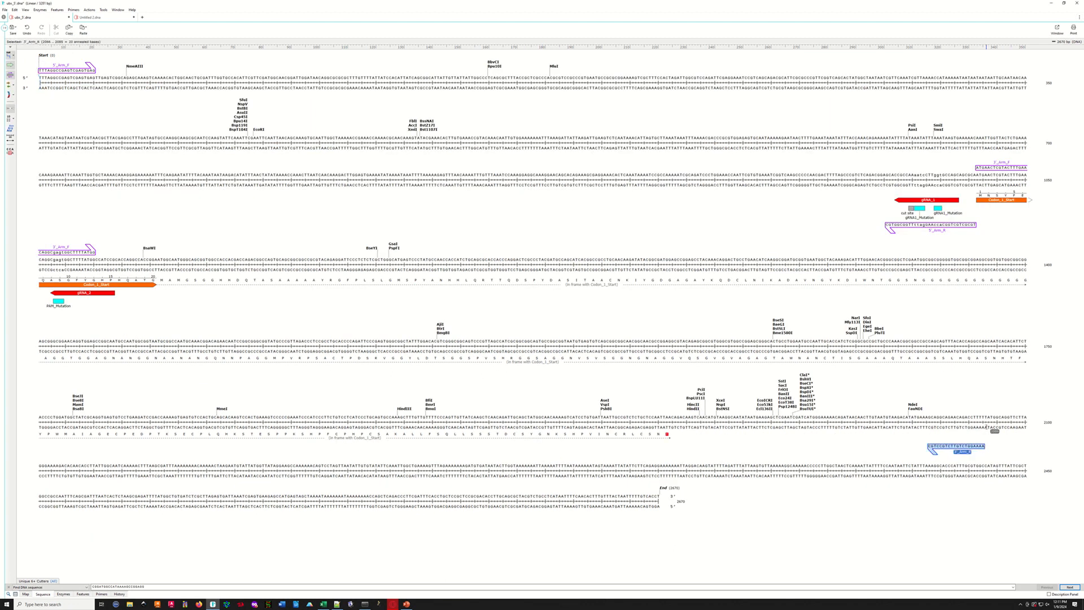
left_click(985, 423)
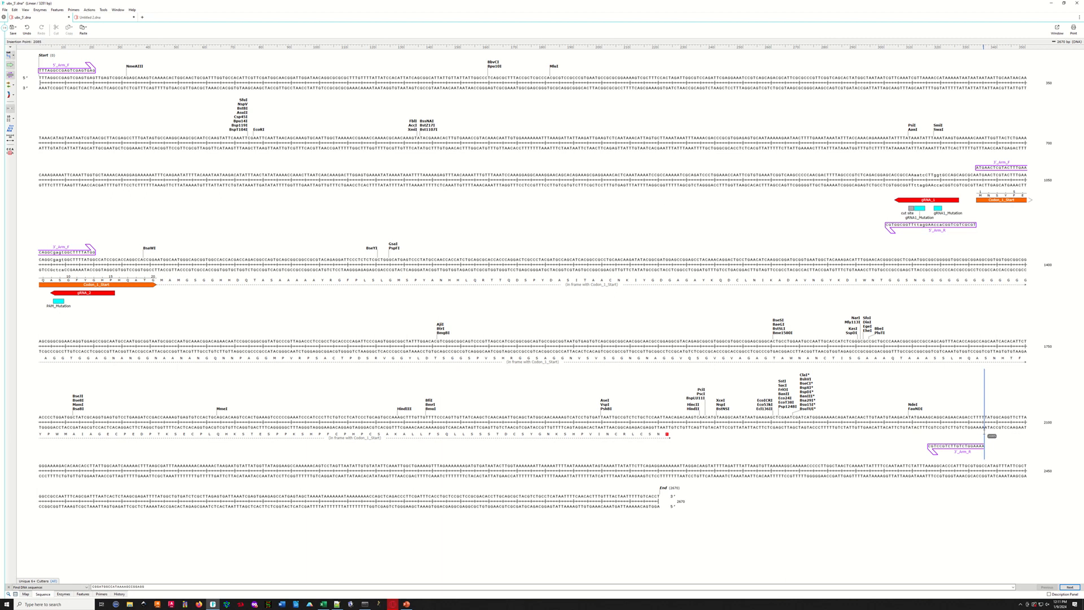
left_click_drag(985, 422, 675, 543)
key("Delete")
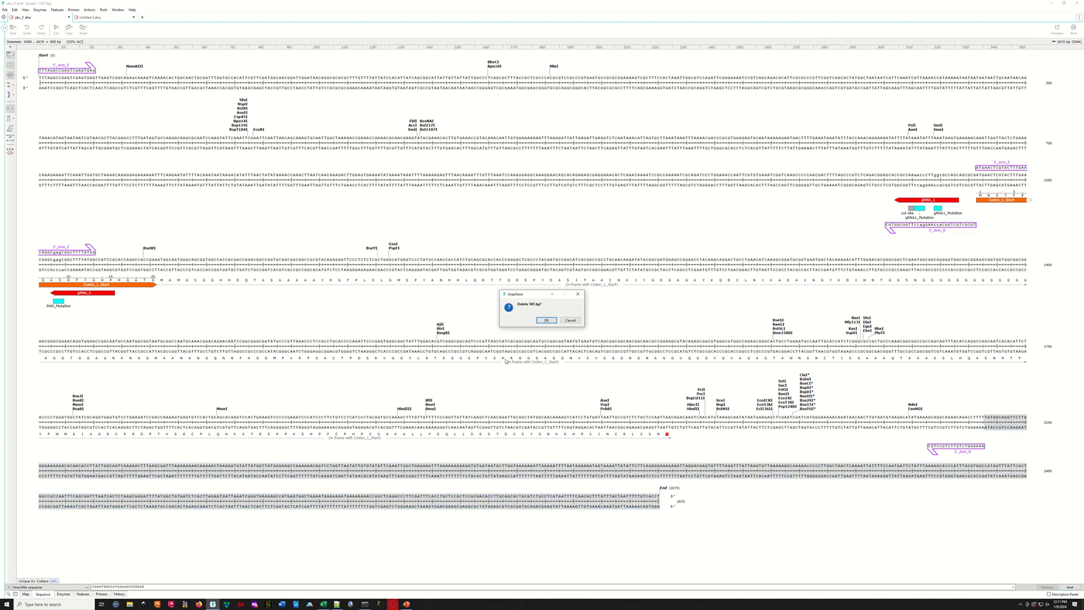
left_click(548, 320)
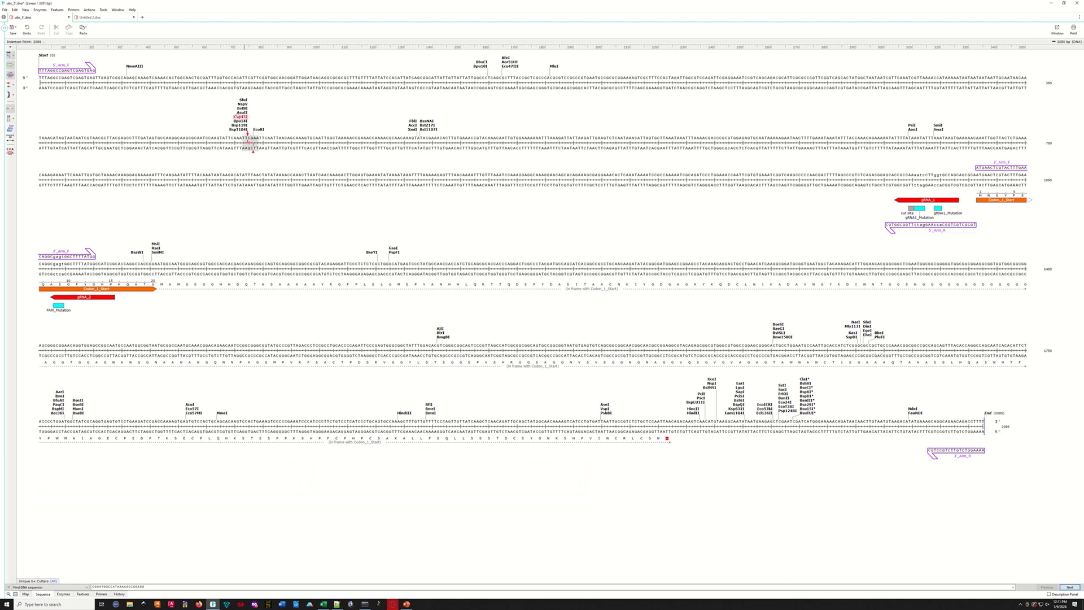
Open a new, empty sequence tab alongside the homology-arm sequence.
left_click(143, 18)
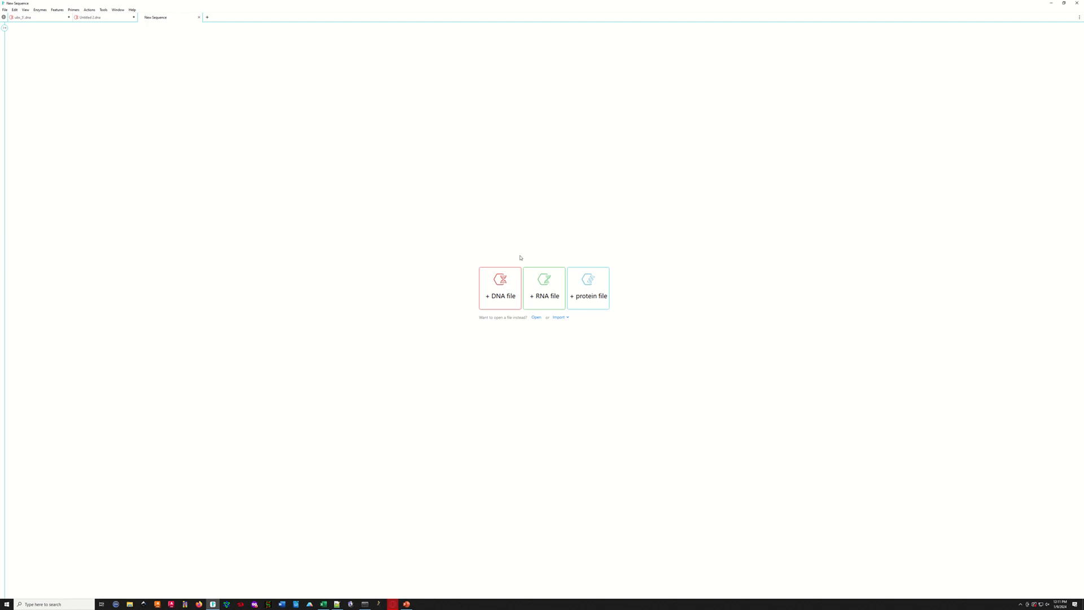
left_click(560, 318)
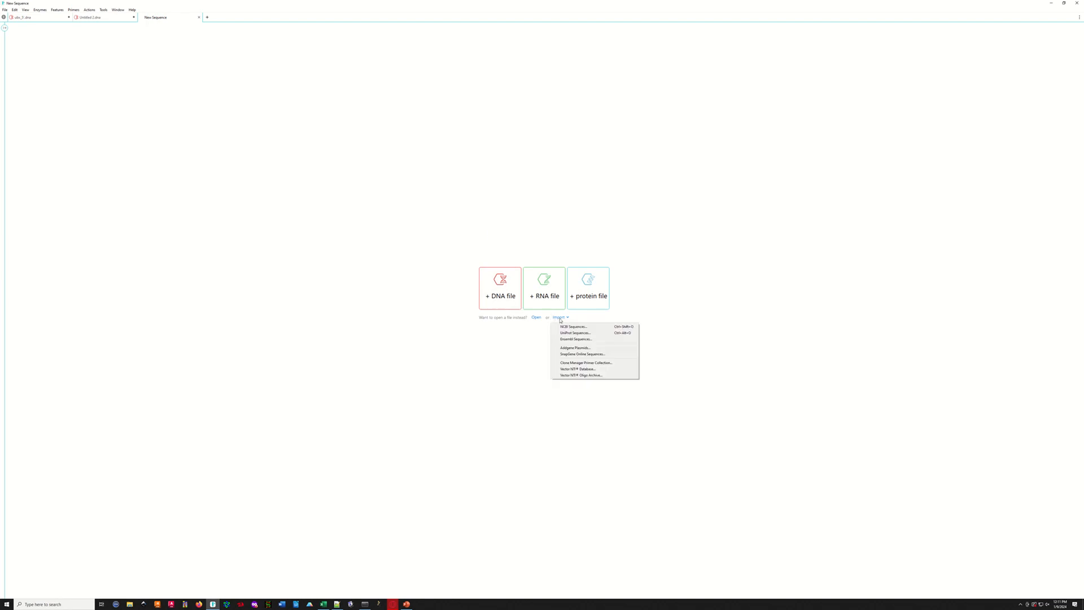
left_click(601, 327)
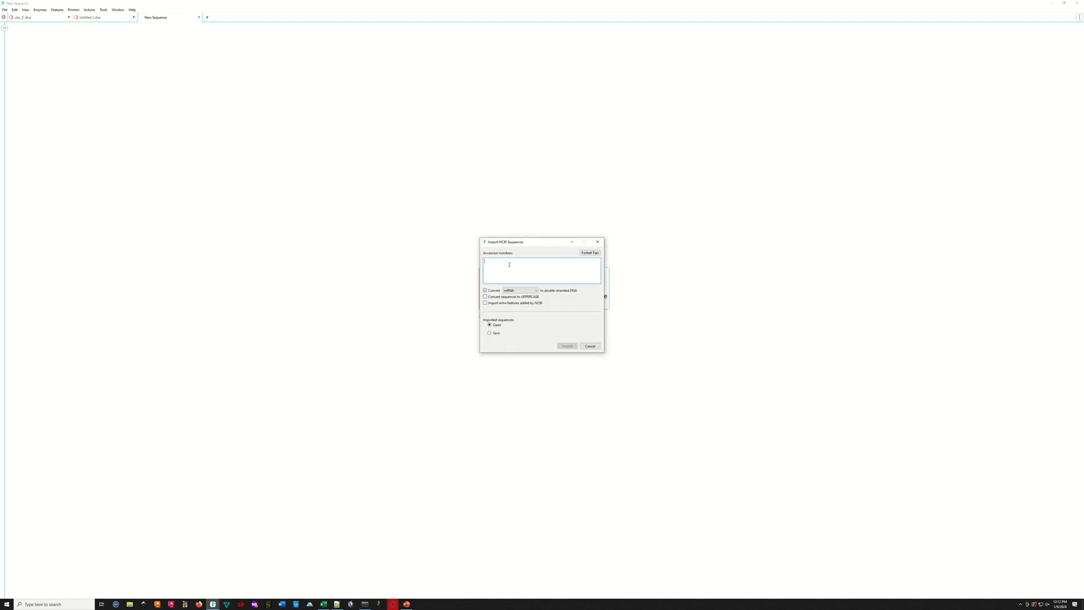
left_click(591, 346)
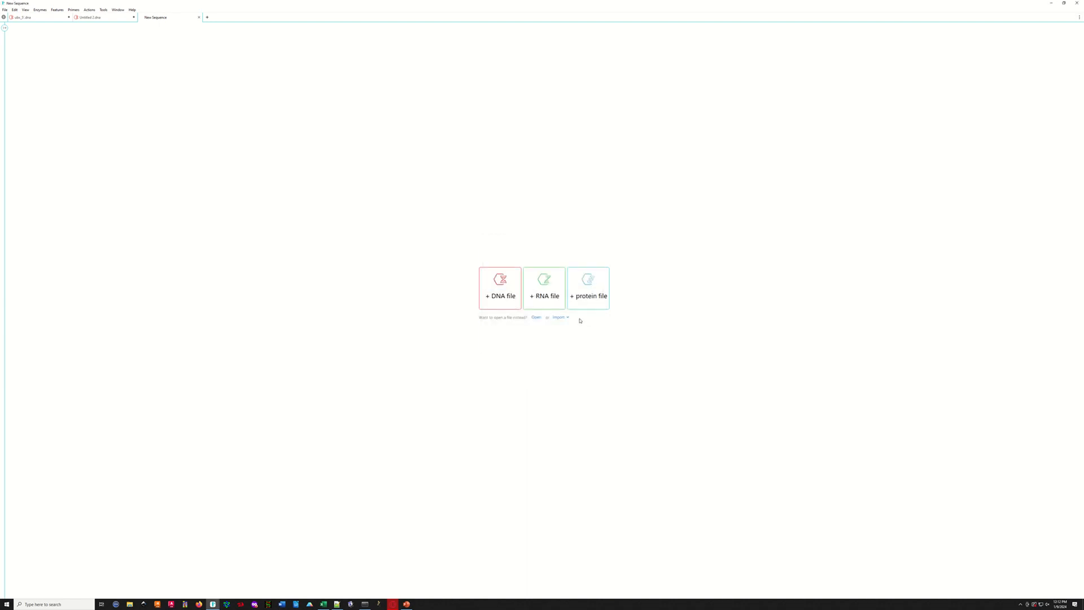
Start an import of Addgene plasmids and filter the plasmid list by "puc".
left_click(561, 318)
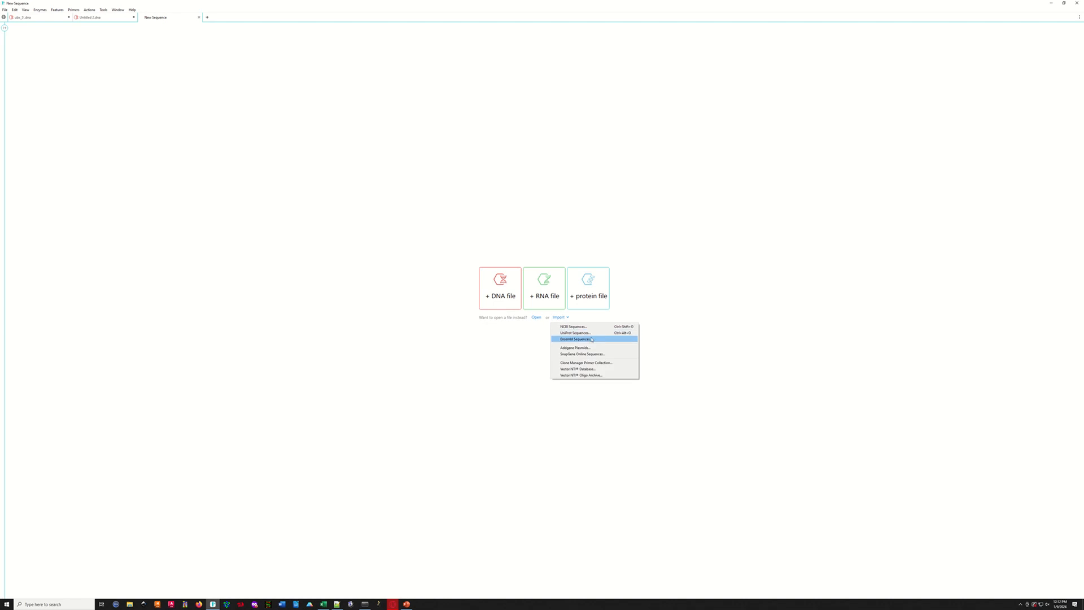
left_click(596, 350)
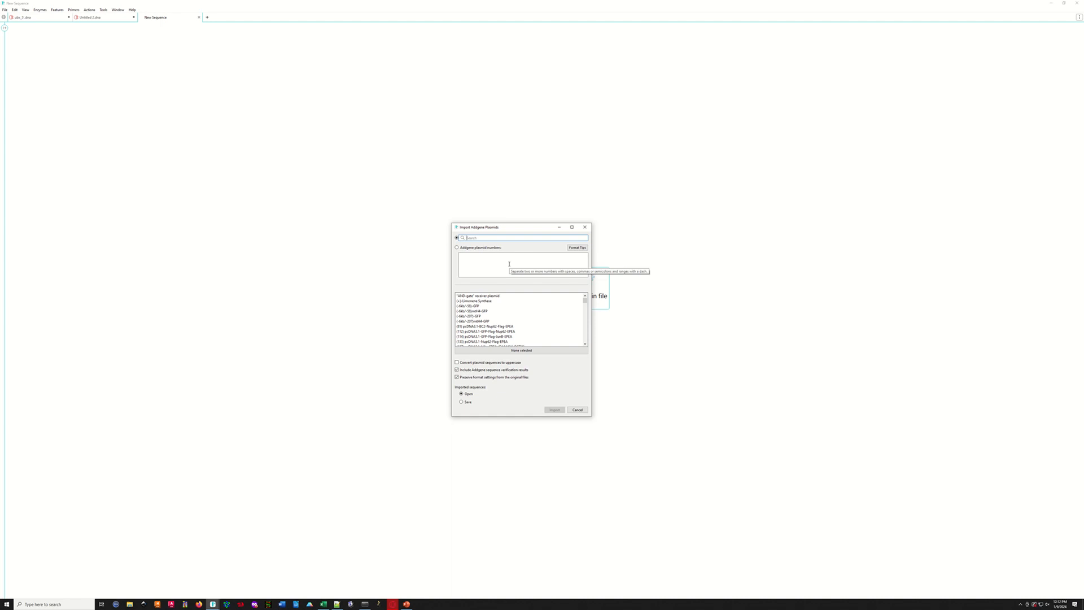
type("puc")
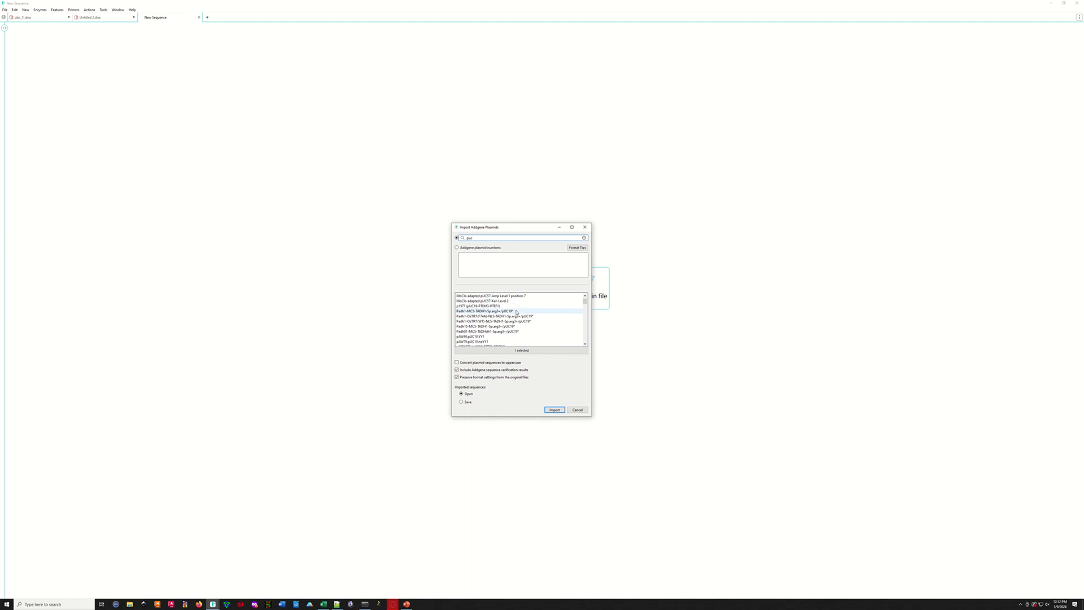
Find the plain pUC19 plasmid in the filtered Addgene list and import it as an open file.
scroll(516, 312, "down", 5)
scroll(515, 314, "down", 8)
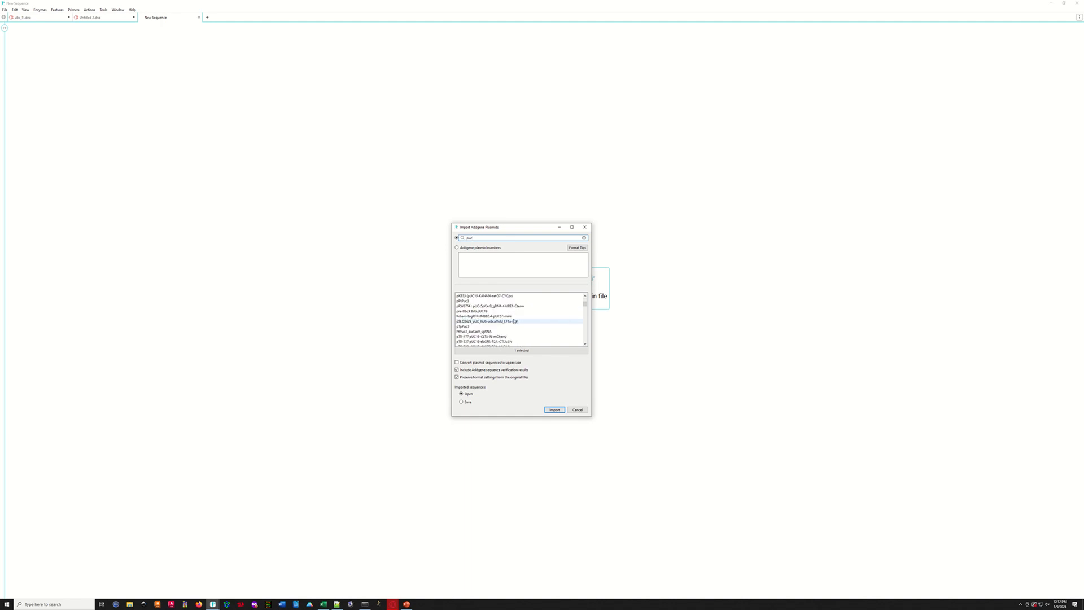
scroll(514, 321, "down", 5)
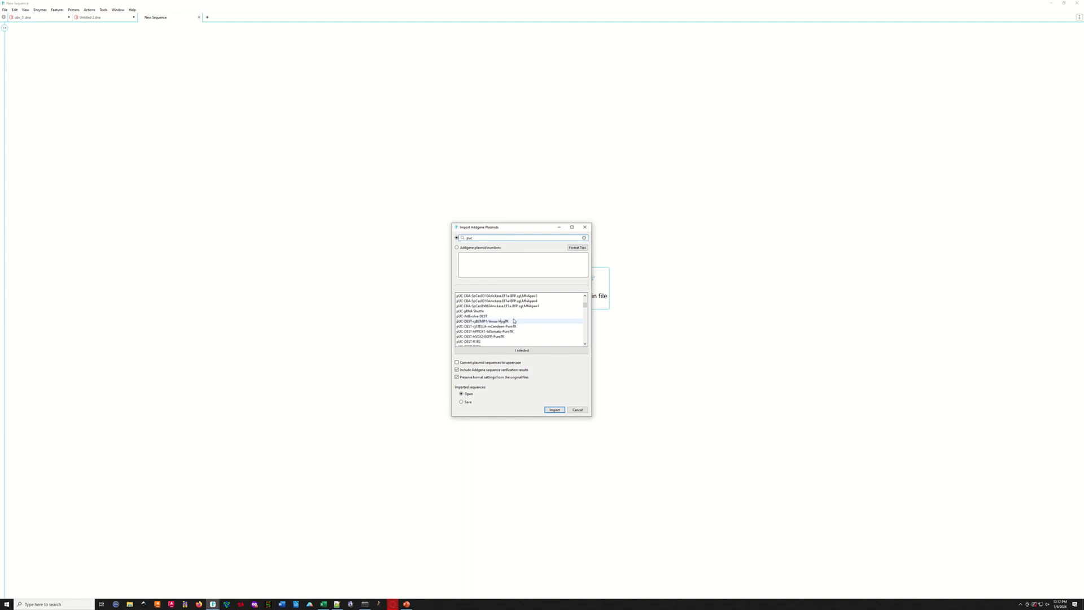
scroll(484, 322, "up", 3)
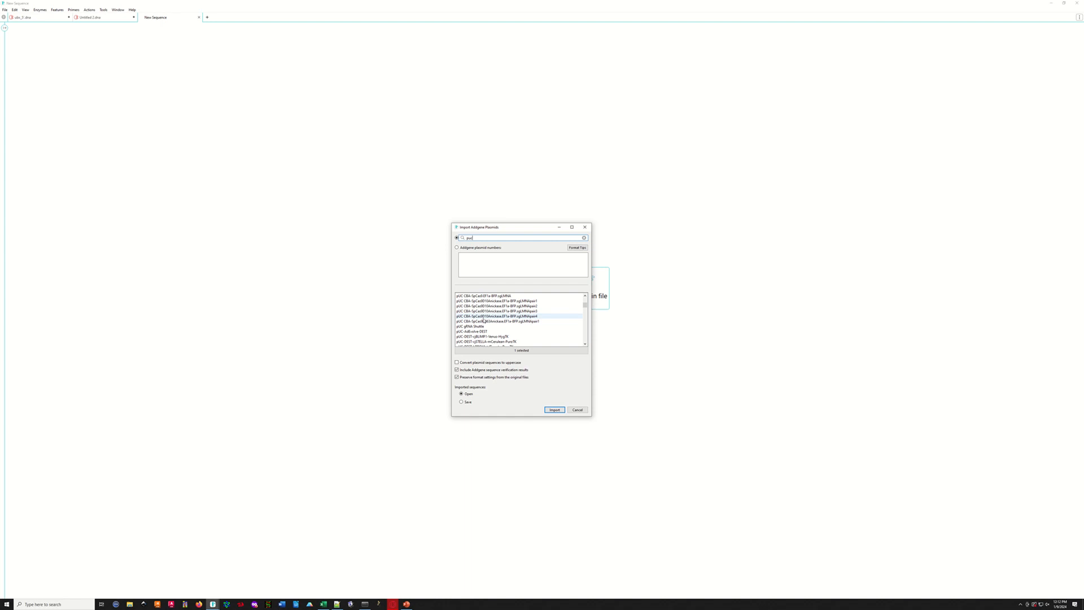
scroll(484, 321, "up", 3)
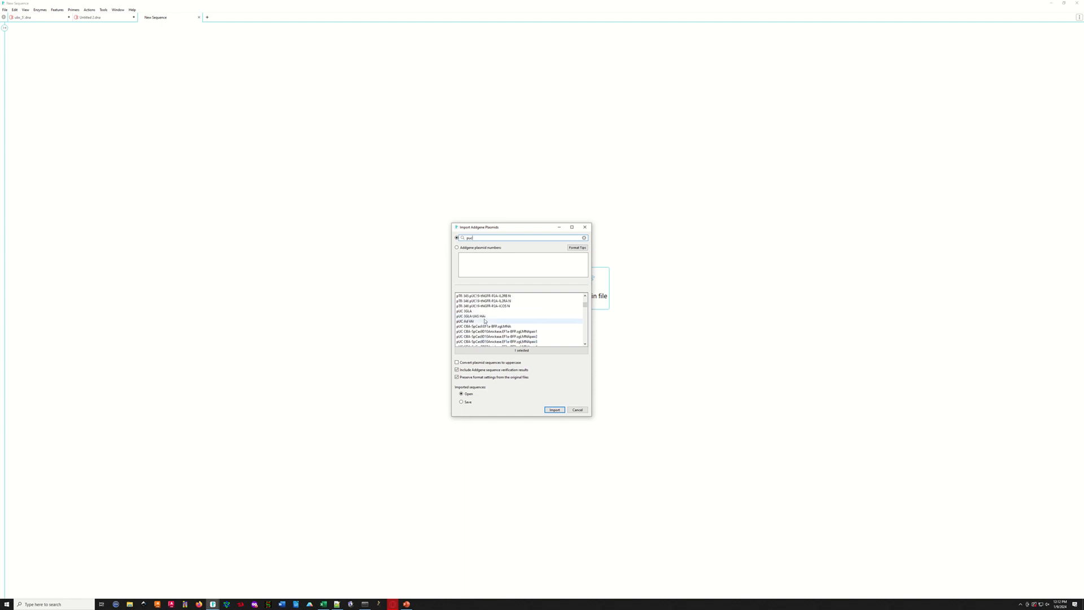
scroll(485, 320, "down", 4)
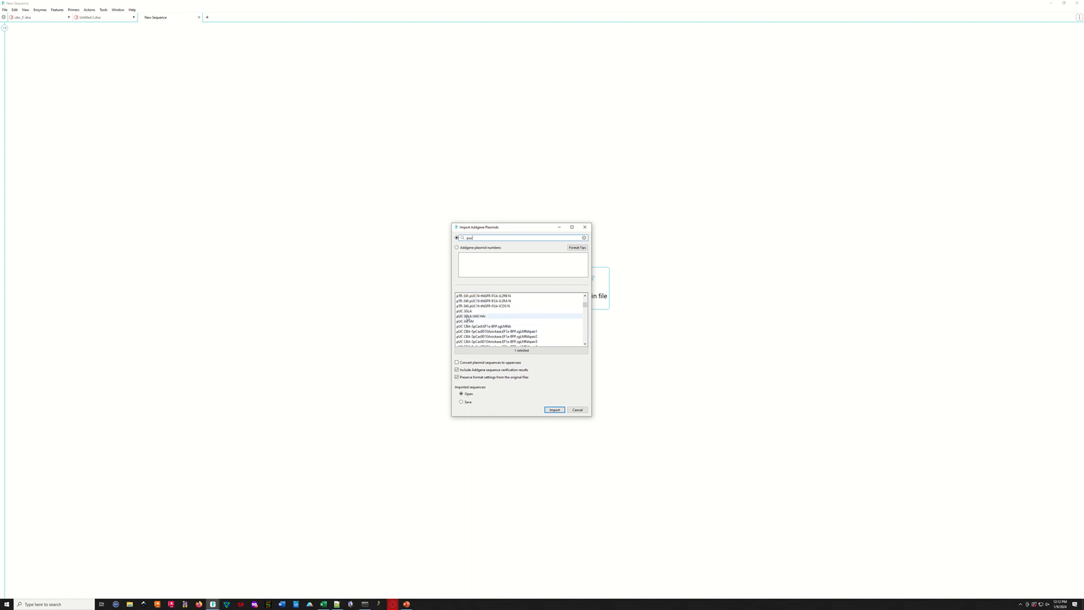
scroll(488, 323, "down", 6)
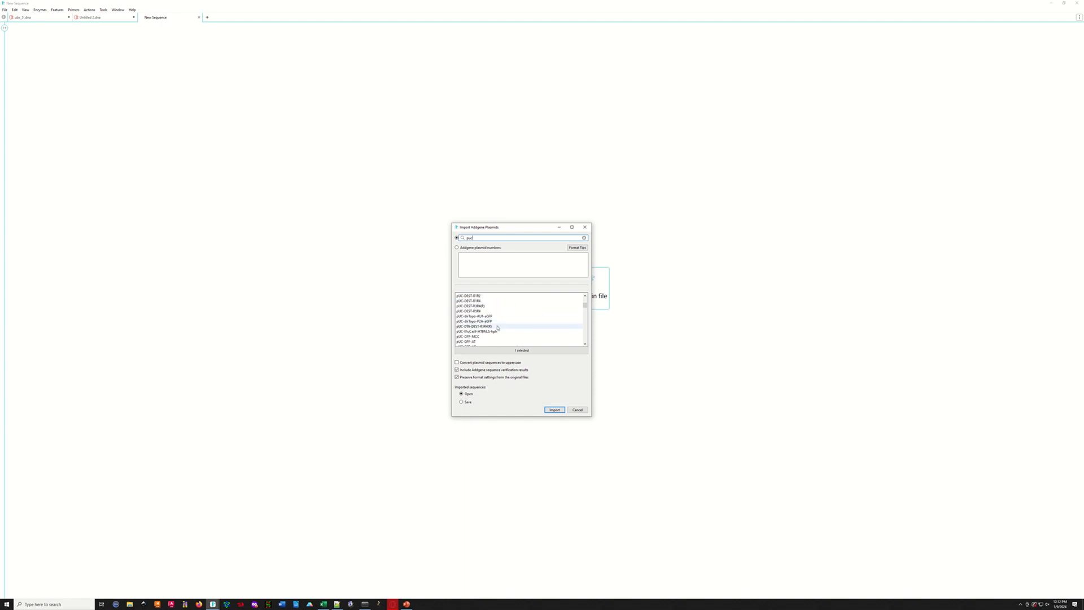
scroll(498, 329, "down", 8)
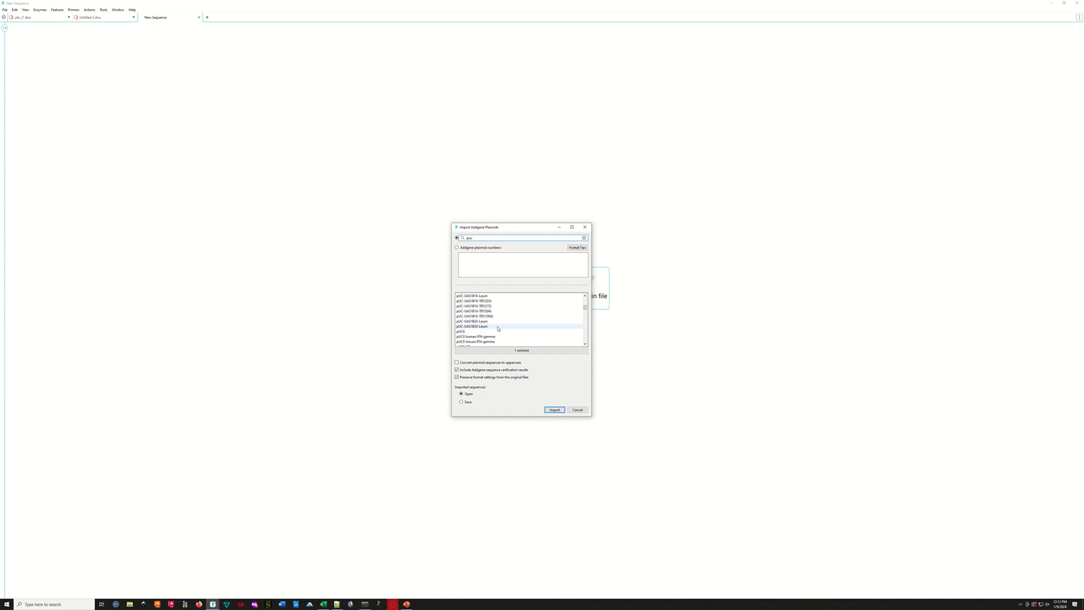
scroll(503, 331, "down", 6)
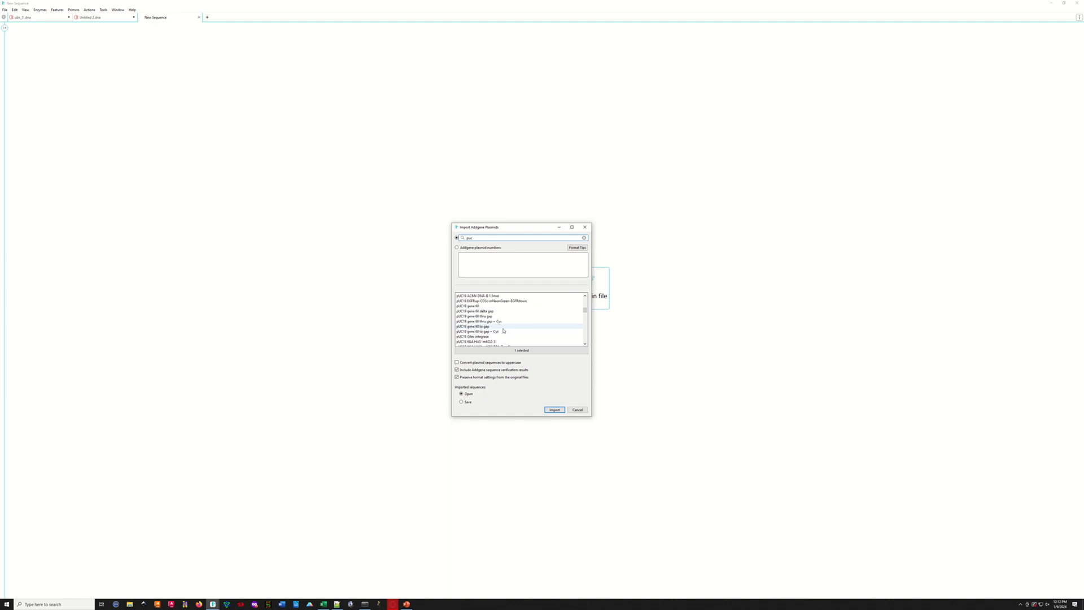
scroll(480, 309, "up", 2)
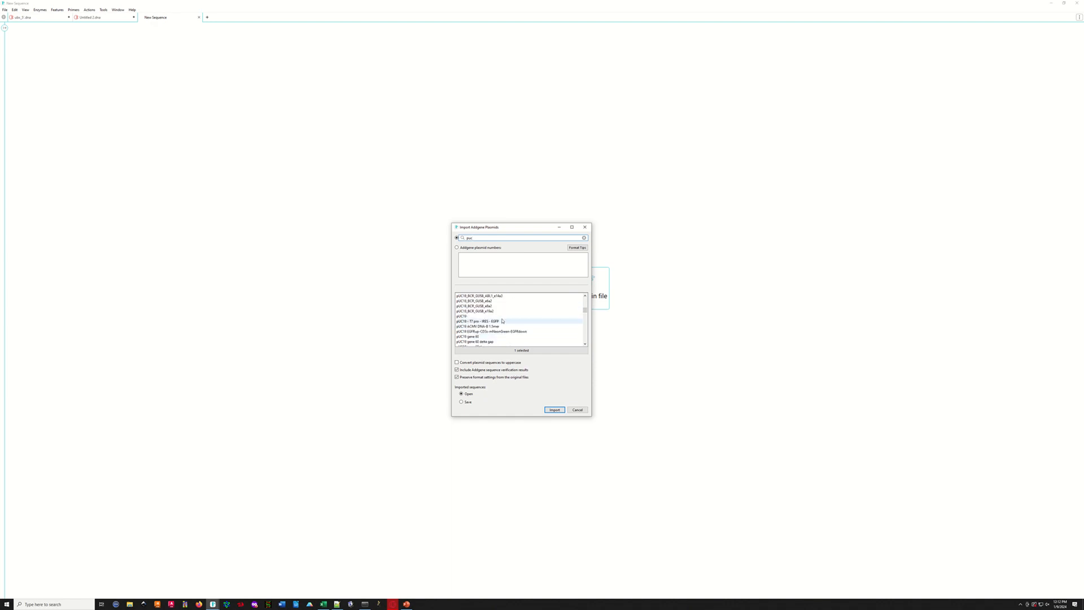
left_click(469, 317)
left_click(555, 409)
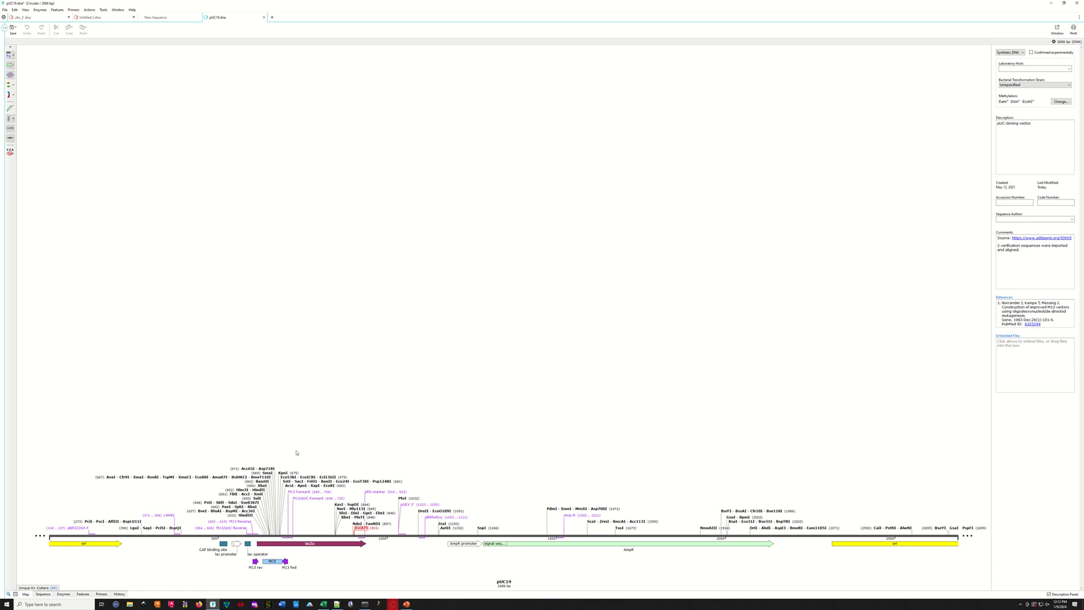
Show the pUC19 sequence and examine the HindIII, XbaI, SalI and BamHI sites within its MCS.
left_click(44, 594)
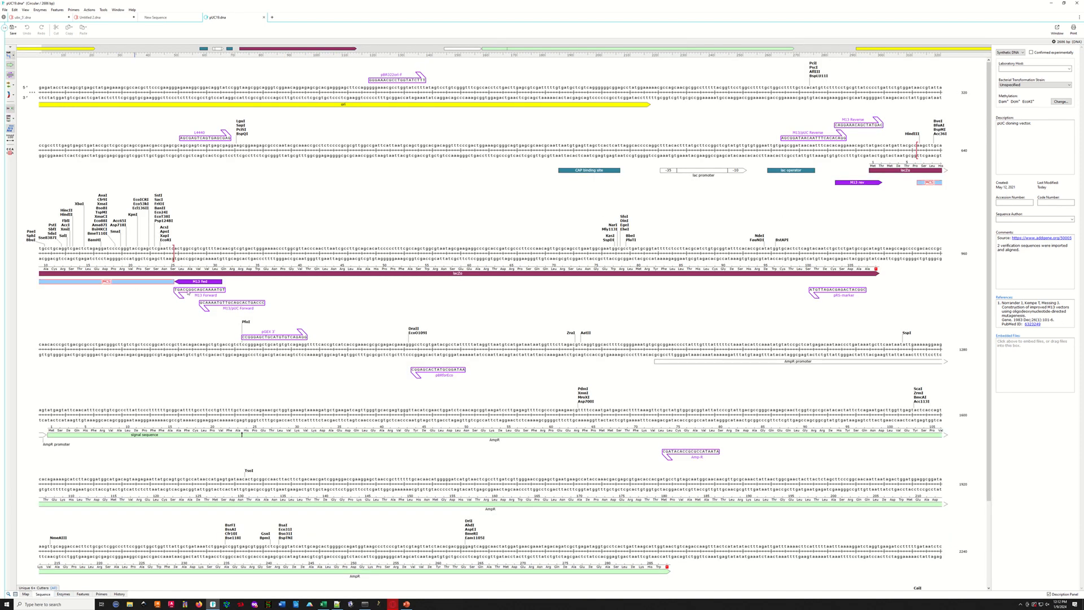
left_click(119, 282)
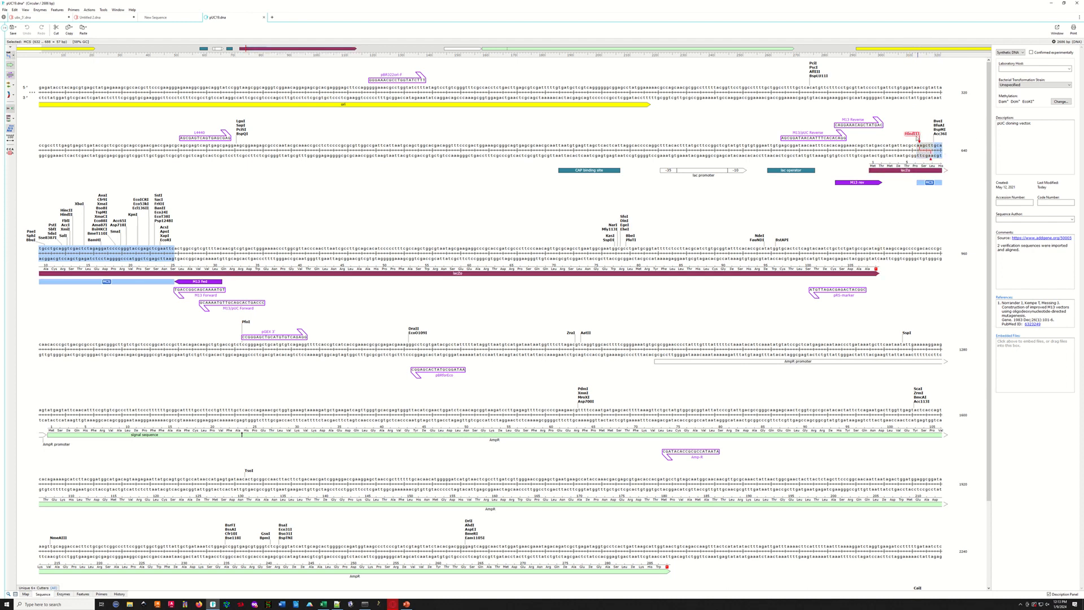
left_click(913, 135)
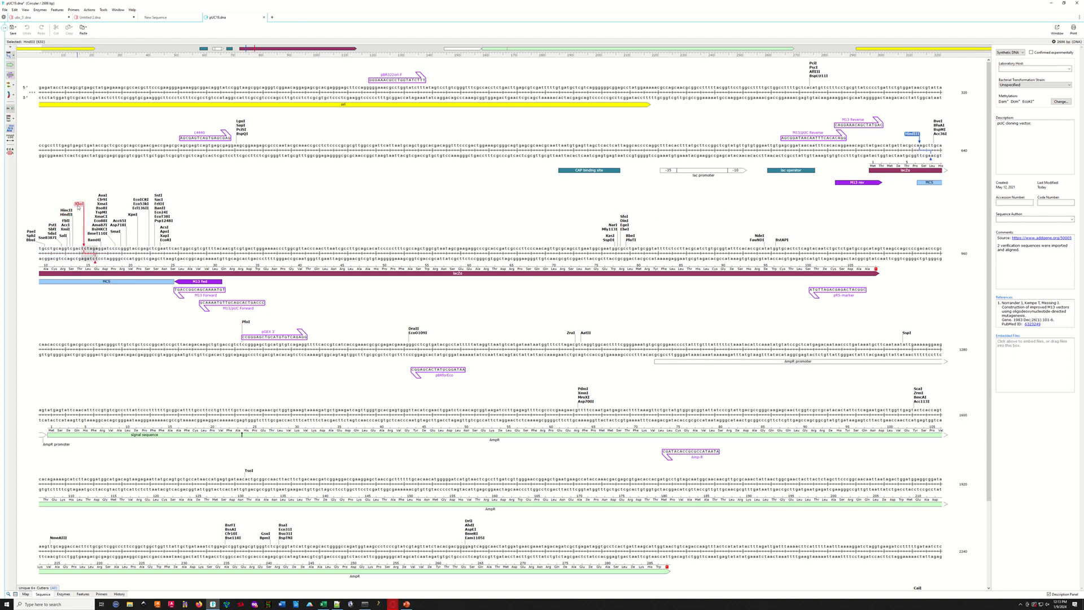
left_click(79, 204)
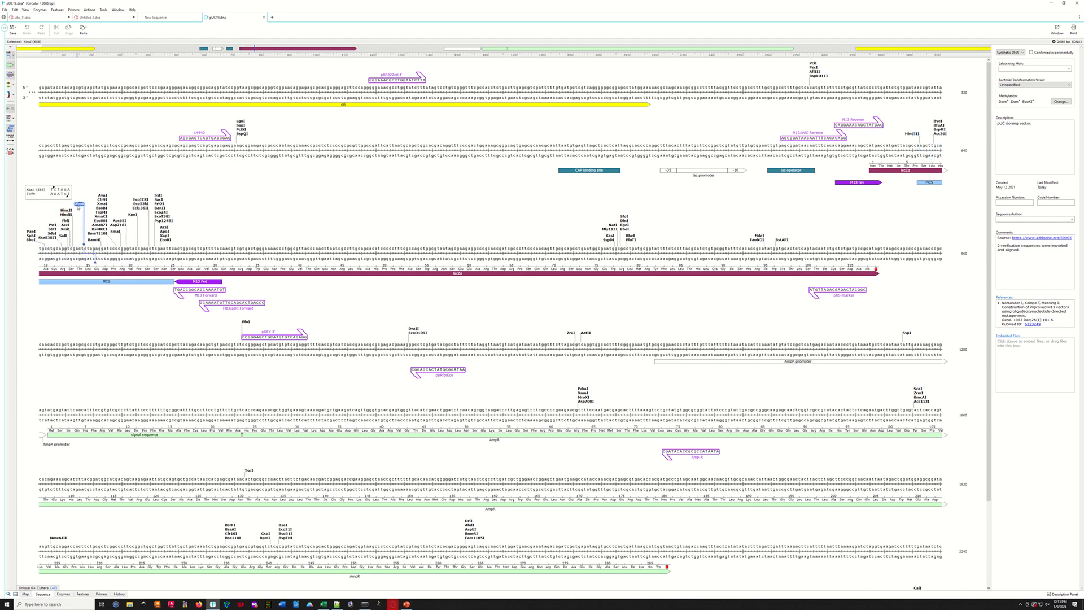
left_click(64, 237)
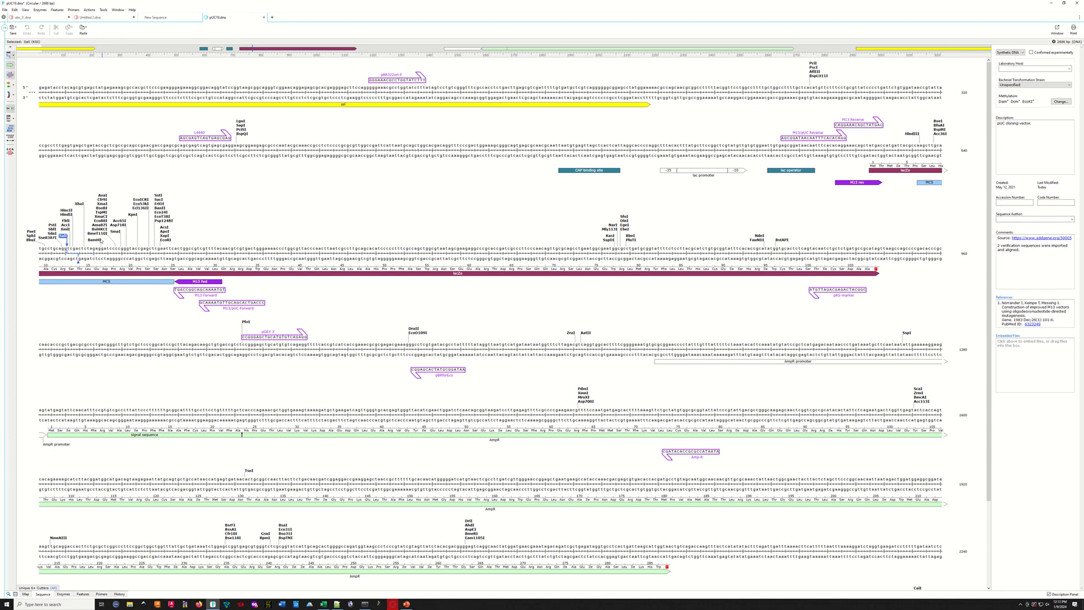
left_click(97, 240)
List the enzymes that do not cut the homology-arm sequence and compare them with the unique sites in pUC19's MCS.
left_click(36, 19)
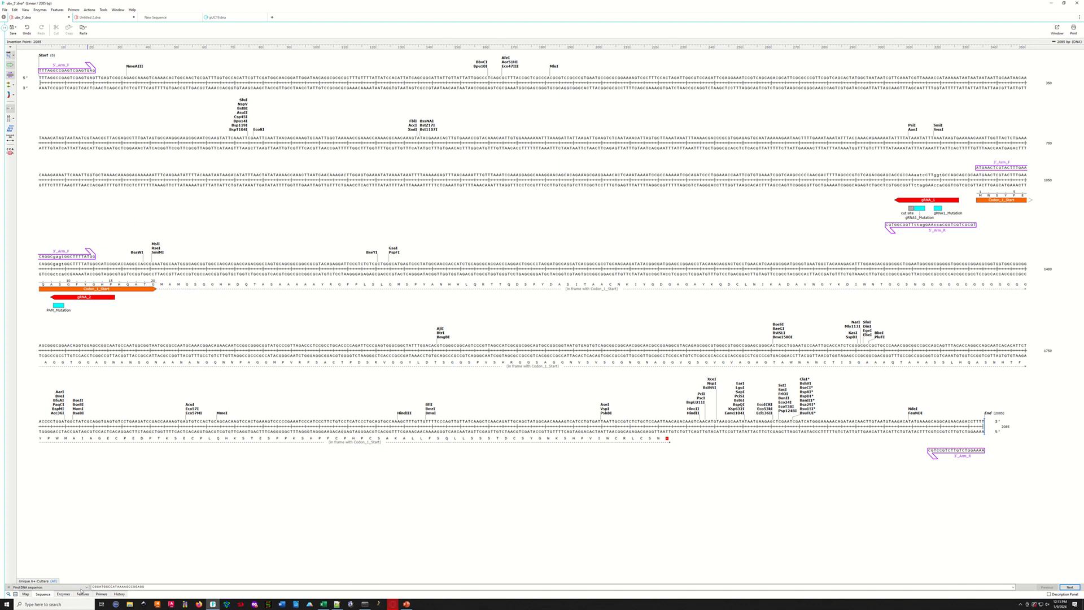
left_click(62, 594)
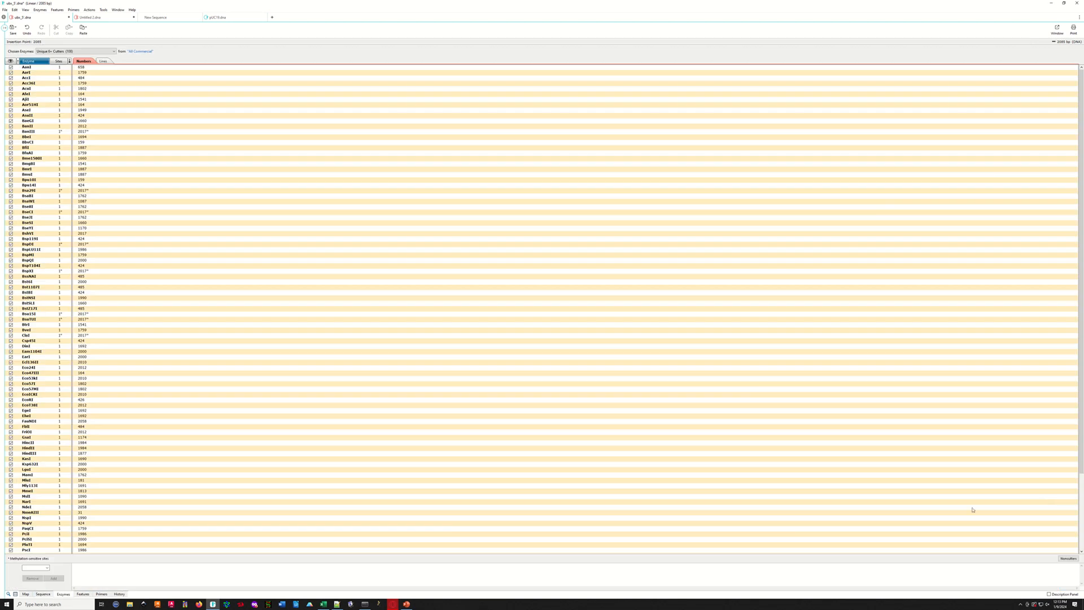
left_click(1067, 559)
left_click_drag(528, 229, 389, 151)
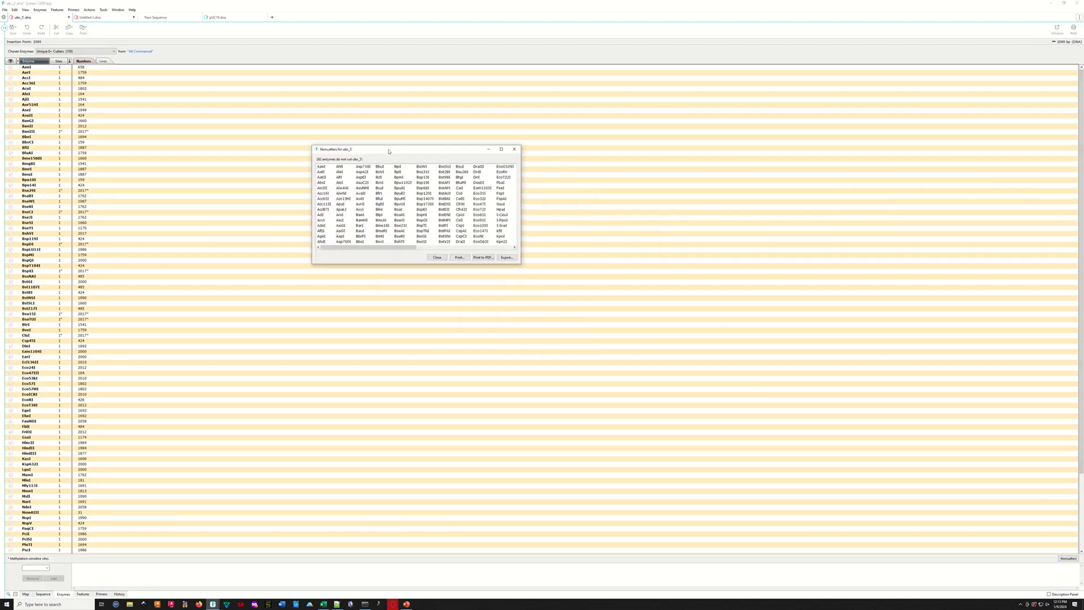
left_click(228, 20)
left_click(35, 17)
left_click_drag(401, 247, 433, 248)
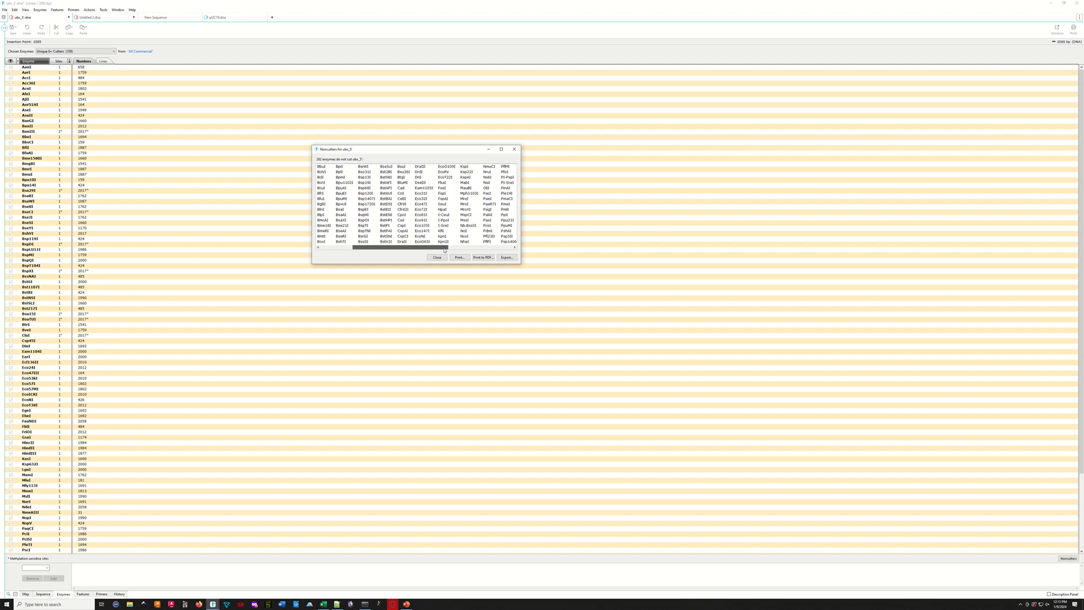
left_click_drag(443, 250, 464, 250)
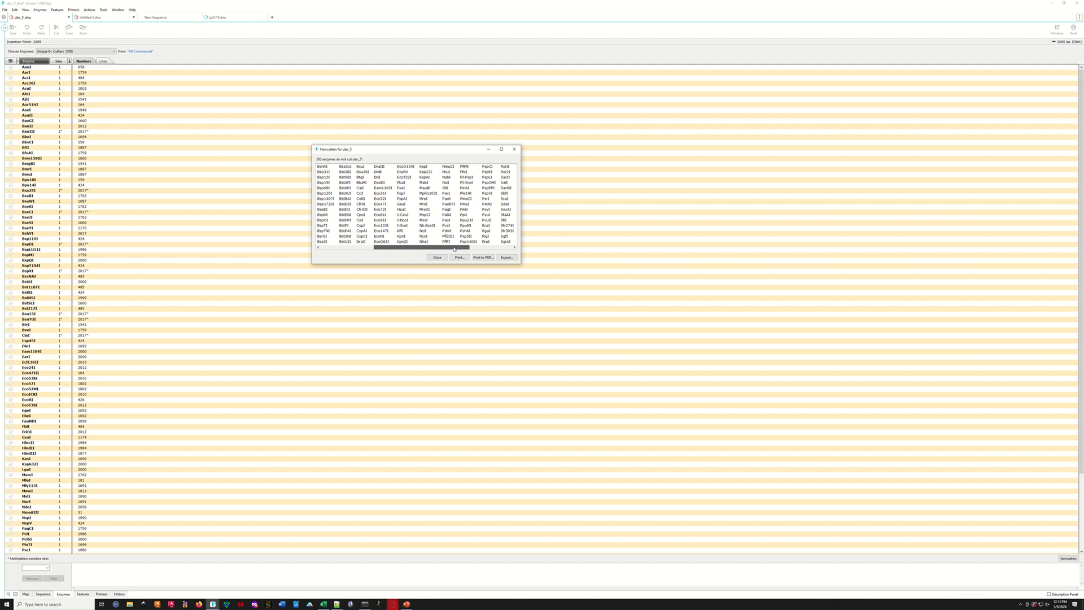
left_click_drag(454, 249, 487, 252)
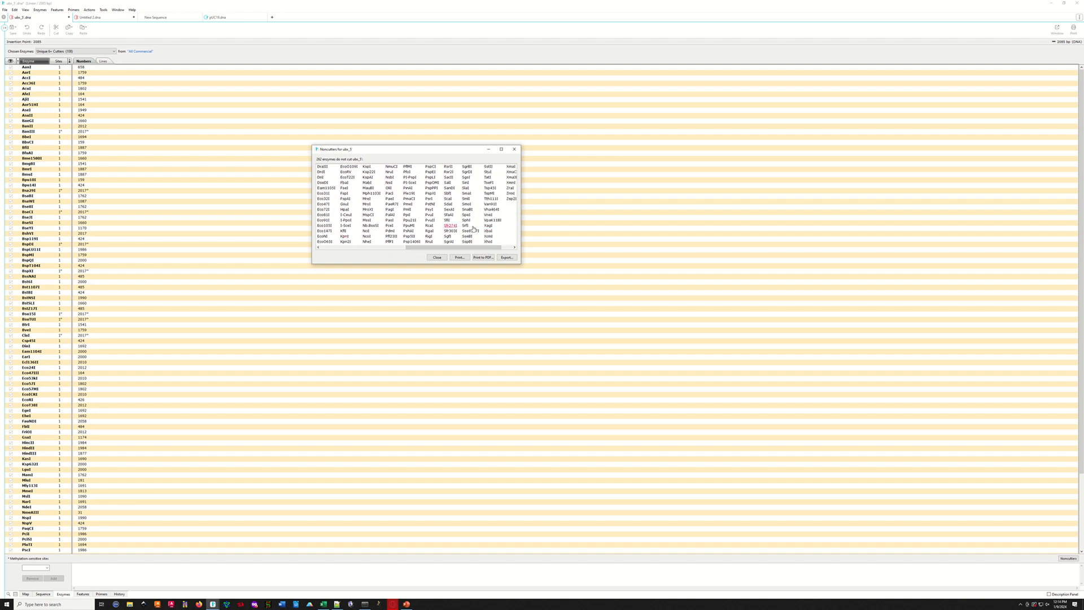
left_click(436, 257)
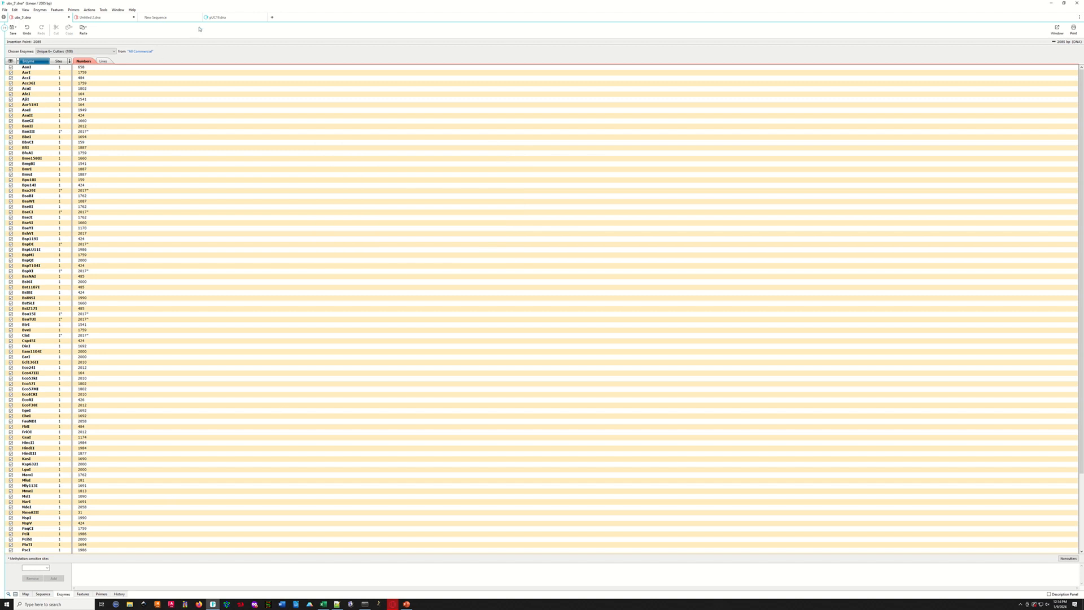
left_click(230, 17)
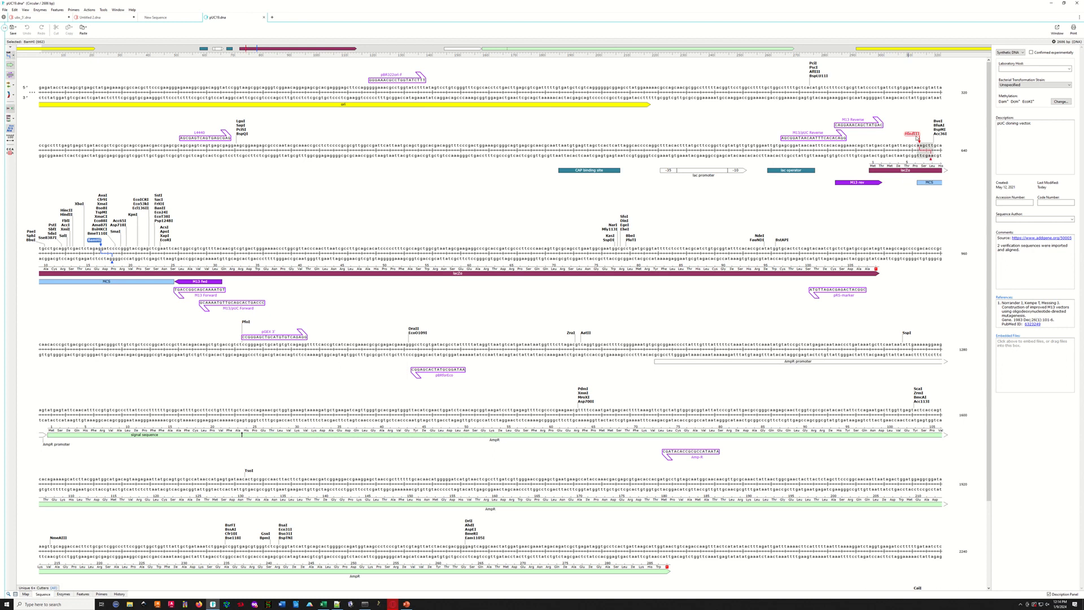
mouse_move(488, 2)
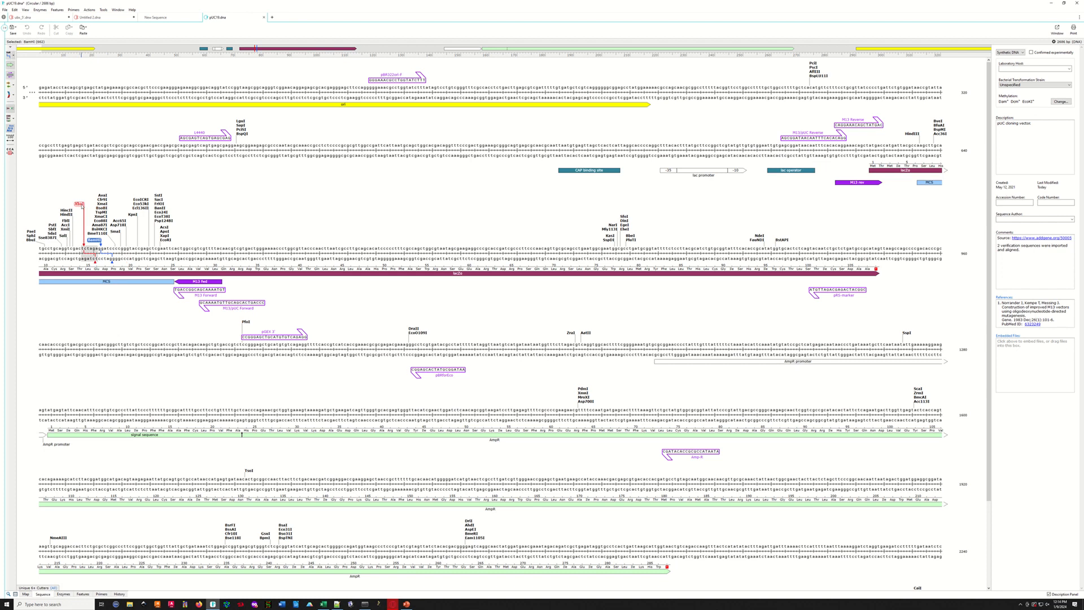
Edit the 5'_Arm_F primer of the homology-arm sequence and insert an XbaI site at its 5' end.
left_click(32, 18)
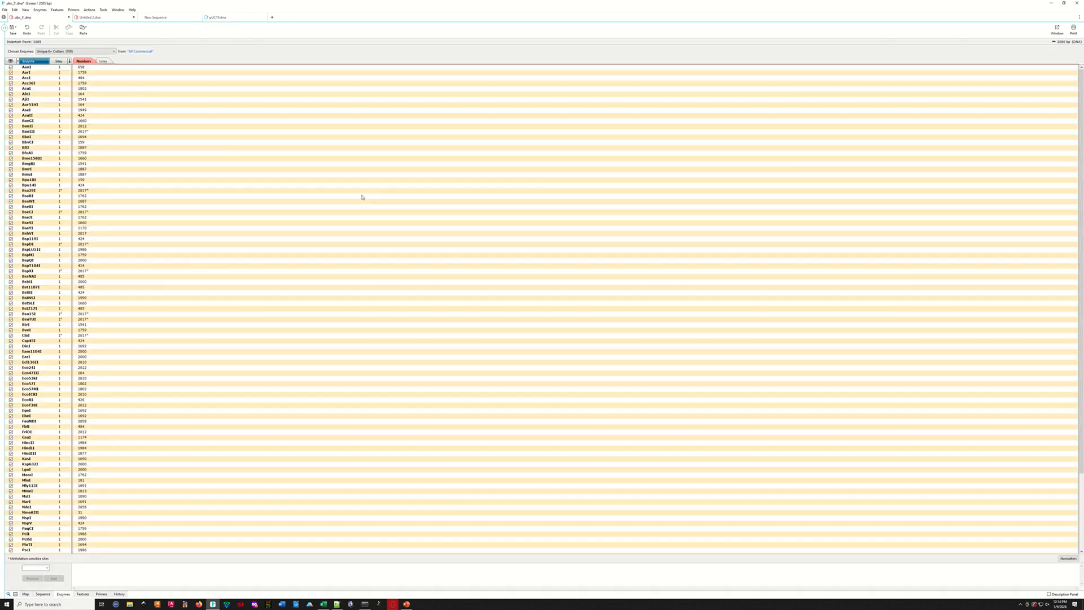
left_click(43, 594)
double_click(67, 68)
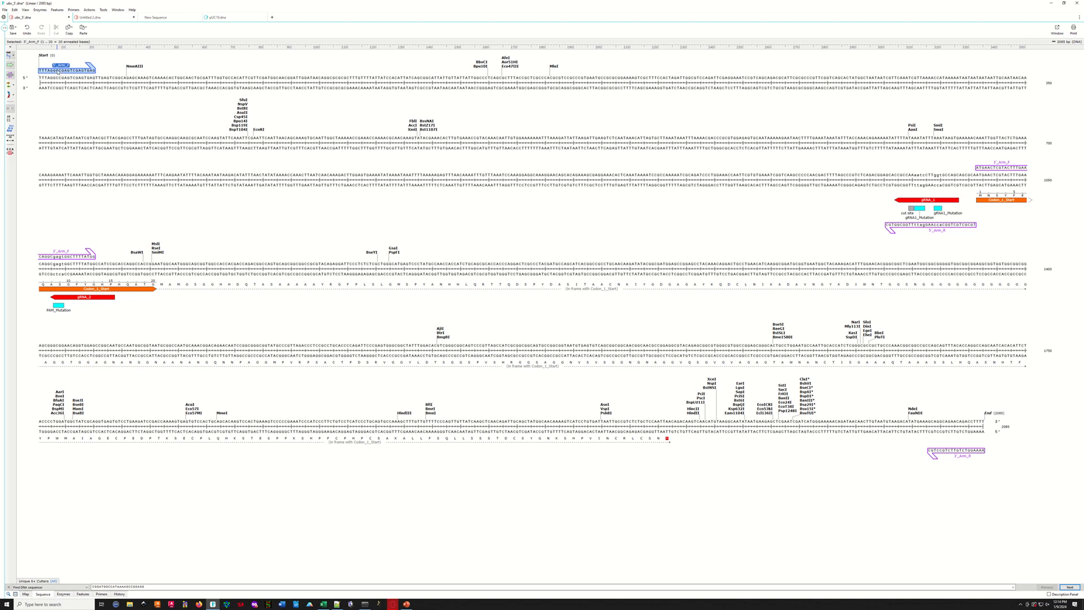
left_click(408, 208)
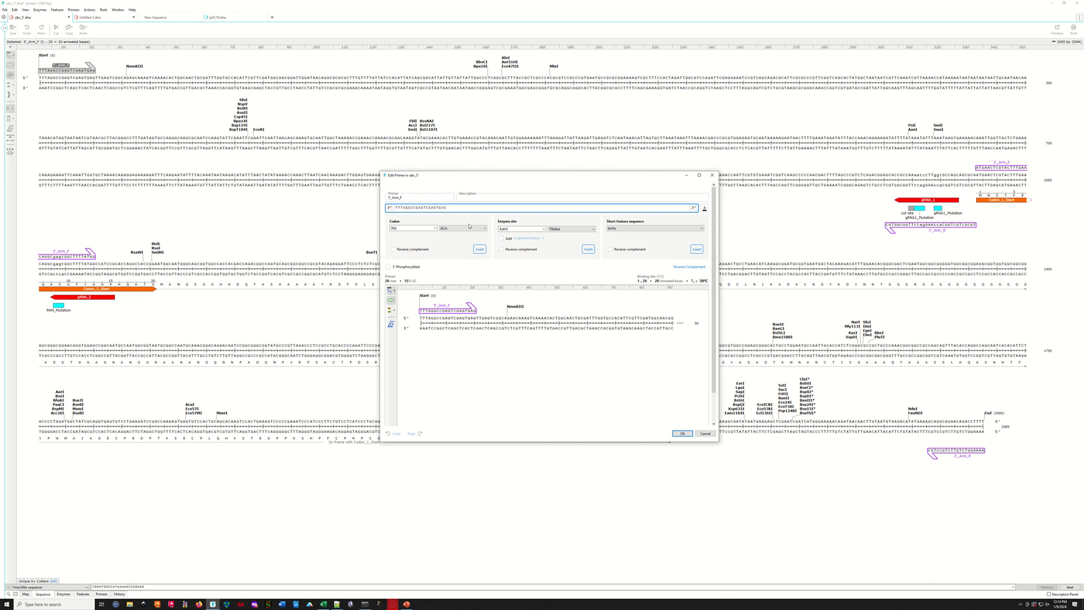
left_click(543, 229)
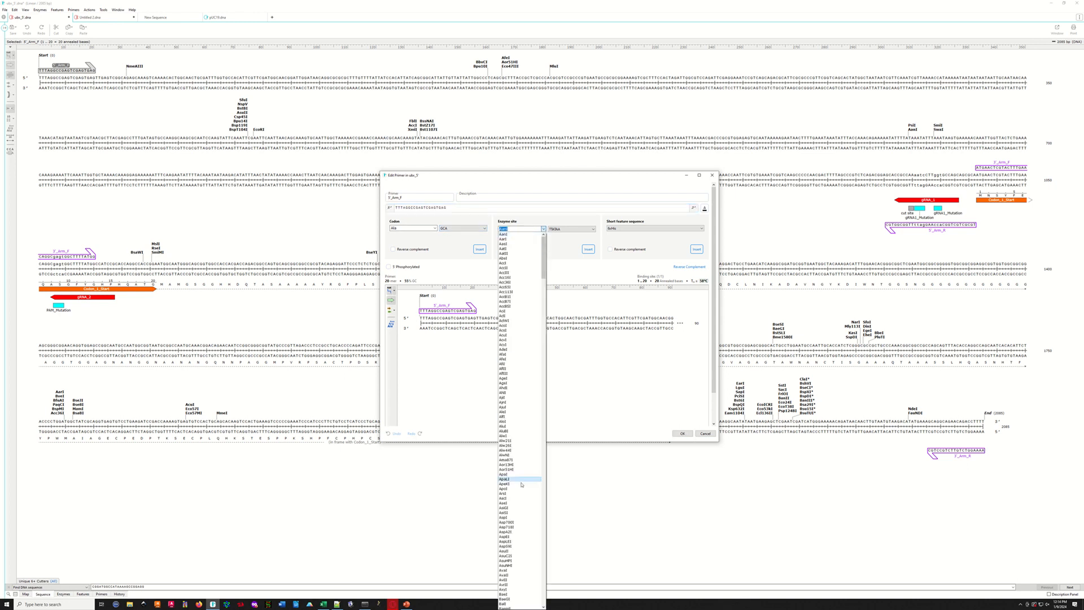
scroll(535, 336, "down", 20)
scroll(535, 336, "down", 20)
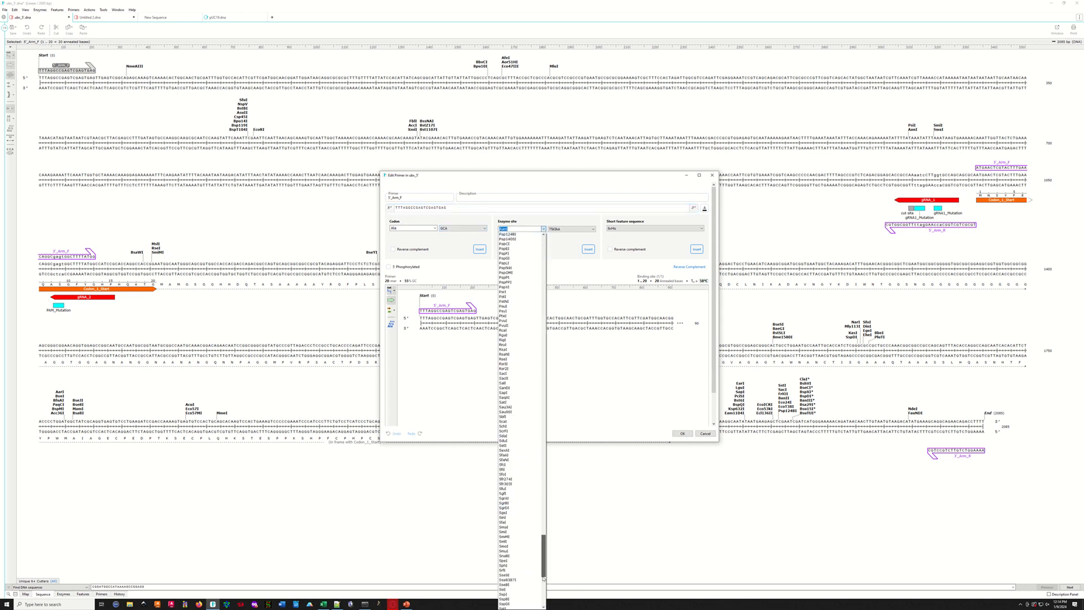
left_click(530, 543)
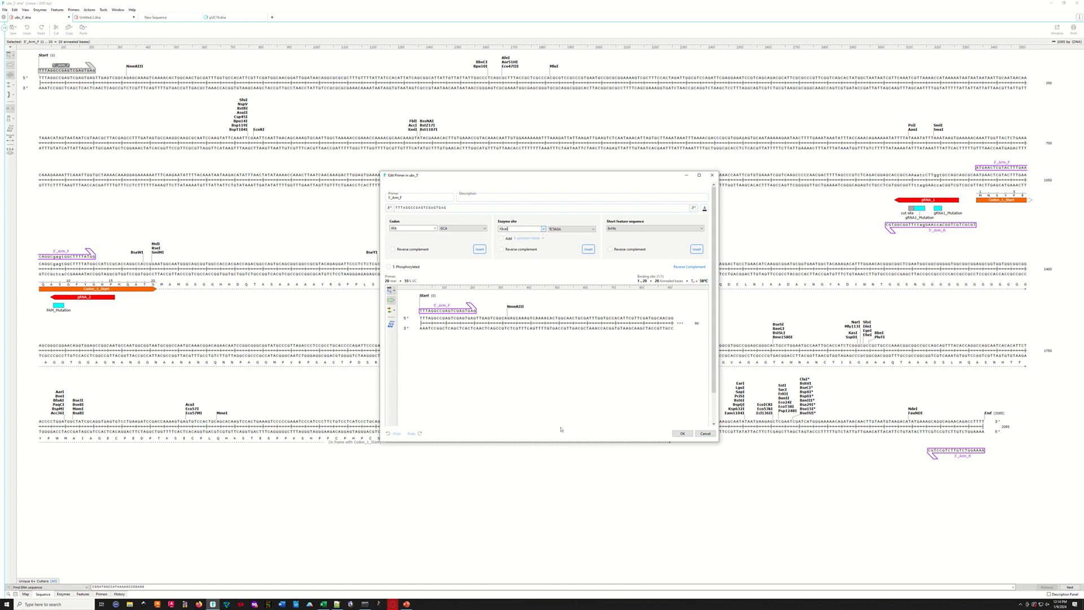
left_click(588, 250)
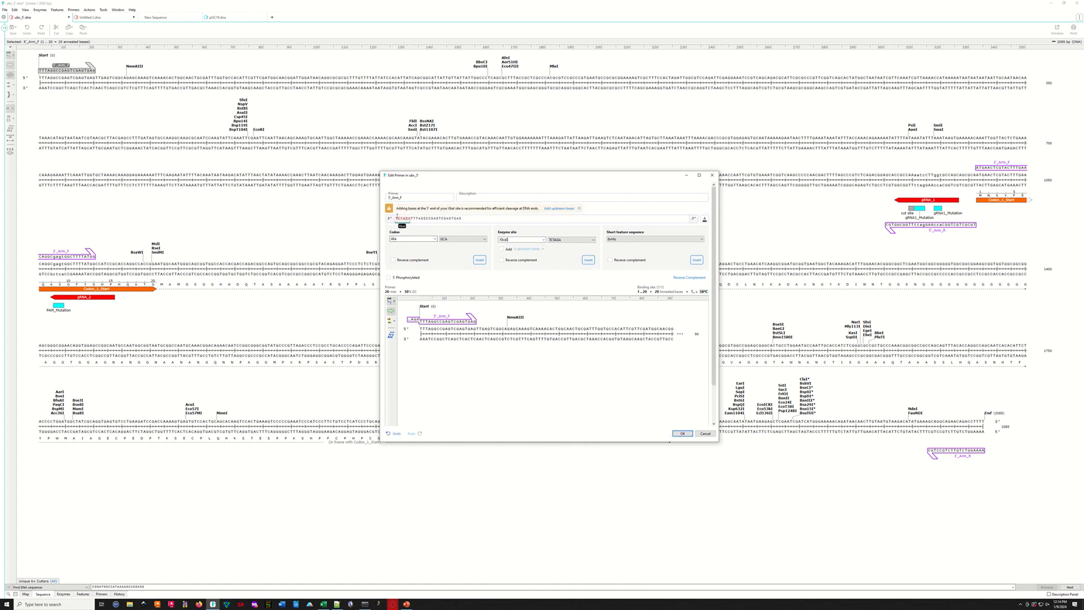
Add the bases atta upstream of the XbaI site and save the 5'_Arm_F primer.
left_click(397, 218)
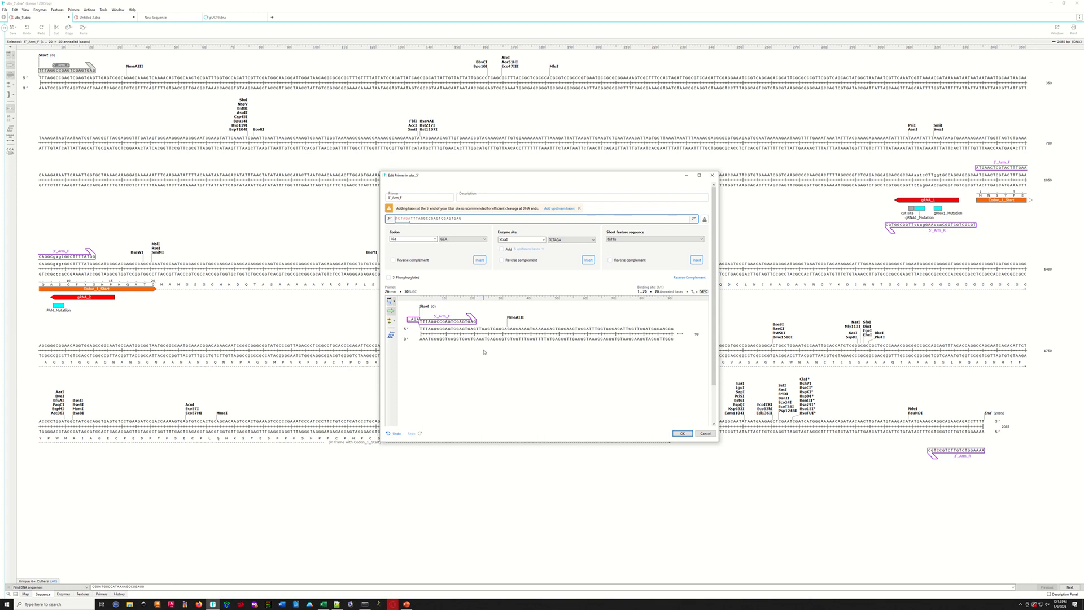
type("atta")
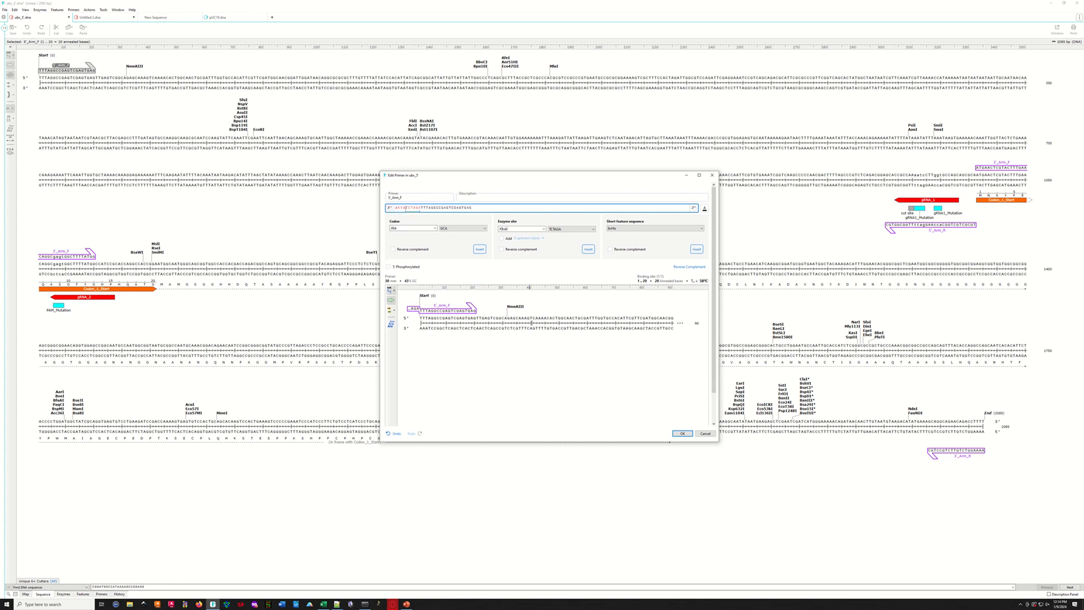
left_click(682, 434)
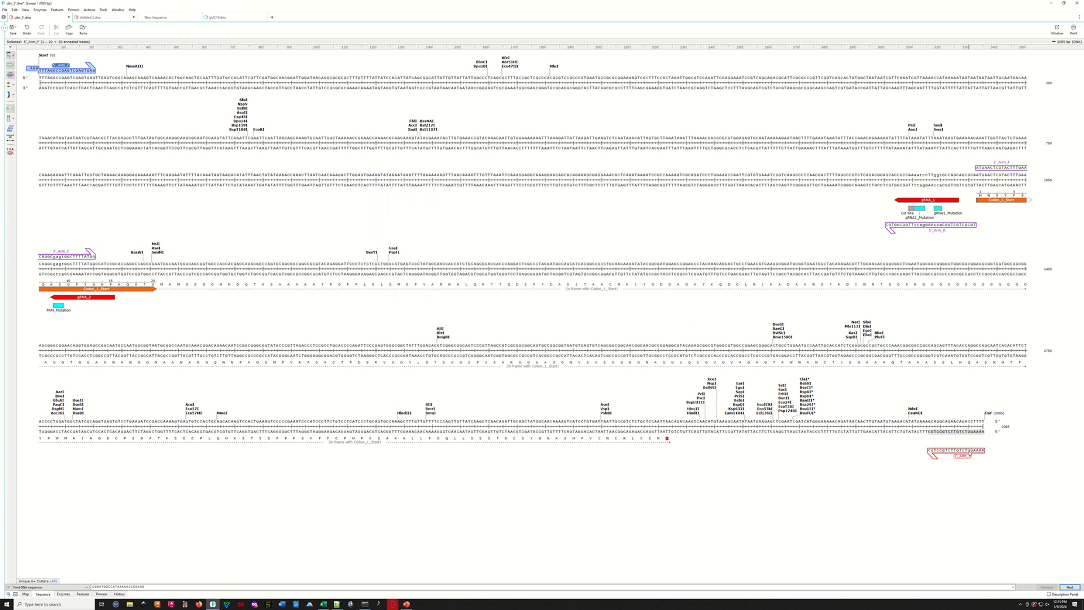
Edit the 3'_Arm_R primer at the end of the sequence and insert a KpnI site at its 5' end.
left_click(970, 455)
double_click(970, 456)
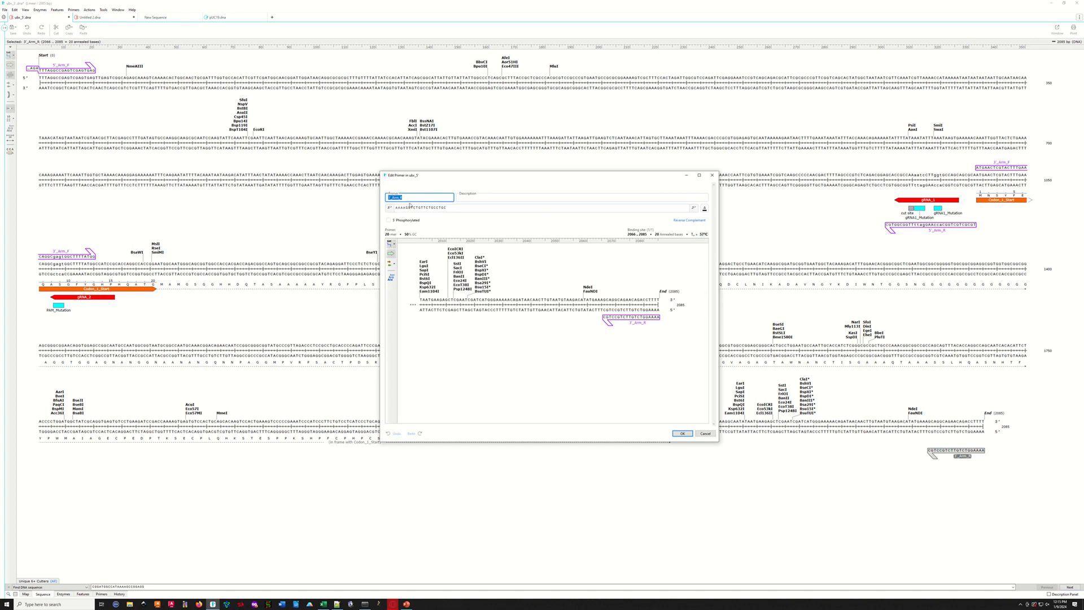
left_click(396, 207)
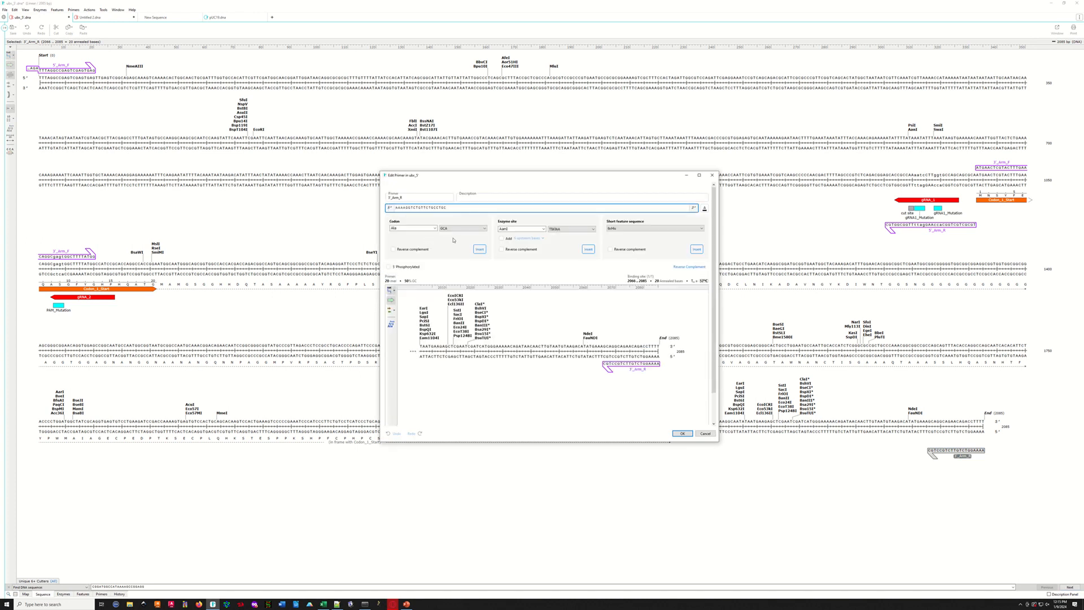
left_click(544, 230)
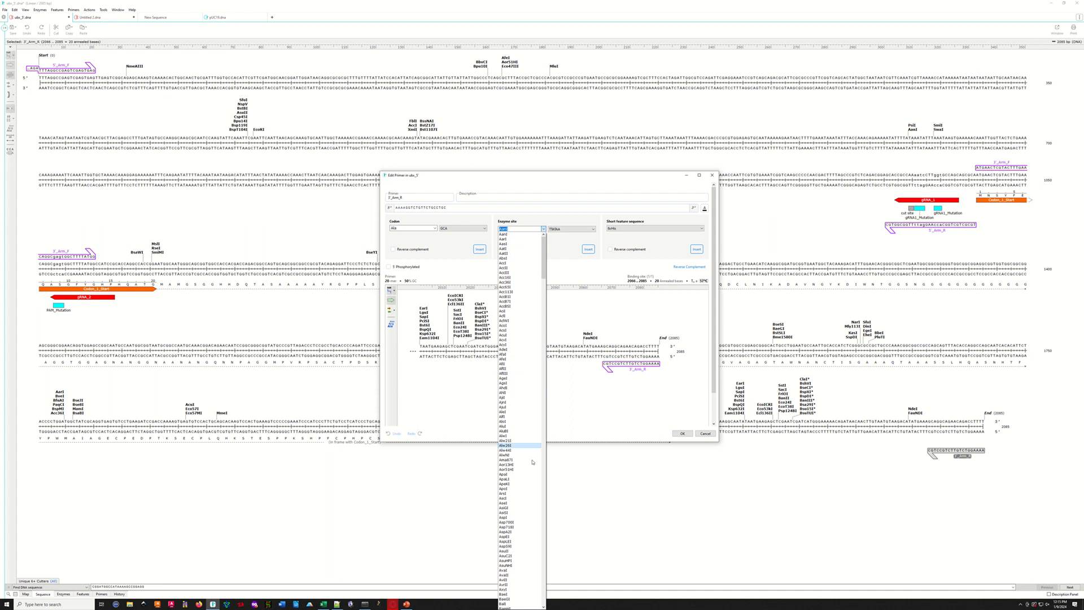
scroll(525, 486, "down", 10)
scroll(524, 486, "down", 20)
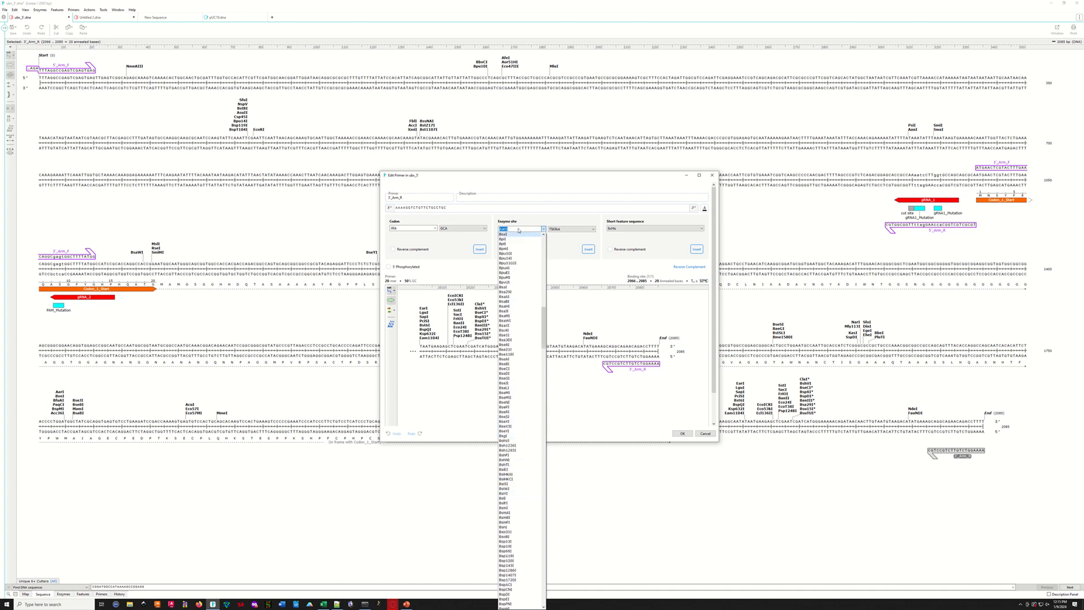
scroll(518, 229, "down", 20)
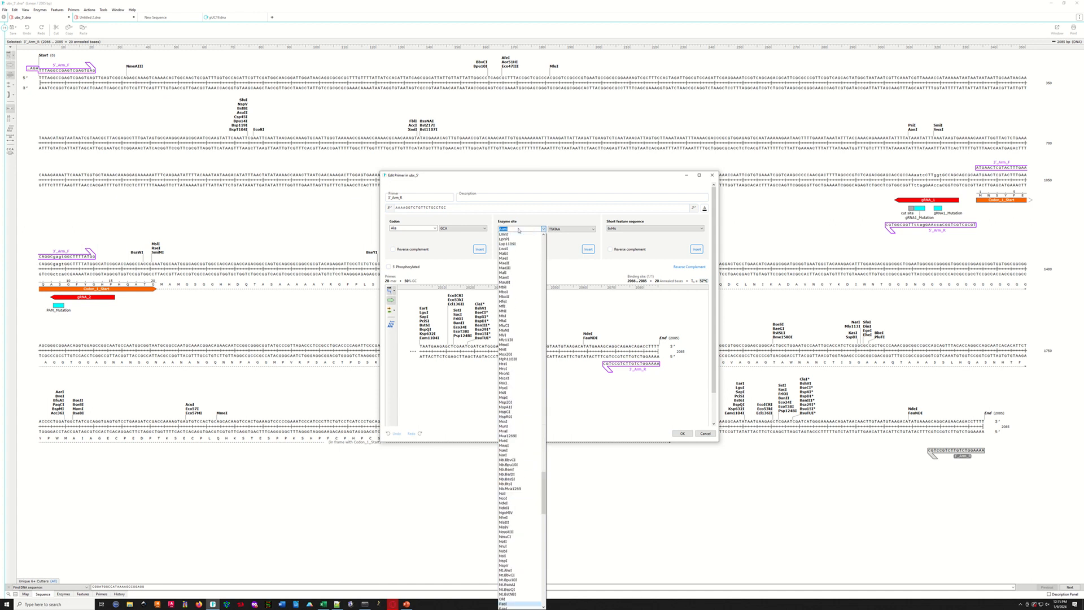
scroll(519, 230, "up", 3)
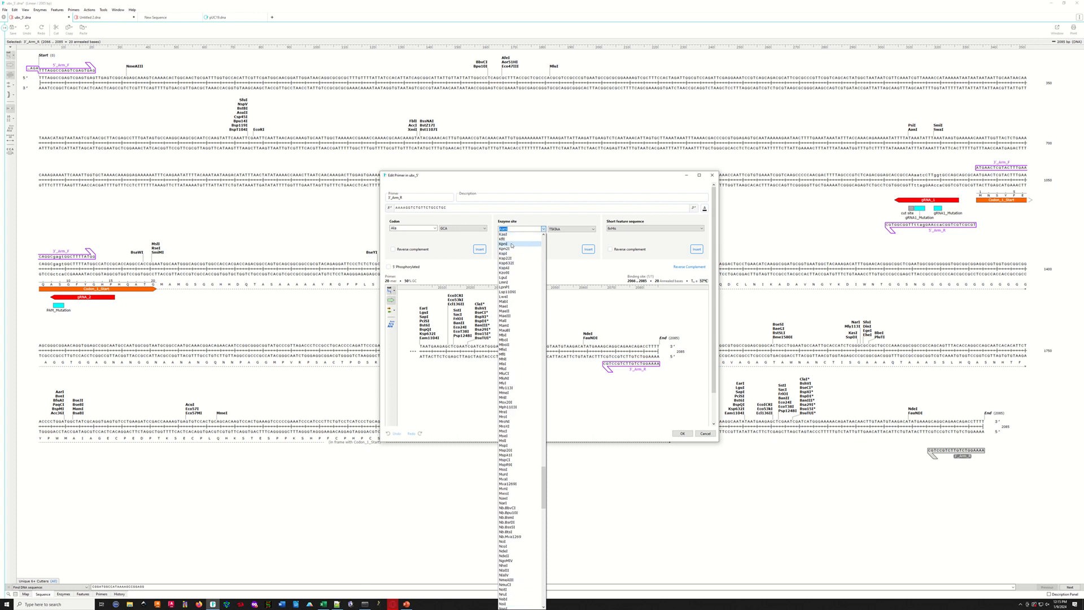
left_click(511, 245)
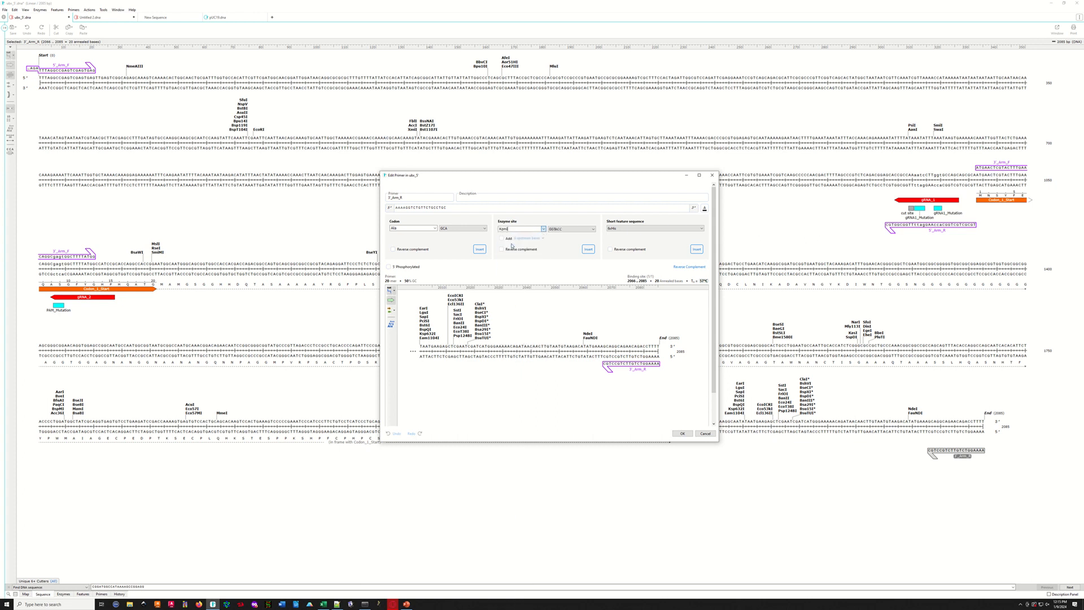
left_click(588, 249)
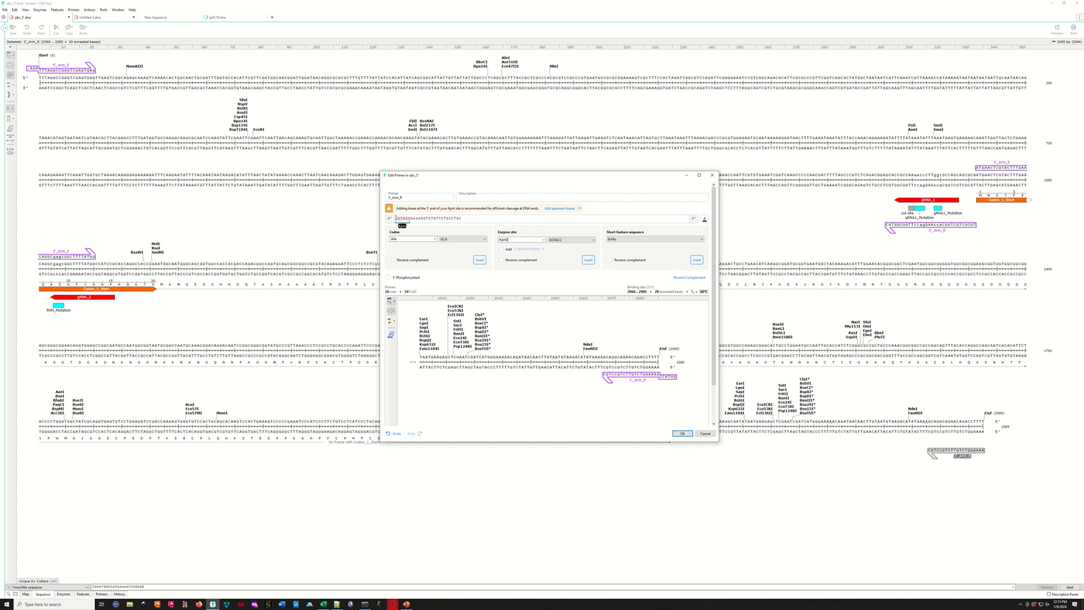
Add the bases atta upstream of the KpnI site and save the 3'_Arm_R primer.
left_click(394, 219)
type("G")
type("tta")
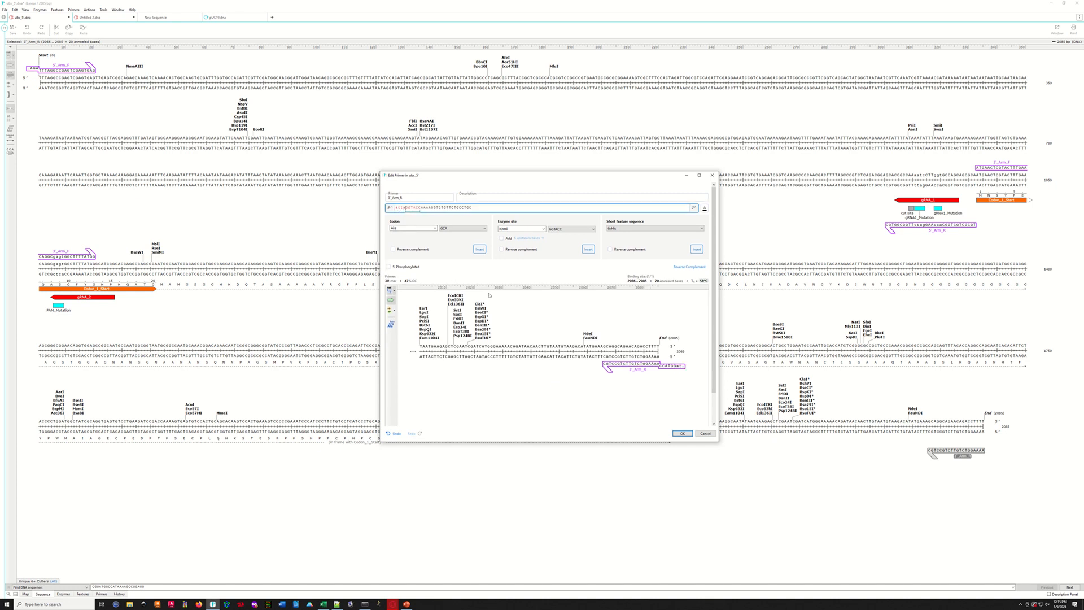
left_click(683, 433)
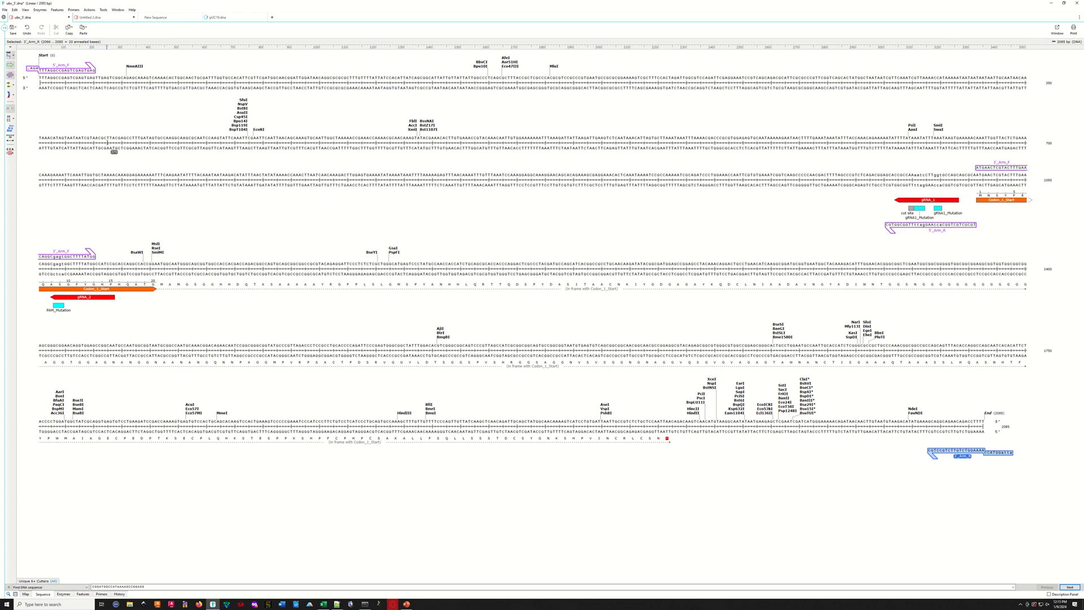
Copy the entire homology-arm sequence and insert it into pUC19 in place of bases 662 to 670 of the MCS, transferring features and primers.
left_click_drag(39, 79, 806, 349)
left_click_drag(886, 393, 1011, 425)
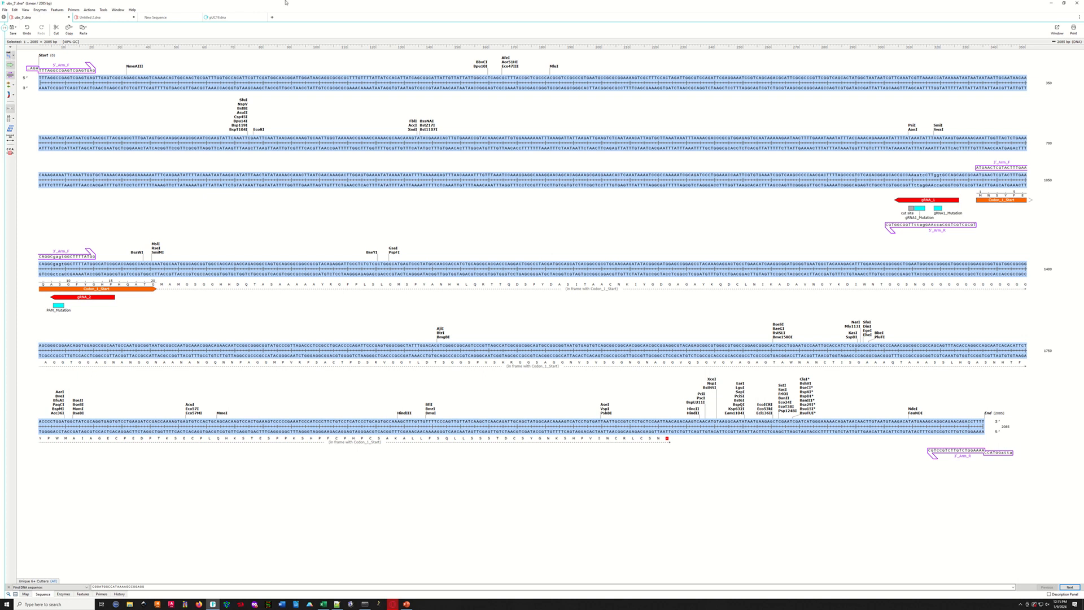
left_click(228, 18)
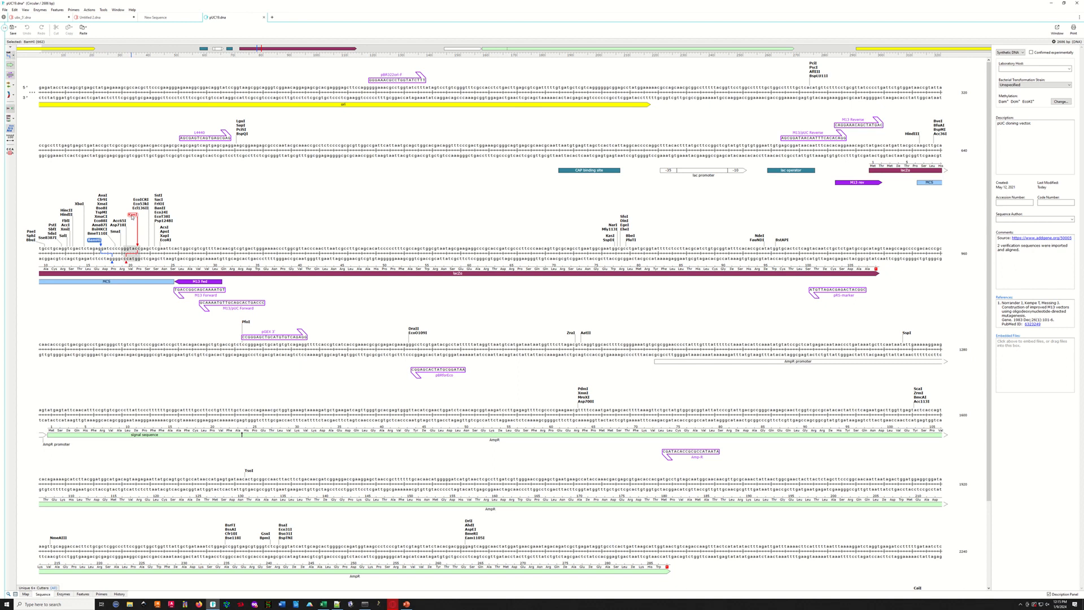
mouse_move(133, 216)
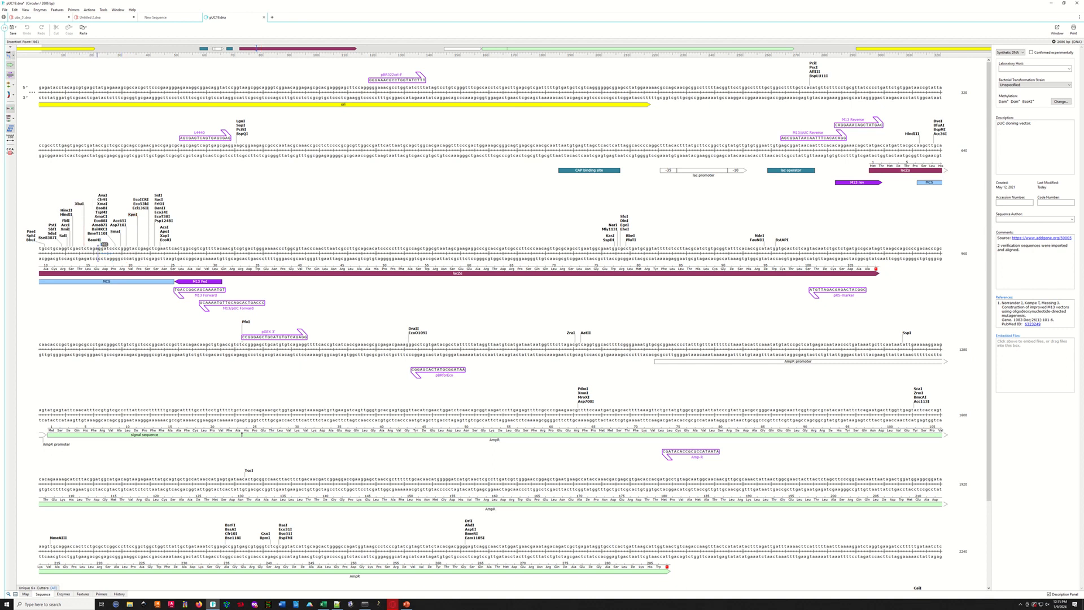
left_click_drag(99, 248, 125, 261)
key("ctrl+v")
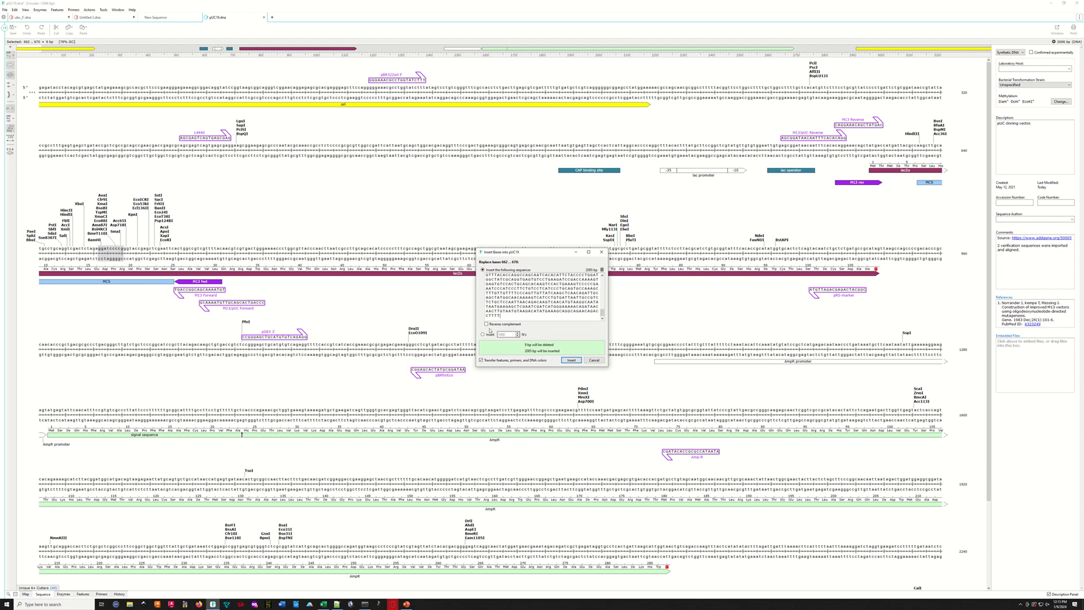
left_click(571, 360)
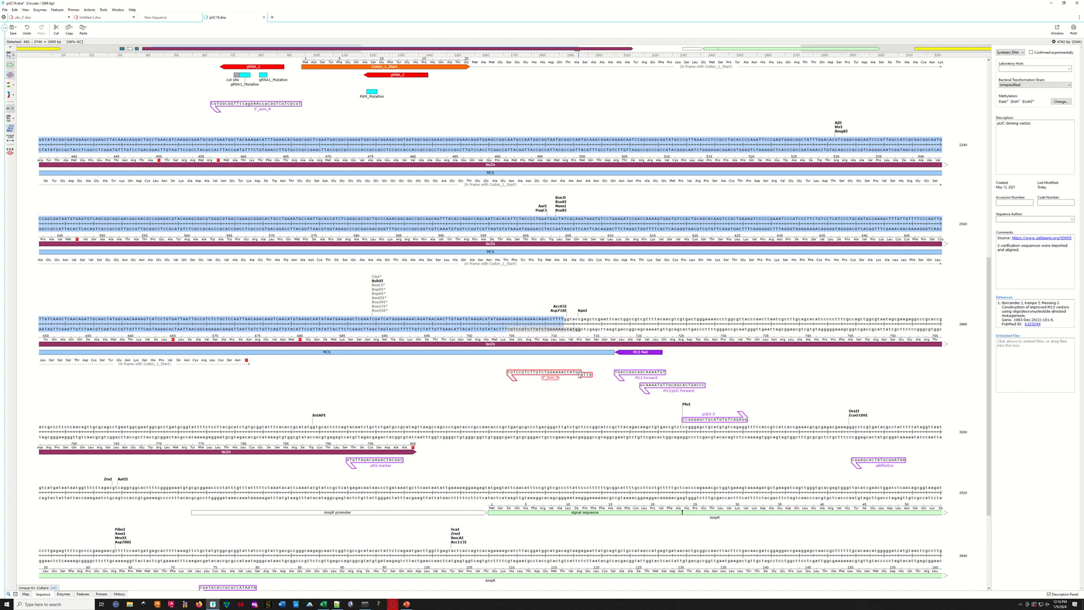
scroll(487, 357, "up", 6)
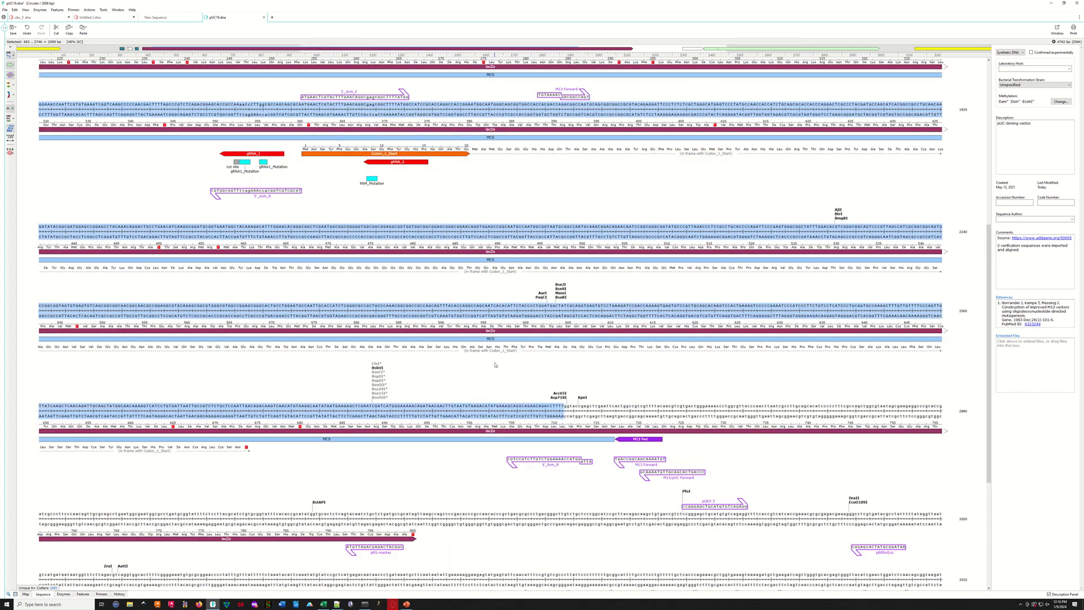
Remove the MCS and lacZα feature annotations spanning the inserted homology arms in pUC19.
scroll(472, 367, "up", 2)
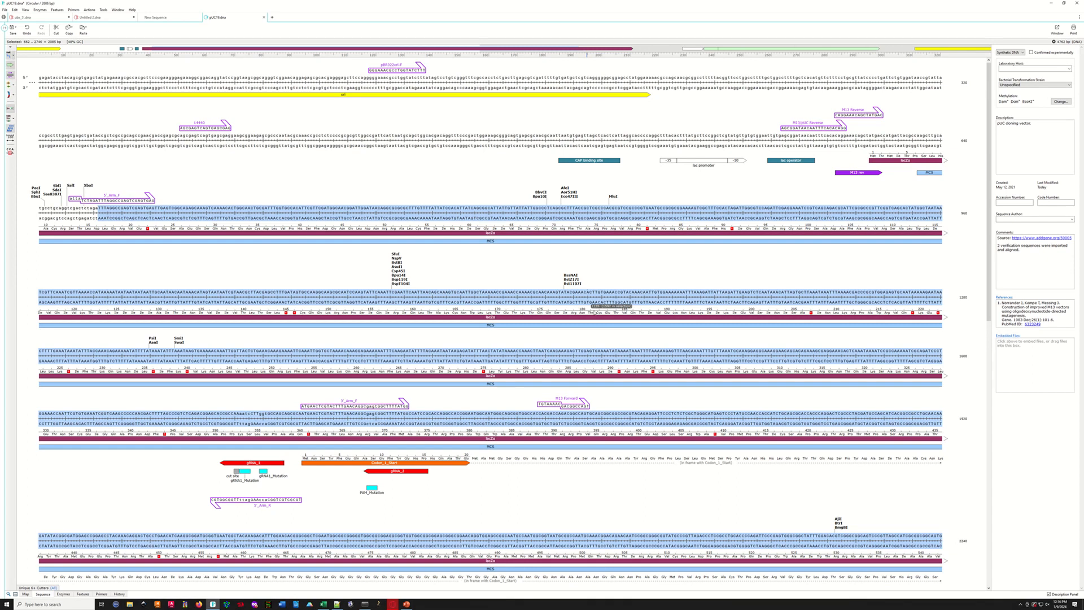
scroll(590, 308, "down", 4)
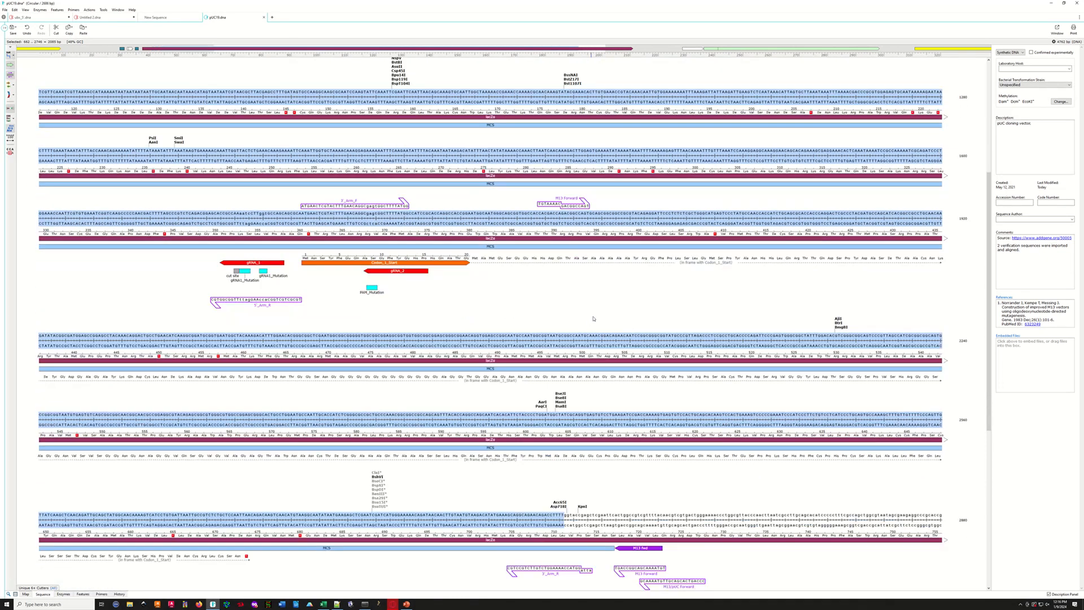
left_click(594, 319)
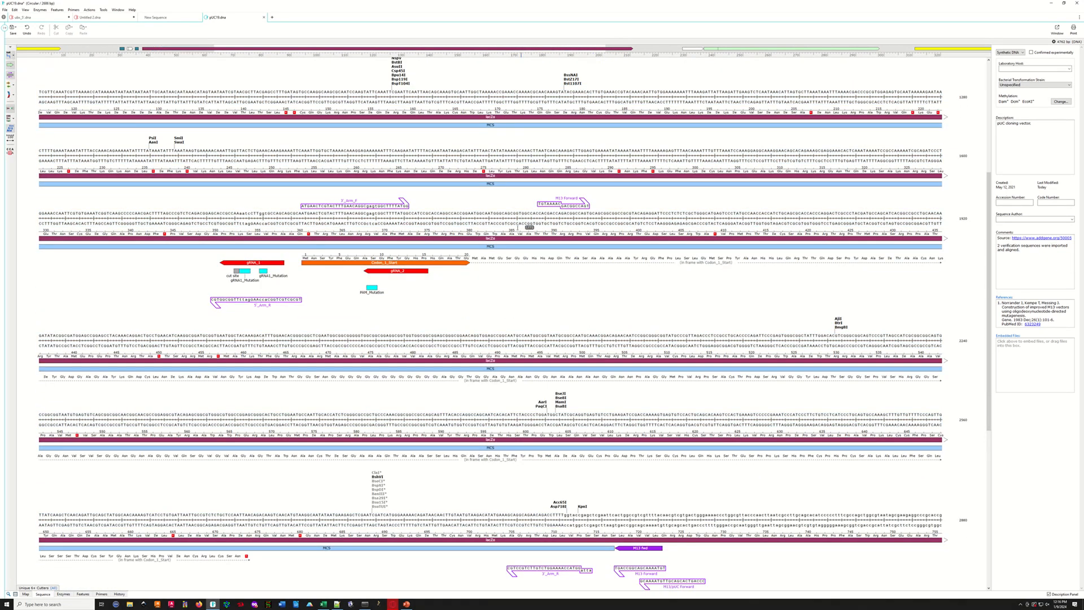
left_click(513, 247)
key("Delete")
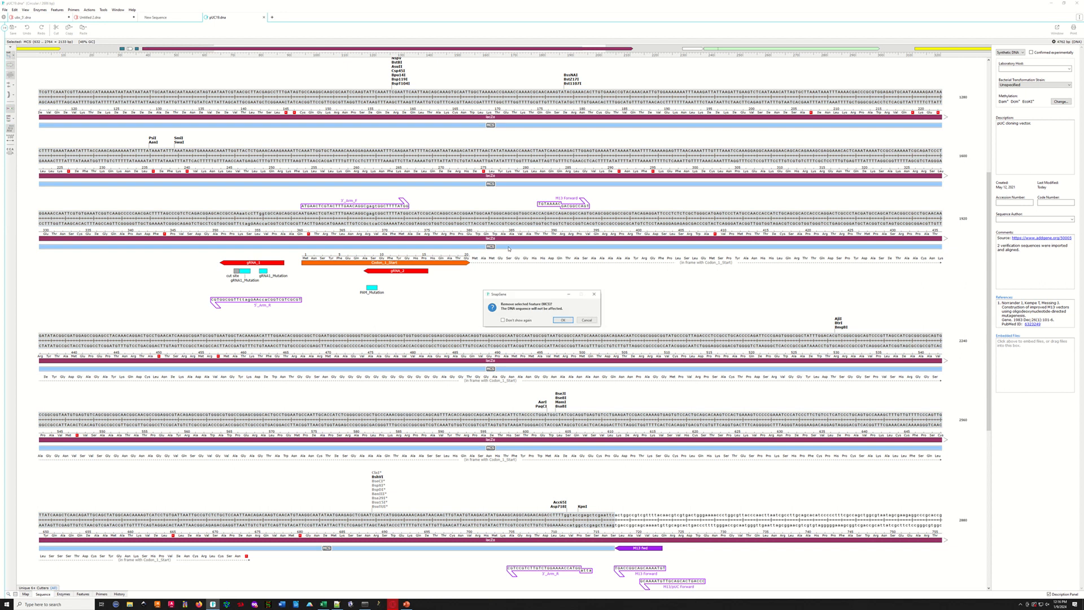
key("Return")
left_click(538, 247)
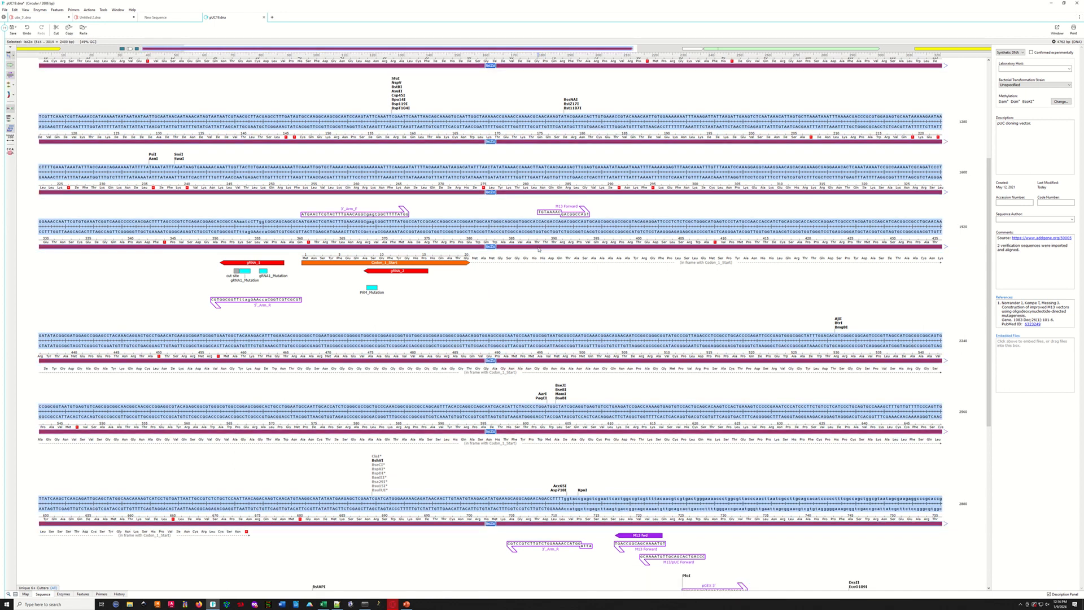
key("Delete")
left_click(563, 321)
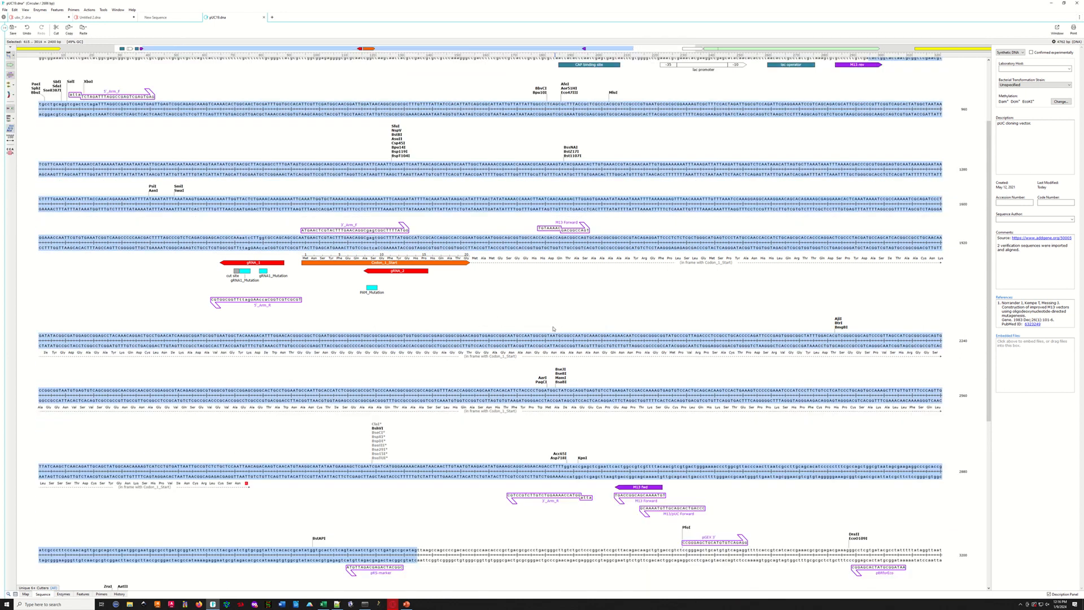
Set the insertion point just before Codon_1_Start, and switch to the browser to open the downloaded GFP sequence file in SnapGene.
left_click(316, 230)
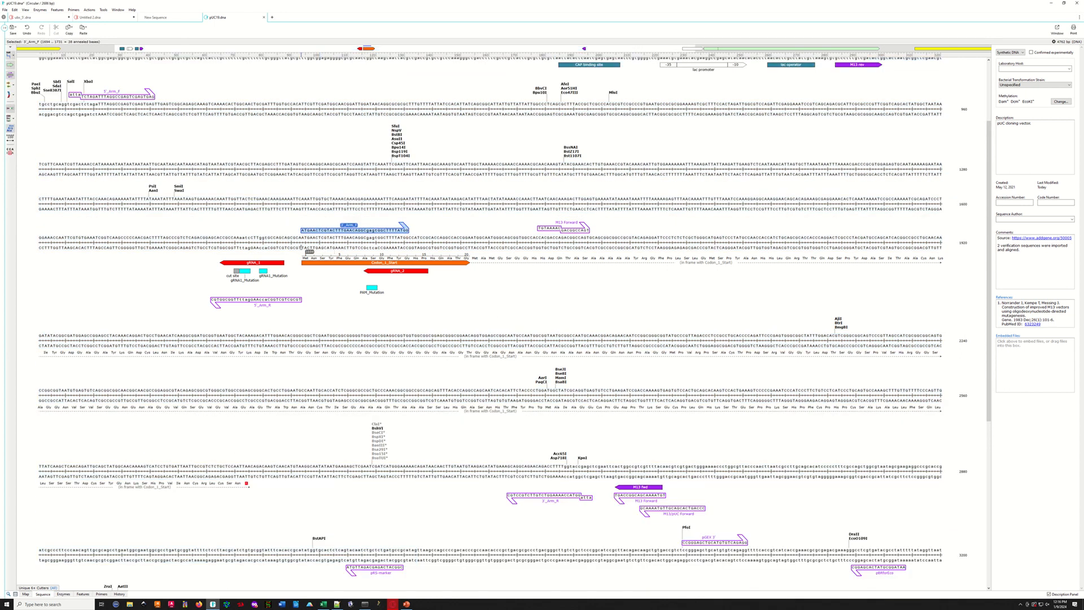
left_click(302, 248)
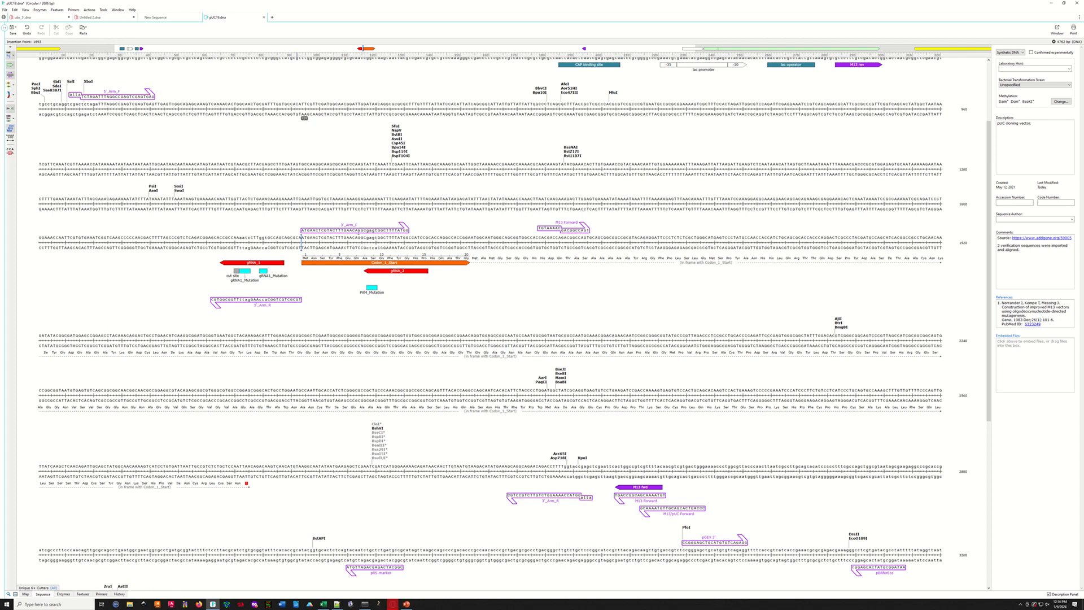
scroll(375, 270, "up", 1)
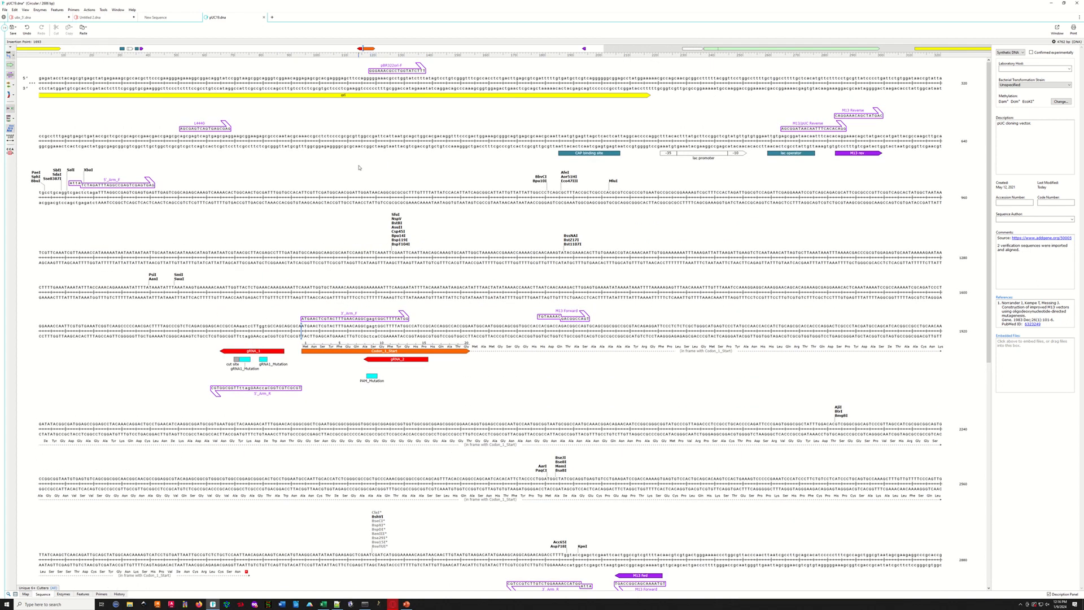
mouse_move(481, 2)
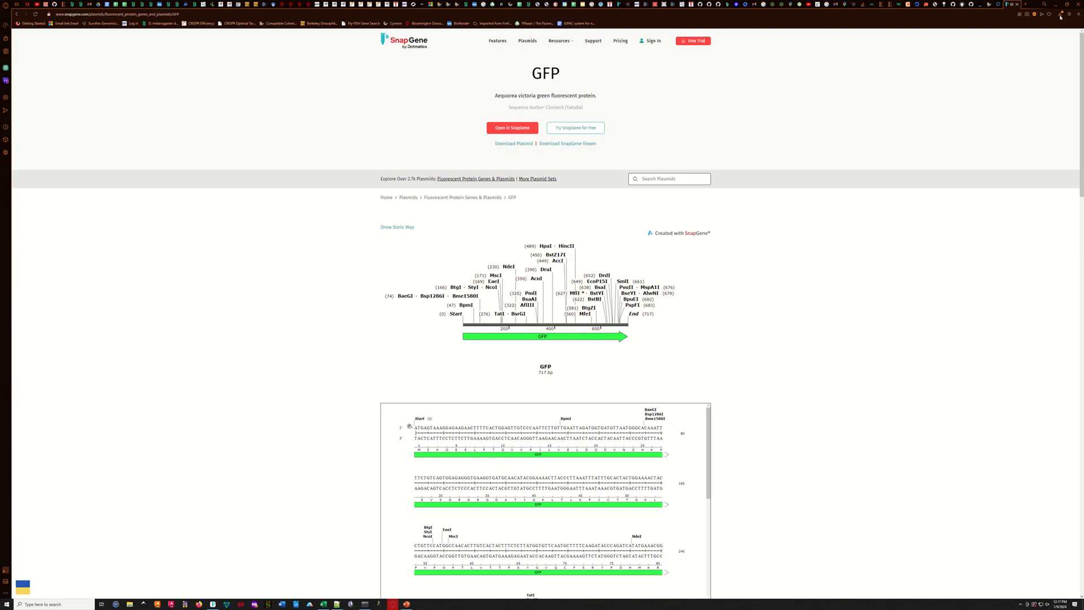
left_click(1061, 15)
left_click(975, 134)
left_click(1056, 4)
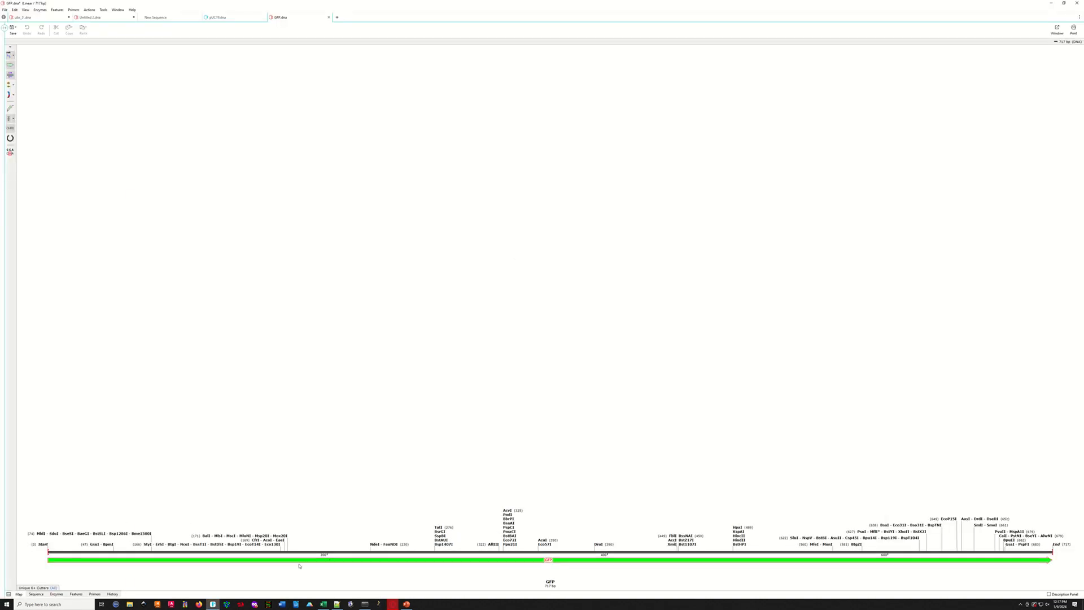
Copy the full 717 bp GFP sequence and insert it before Codon_1_Start in pUC19, transferring features and primers.
left_click(330, 561)
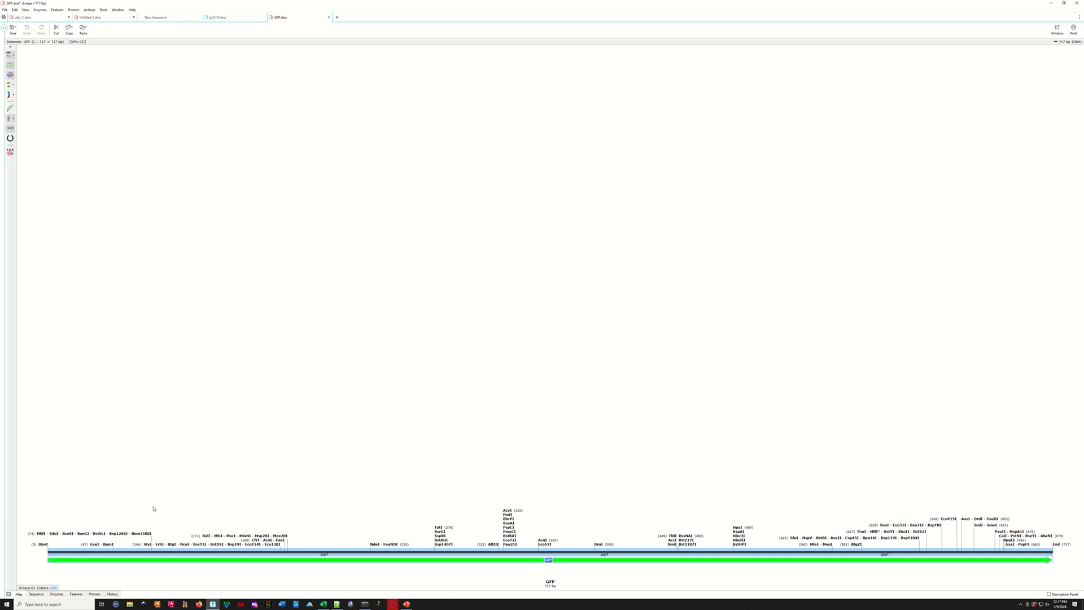
left_click(37, 594)
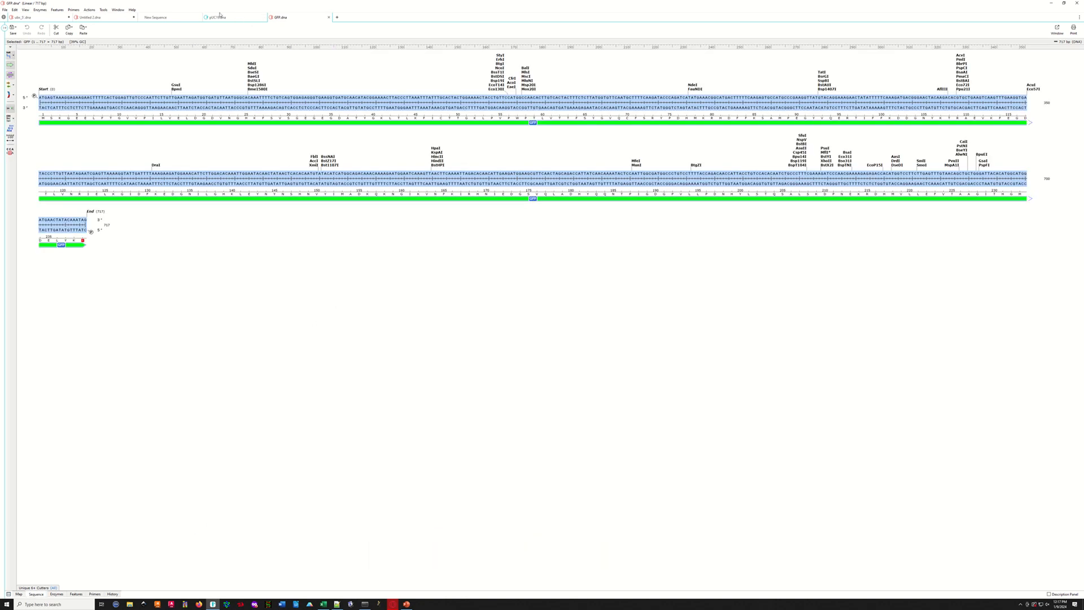
left_click(219, 16)
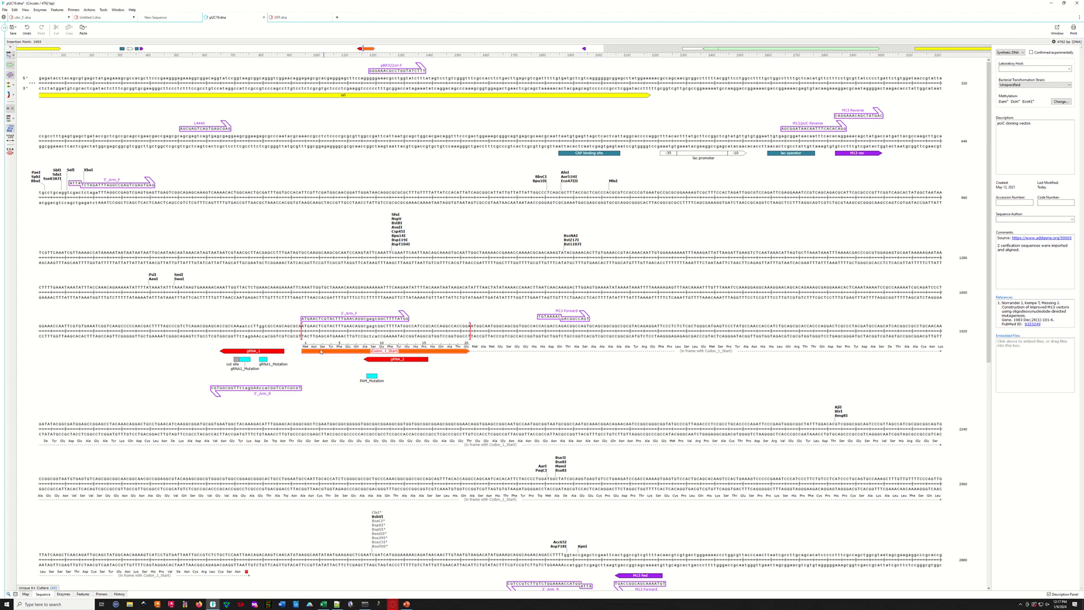
key("ctrl+v")
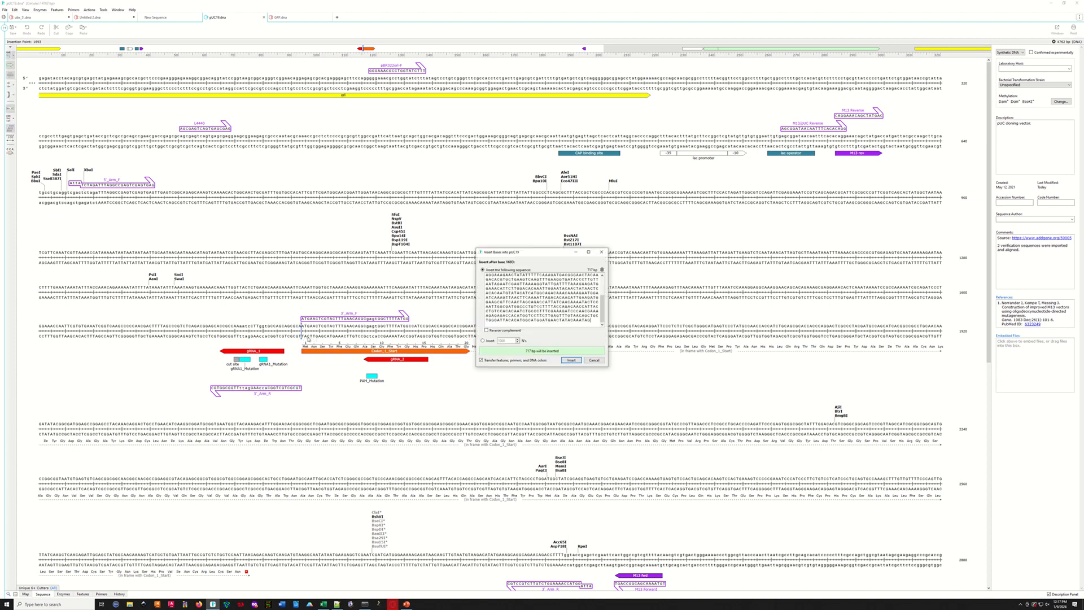
left_click(571, 360)
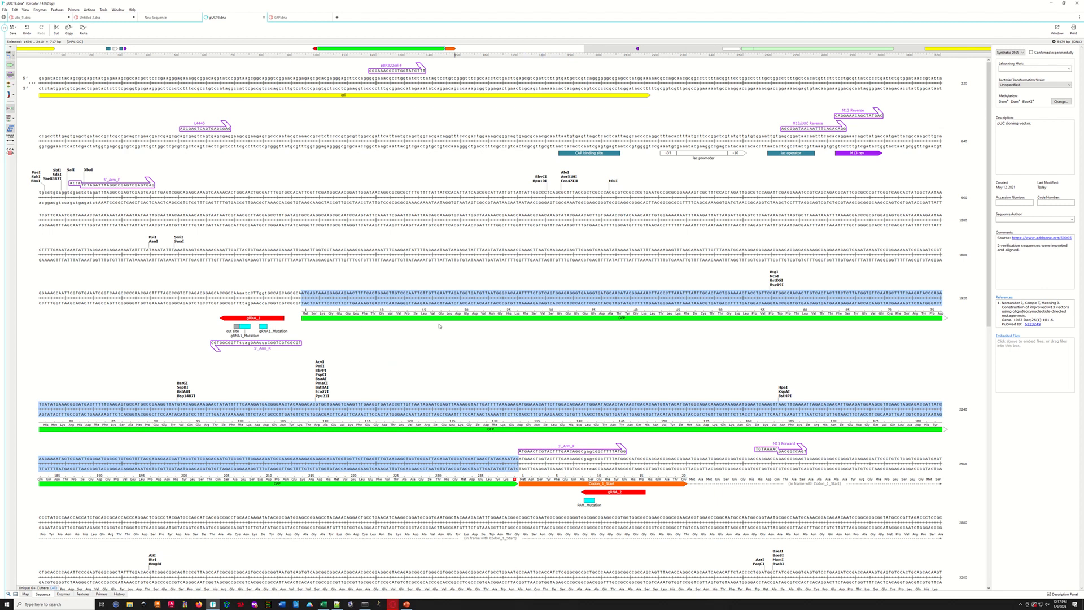
Delete the 3 bp stop codon at the end of the inserted GFP sequence.
left_click(322, 294)
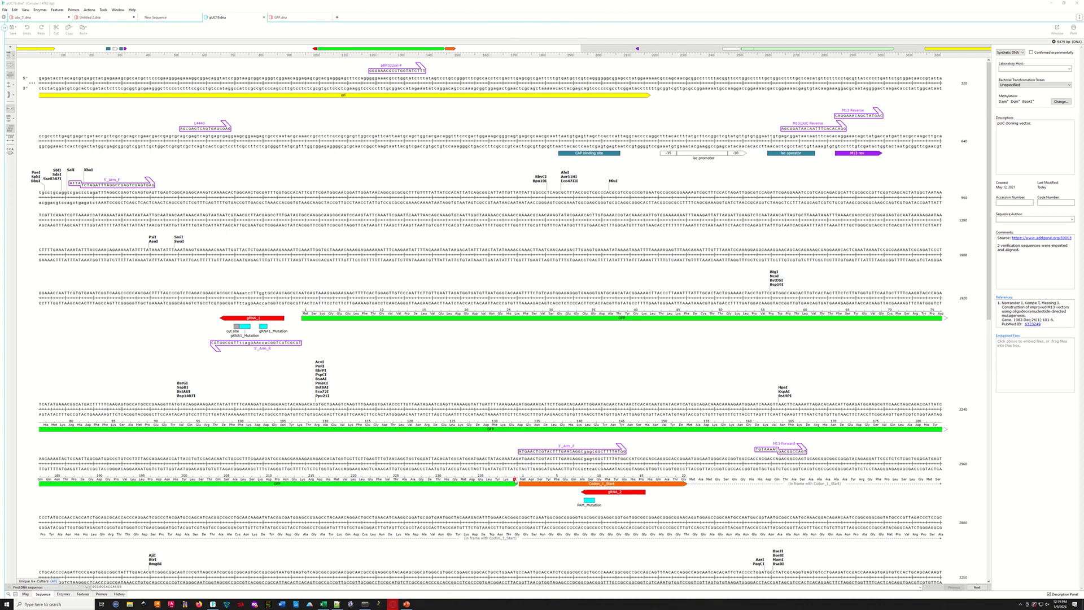
left_click(514, 479)
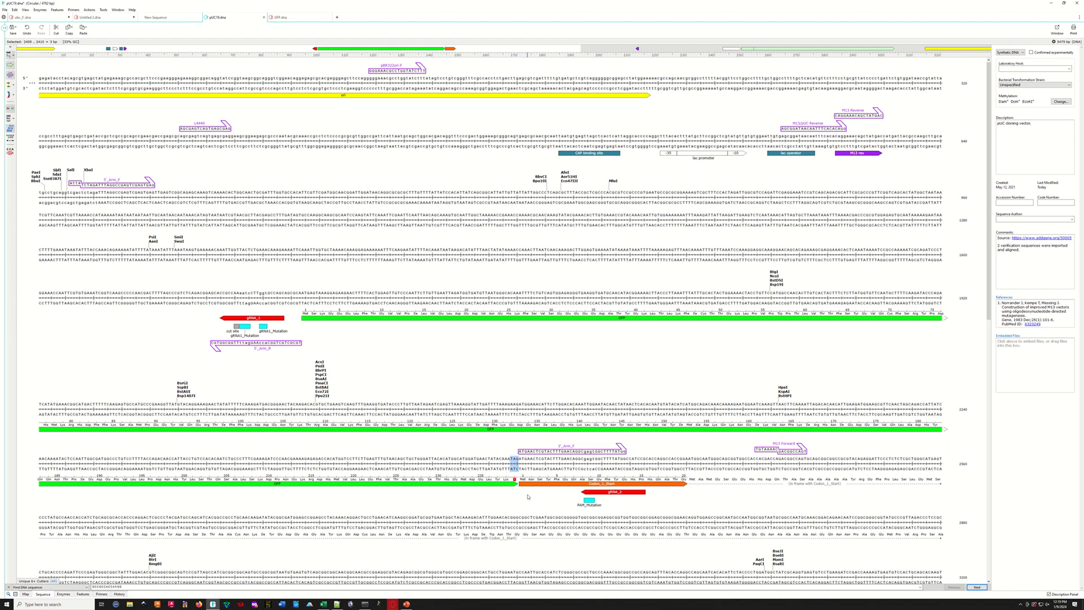
key("Delete")
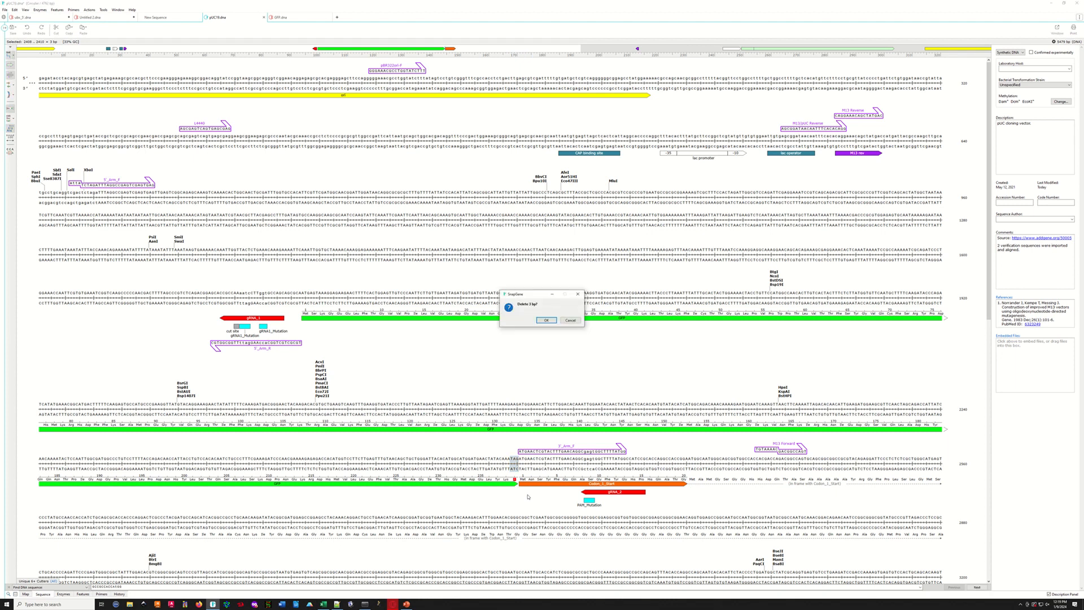
left_click(548, 321)
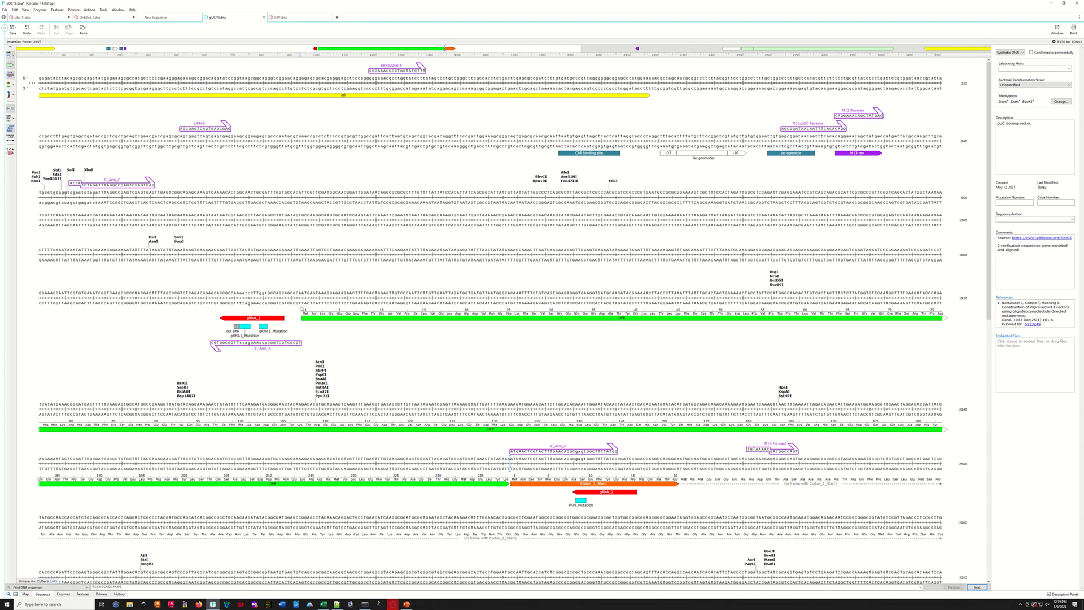
Set the insertion point at the start of GFP and look through the enzymes that do not cut pUC19.
left_click(304, 299)
key("Left")
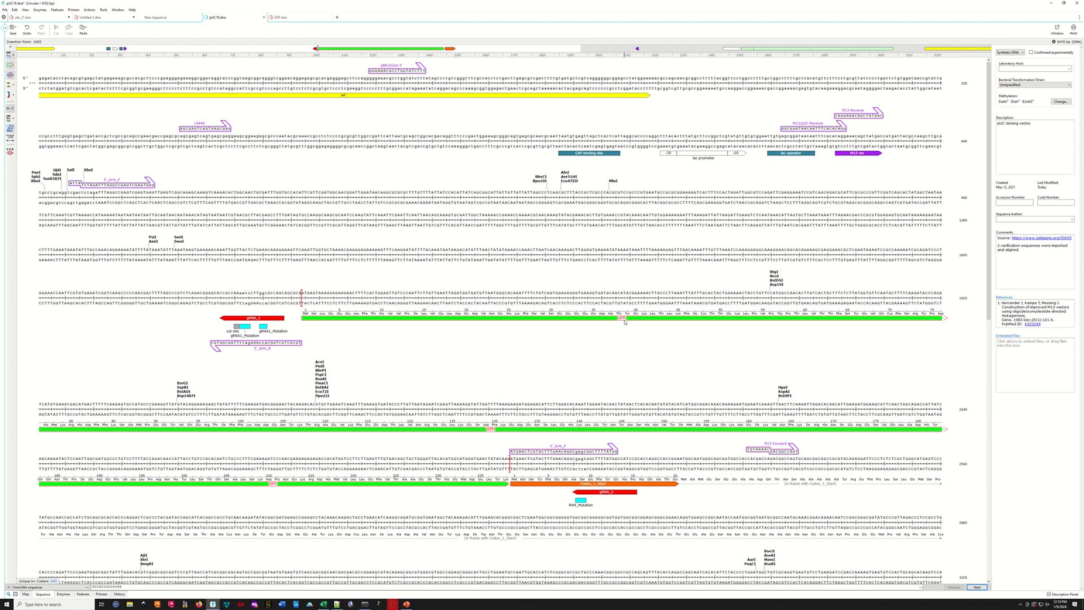
left_click(68, 594)
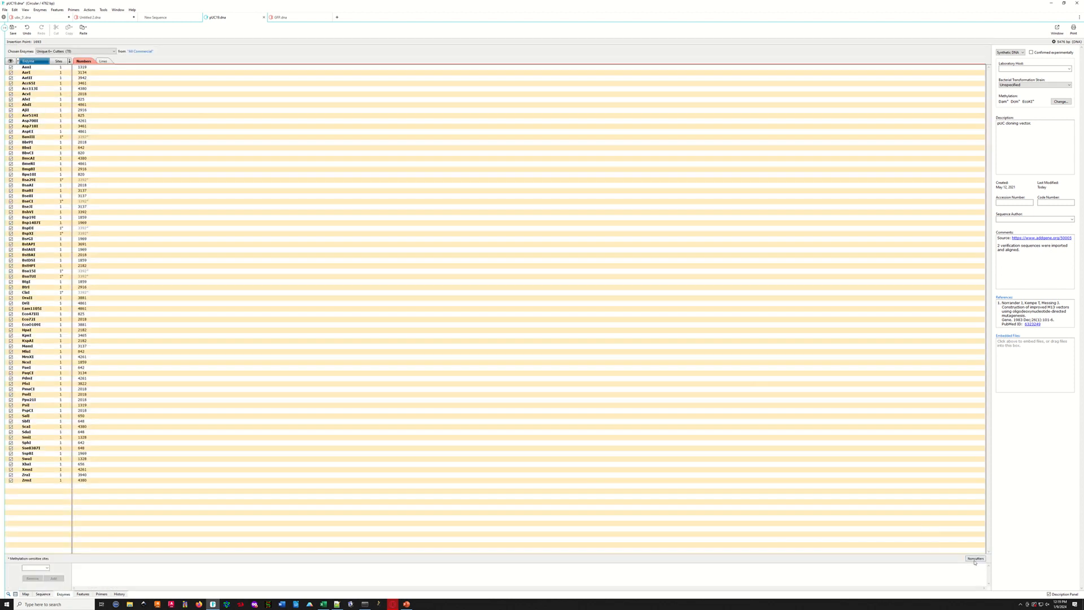
left_click(975, 559)
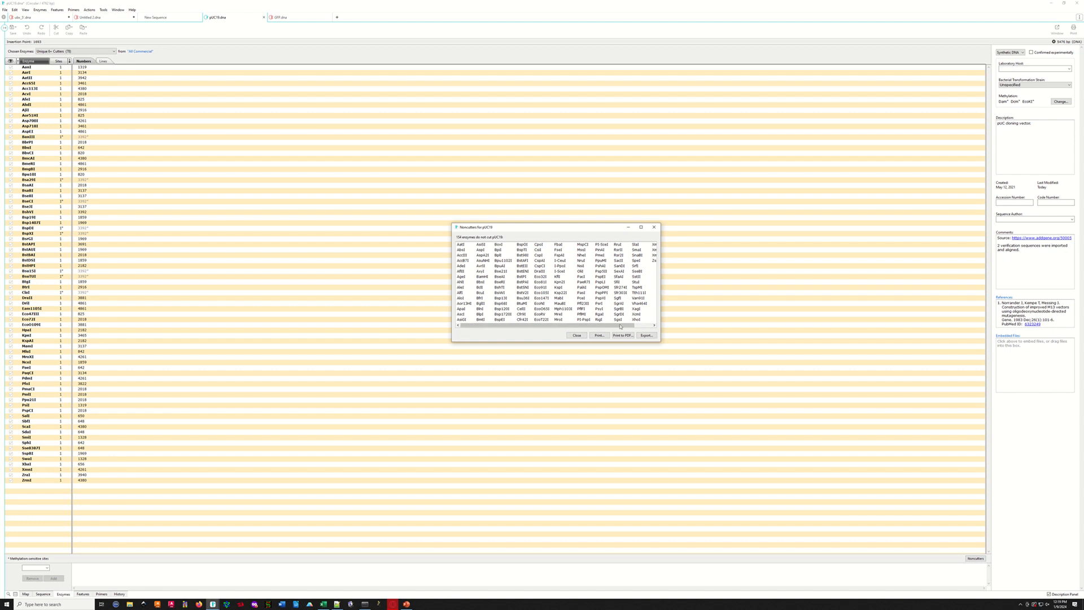
left_click(655, 326)
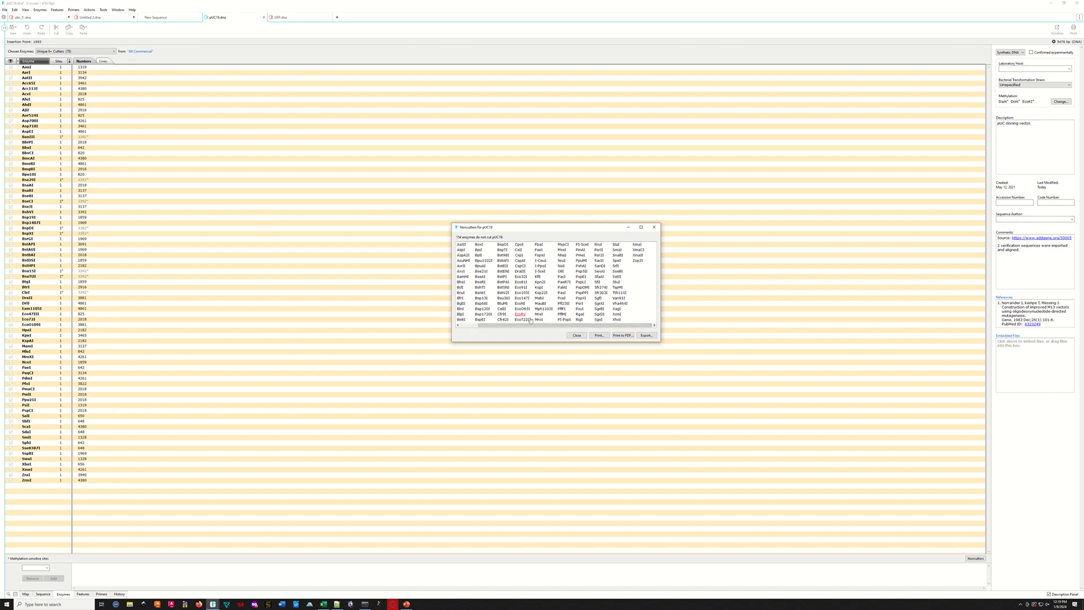
left_click_drag(532, 326, 512, 326)
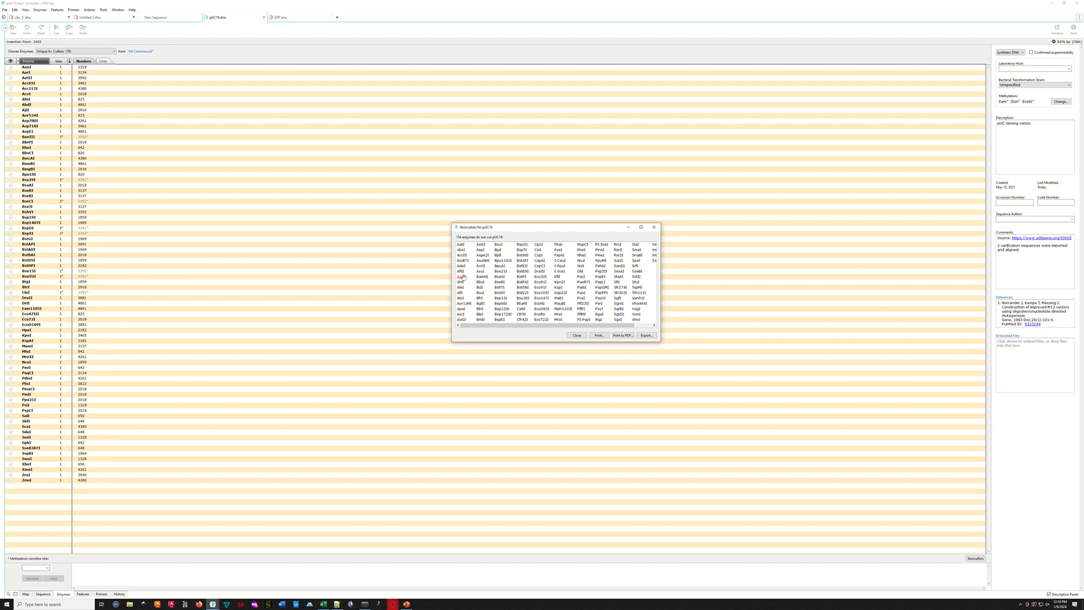
mouse_move(464, 281)
left_click(43, 593)
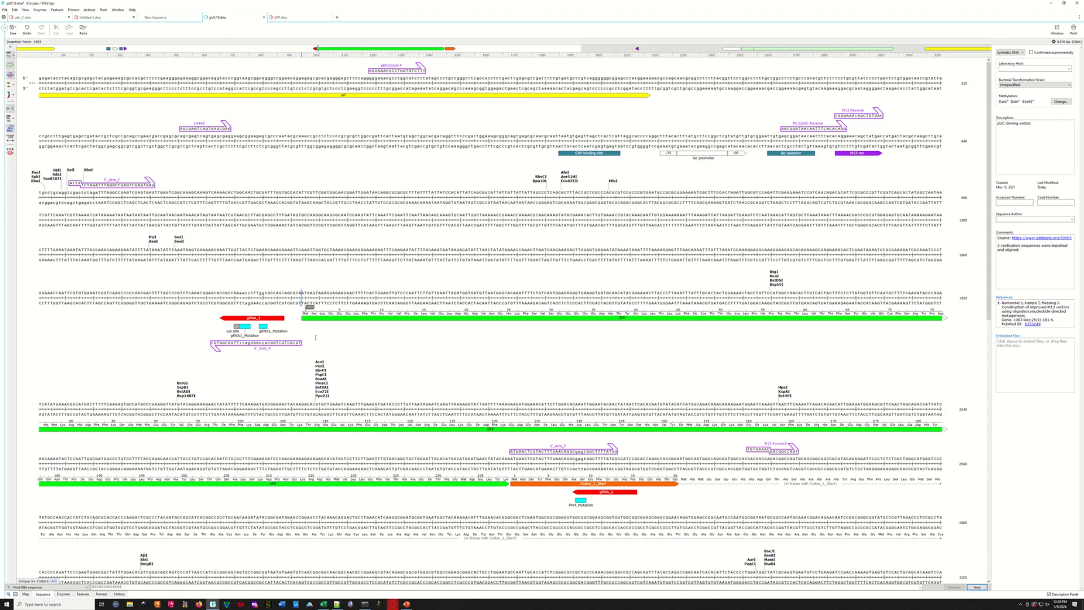
Look up the AgeI recognition site among the noncutters and enter ACCGGT in the DNA sequence search field.
left_click(64, 594)
left_click(976, 558)
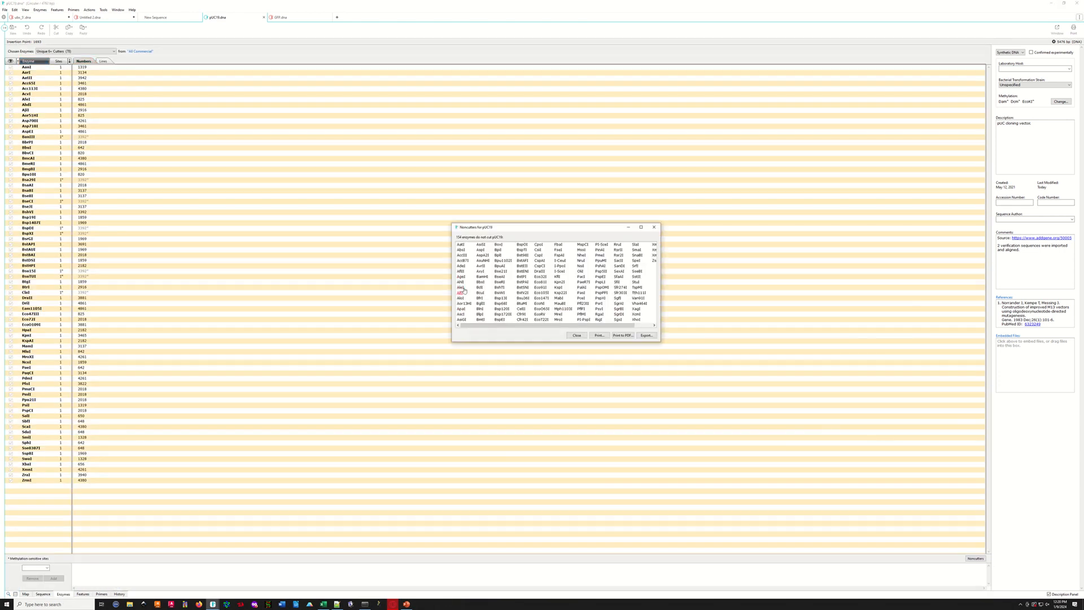
left_click(461, 277)
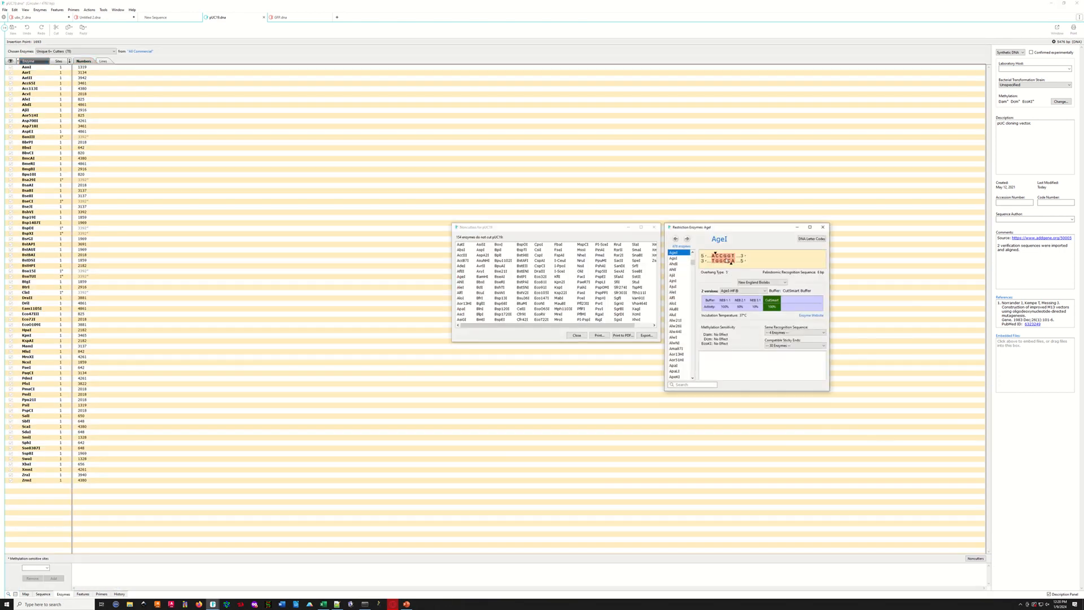
left_click(823, 227)
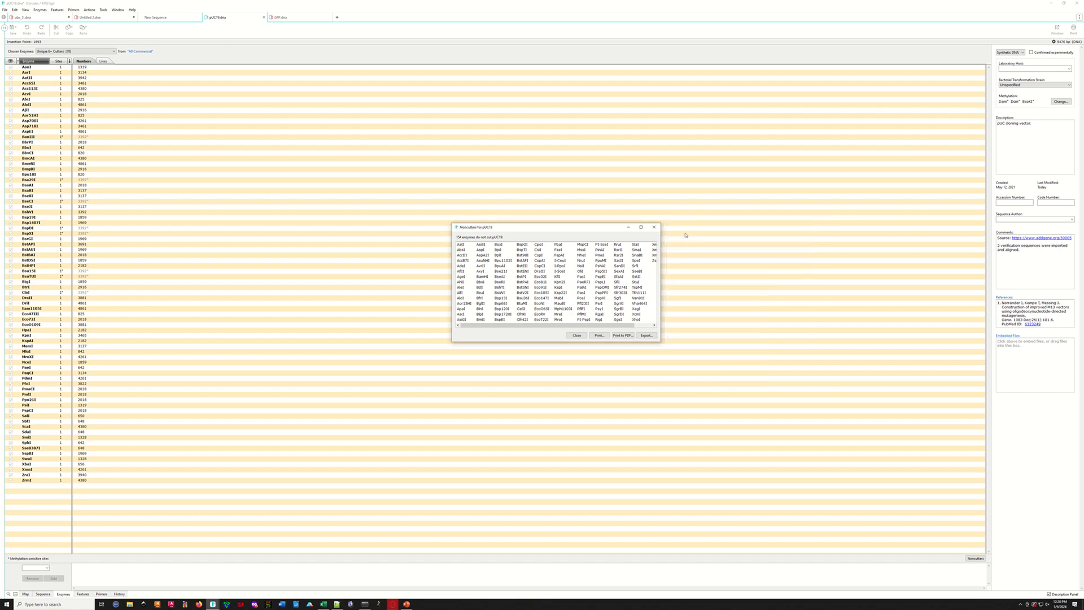
left_click(654, 227)
left_click(44, 594)
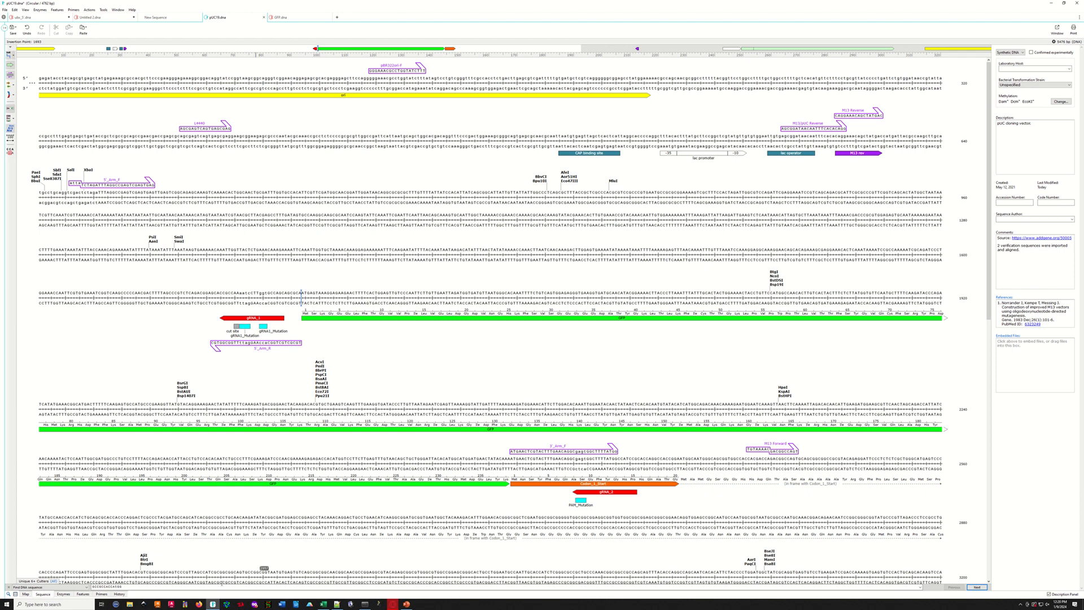
double_click(120, 587)
type("ACCGGT")
Look up the recognition sequence of BamHI in the list of noncutters for pUC19.
left_click(64, 594)
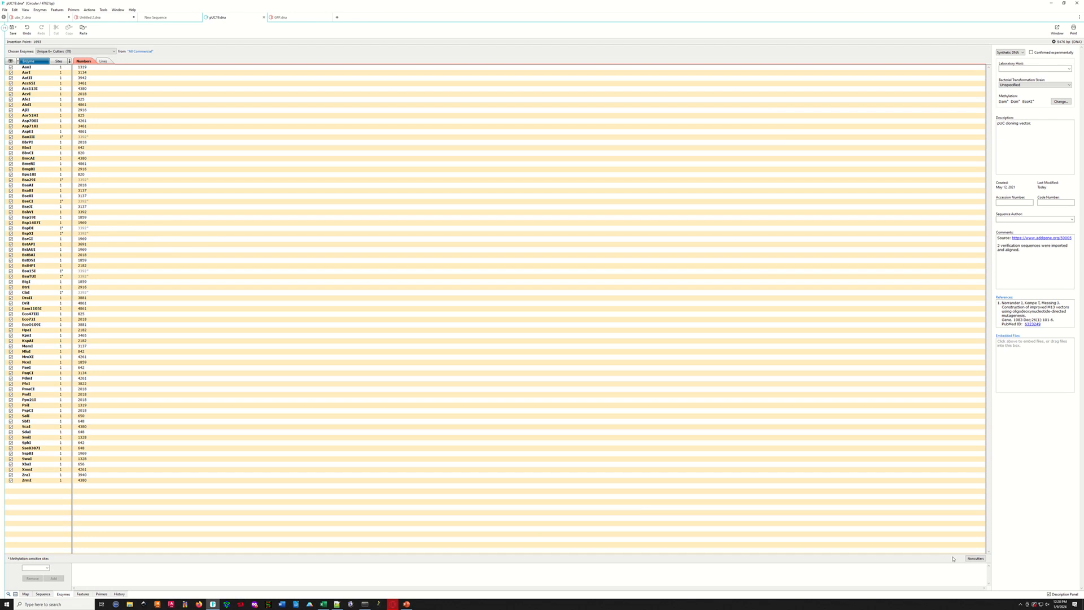
left_click(981, 559)
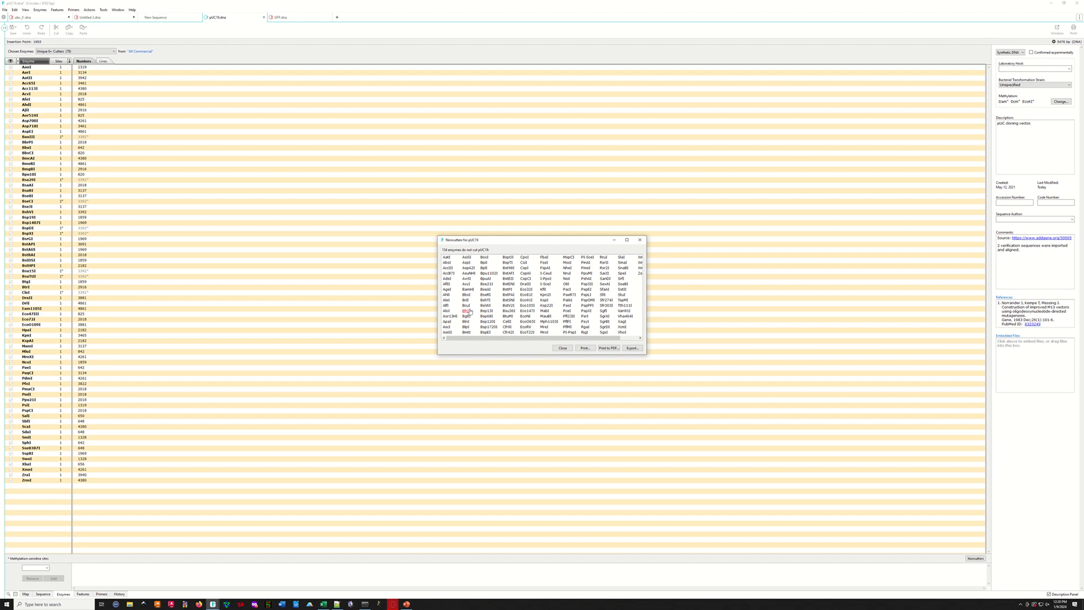
left_click(469, 290)
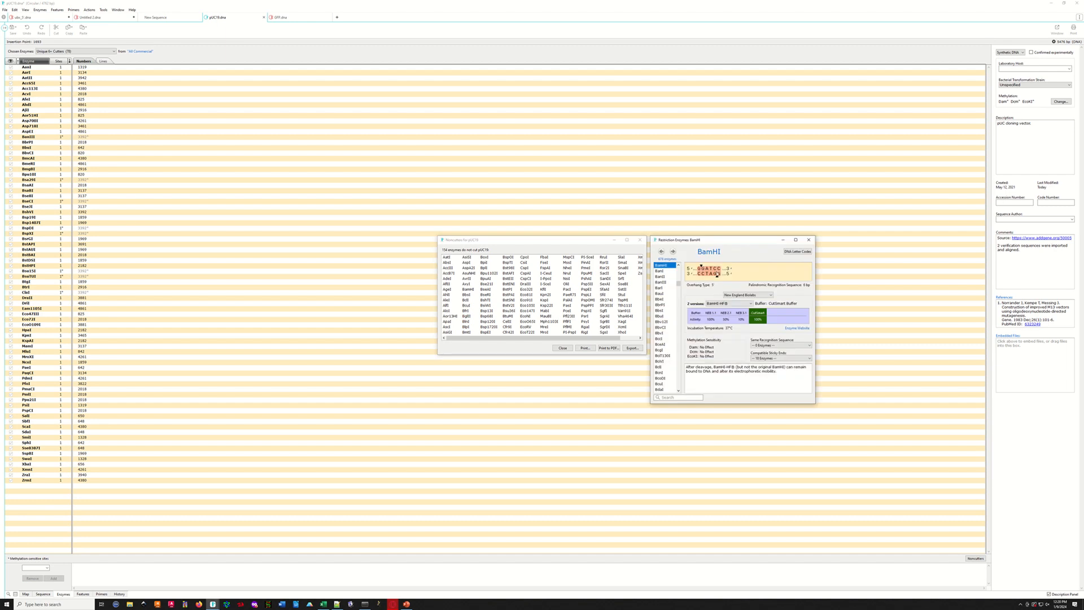
left_click(808, 240)
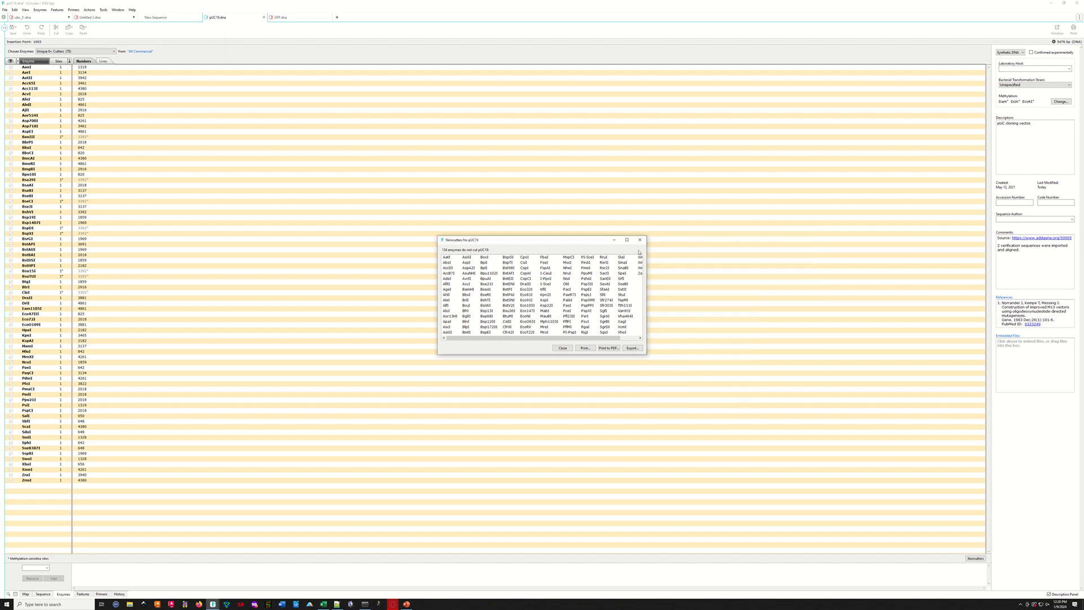
left_click(641, 241)
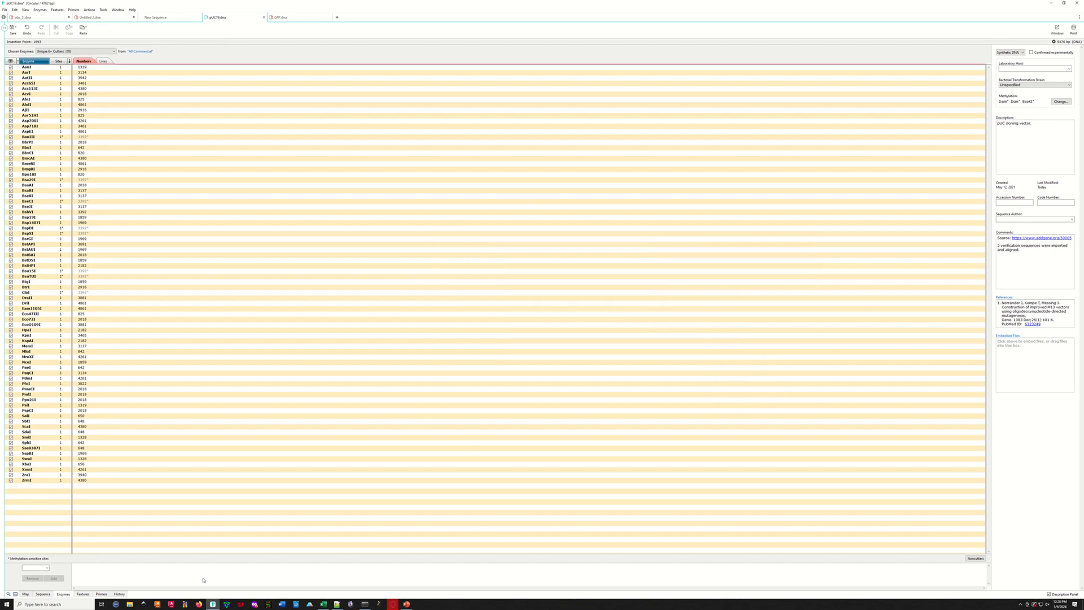
Return to the pUC19 sequence and append the BamHI site GGATCC to the AgeI site in the DNA search field.
left_click(43, 594)
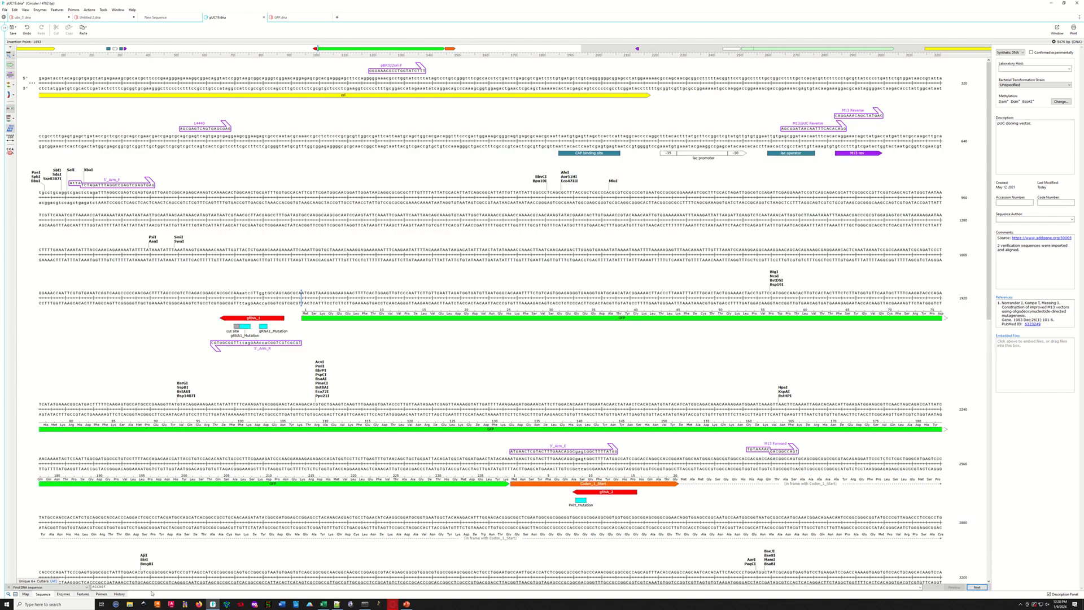
type("GGATCC")
left_click(596, 360)
left_click(114, 587)
left_click(131, 587)
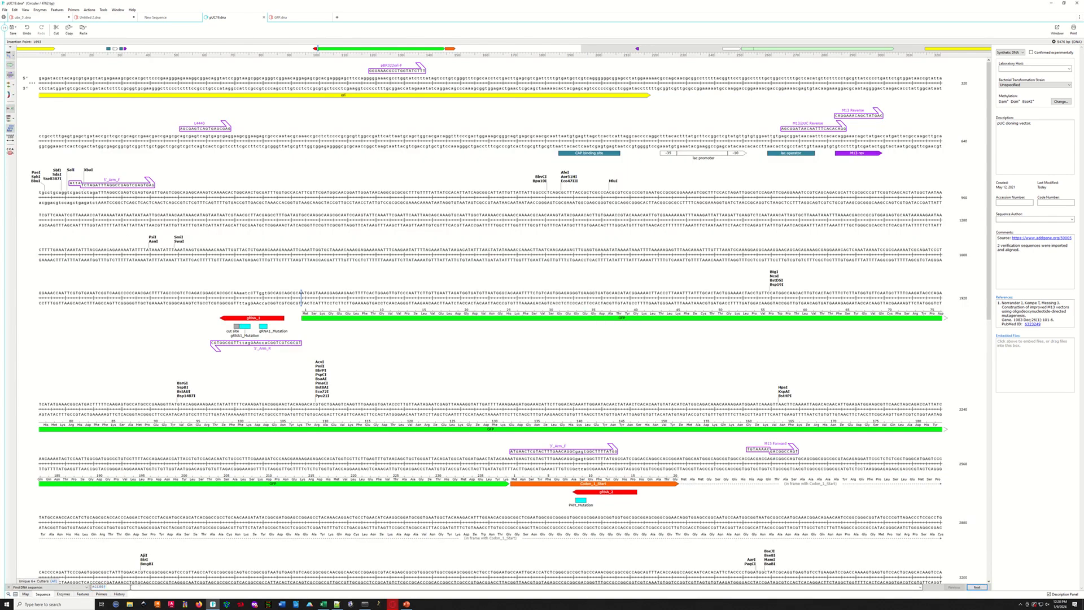
type("GGATCC")
left_click_drag(105, 586, 128, 588)
left_click(107, 587)
left_click_drag(107, 587, 129, 587)
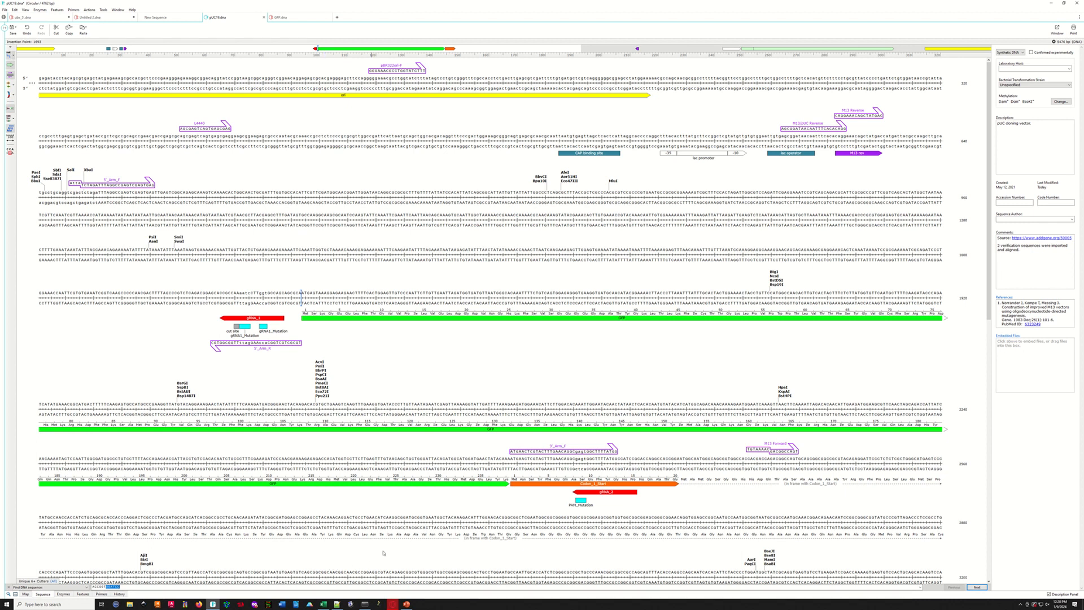
Set the insertion point at the junction between the end of GFP and the start of Codon_1_Start.
scroll(525, 429, "down", 3)
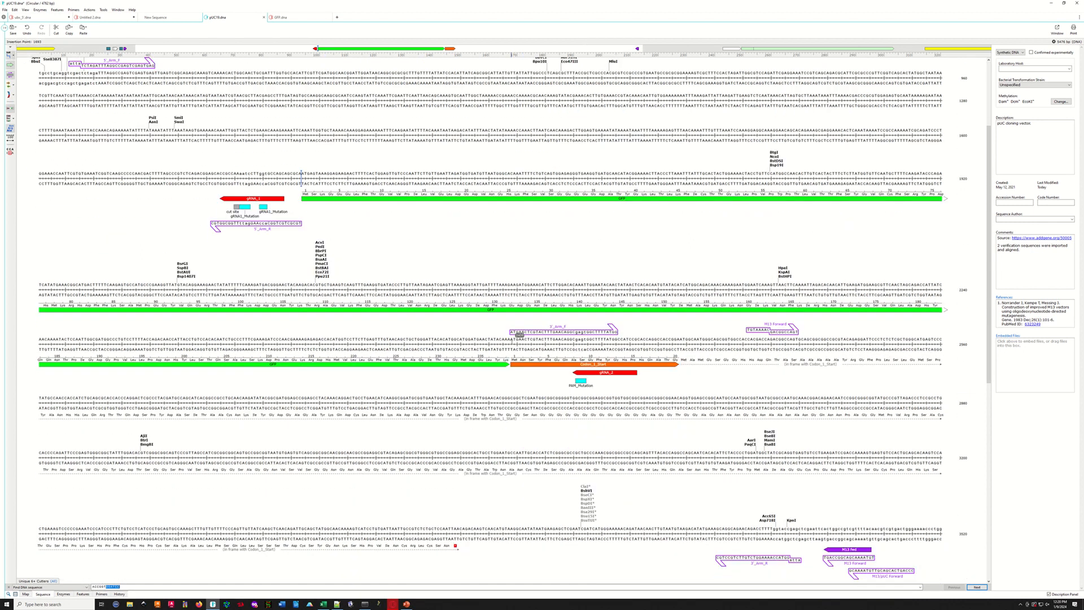
left_click(511, 337)
left_click(520, 368)
Show the browser's genetic codon chart beside the pUC19 sequence and compare it with the restriction-site bases in the DNA search field.
left_click(393, 604)
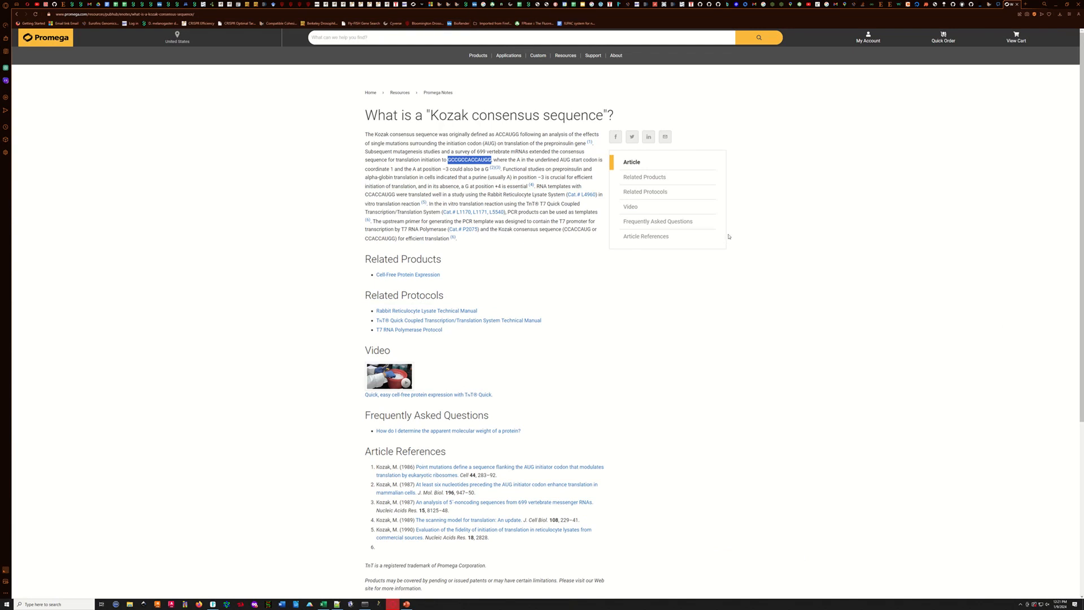
left_click(556, 5)
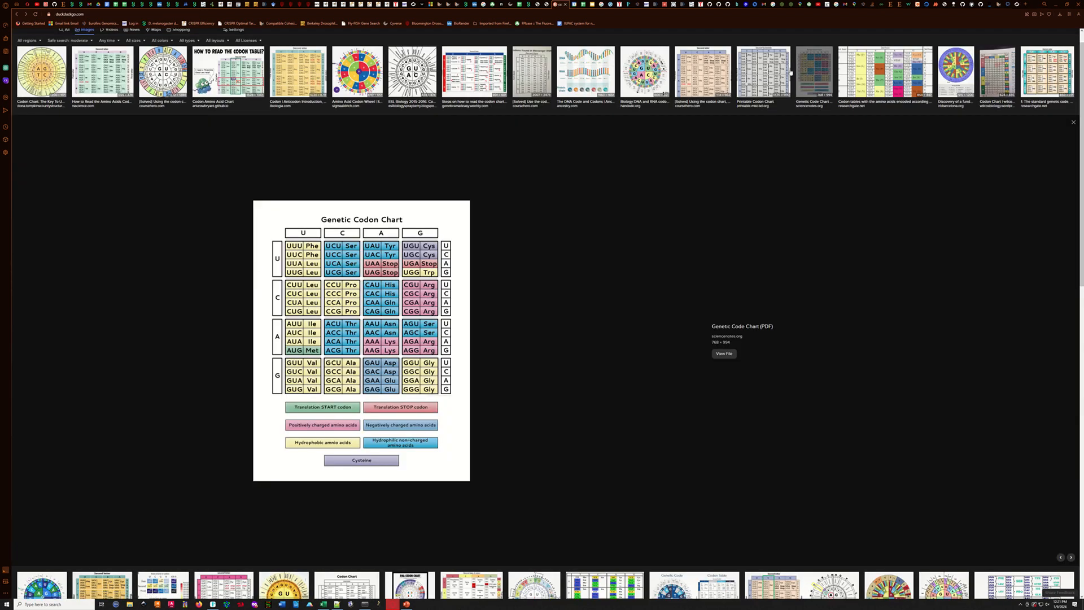
left_click_drag(1035, 4, 1, 116)
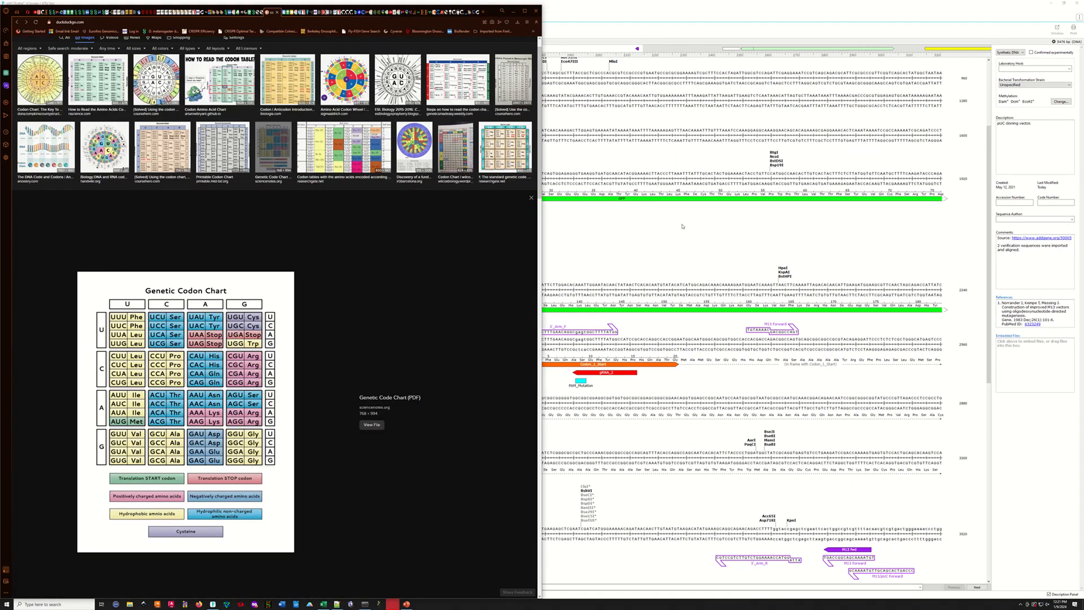
left_click_drag(738, 3, 1083, 131)
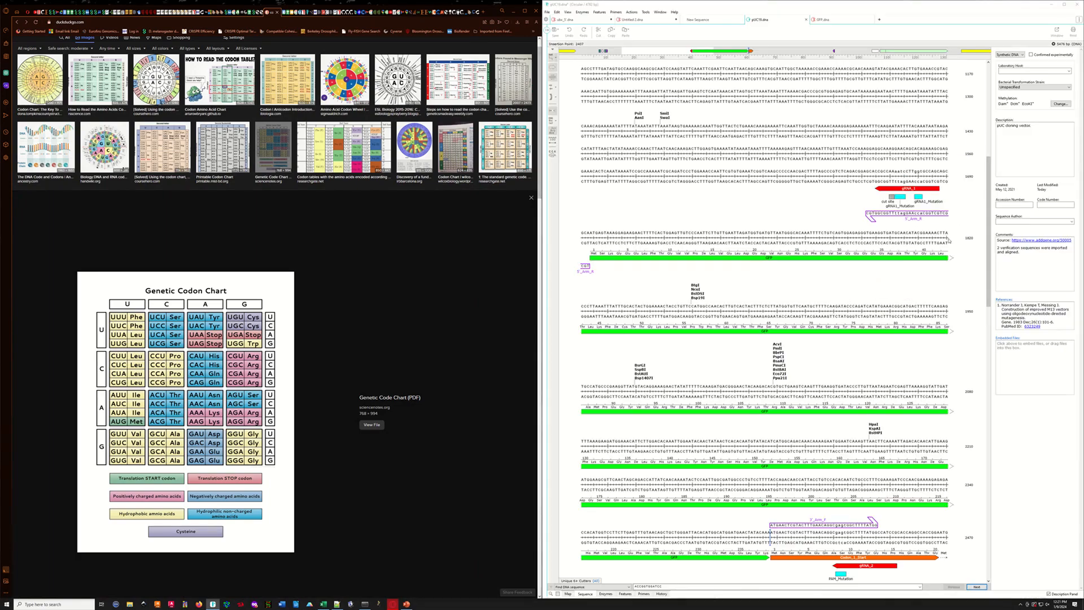
scroll(793, 376, "down", 5)
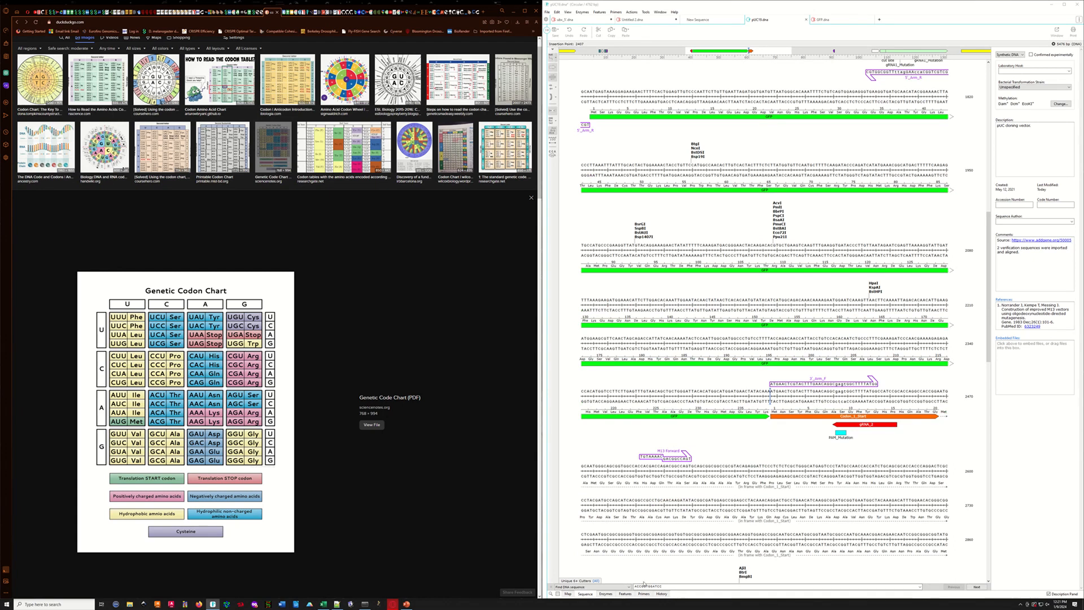
double_click(644, 586)
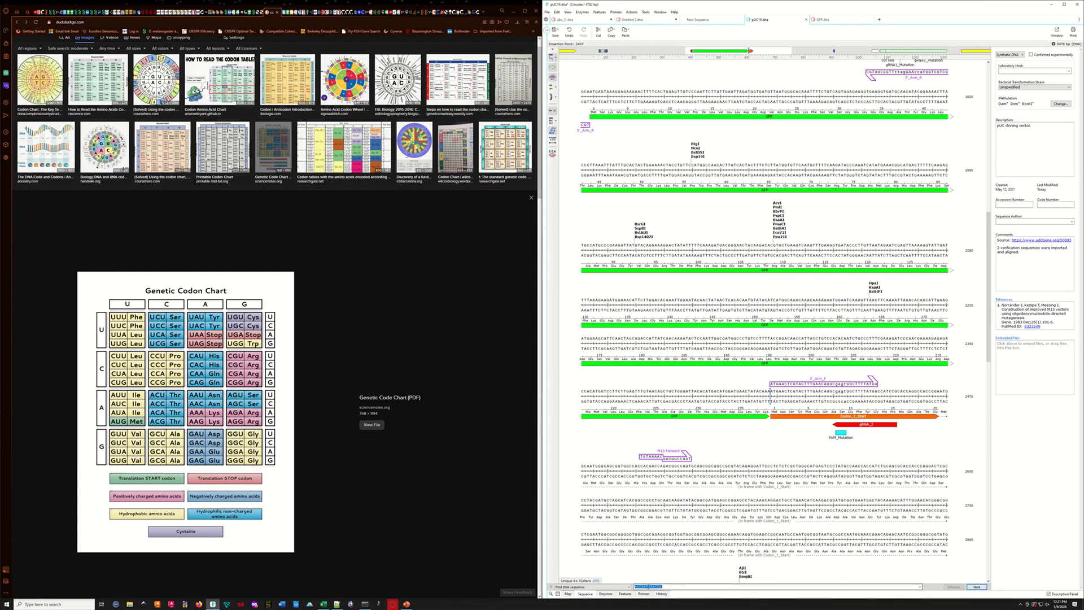
left_click_drag(647, 586, 682, 587)
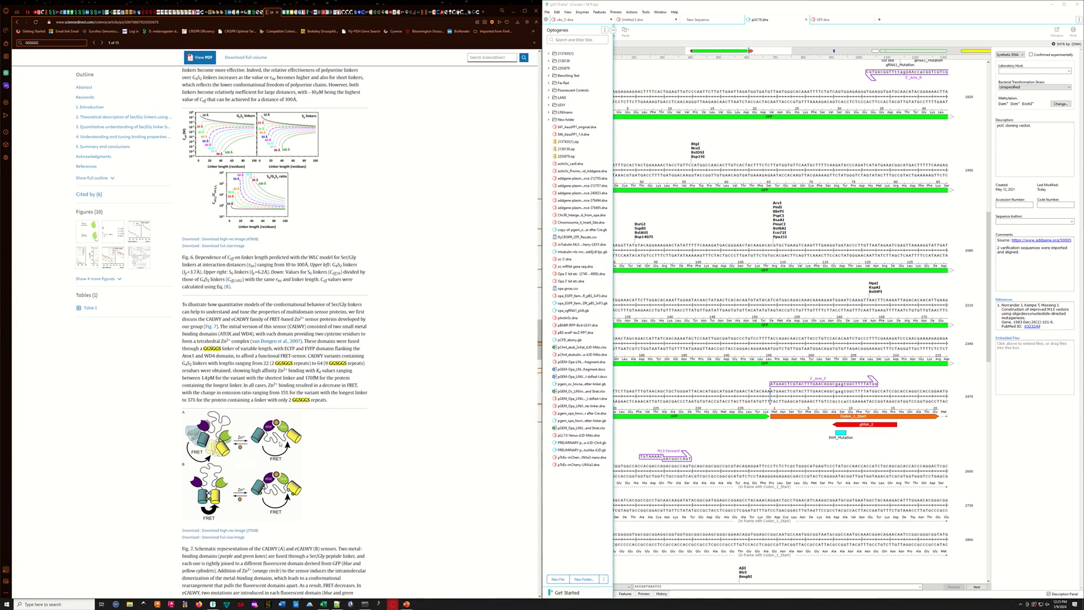
Read the article's table of Ser/Gly linker sequences in the browser, then return to the full-size pUC19 window.
scroll(300, 353, "down", 15)
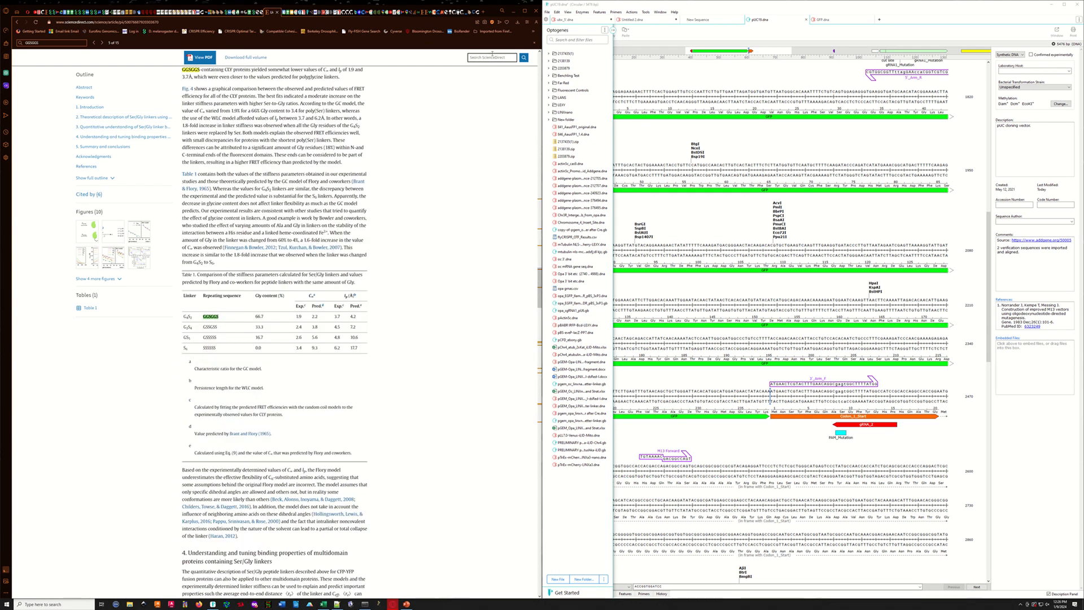
left_click(514, 11)
left_click(1064, 5)
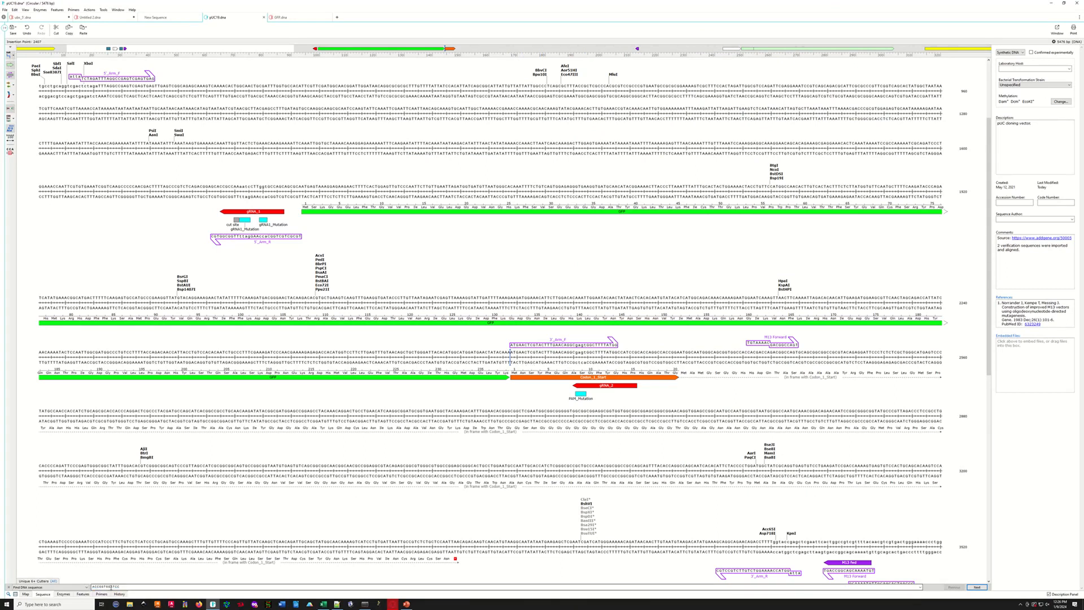
Copy GGATCC from the DNA search field and insert it between the end of GFP and Codon_1_Start.
left_click_drag(107, 586, 125, 585)
key("ctrl+c")
left_click(511, 353)
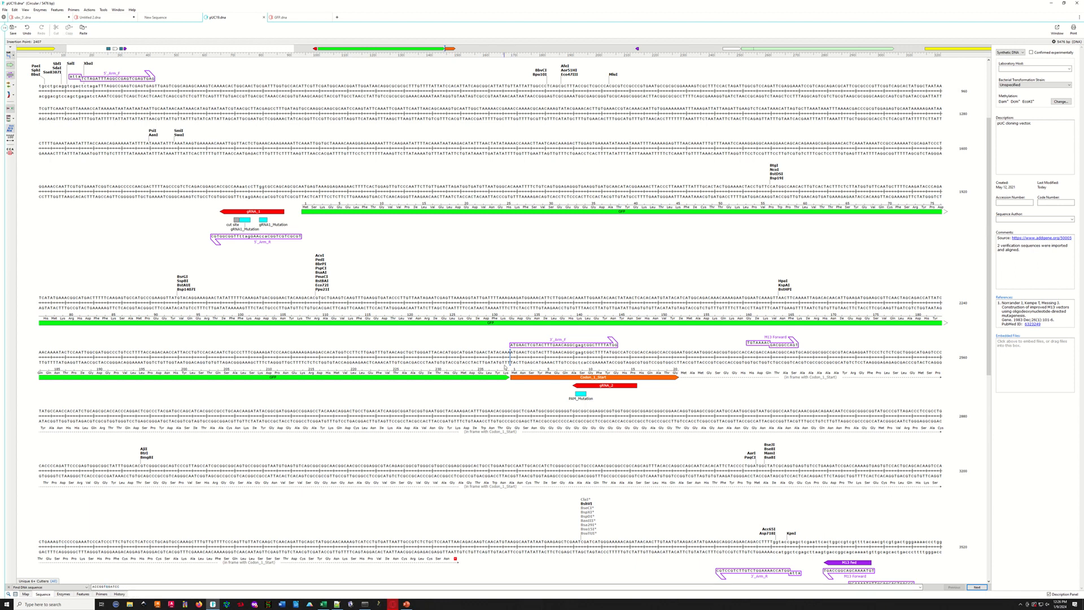
key("ctrl+v")
left_click(570, 360)
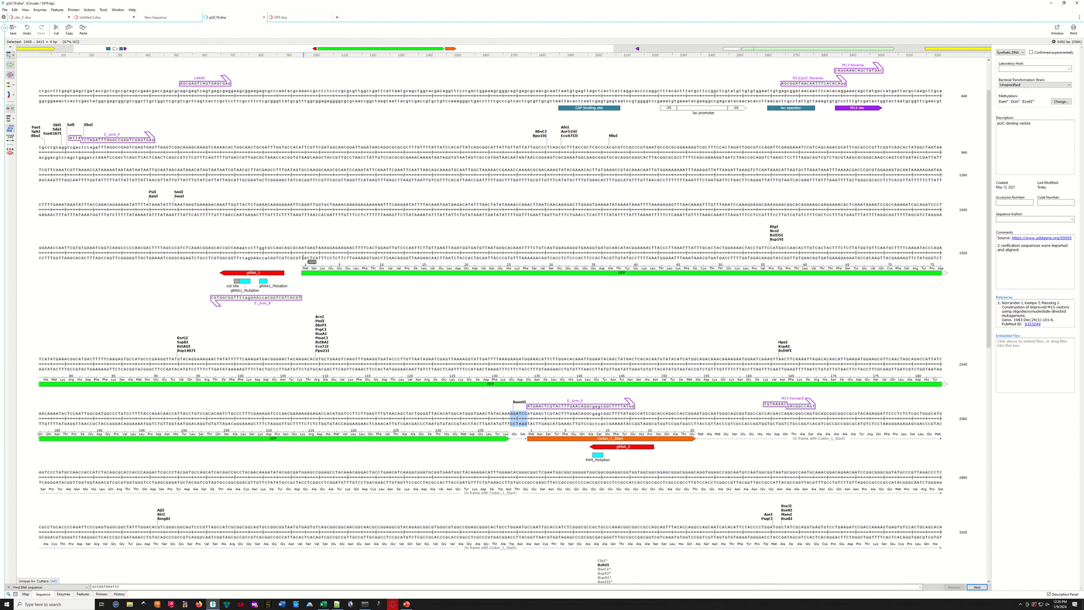
Copy ACCGGT from the DNA search field and insert it directly before the GFP start codon.
left_click(303, 250)
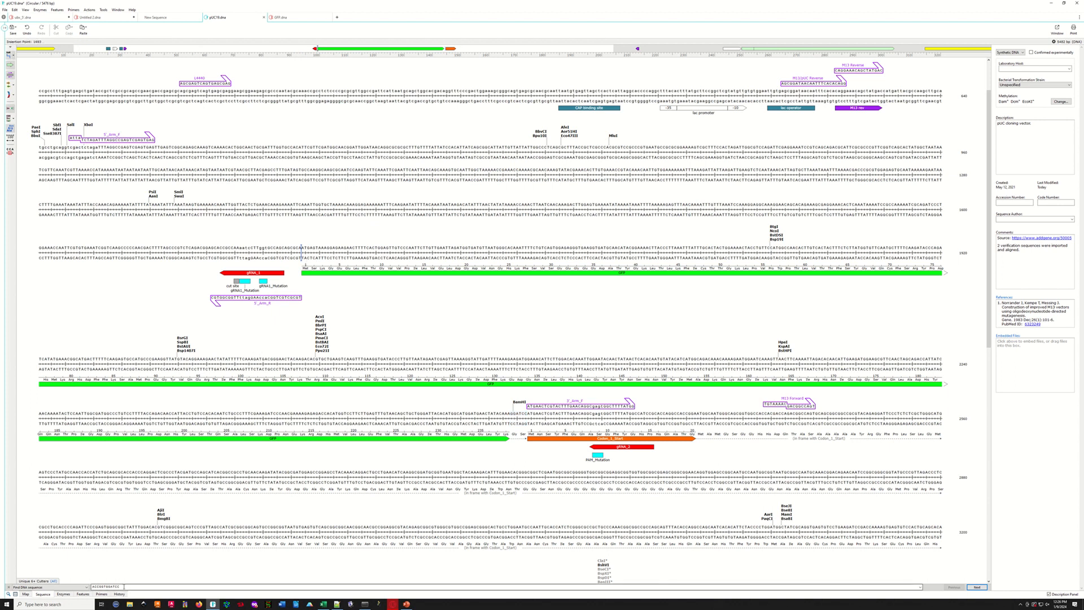
left_click_drag(123, 587, 92, 587)
key("ctrl+c")
key("BackSpace")
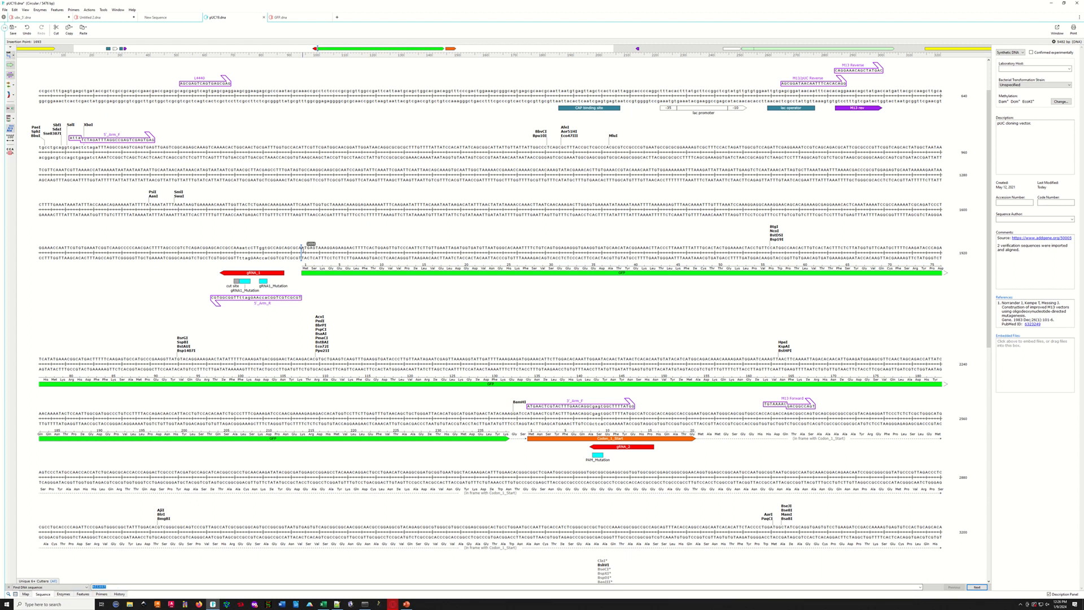
left_click(302, 249)
key("ctrl+v")
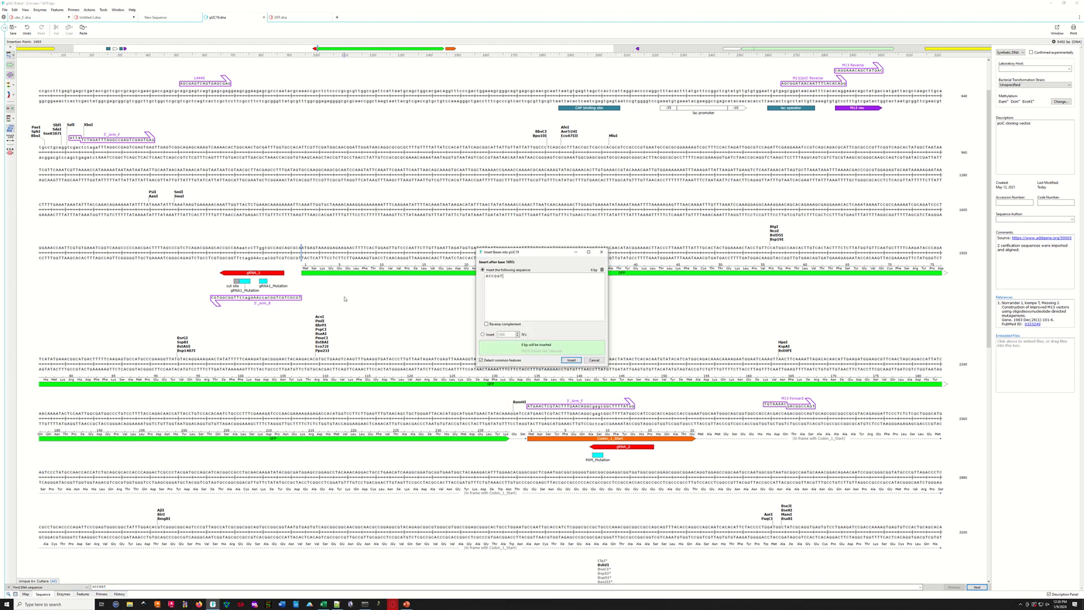
left_click(572, 360)
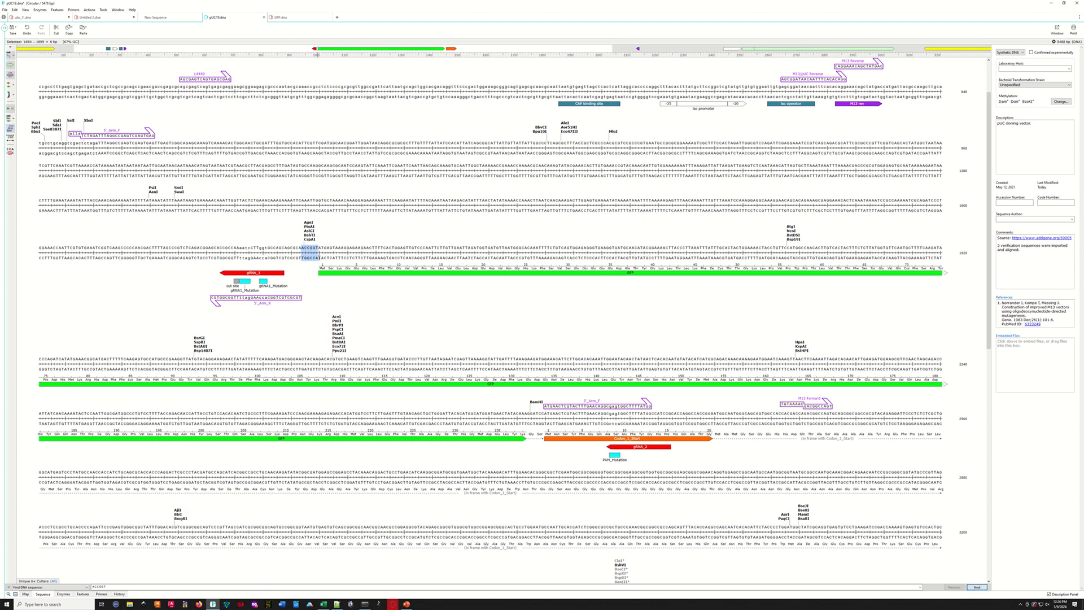
Edit primer 5'_Arm_R, adding an AgeI site at its 5' end with the extra bases atta in front.
double_click(288, 299)
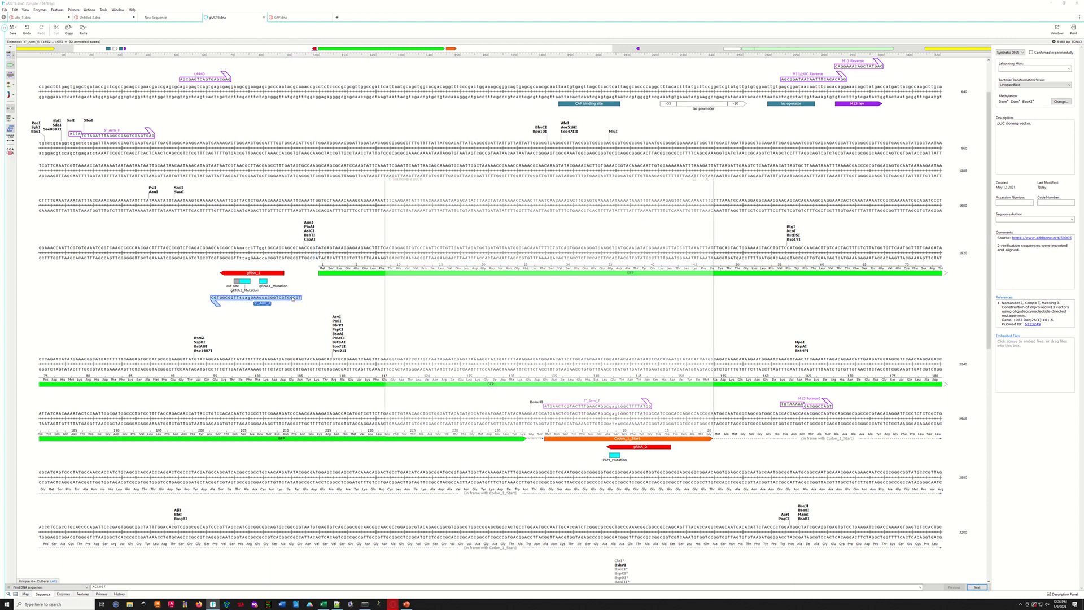
left_click(395, 208)
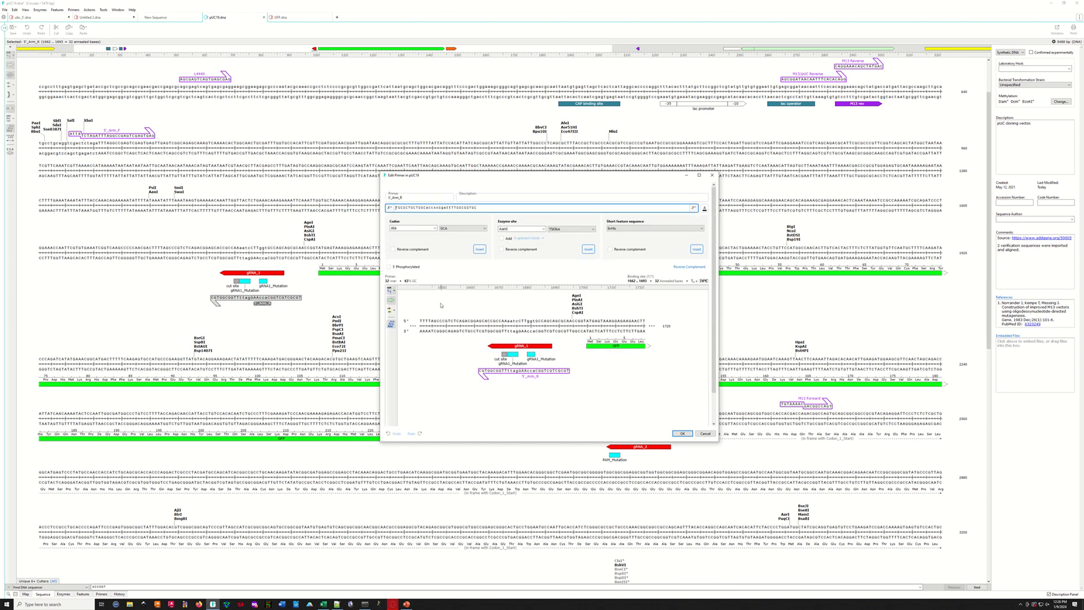
left_click(517, 229)
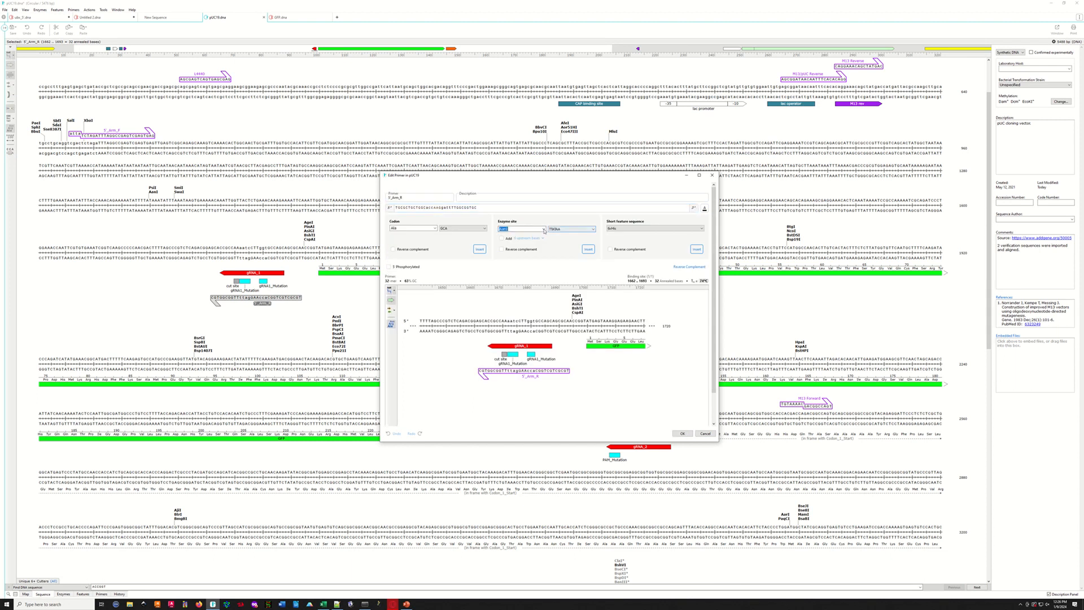
left_click(543, 229)
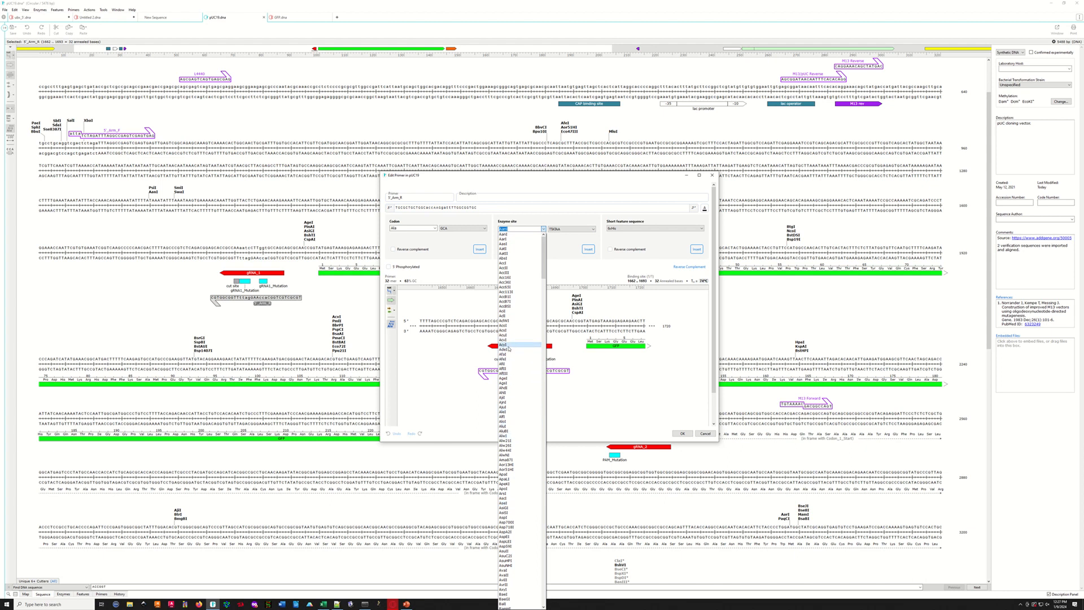
left_click(503, 378)
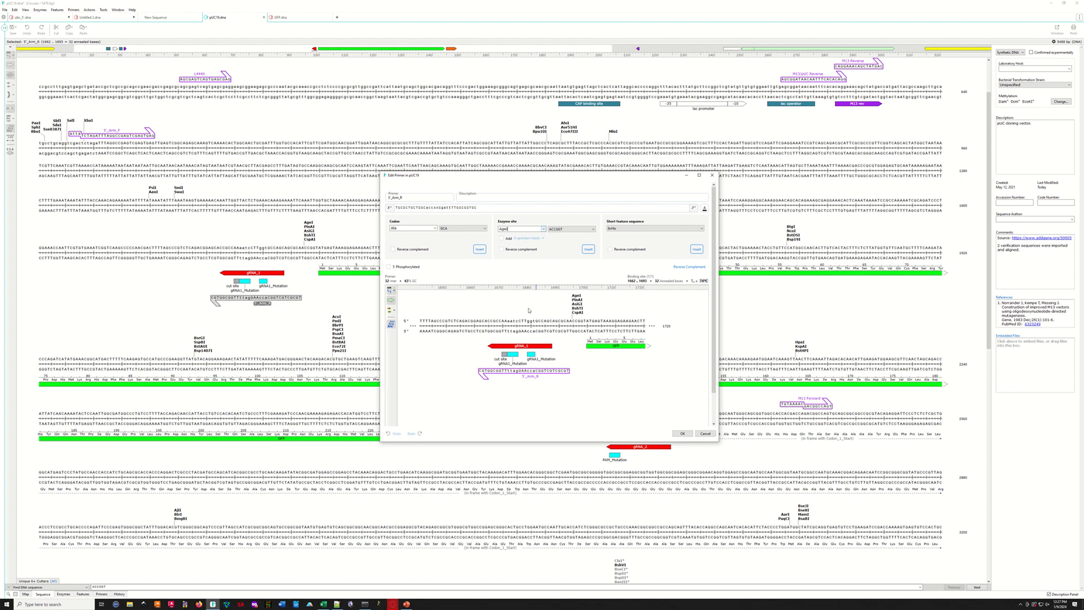
left_click(588, 249)
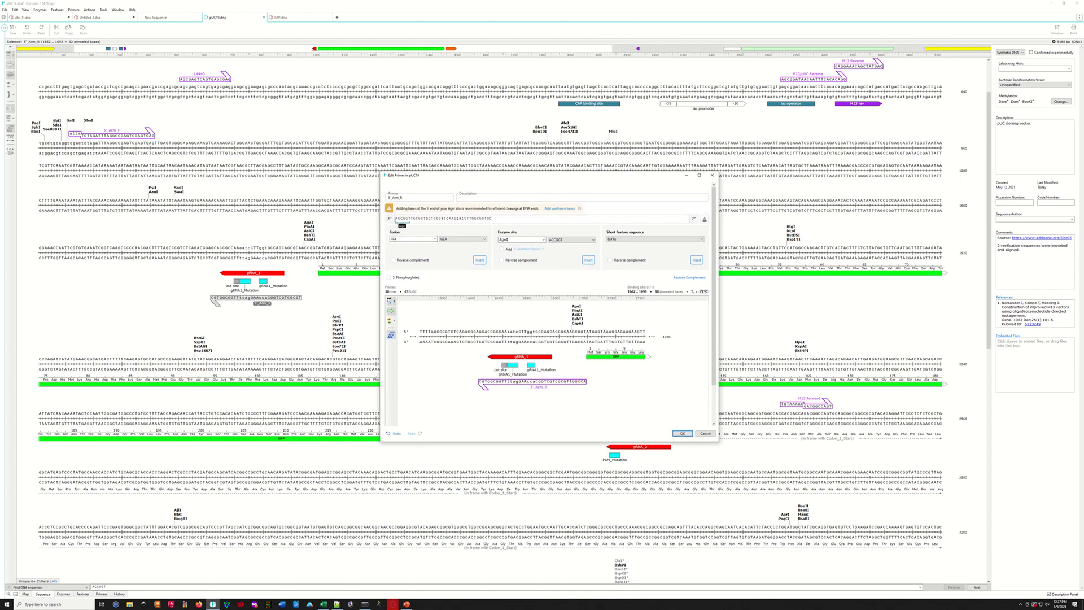
left_click(395, 220)
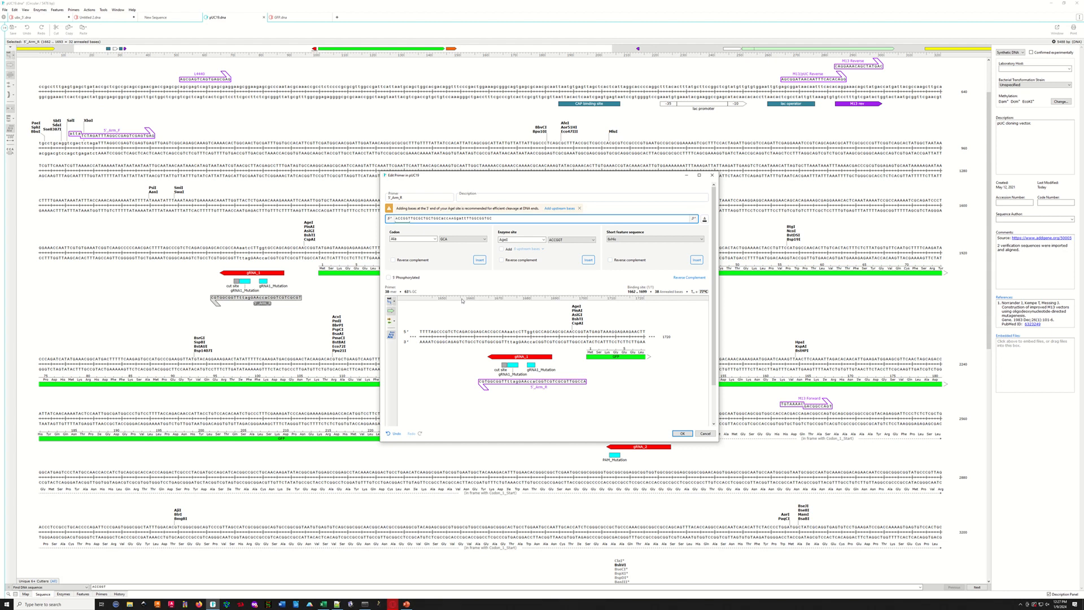
type("atta")
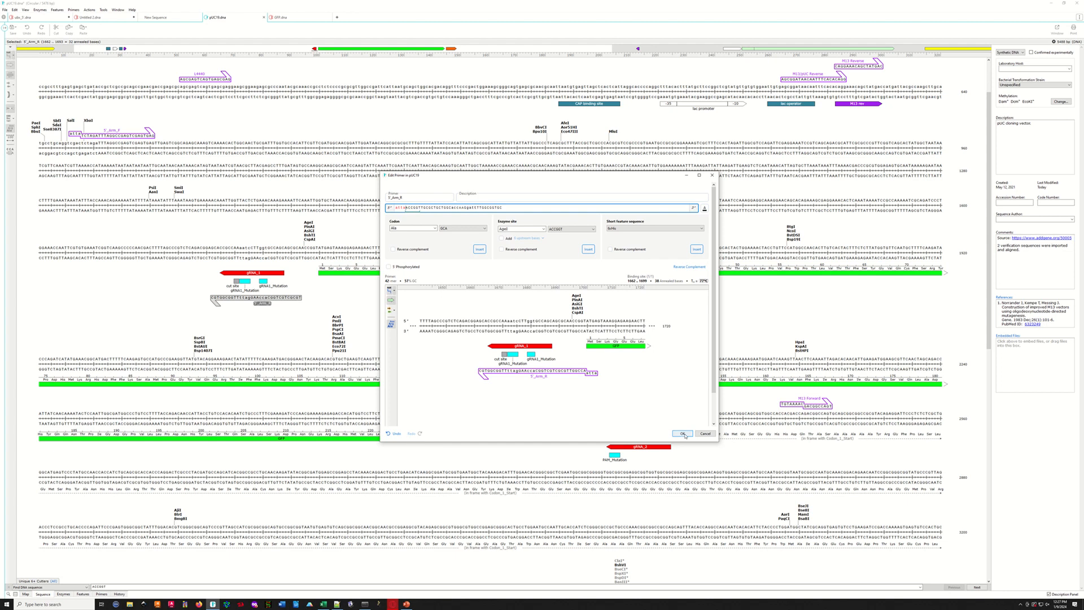
left_click(683, 434)
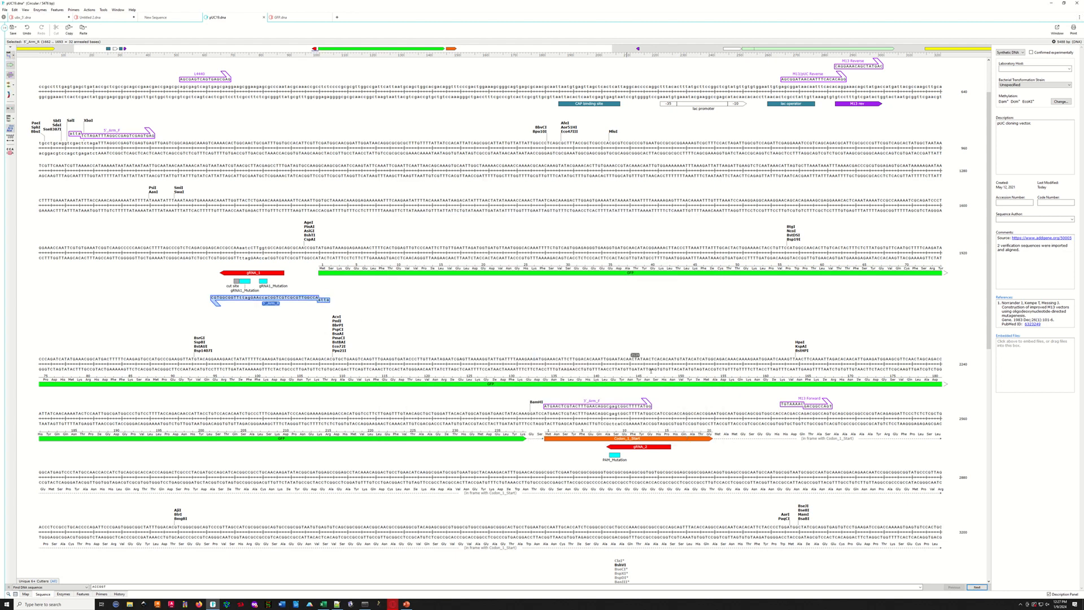
Edit primer 3'_Arm_F, inserting a BamHI enzyme site (GGATCC) at its 5' end.
scroll(651, 371, "down", 1)
double_click(593, 392)
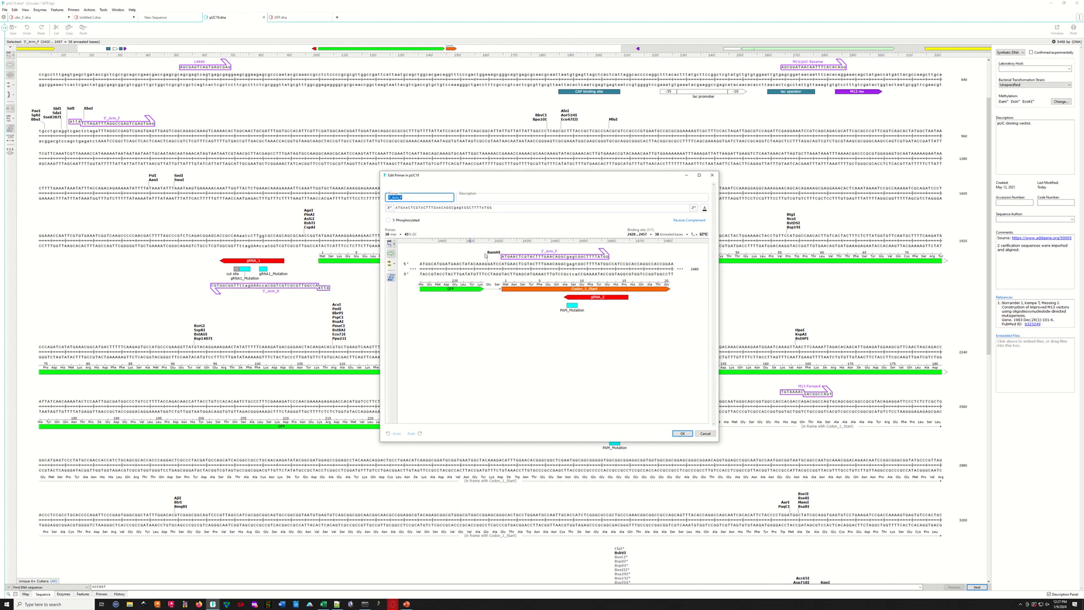
left_click(396, 209)
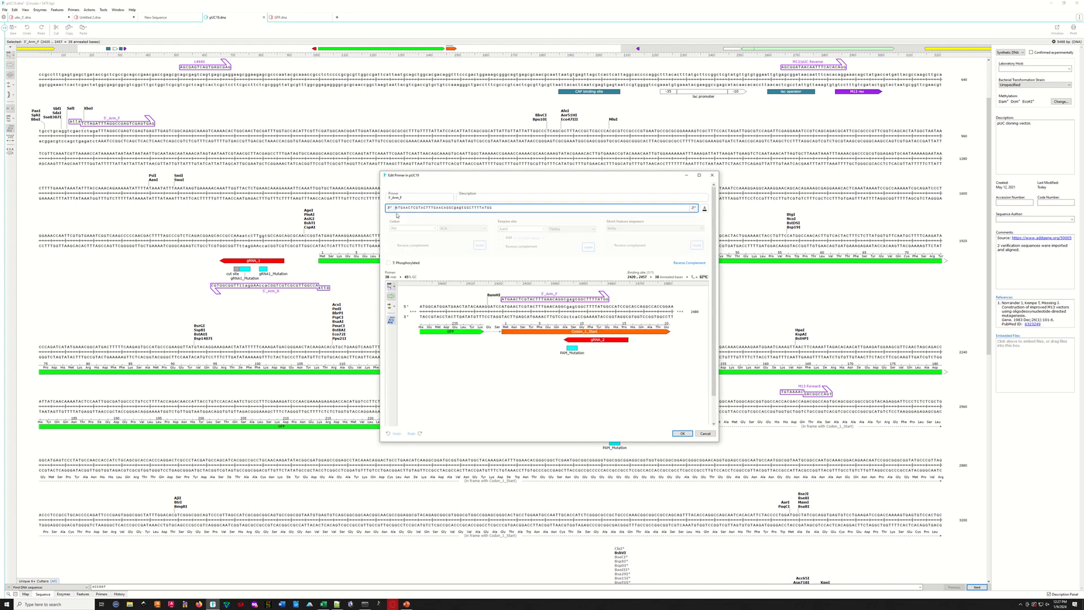
left_click(531, 229)
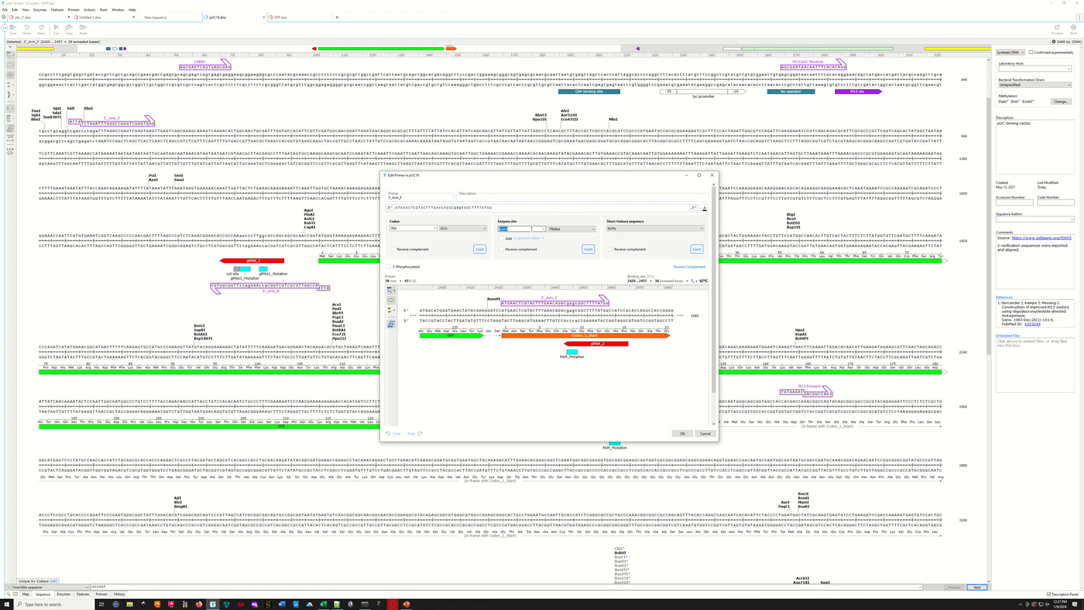
type("Bae")
left_click(543, 229)
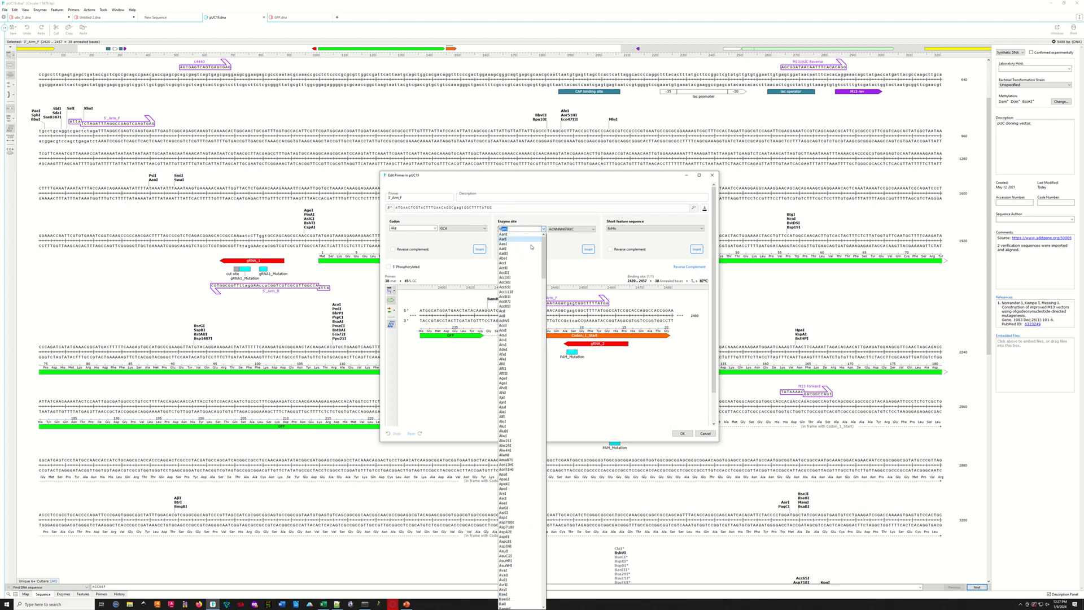
scroll(519, 452, "down", 20)
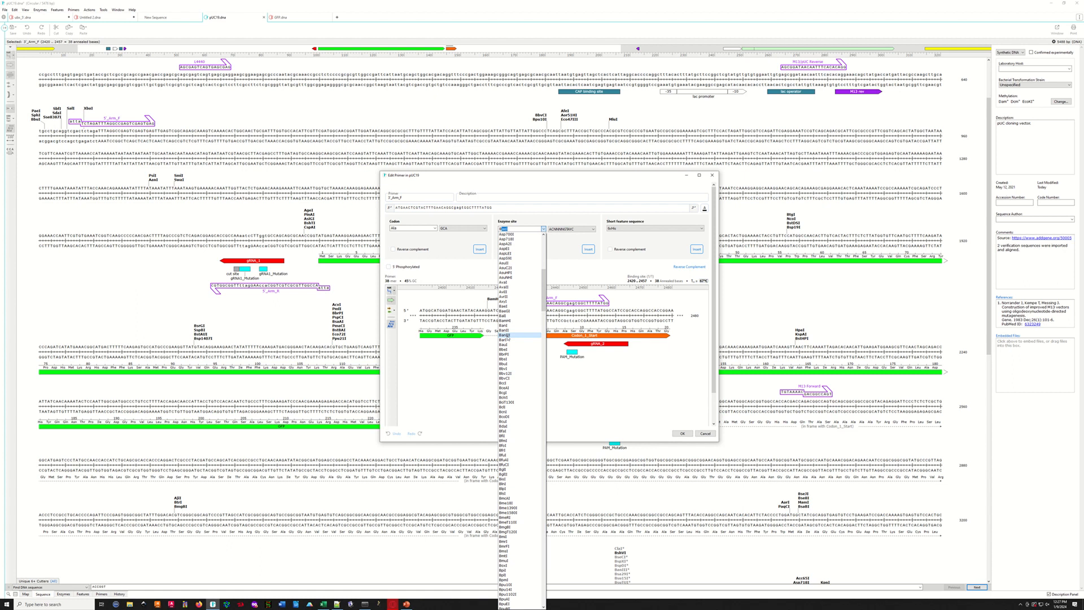
left_click(504, 320)
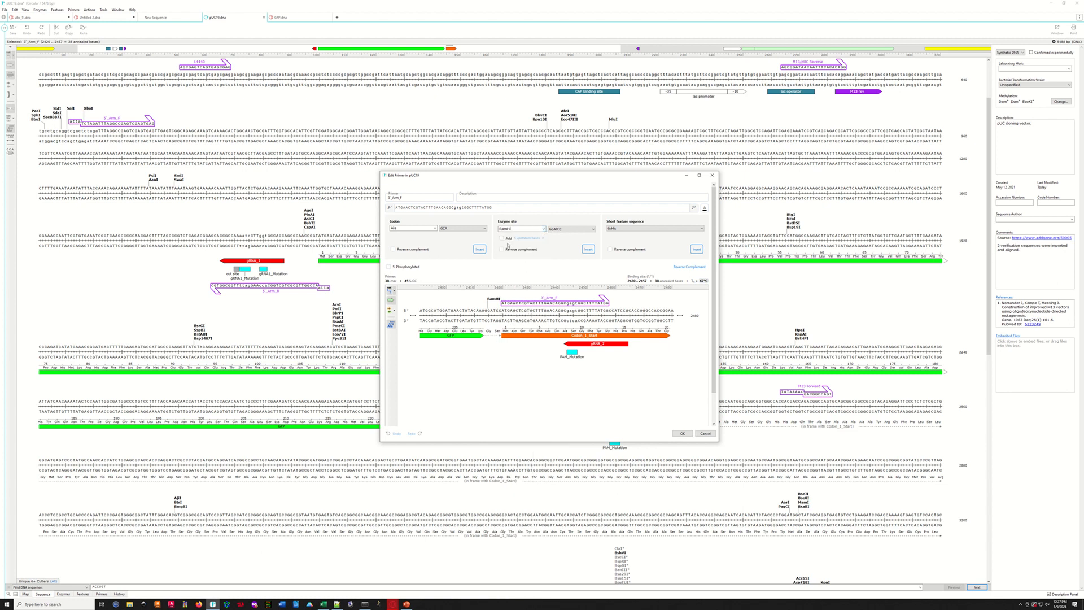
left_click(588, 249)
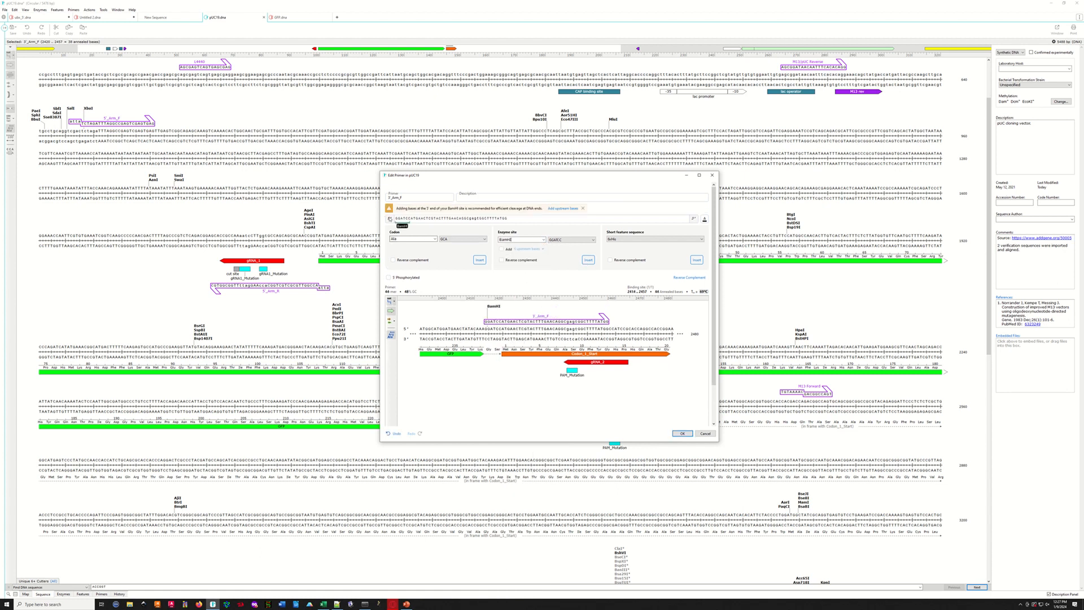
Add the extra bases atta in front of the BamHI site of primer 3'_Arm_F and save the primer.
left_click(392, 219)
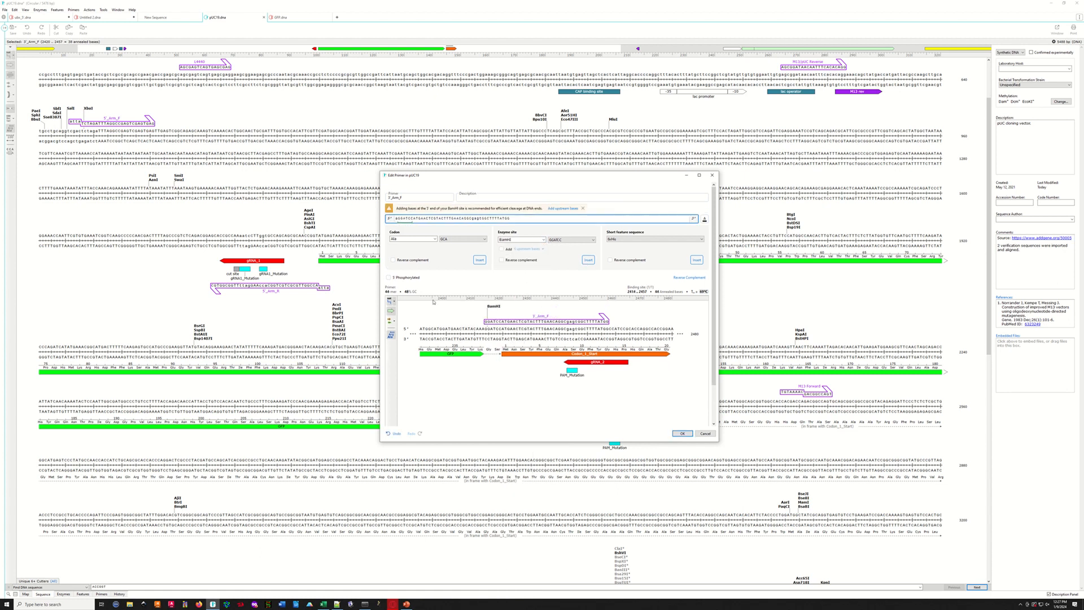
type("atta")
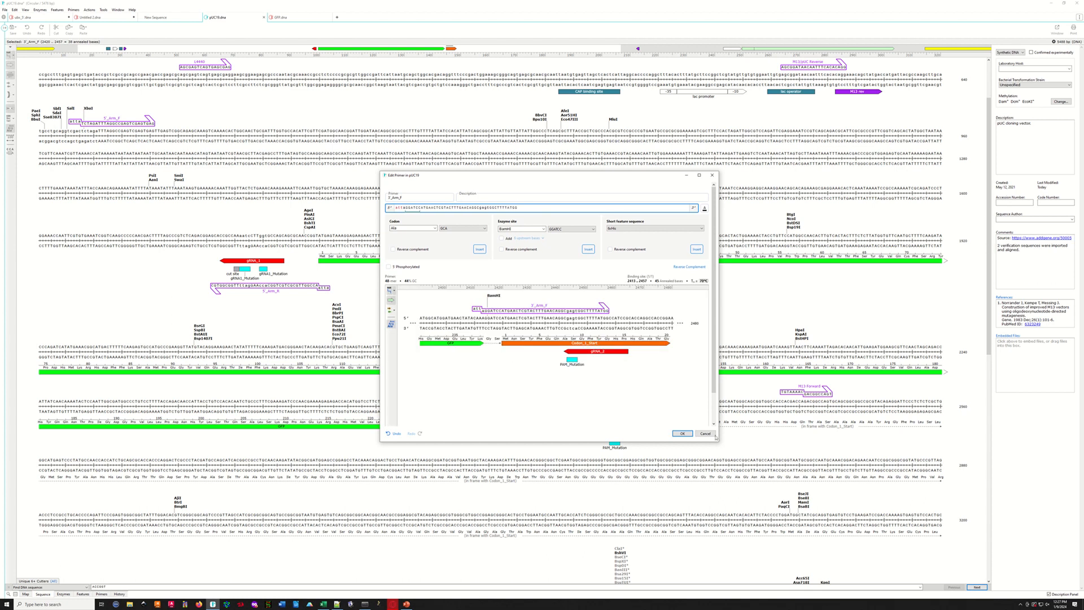
left_click(682, 434)
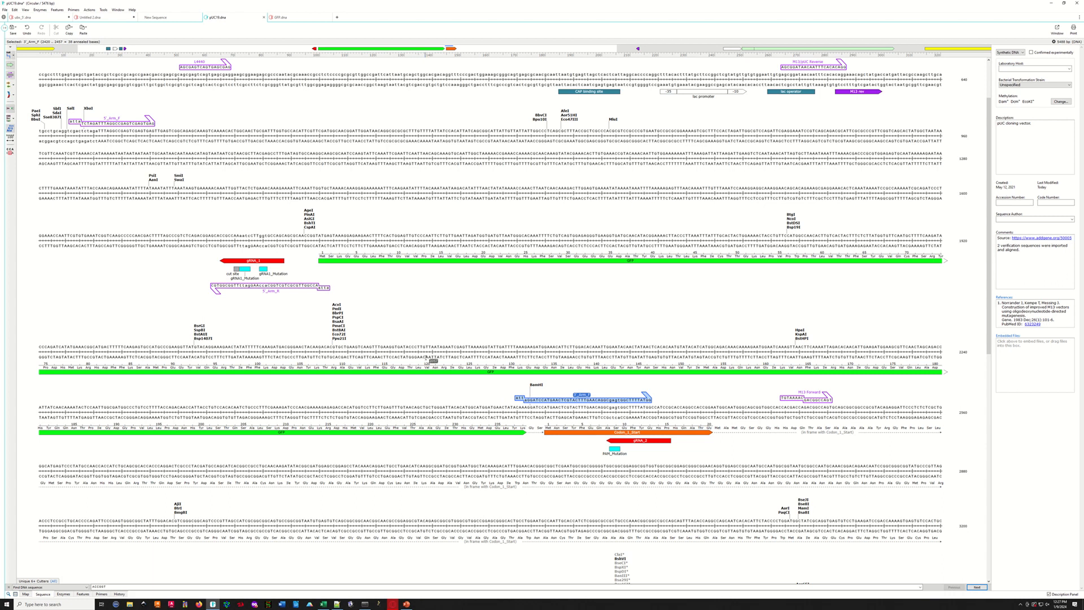
Place the insertion point at the end of GFP and consult the Genetic Codon Chart in the browser for Gly and Ser codons.
left_click(621, 261)
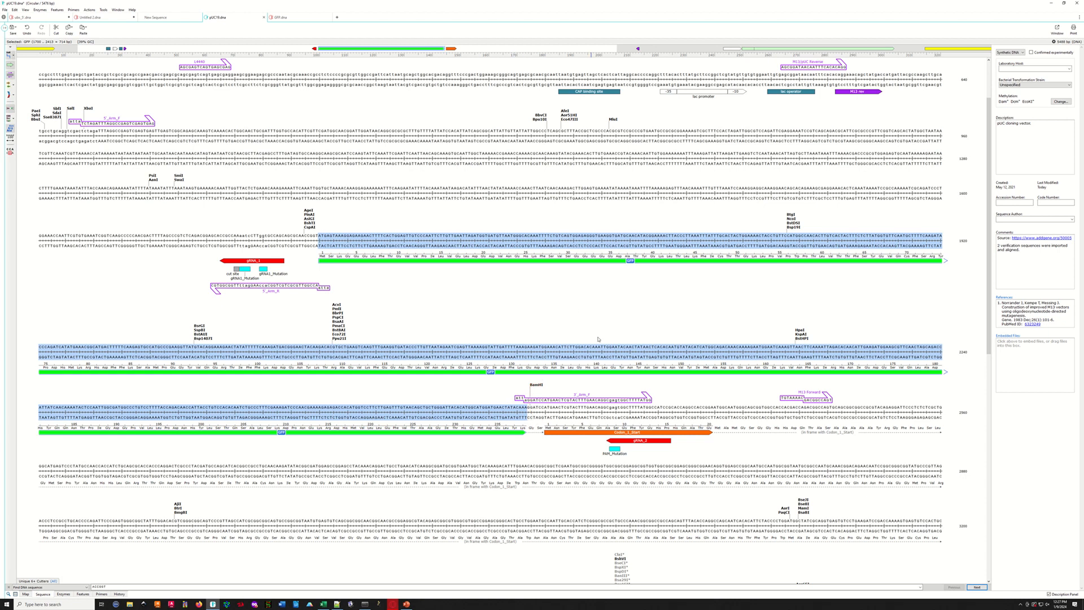
left_click(567, 413)
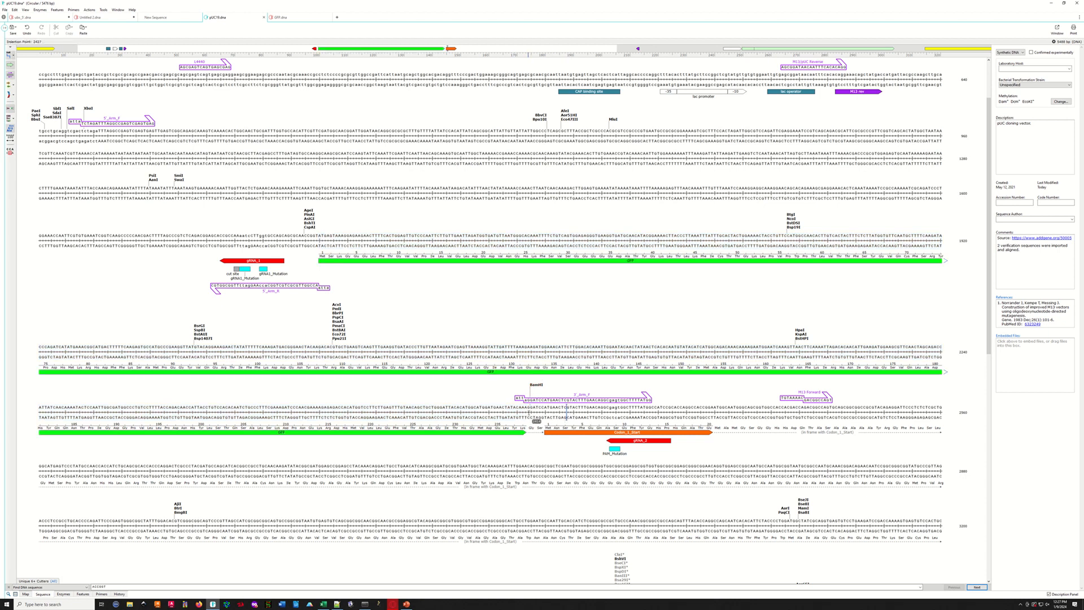
left_click(527, 417)
mouse_move(664, 2)
left_click(393, 604)
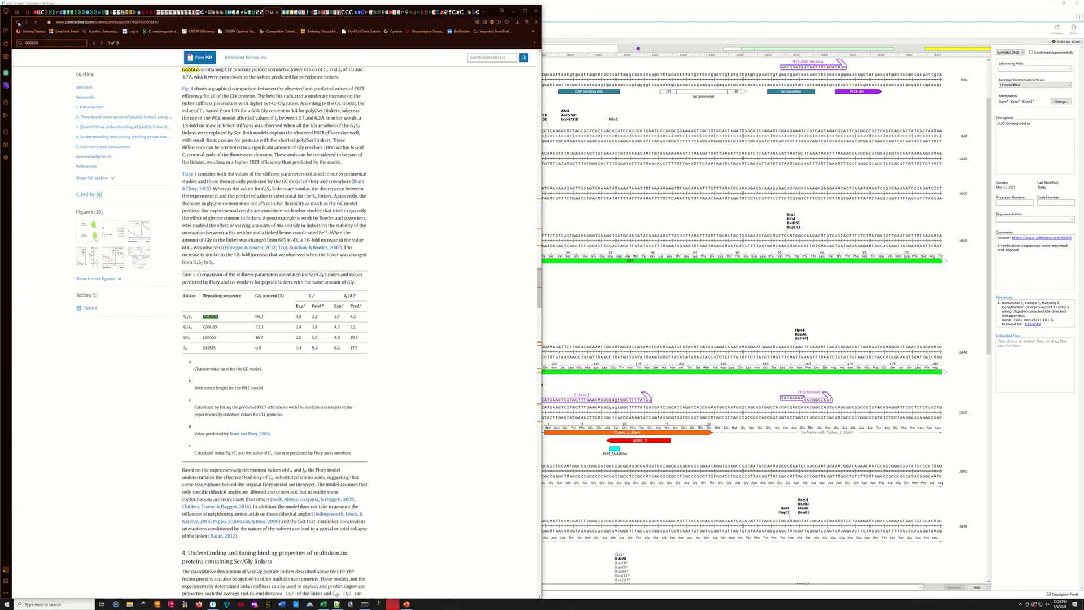
left_click(19, 24)
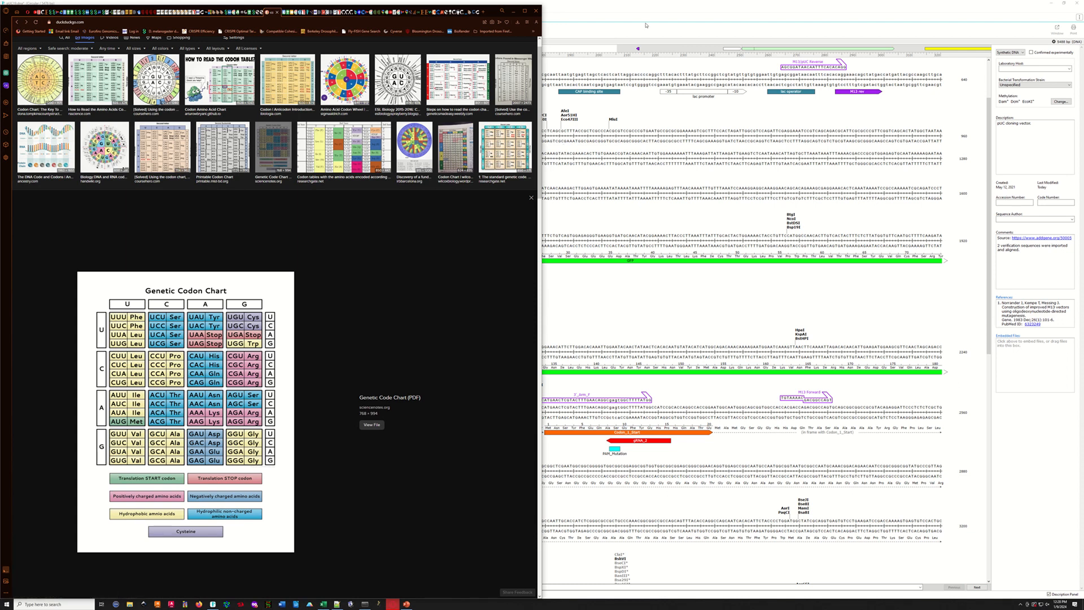
left_click_drag(496, 8, 443, 12)
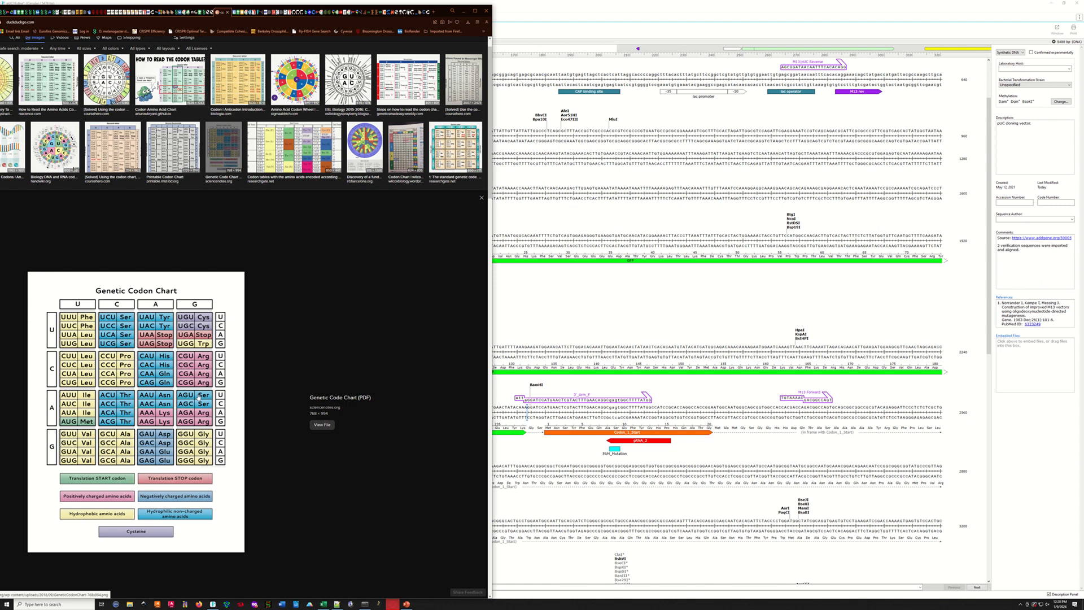
Insert the linker bases ggaggaagtgga between the end of GFP and the BamHI site in pUC19.
left_click(529, 416)
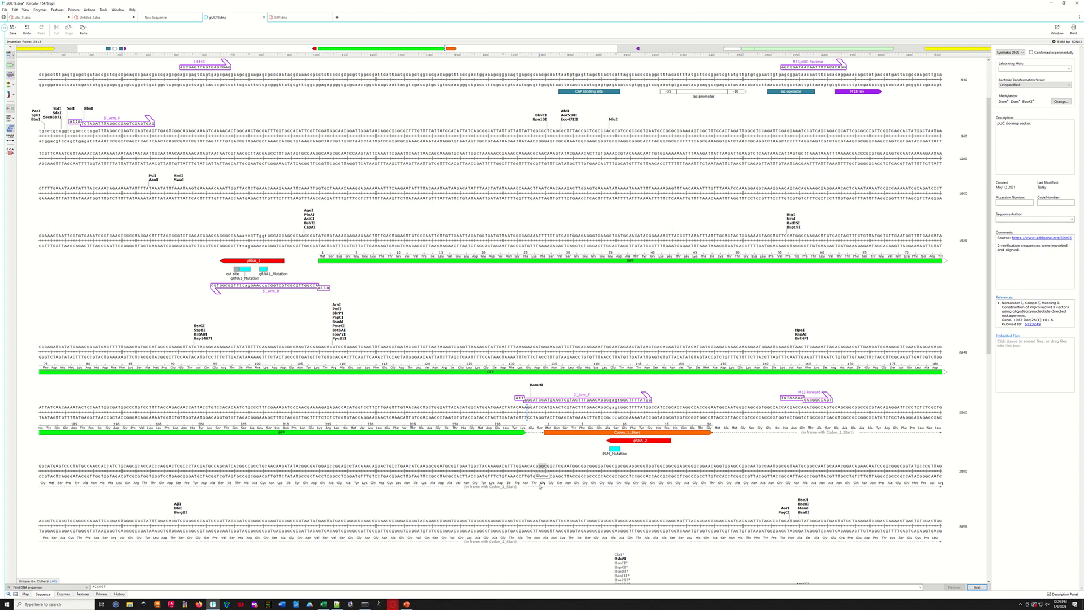
type("gga")
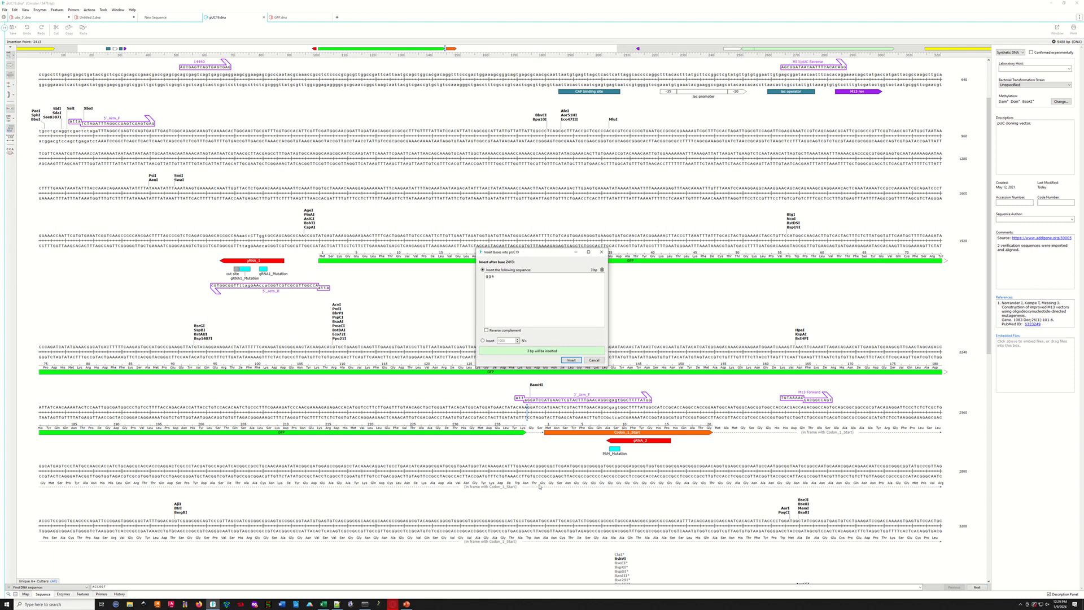
type("ggaagtgga")
left_click(570, 361)
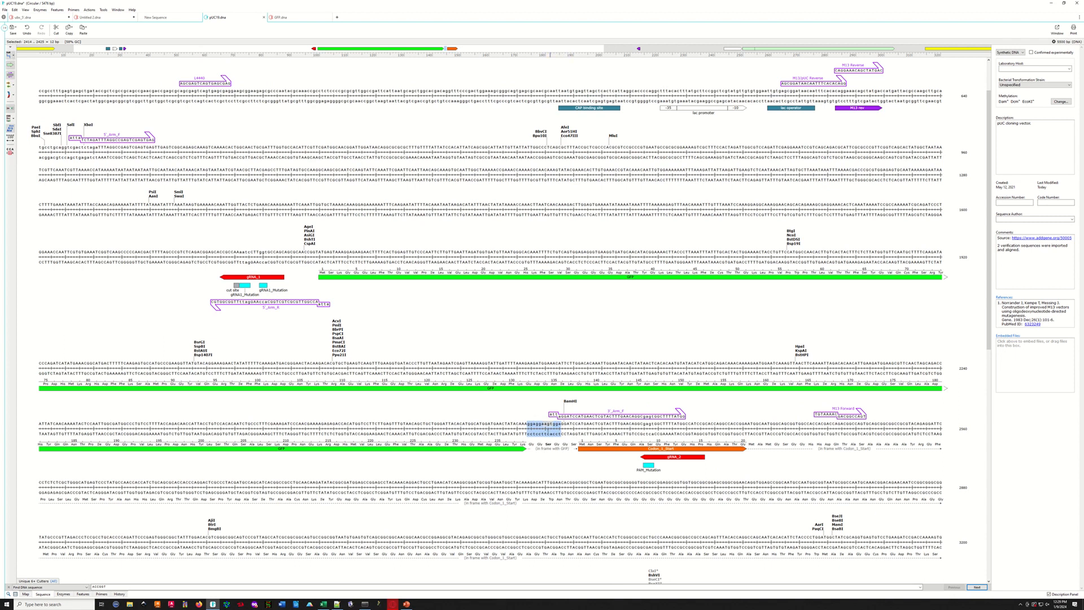
Add a yellow feature named Linker covering the inserted bases and the BamHI site, up to Codon_1_Start.
left_click_drag(531, 423, 577, 423)
left_click(57, 9)
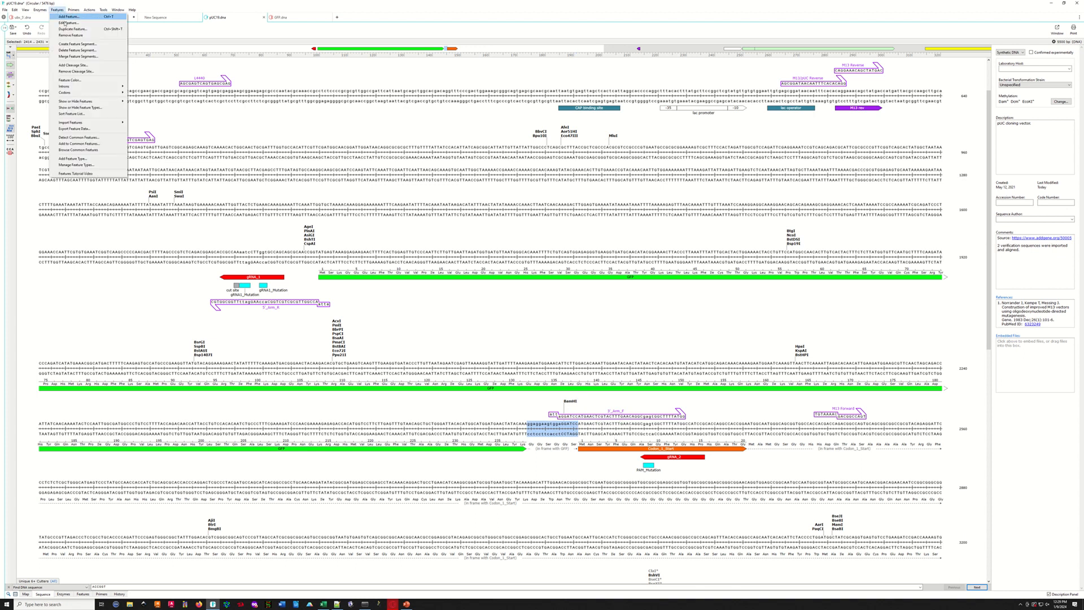
left_click(68, 16)
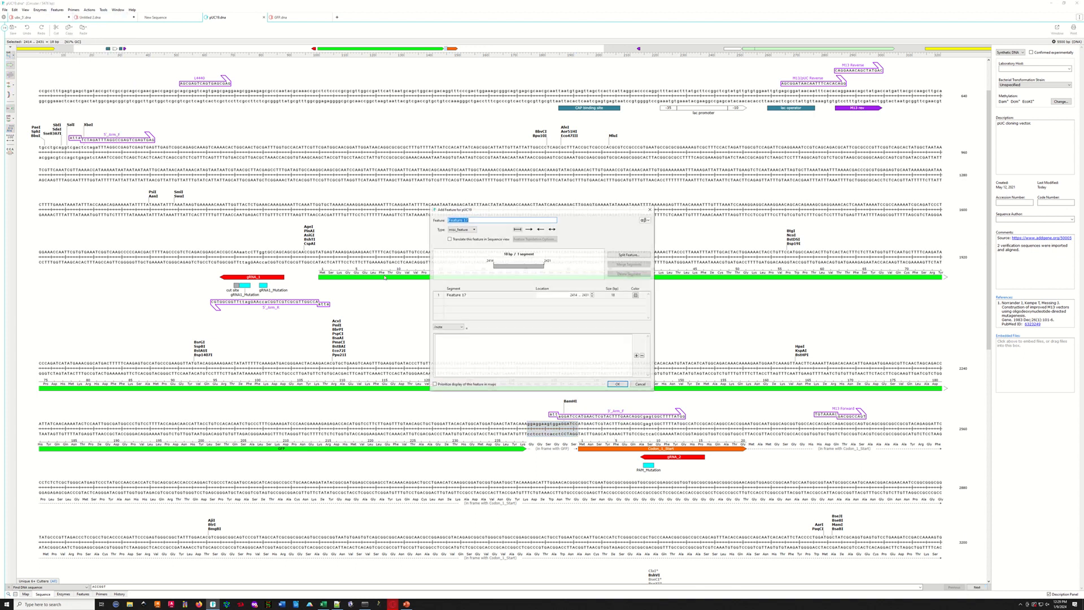
left_click(637, 295)
left_click(651, 336)
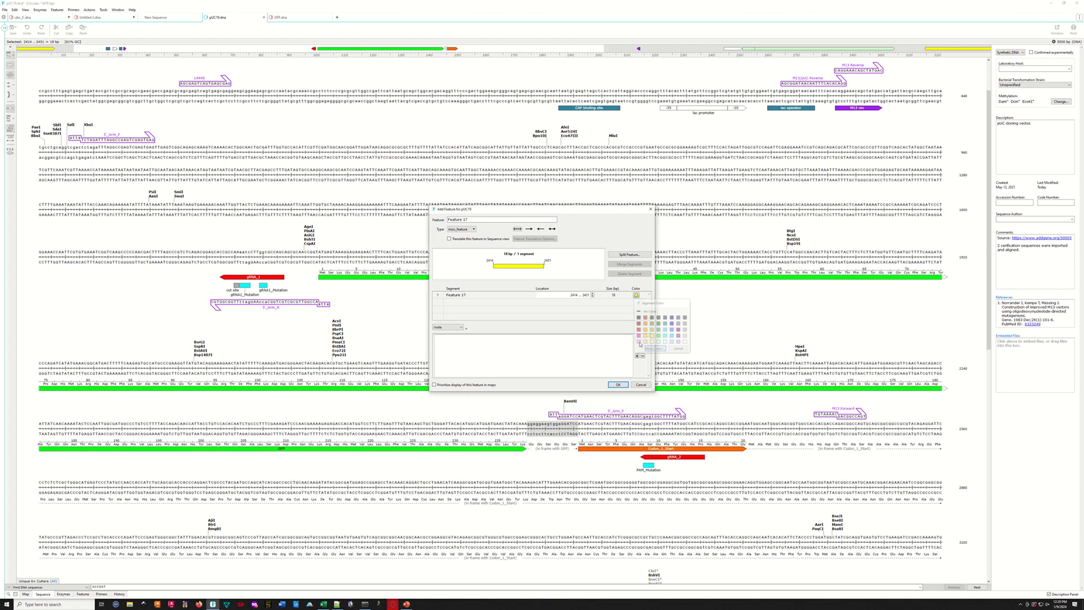
triple_click(470, 220)
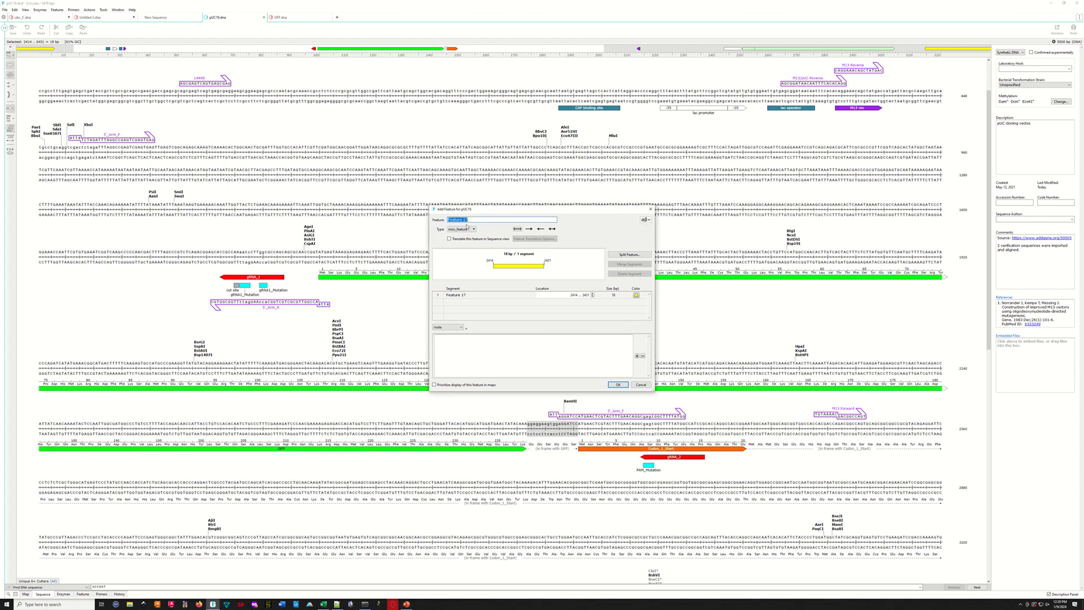
type("Linker")
left_click(618, 385)
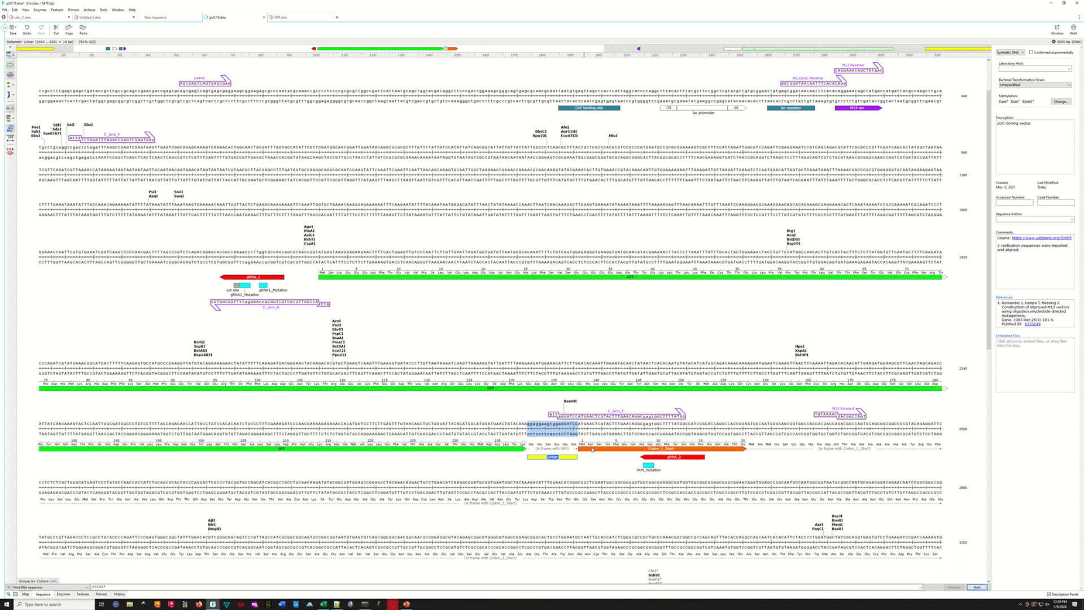
Examine possible primer regions by selecting the bases before Codon_1_Start, the last 20 bases of GFP and its first 20 bases.
left_click(580, 434)
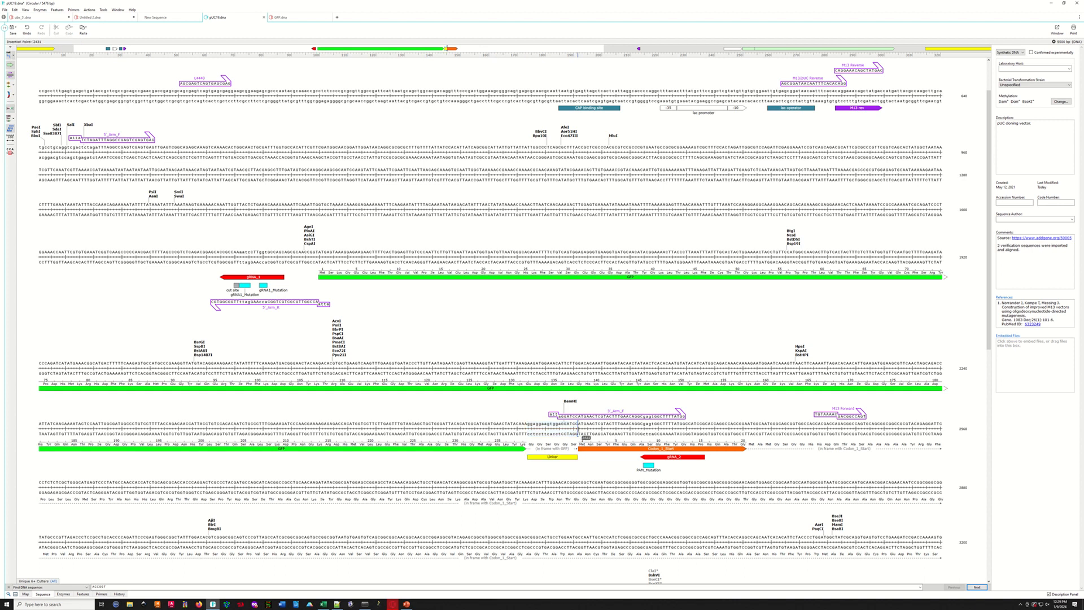
left_click_drag(578, 434, 473, 435)
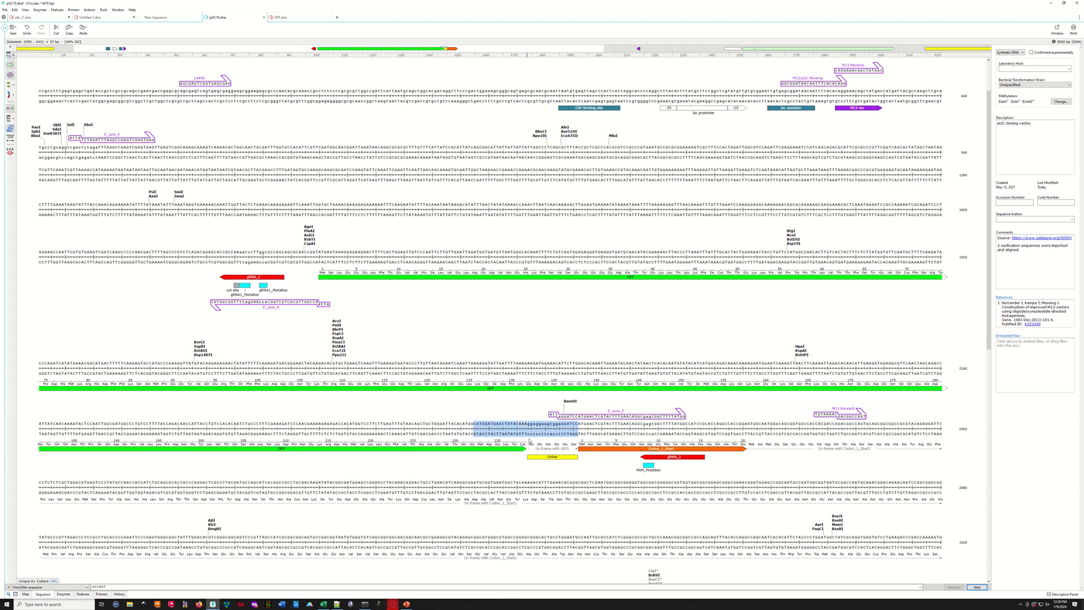
left_click(551, 432)
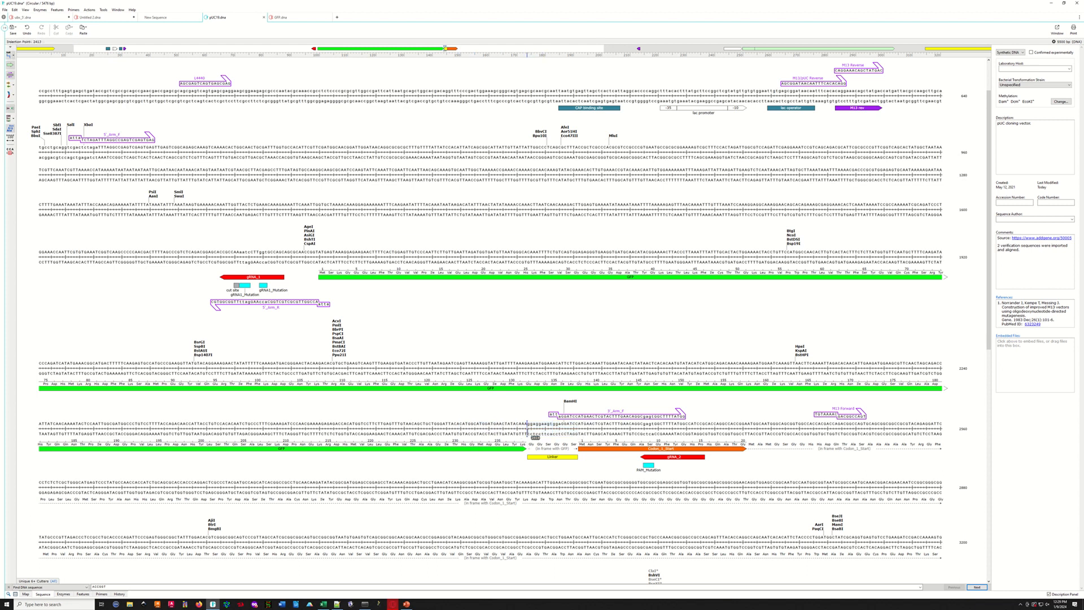
left_click_drag(528, 434, 470, 433)
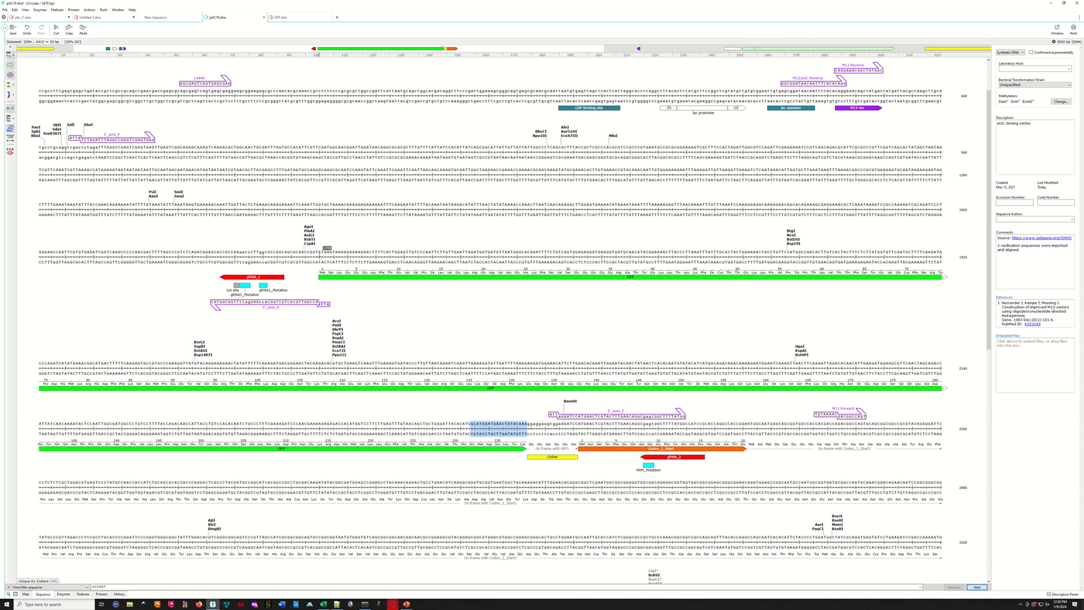
left_click_drag(319, 252, 375, 254)
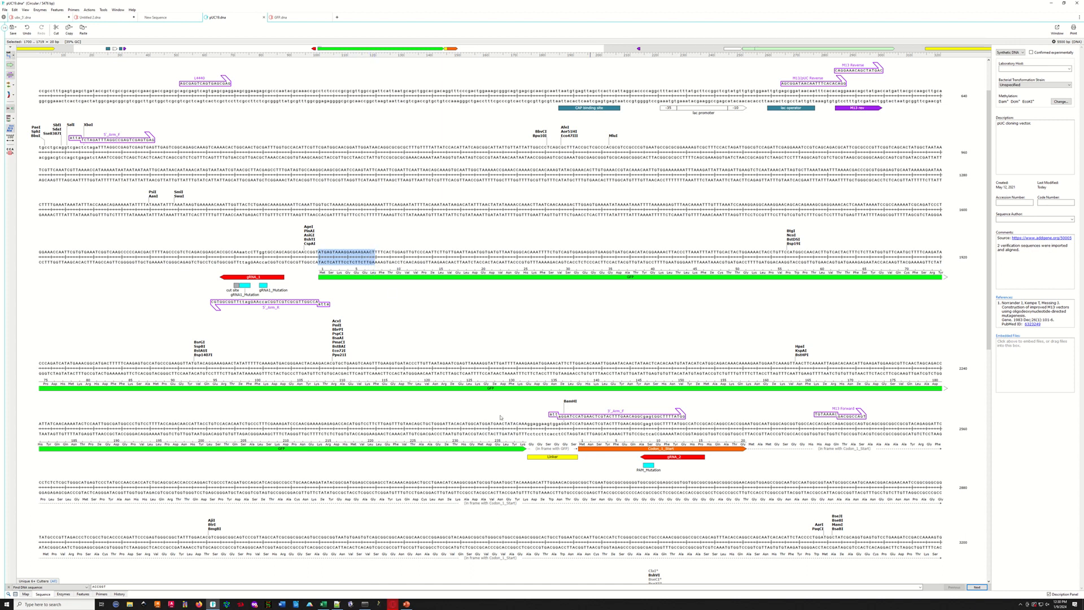
left_click(468, 405)
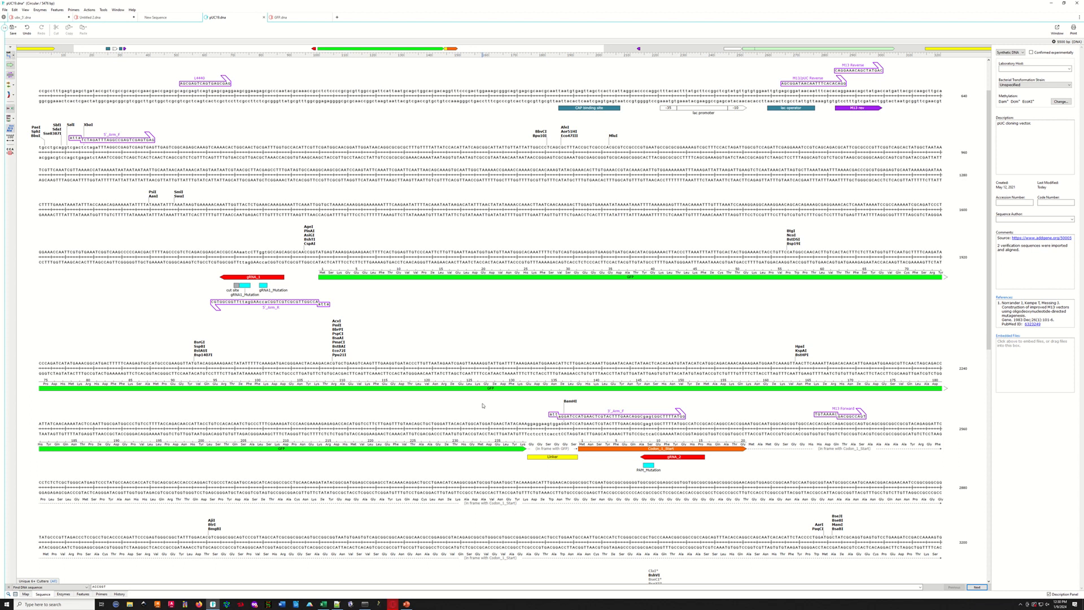
Add a plum feature named Ubx_5'ins_3'_Arm (Codon1 etc) from the start of Codon_1_Start to base 3484, before the KpnI site.
scroll(430, 493, "down", 3)
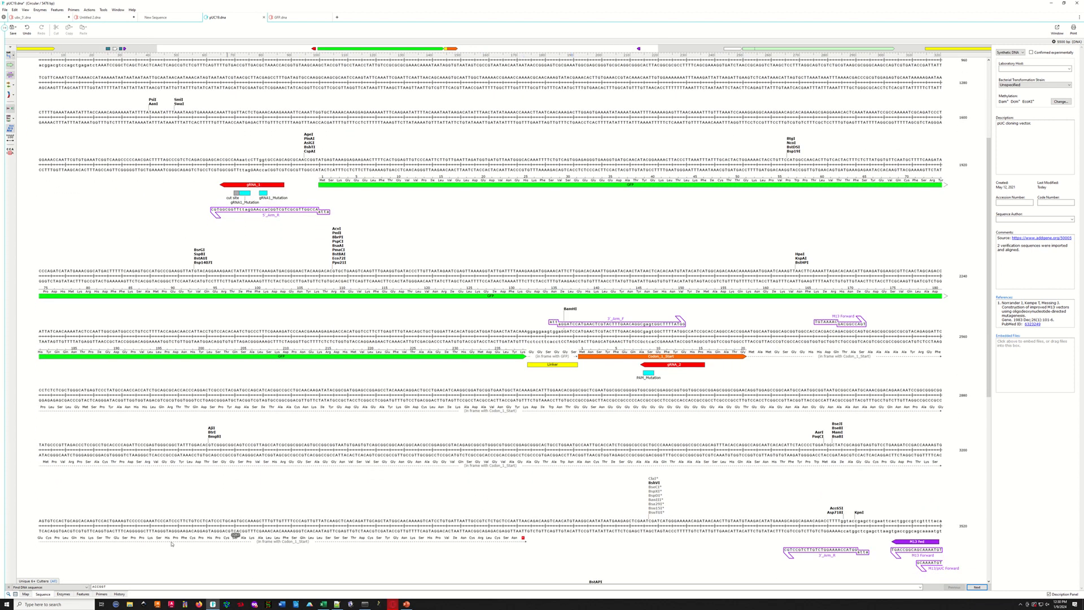
left_click(580, 355)
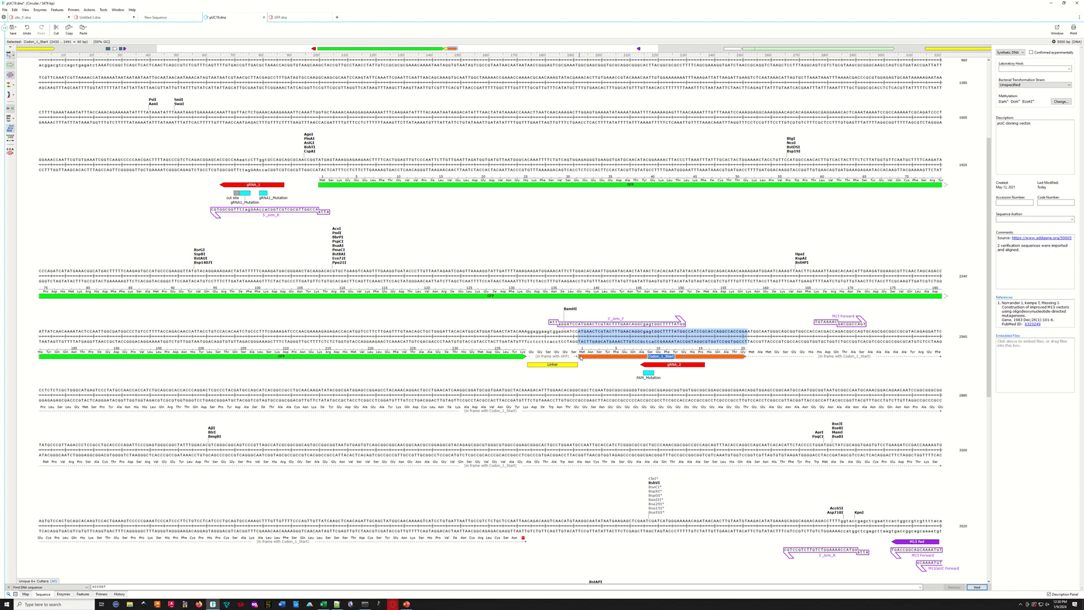
left_click_drag(579, 339, 857, 541)
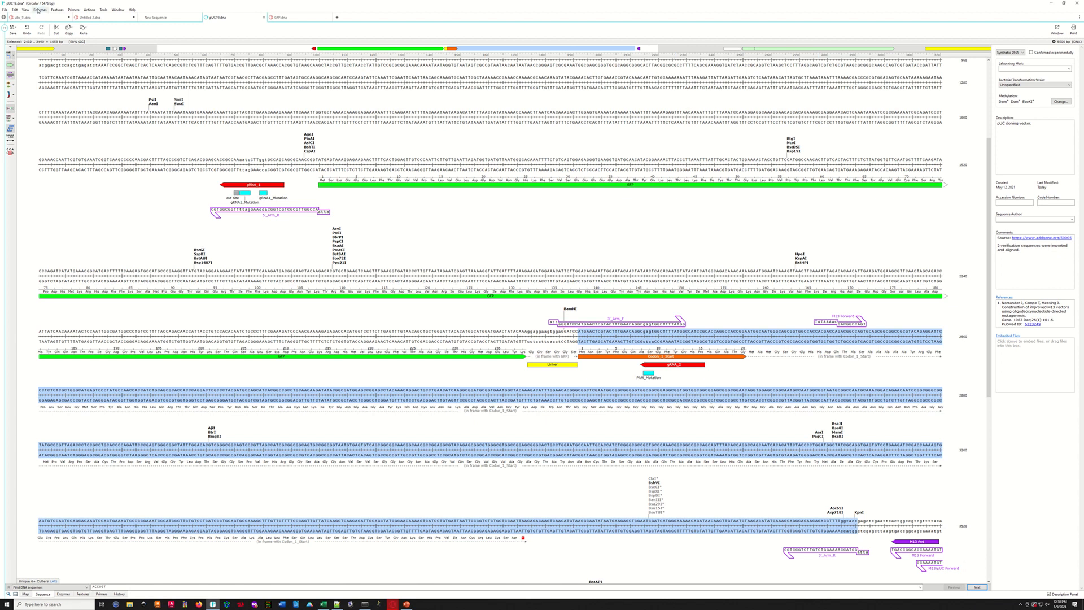
left_click(58, 10)
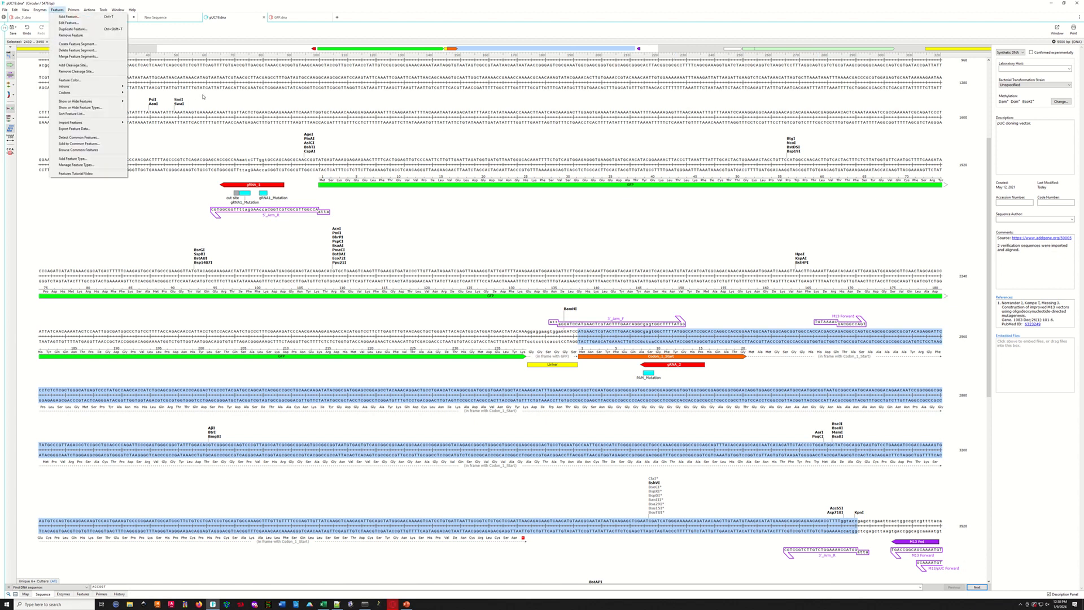
left_click(68, 16)
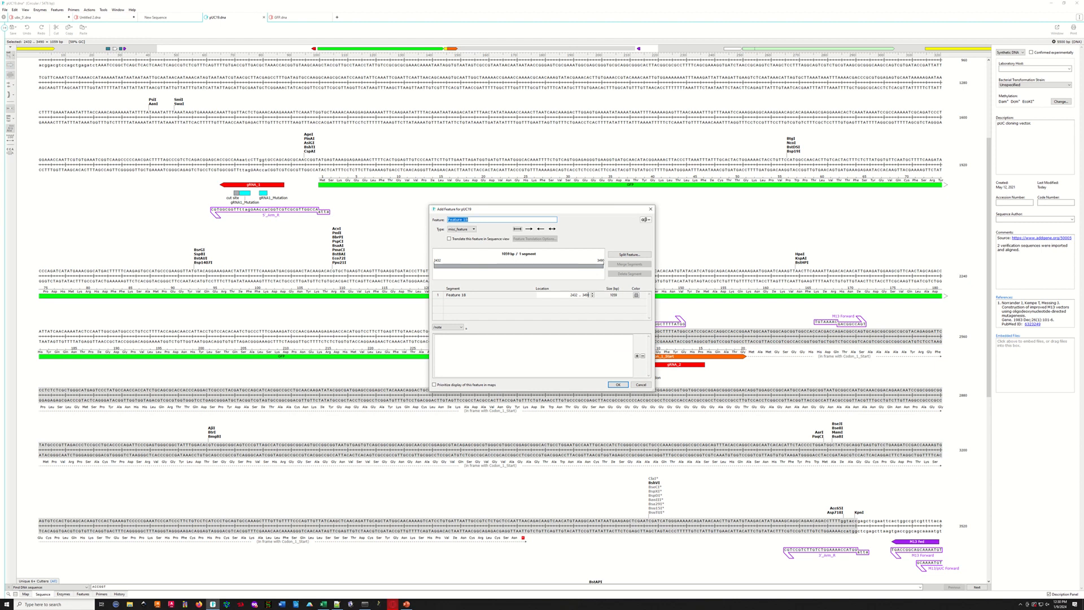
double_click(586, 295)
triple_click(475, 219)
type("Ubx_5'ins_3'_Arm (Codon1 etc")
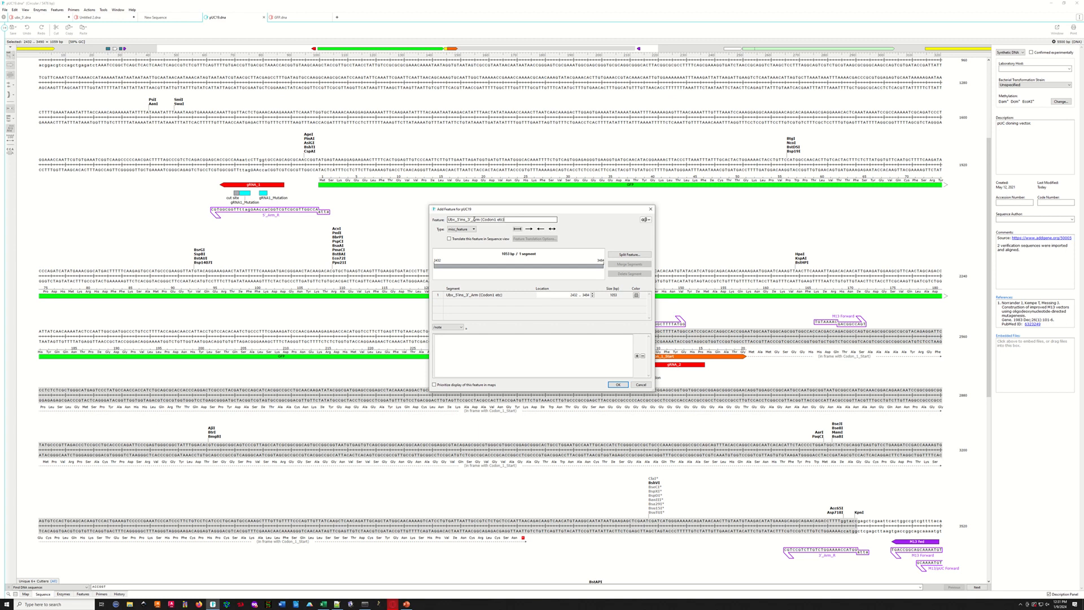
left_click(636, 295)
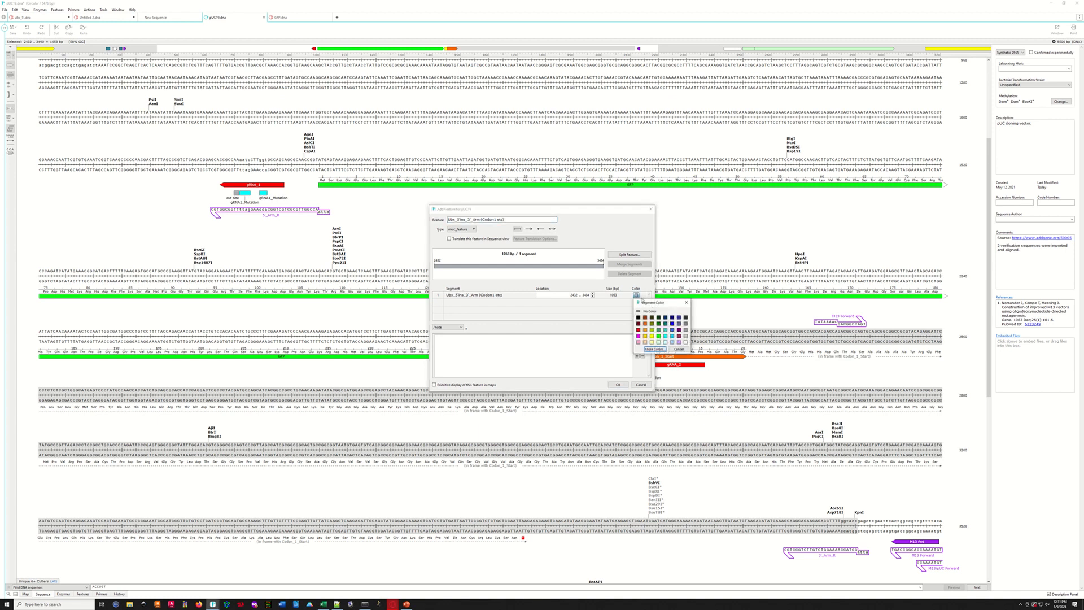
left_click(680, 336)
left_click(618, 384)
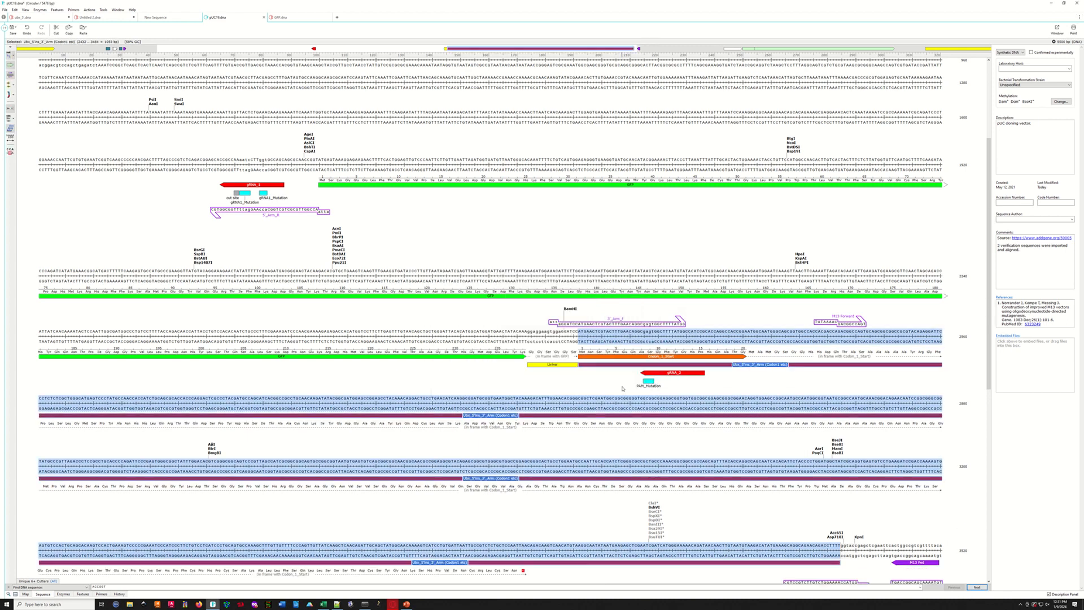
Edit the Ubx_5'ins_3'_Arm (Codon1 etc) feature to point in the forward direction.
scroll(700, 403, "down", 3)
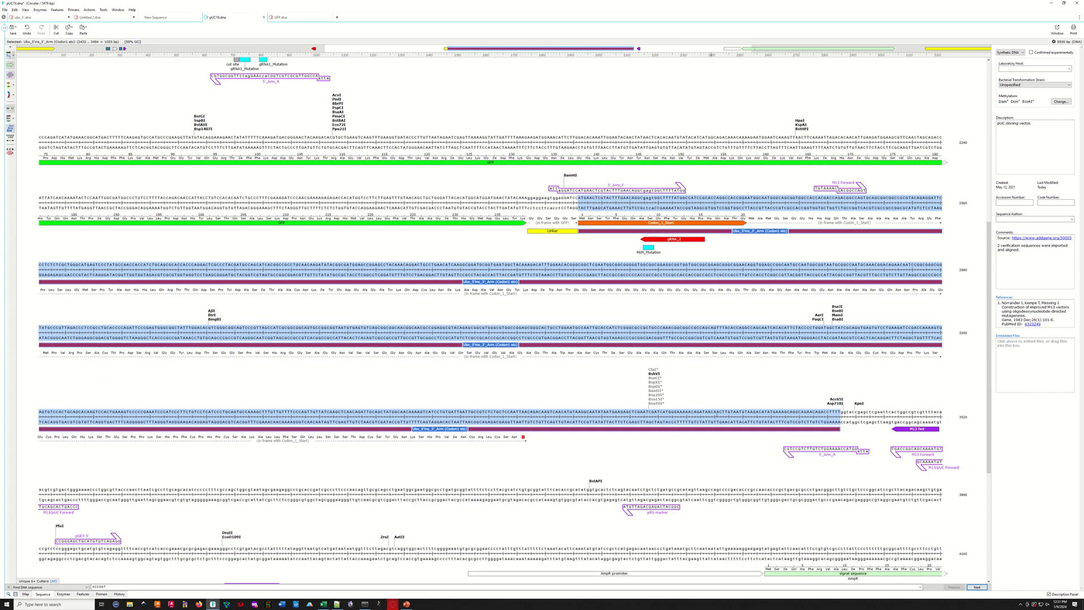
double_click(560, 278)
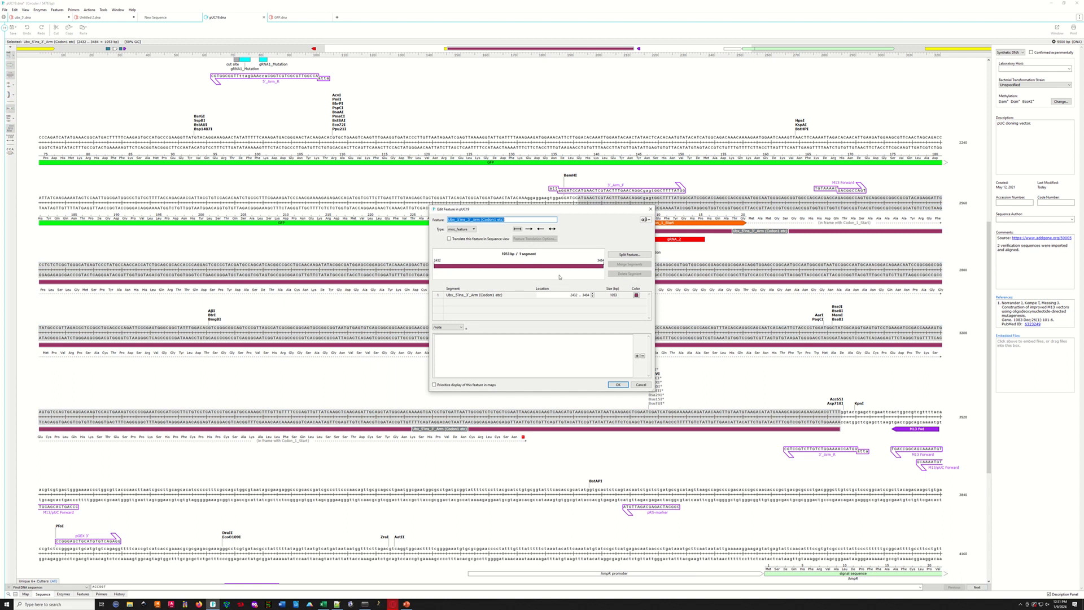
left_click(529, 229)
left_click(618, 384)
Add a forward plum feature named Ubx_5'ins_5'_Arm (5'UTR etc) spanning the bases from the XbaI site to just before the AgeI site.
scroll(440, 370, "up", 5)
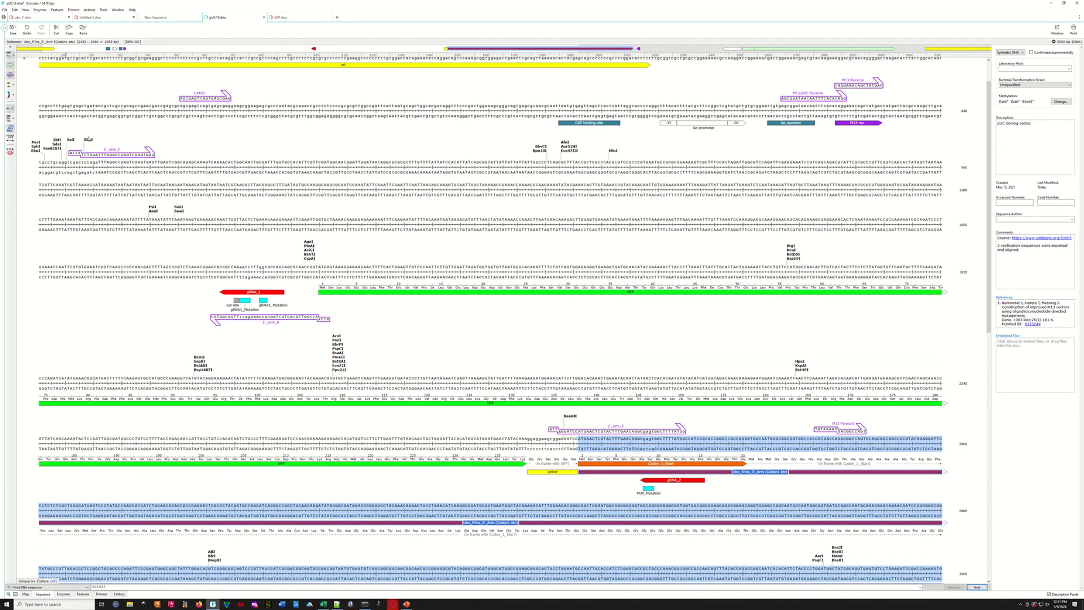
left_click_drag(82, 163, 301, 277)
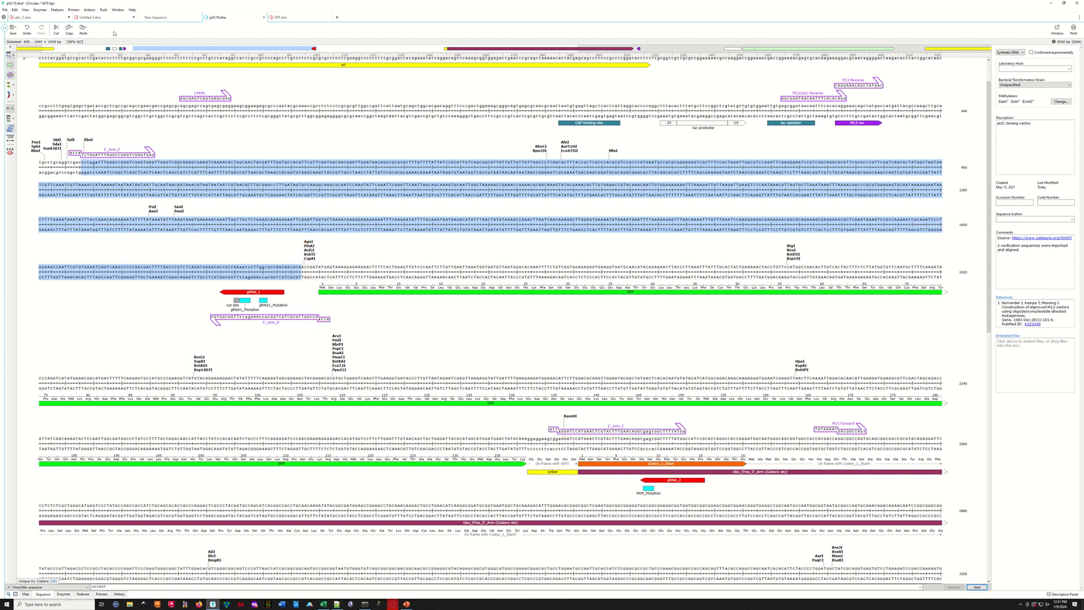
left_click(58, 10)
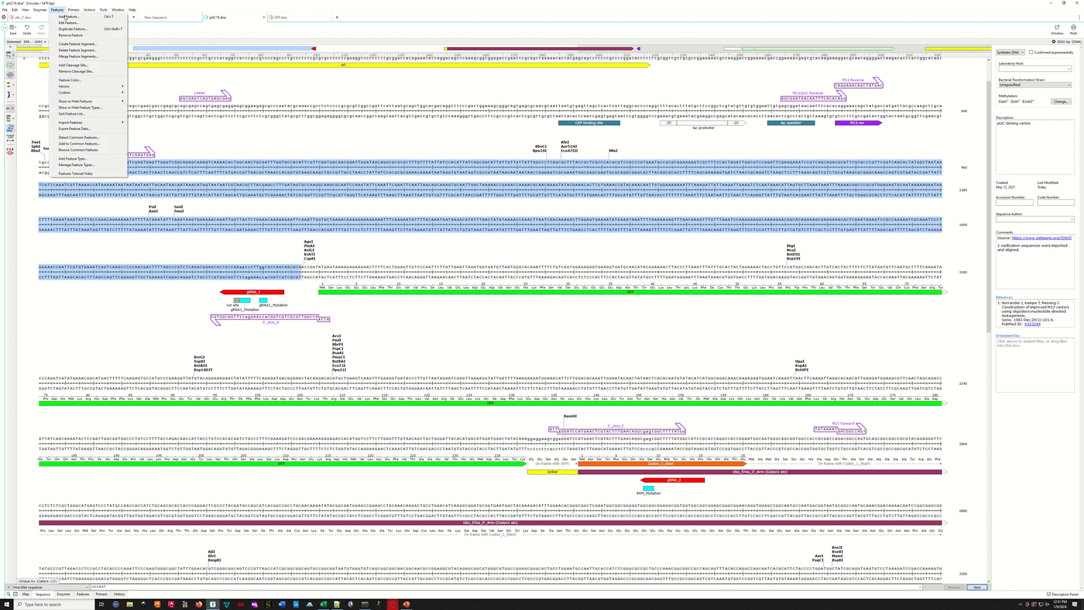
left_click(68, 17)
left_click(637, 295)
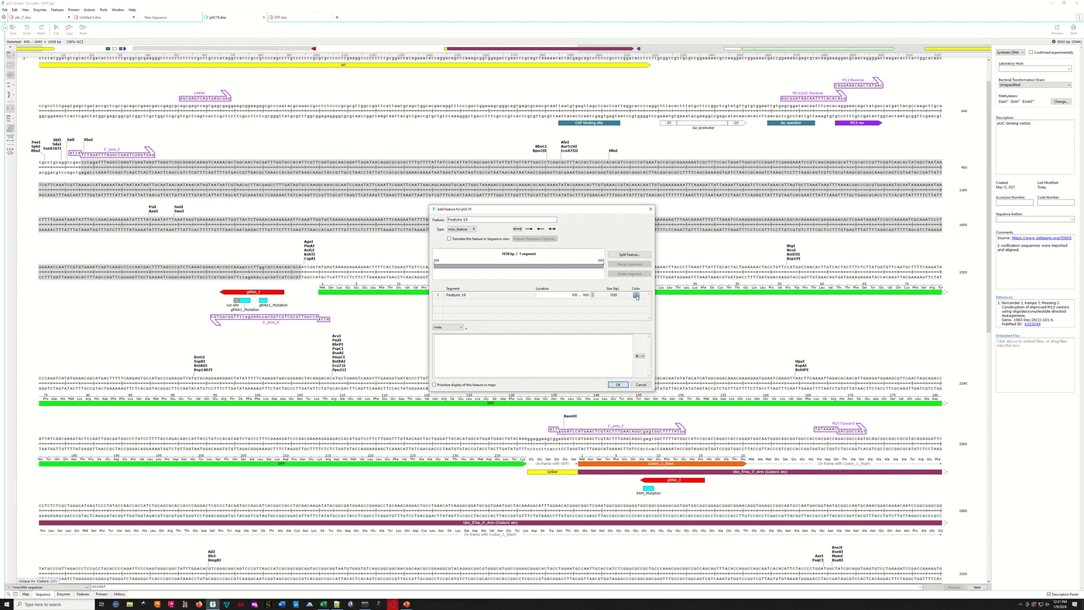
left_click(685, 339)
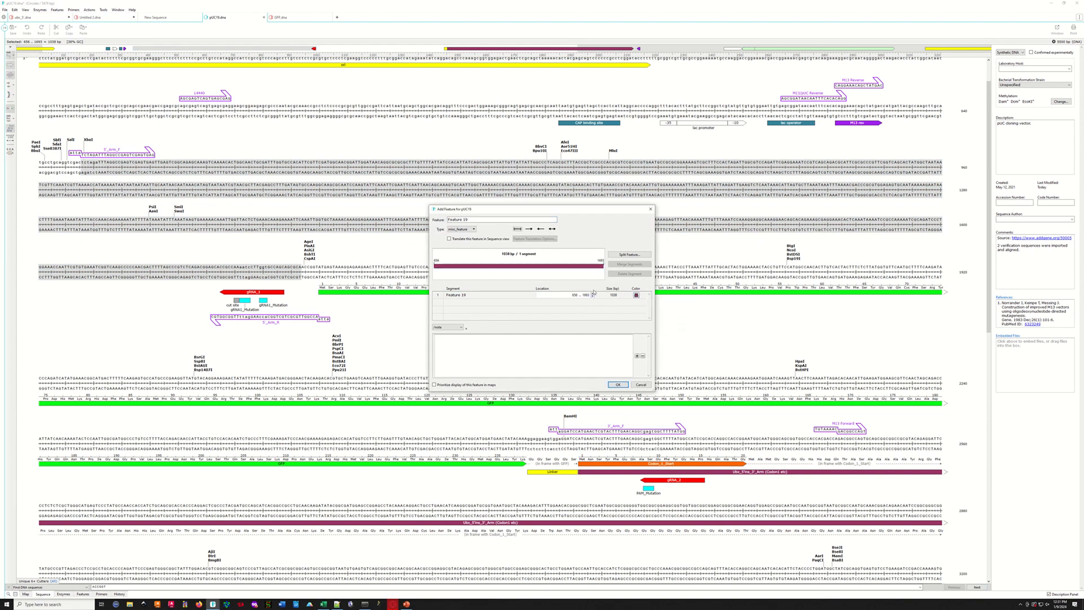
left_click(528, 229)
type("Ubx_5'ins_5'_Arm (5'UTR etc")
key("Return")
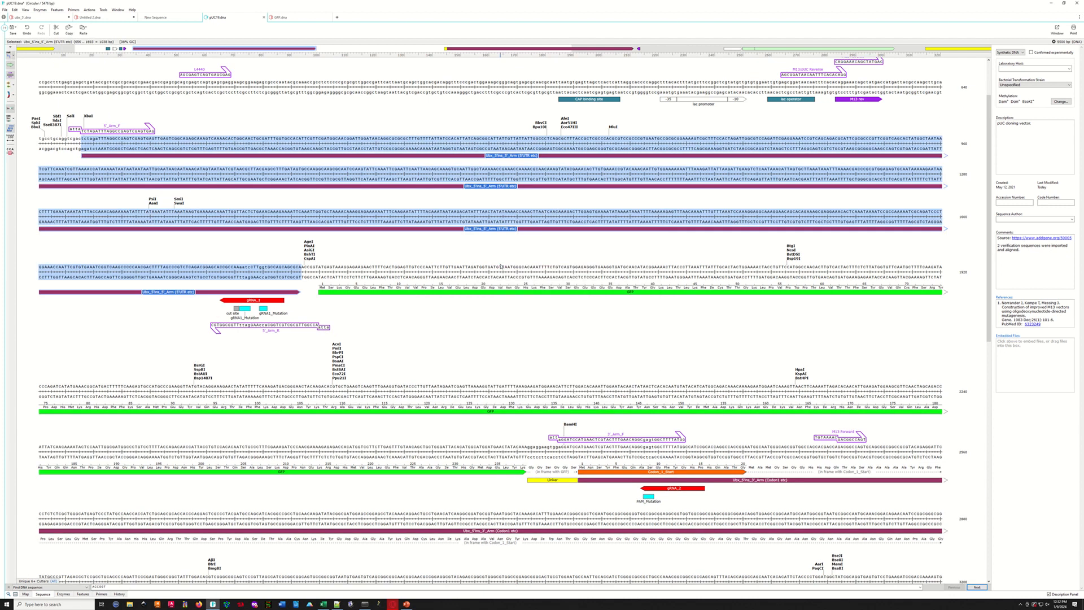
Display the pUC19 plasmid map and clear the selection to review the annotated arms, GFP and linker.
left_click(27, 595)
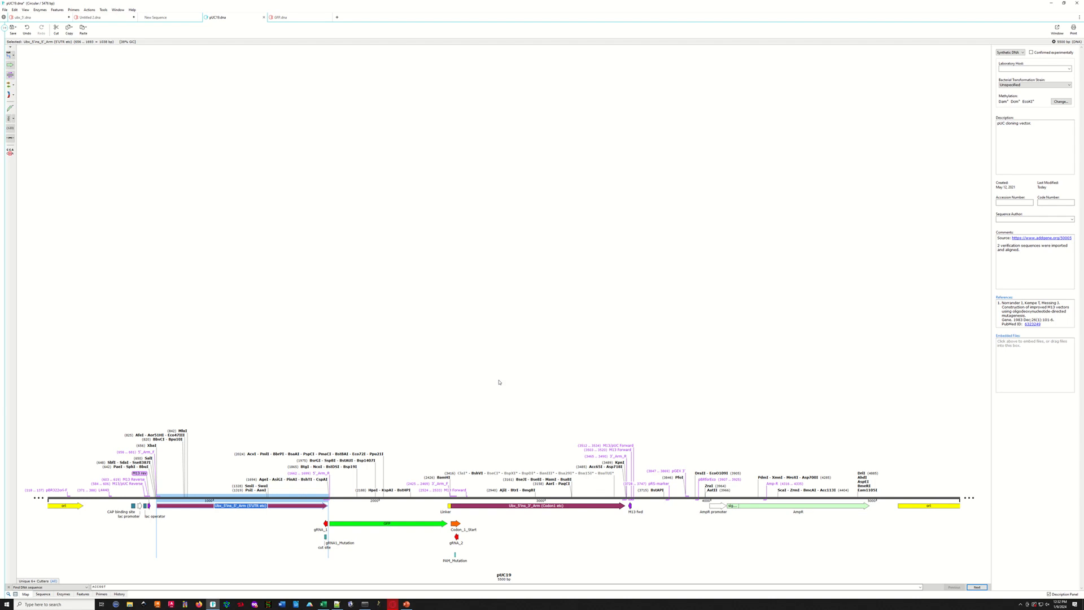
left_click(473, 369)
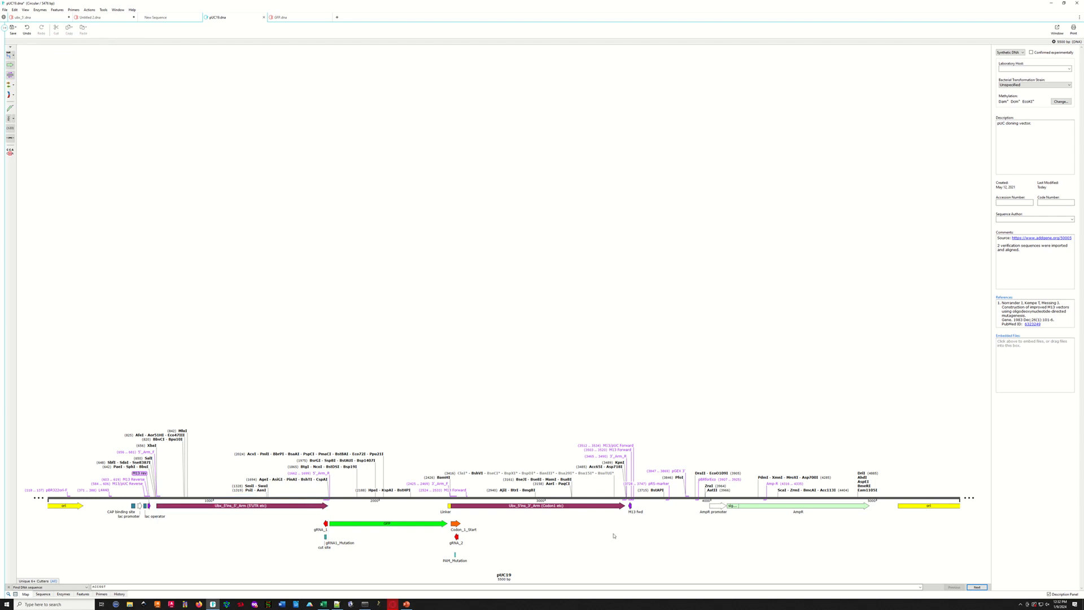